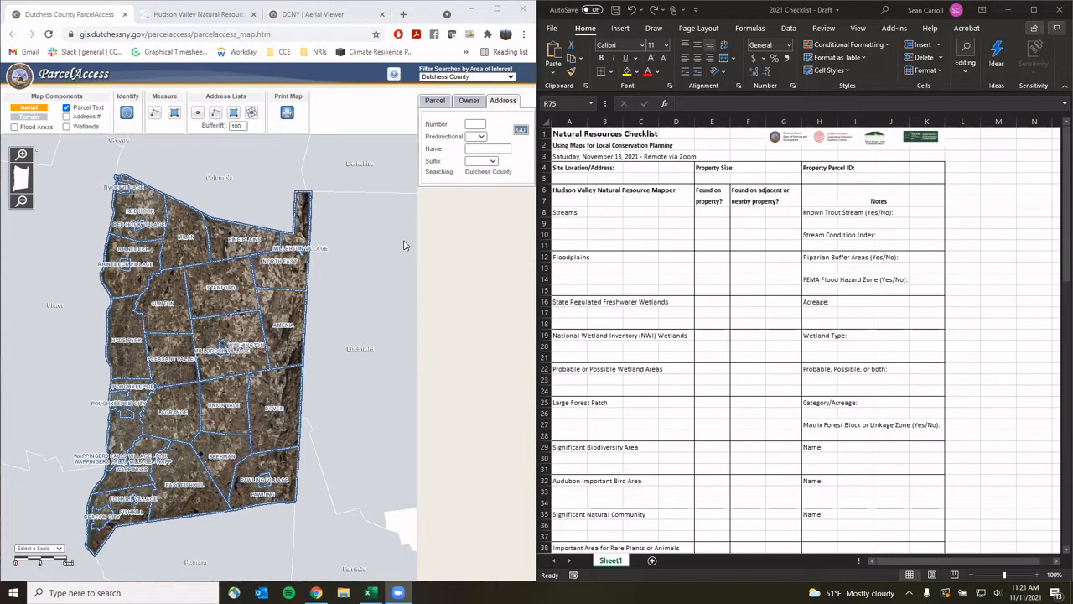
pyautogui.click(479, 123)
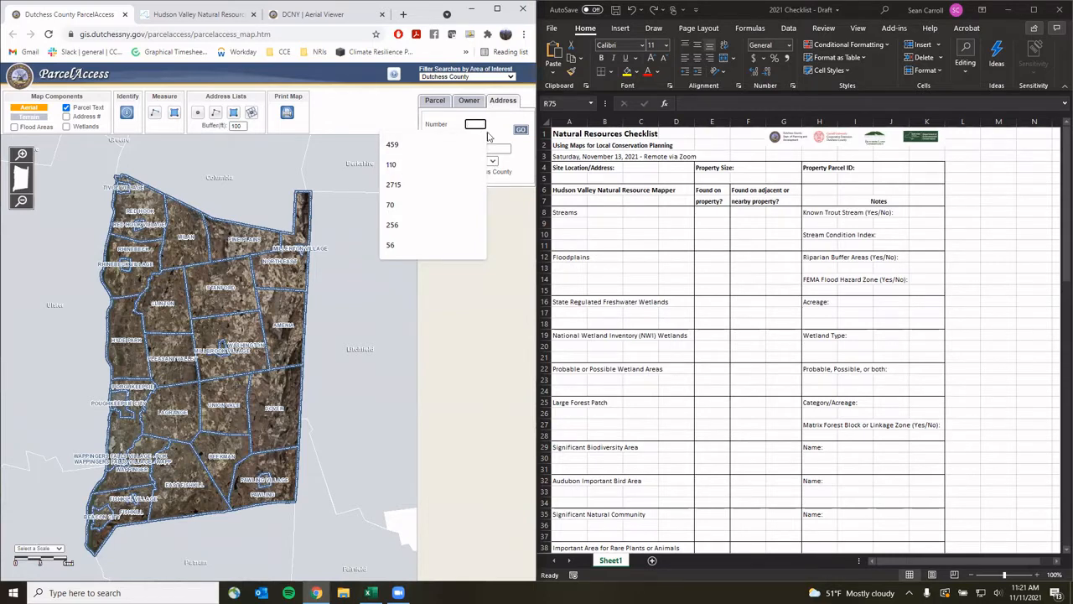
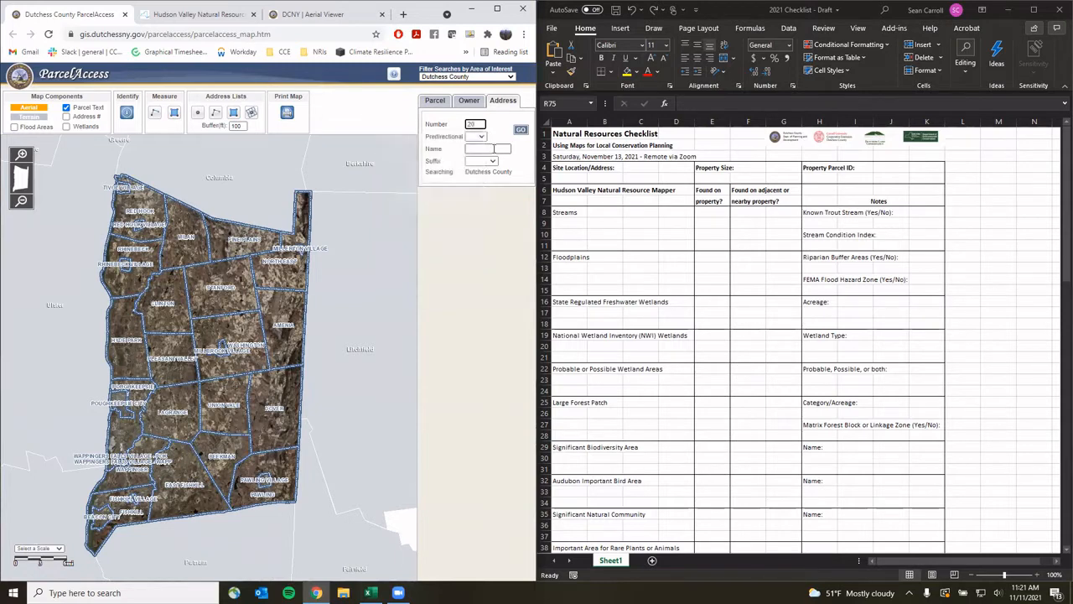
pyautogui.click(496, 149)
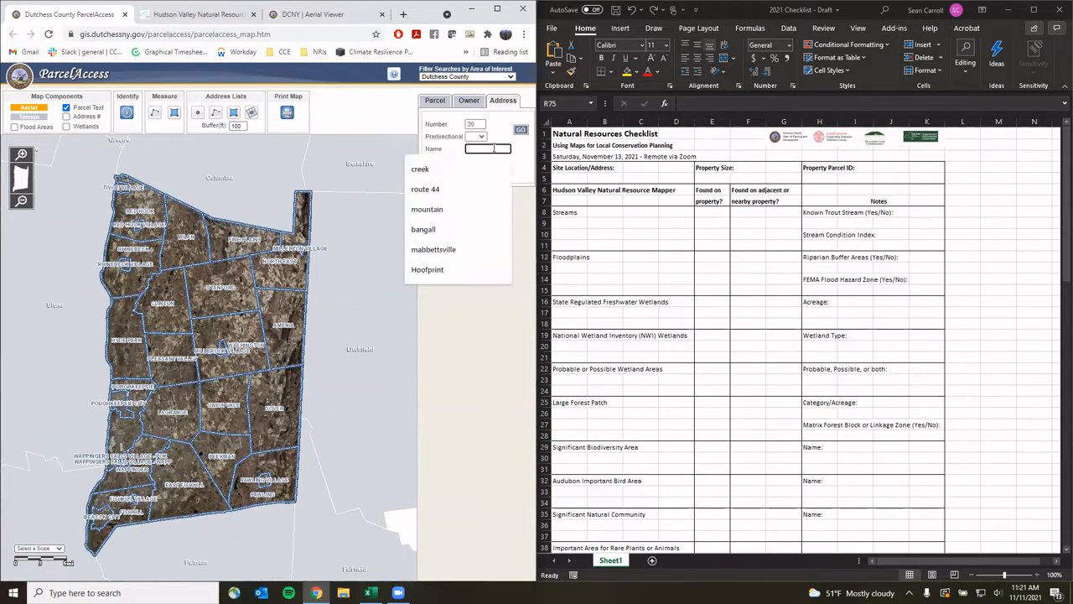
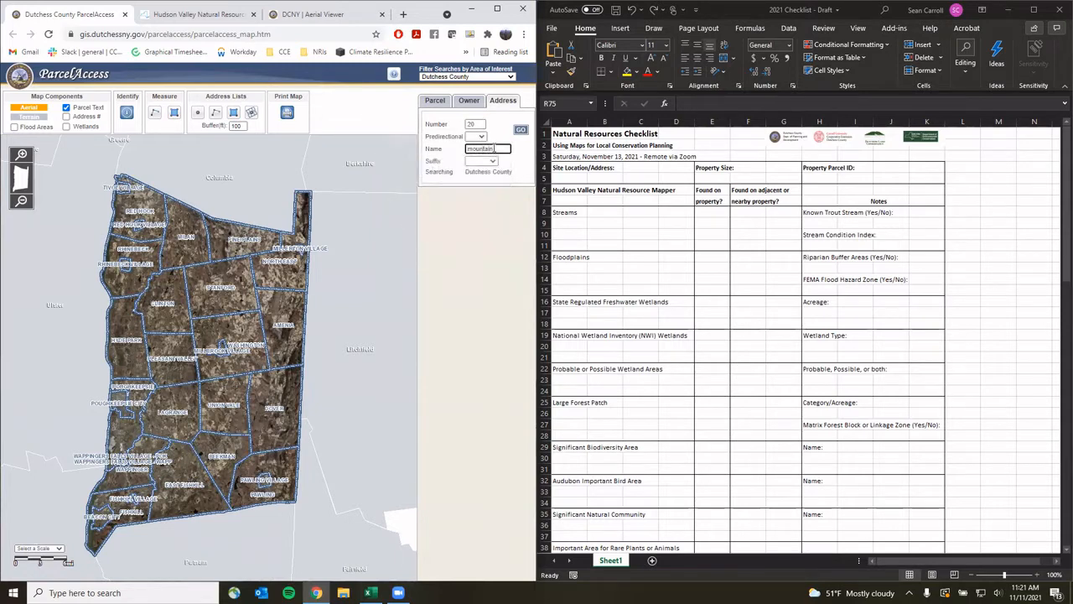
pyautogui.click(493, 161)
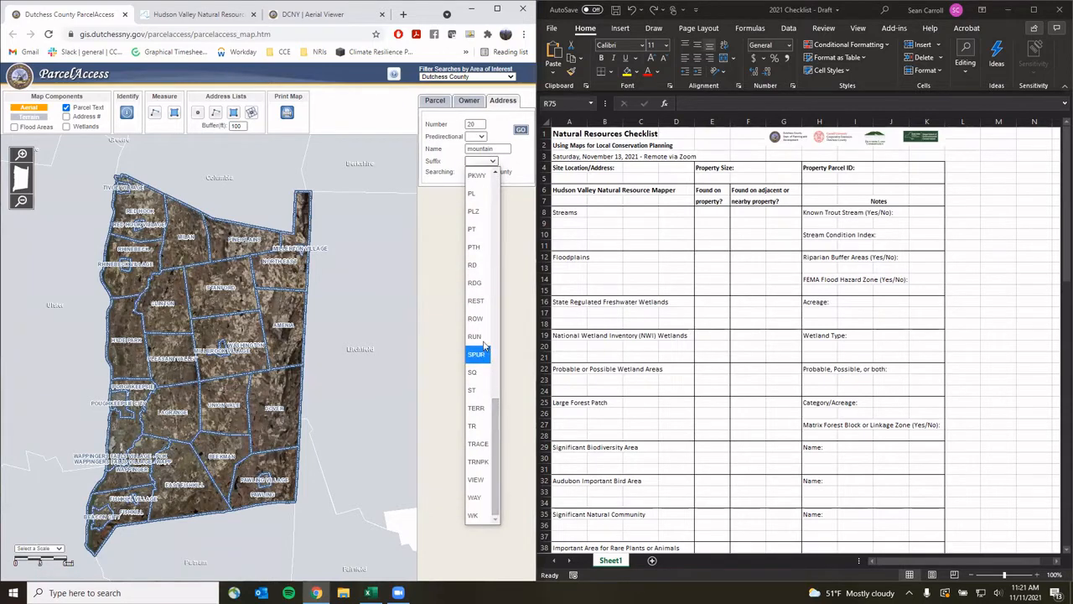
pyautogui.click(473, 265)
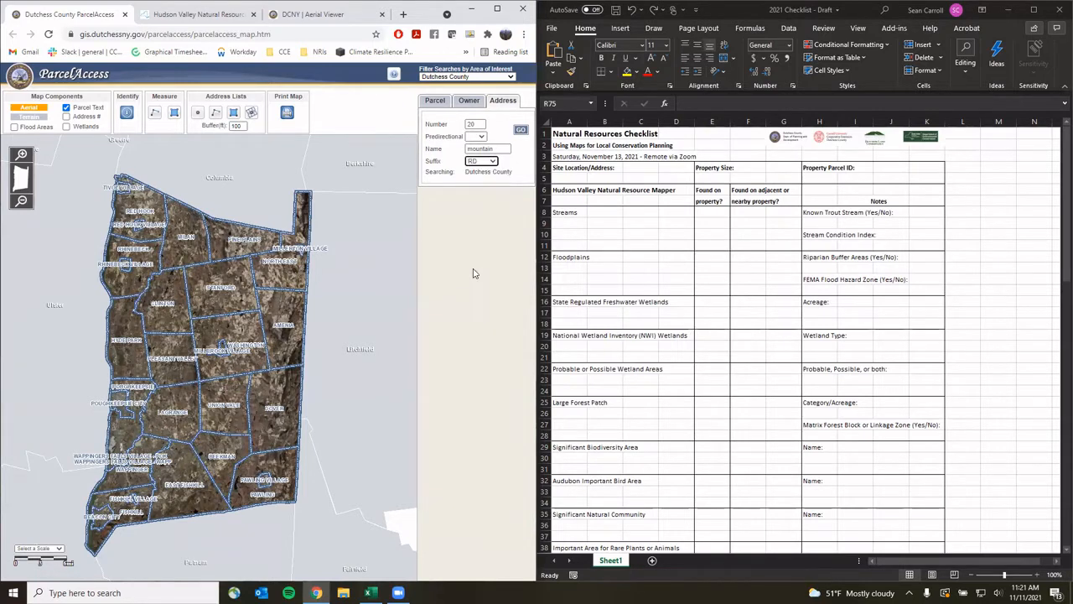
pyautogui.click(521, 131)
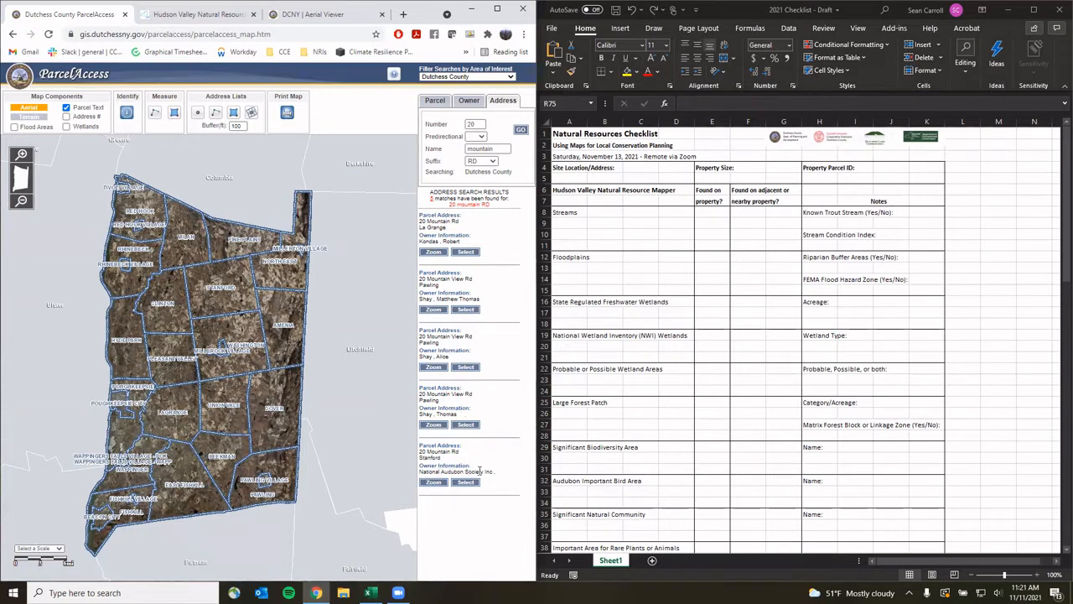
pyautogui.click(433, 482)
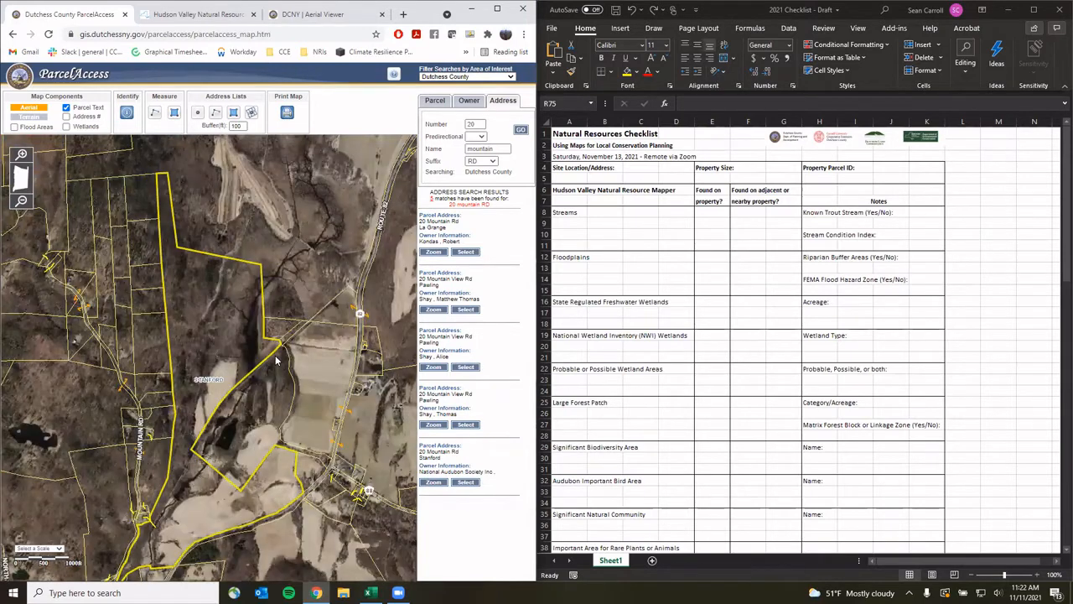
pyautogui.moveTo(343, 337); pyautogui.dragTo(349, 282)
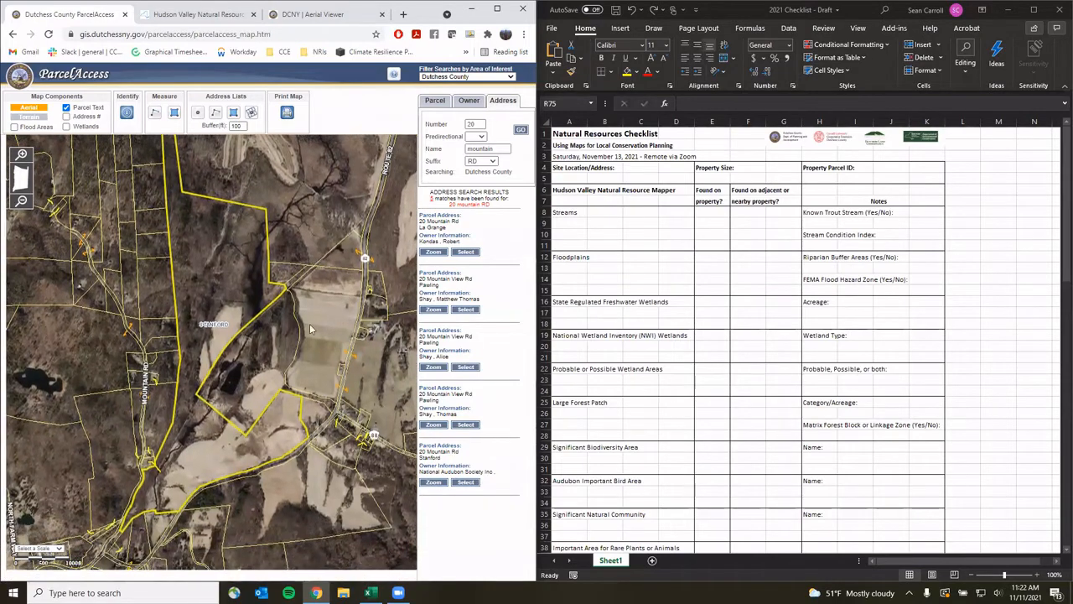
pyautogui.moveTo(206, 193); pyautogui.dragTo(218, 212)
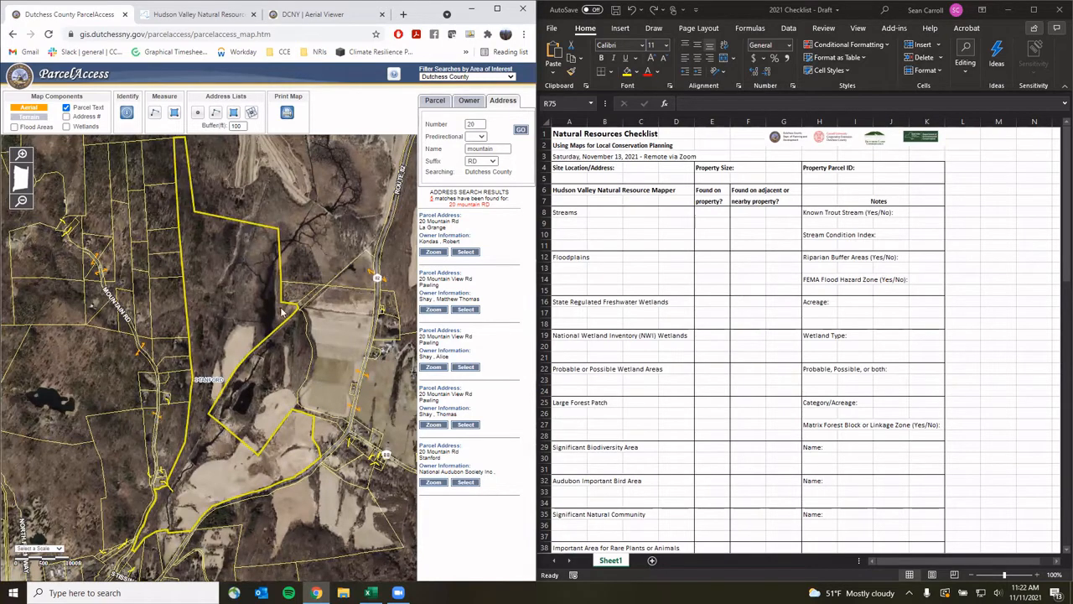
pyautogui.click(568, 178)
pyautogui.click(567, 176)
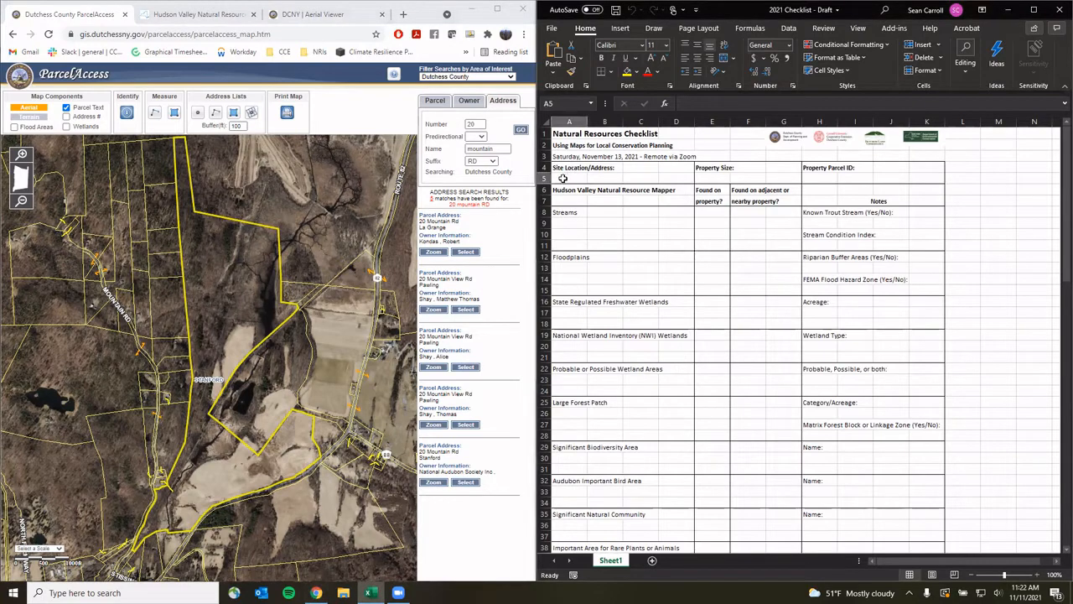
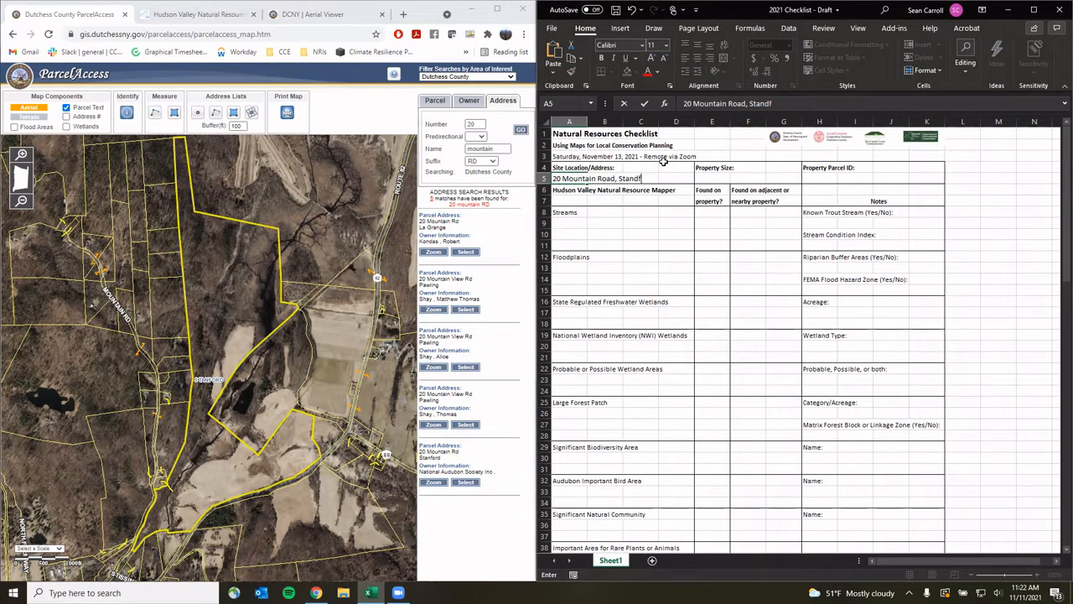
pyautogui.click(127, 114)
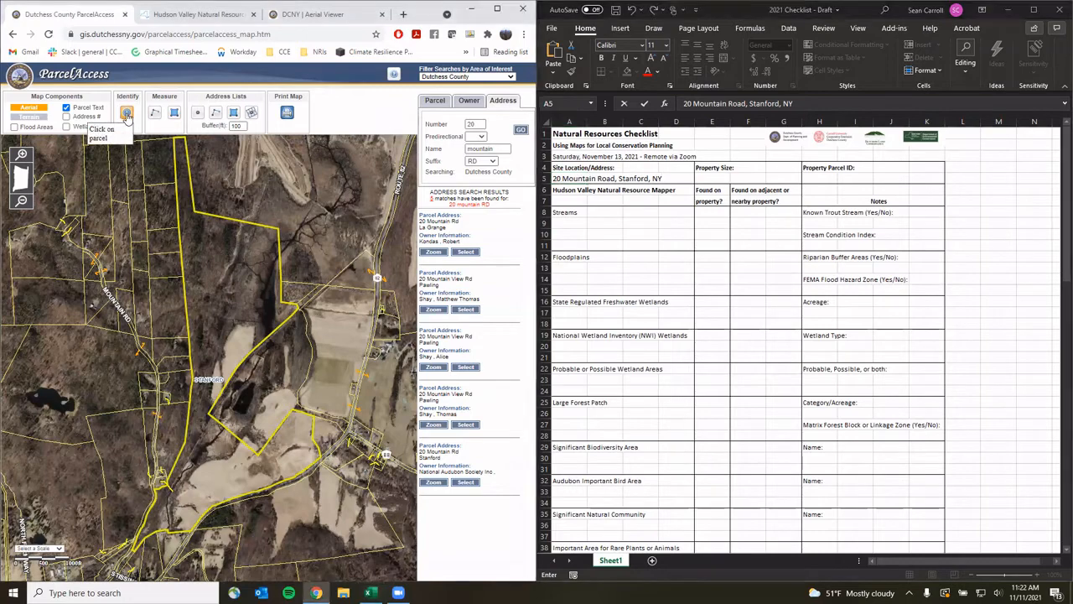
pyautogui.click(234, 302)
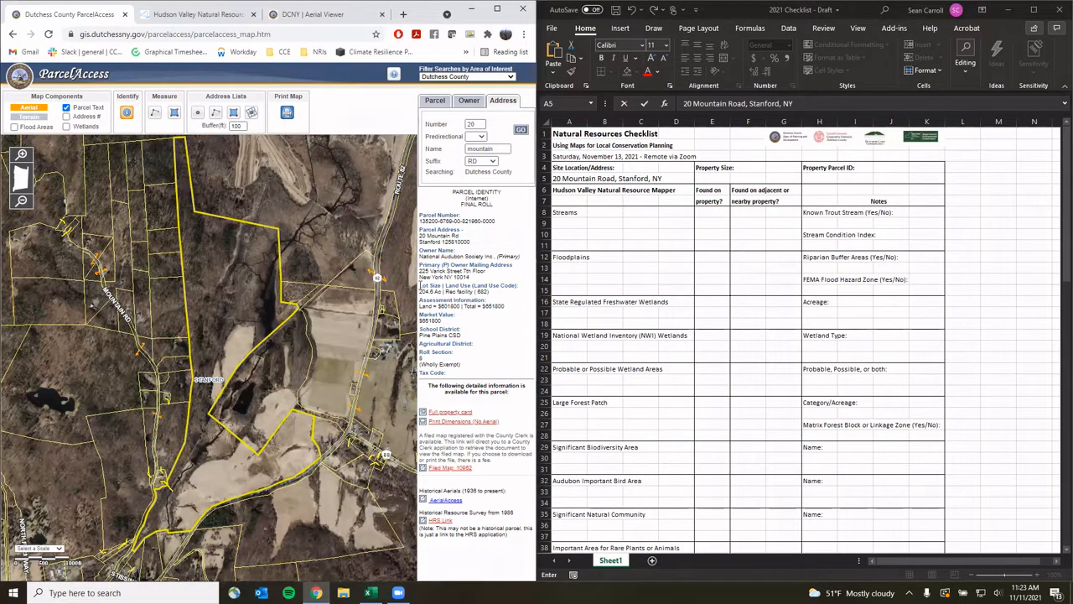
# Record the 204.6-acre lot size as Property Size in E5
pyautogui.moveTo(420, 285); pyautogui.dragTo(499, 293)
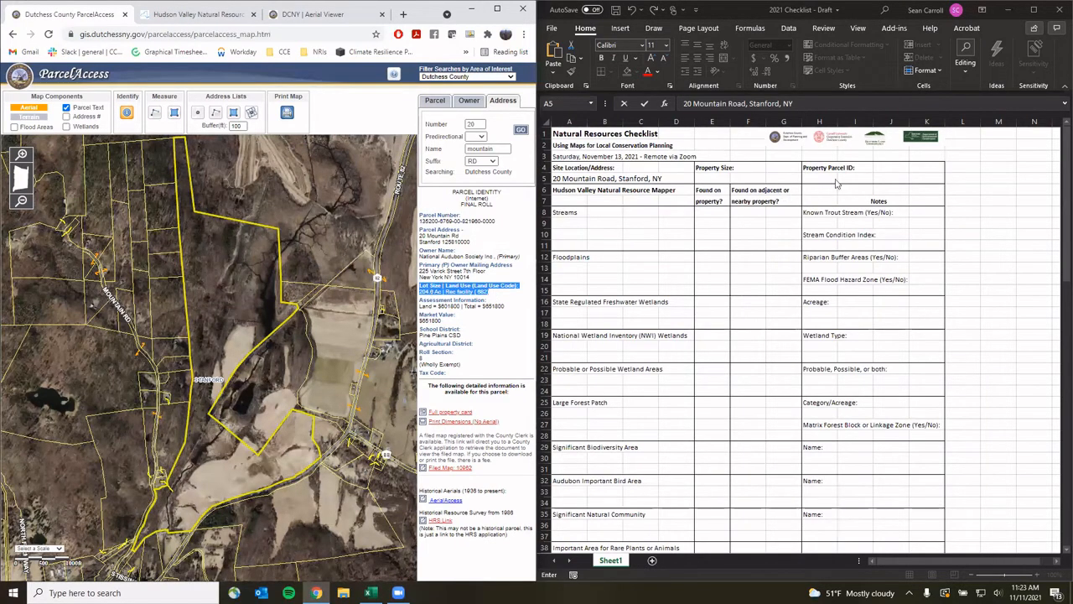
pyautogui.click(726, 174)
pyautogui.click(726, 175)
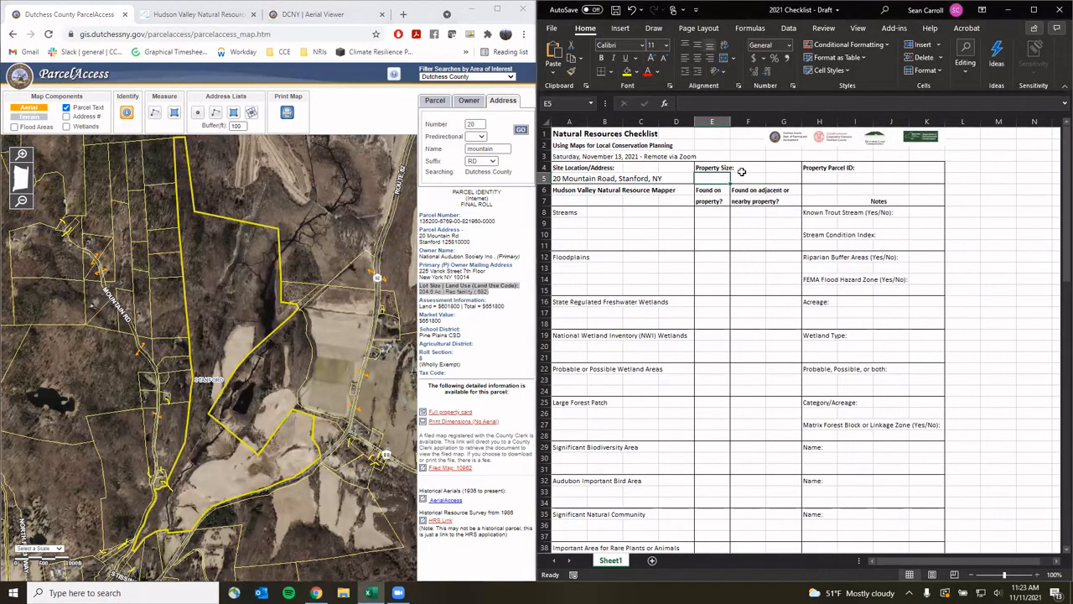
pyautogui.write('204.6')
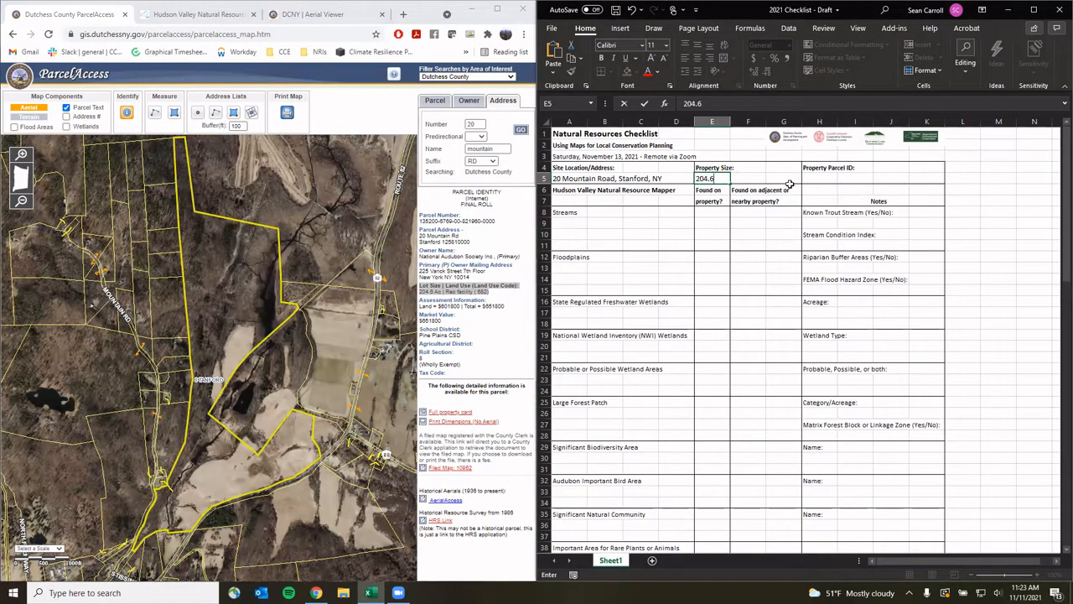
pyautogui.click(838, 180)
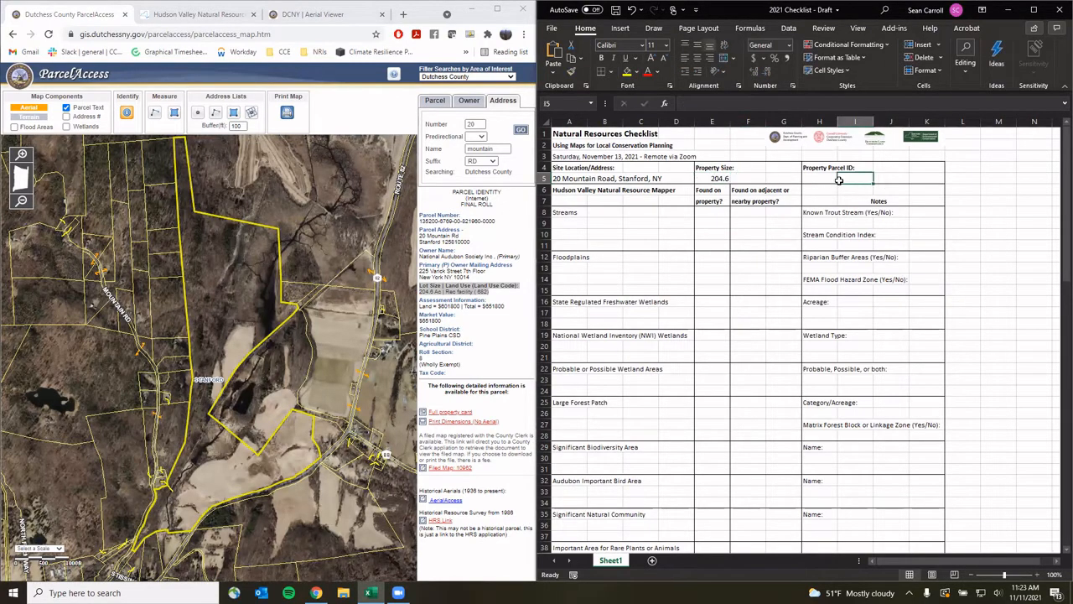
pyautogui.click(818, 178)
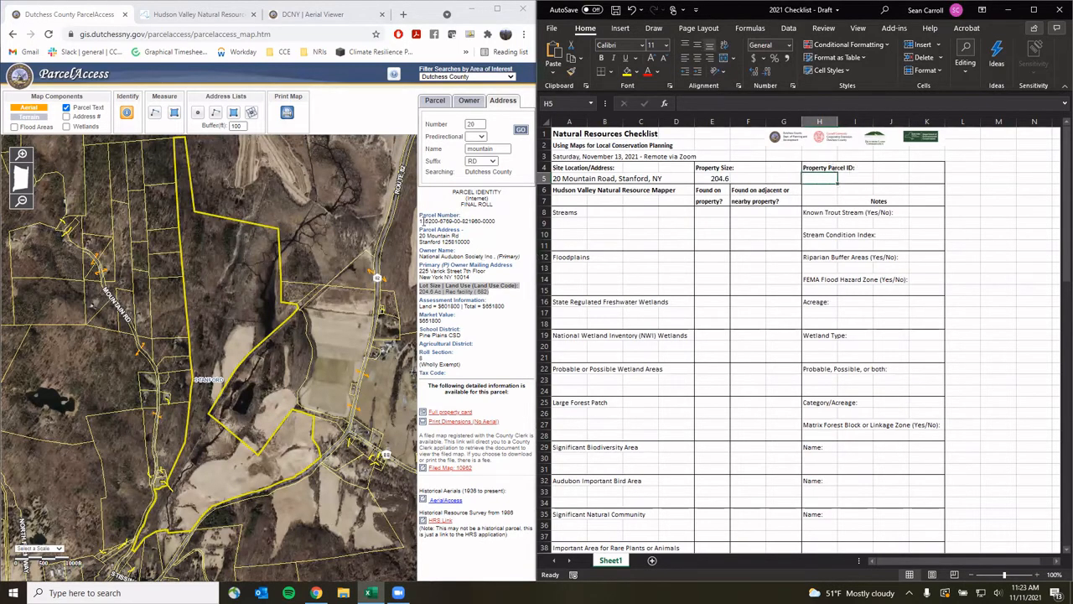
pyautogui.moveTo(420, 221); pyautogui.dragTo(493, 223)
pyautogui.hotkey('ctrl', 'c')
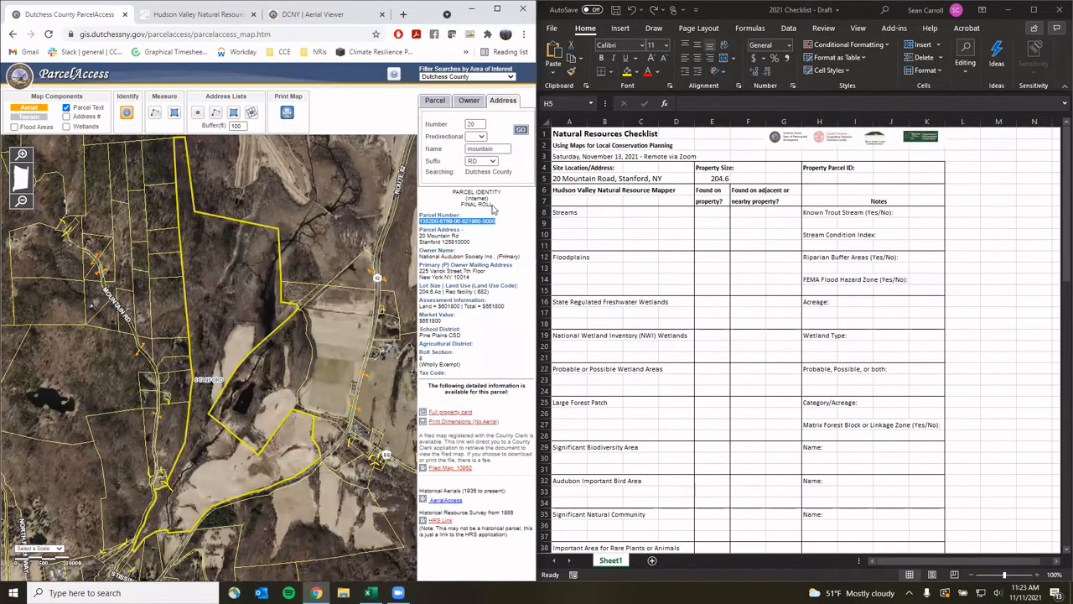
pyautogui.click(818, 177)
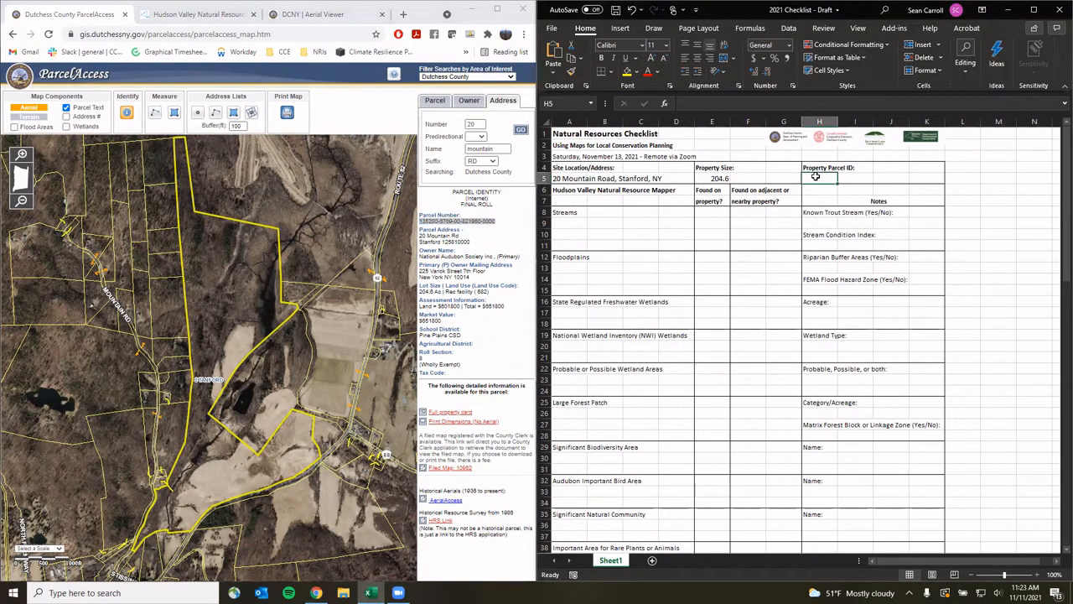
pyautogui.hotkey('ctrl', 'v')
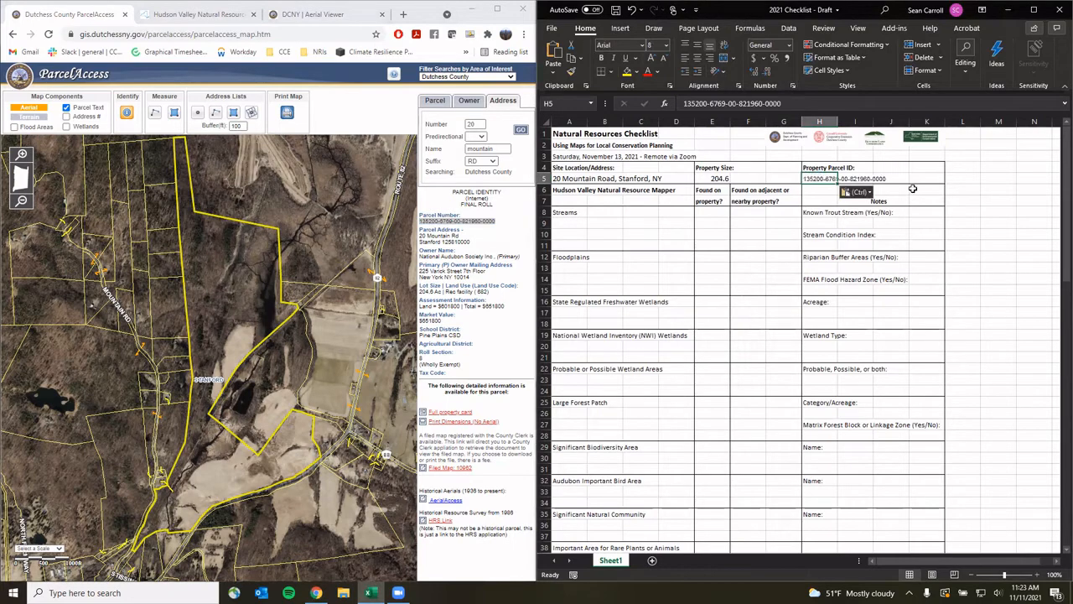
pyautogui.click(874, 195)
pyautogui.click(868, 221)
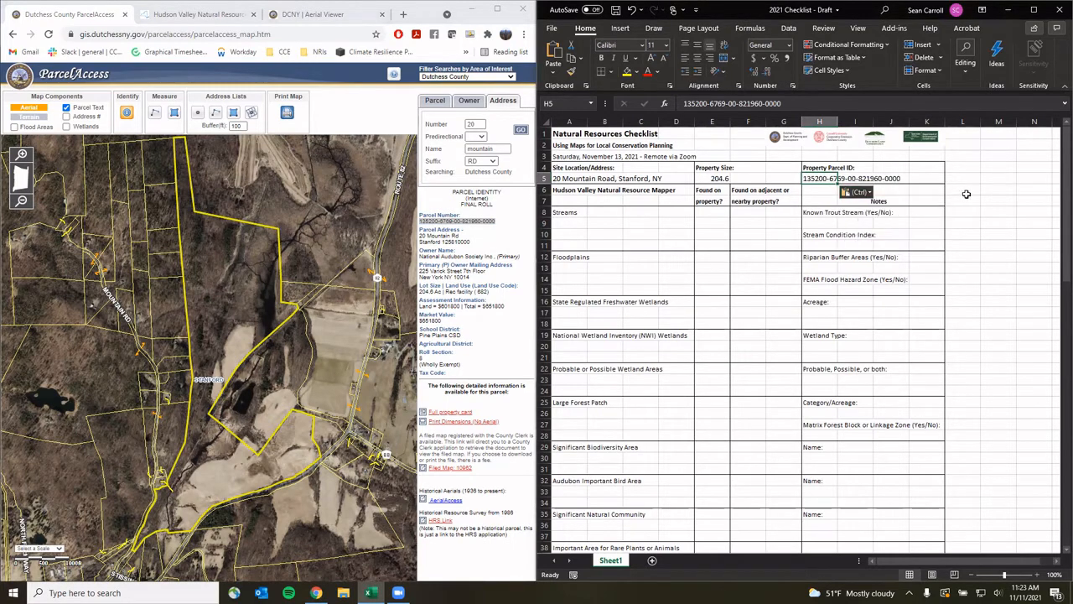
pyautogui.click(971, 198)
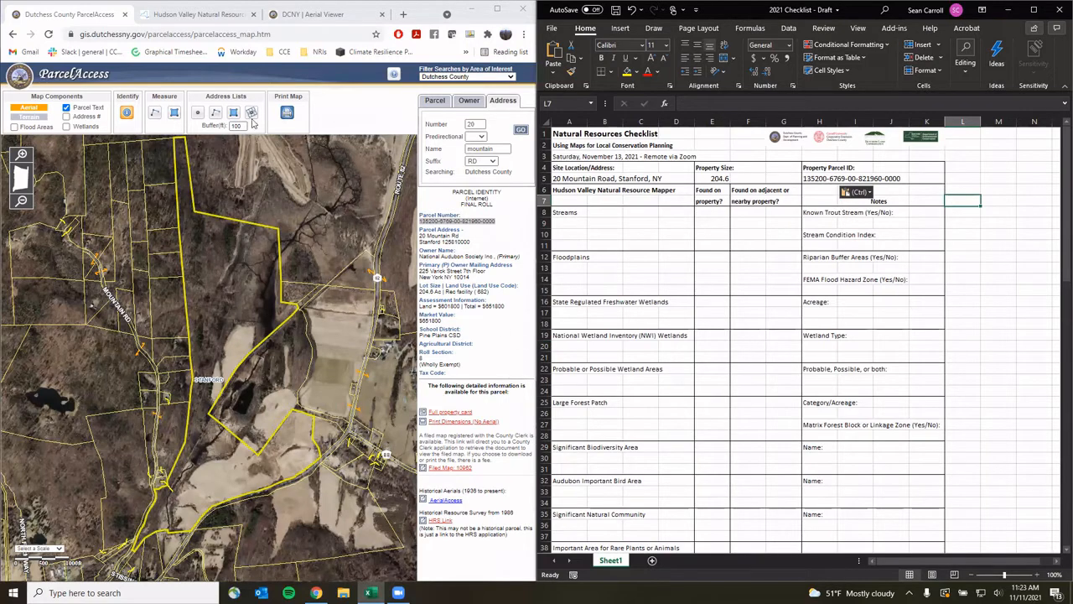
pyautogui.click(222, 15)
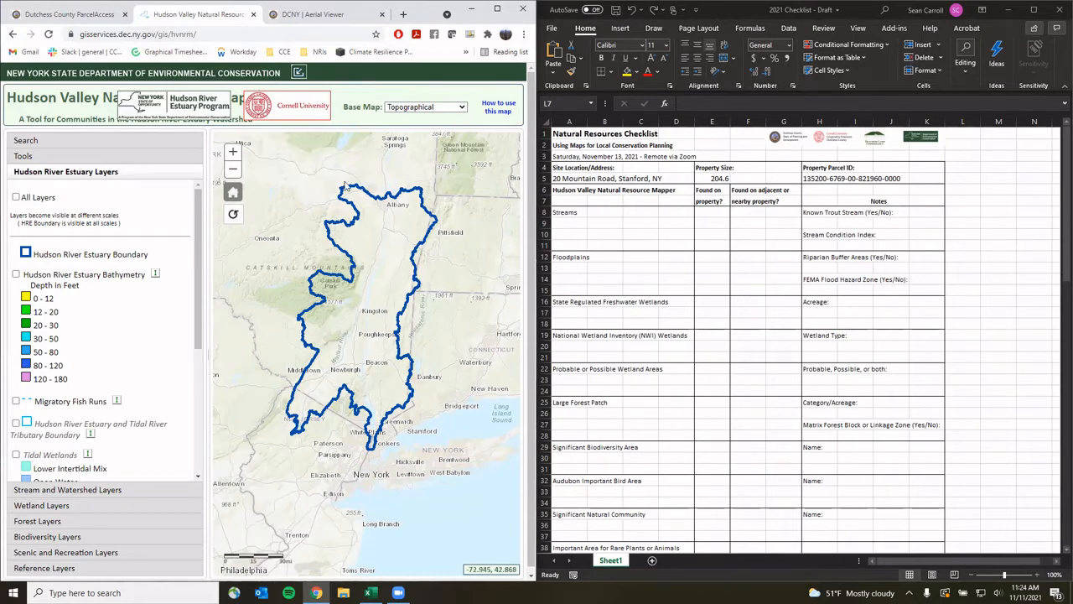
pyautogui.click(37, 144)
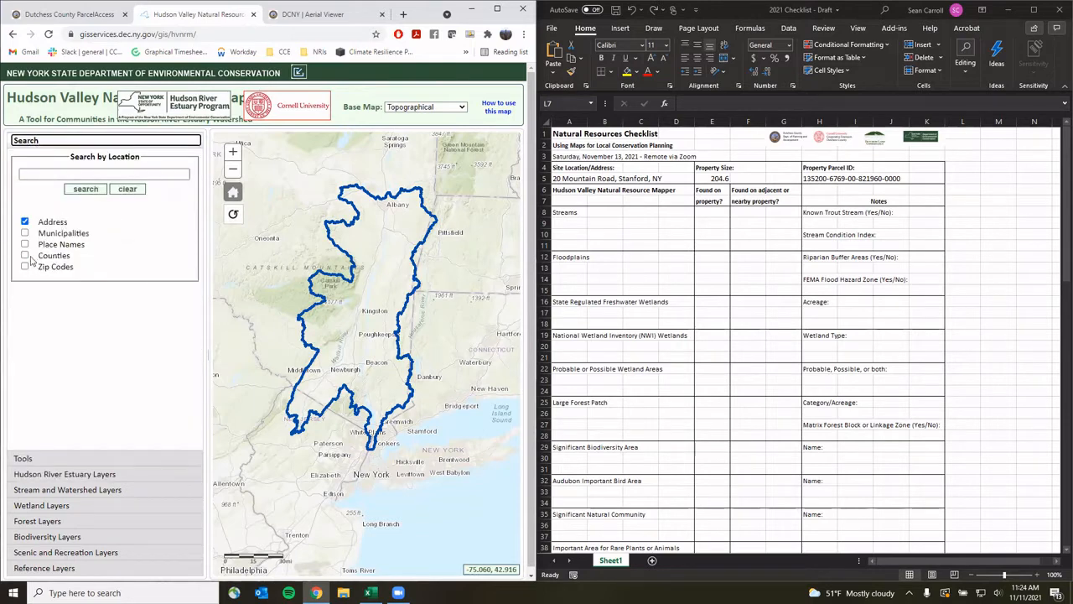
pyautogui.click(84, 174)
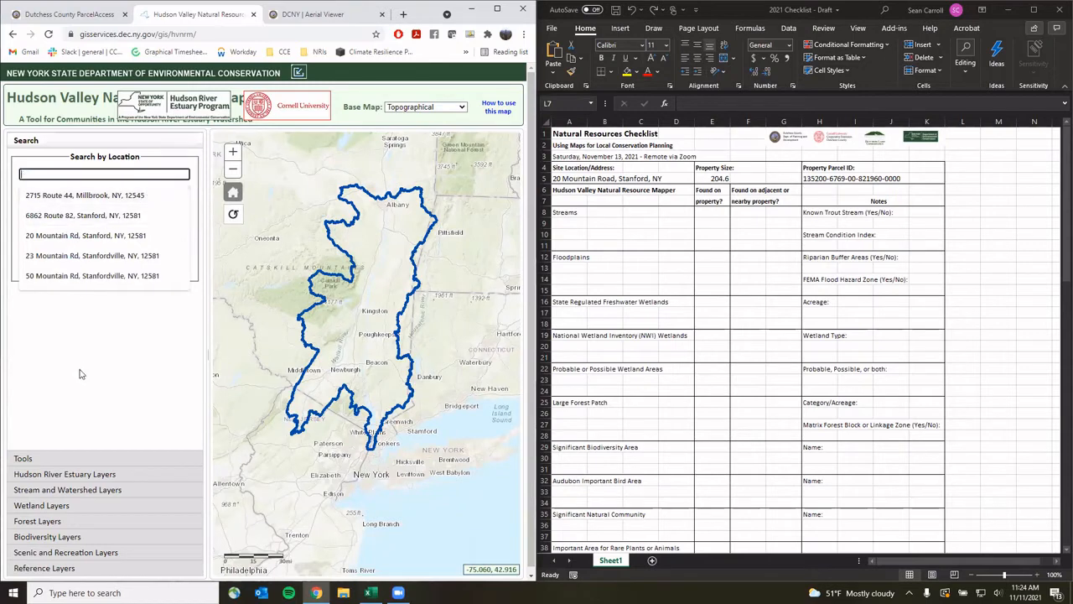
pyautogui.write('20')
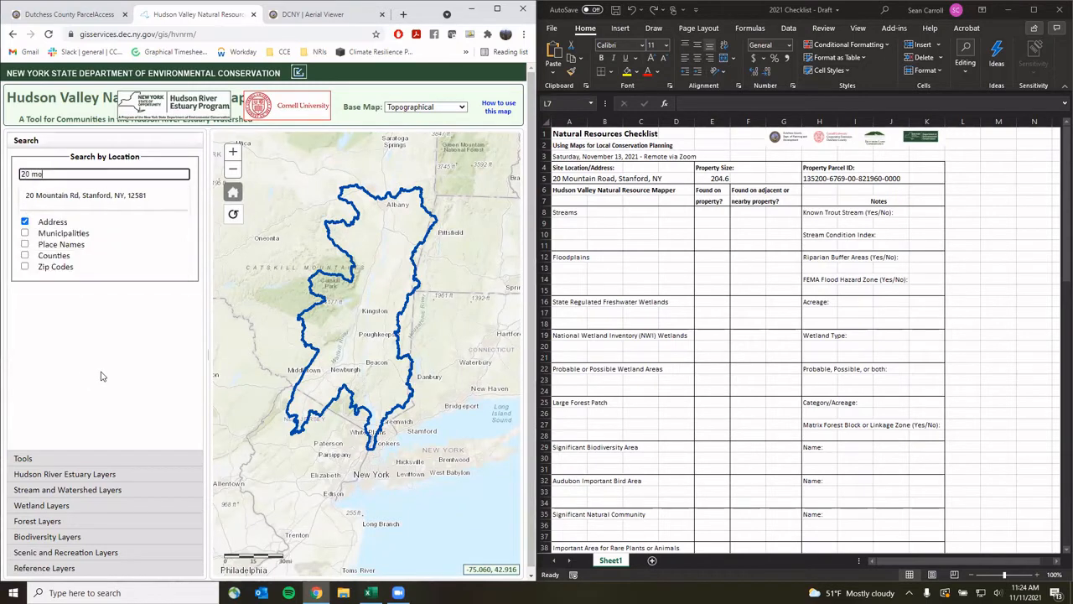
pyautogui.click(113, 195)
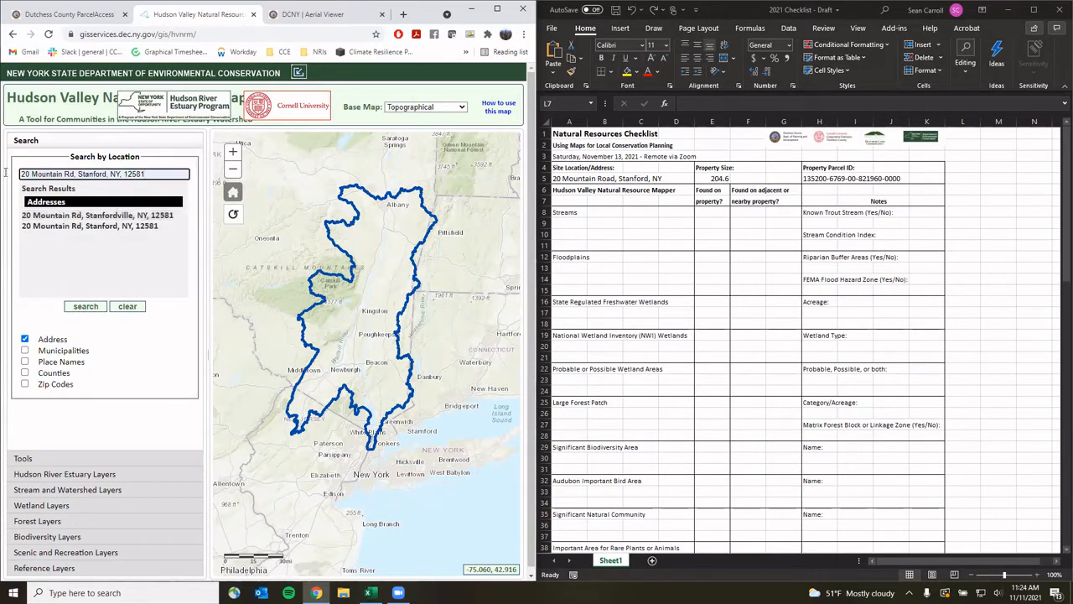
pyautogui.click(81, 215)
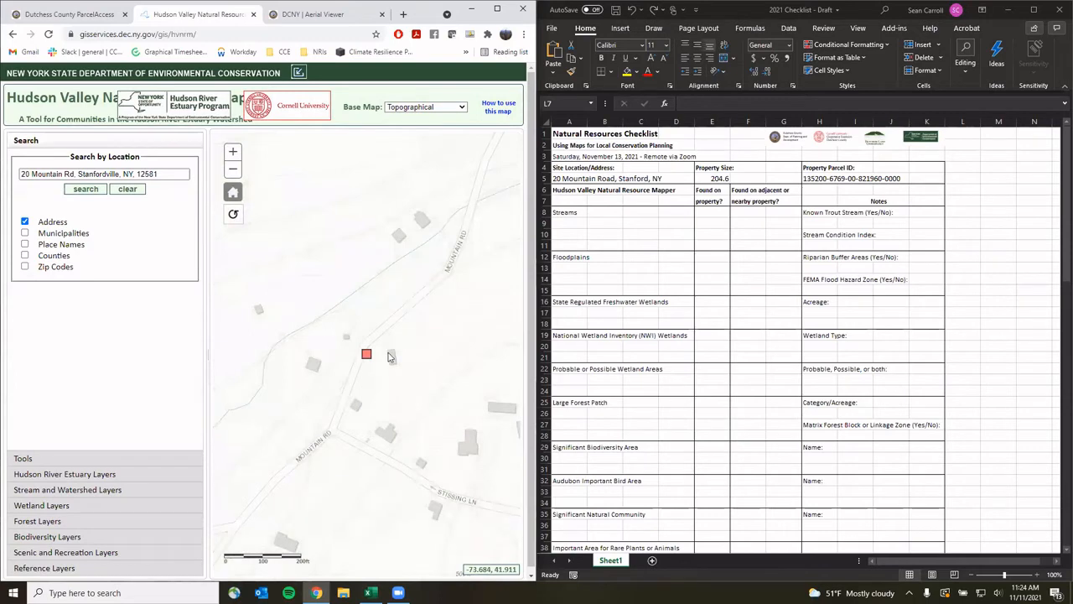
pyautogui.scroll(-1, 389, 356)
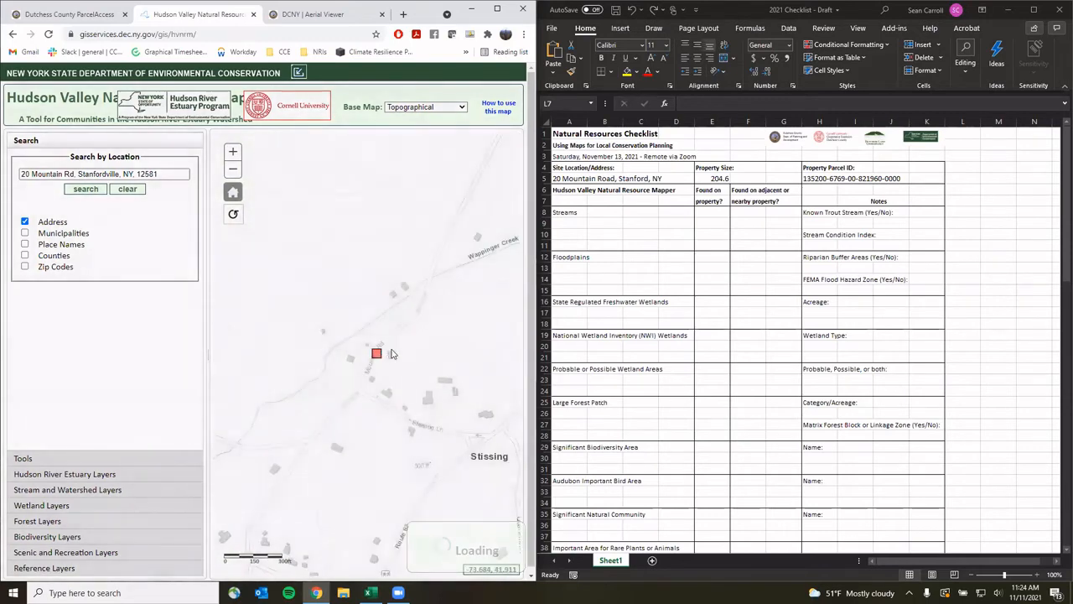
pyautogui.moveTo(423, 339); pyautogui.dragTo(387, 360)
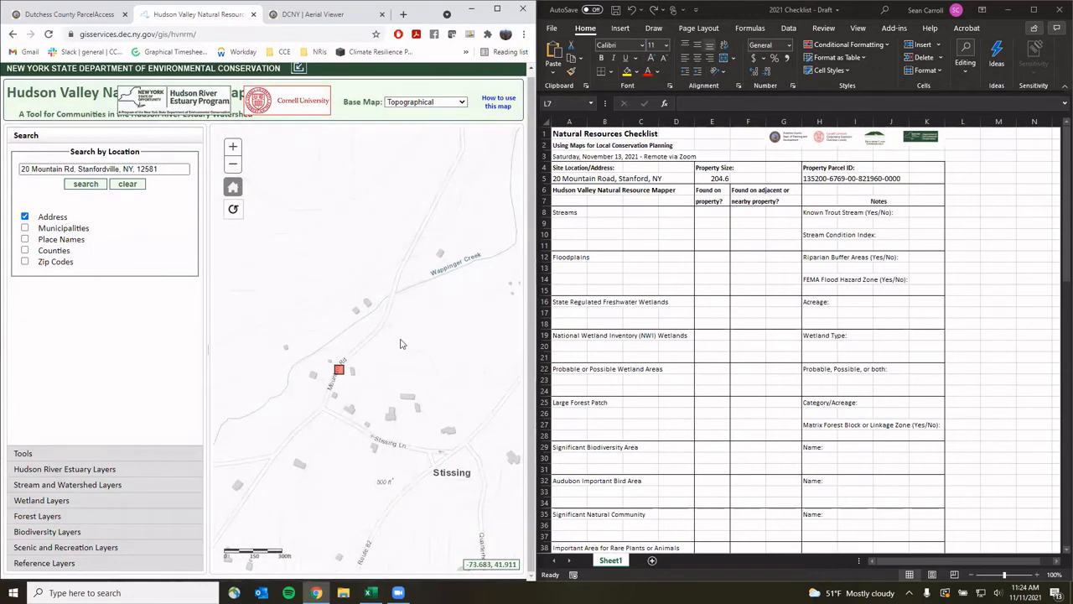
pyautogui.scroll(-1, 373, 350)
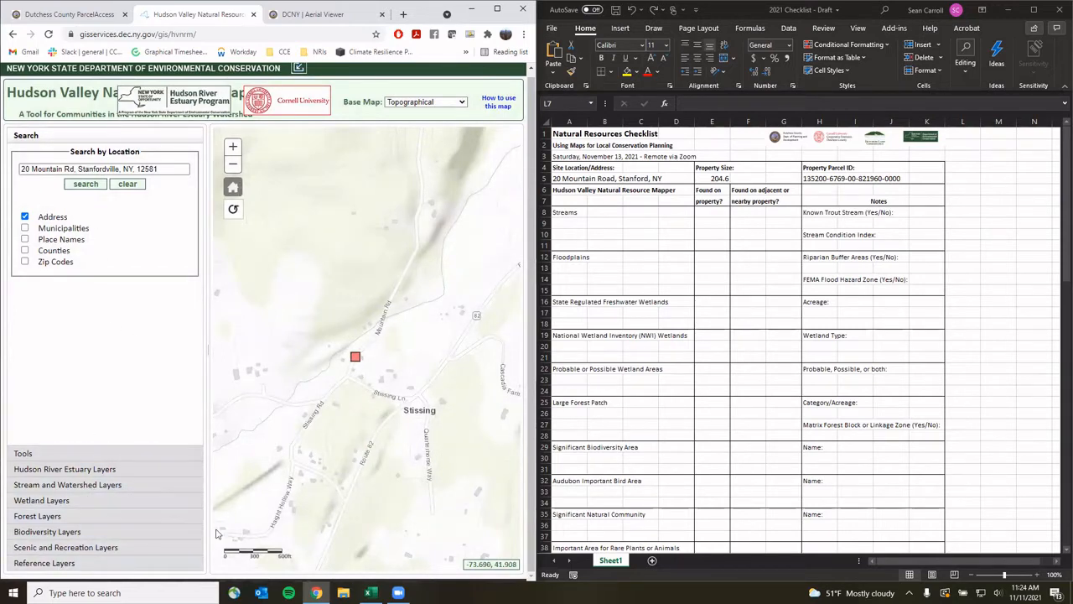
# Turn on the Tax Parcels reference layer and pan around the property
pyautogui.click(71, 567)
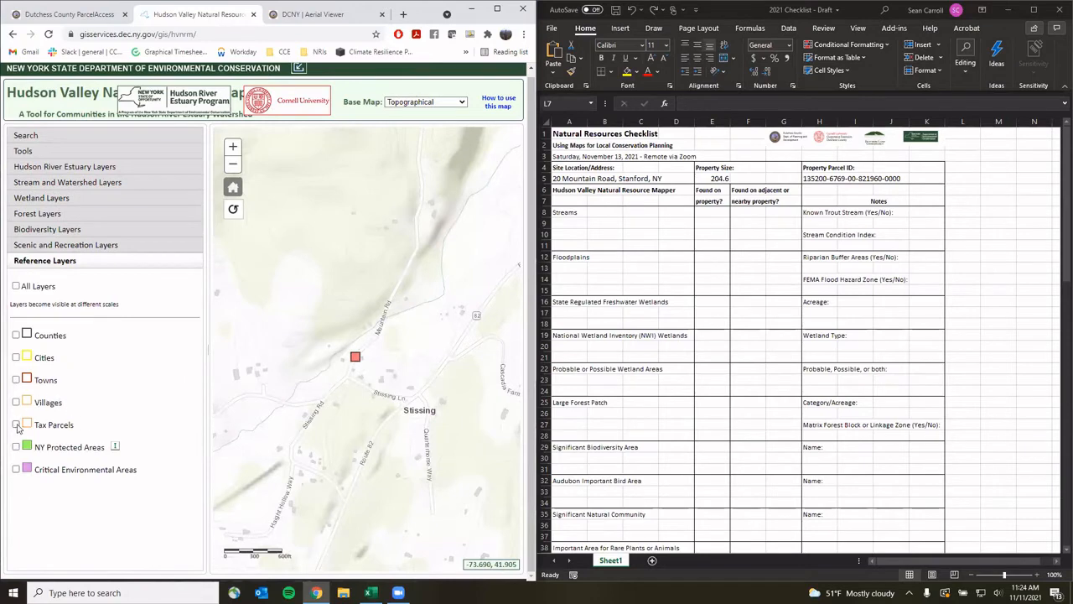
pyautogui.click(15, 425)
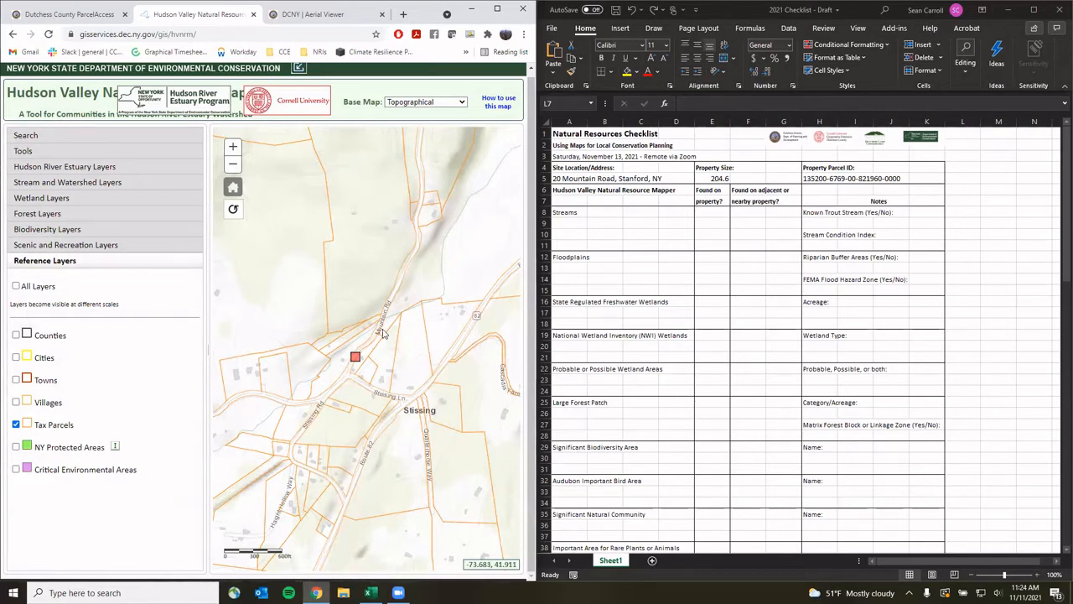
pyautogui.moveTo(412, 312); pyautogui.dragTo(373, 366)
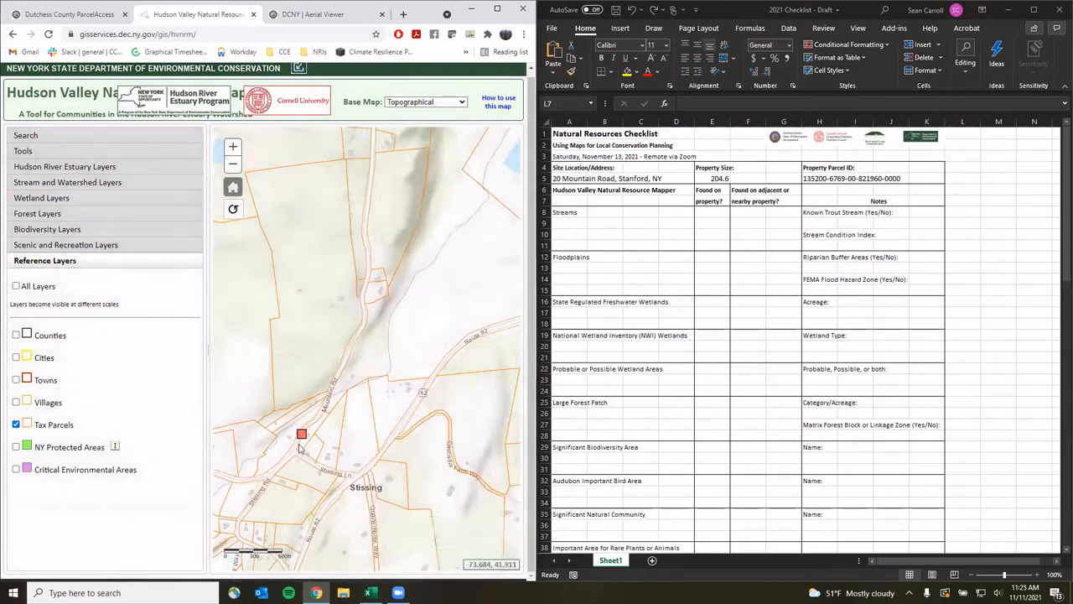
pyautogui.moveTo(344, 417); pyautogui.dragTo(289, 473)
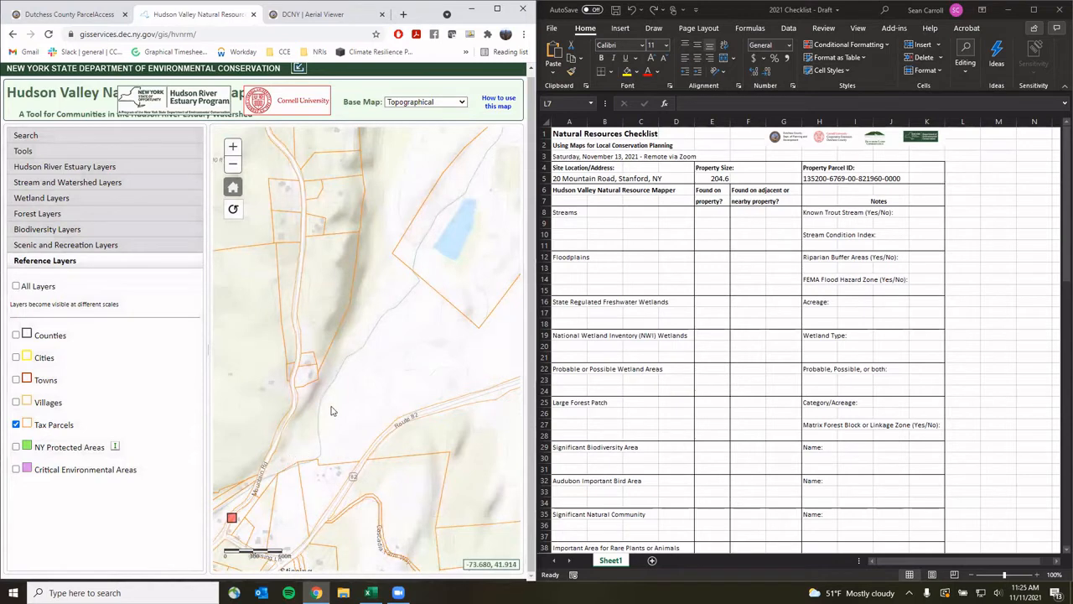
pyautogui.moveTo(332, 411); pyautogui.dragTo(311, 431)
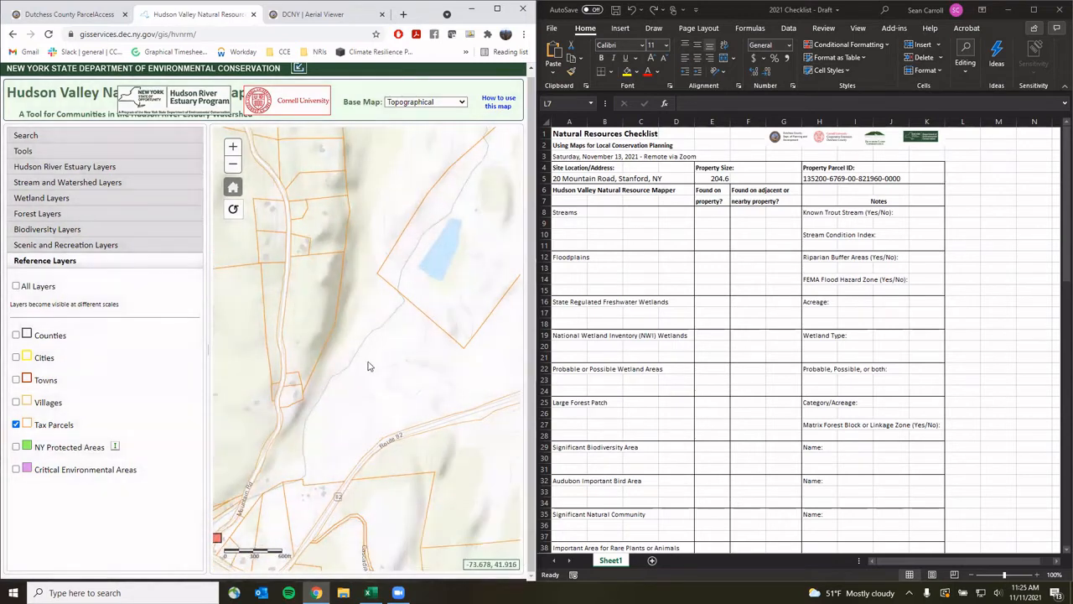
pyautogui.moveTo(395, 360); pyautogui.dragTo(371, 348)
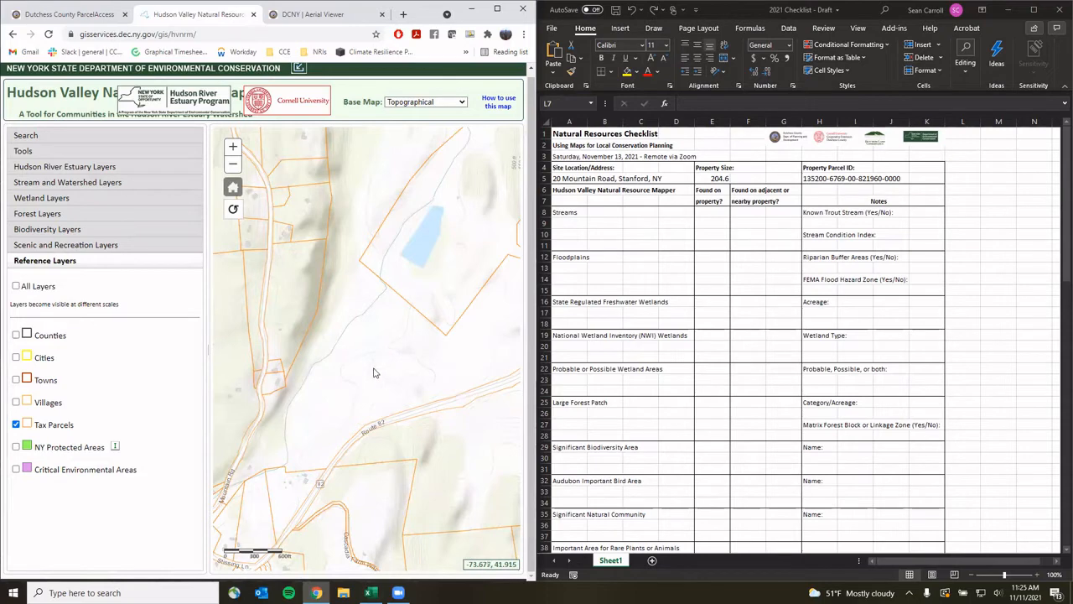
# Zoom out and check the property's tax parcel Print Key details
pyautogui.click(233, 164)
pyautogui.moveTo(412, 343); pyautogui.dragTo(381, 408)
pyautogui.click(338, 423)
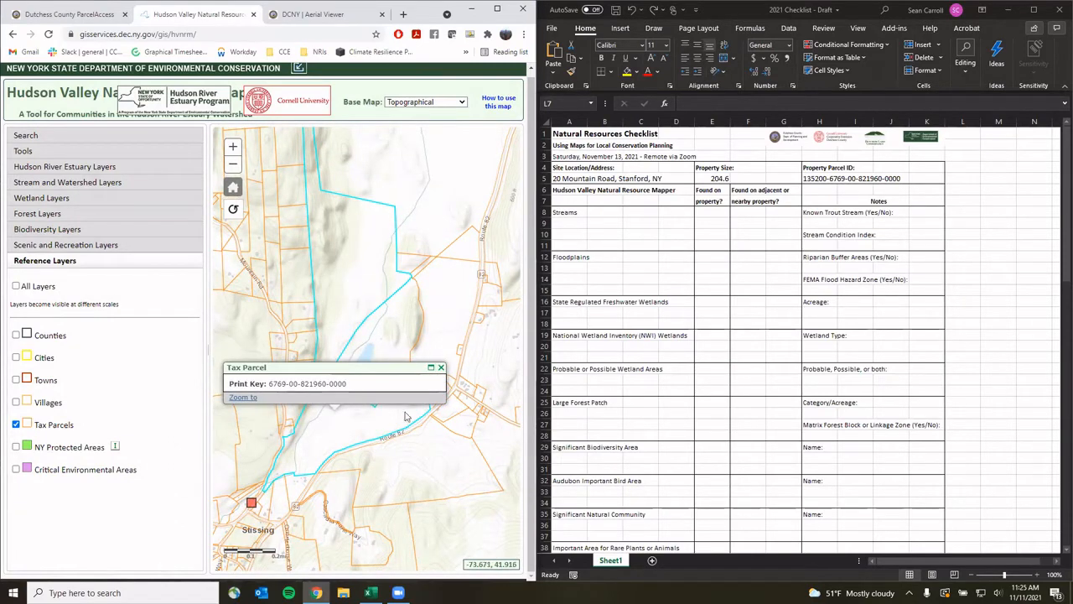
pyautogui.click(440, 368)
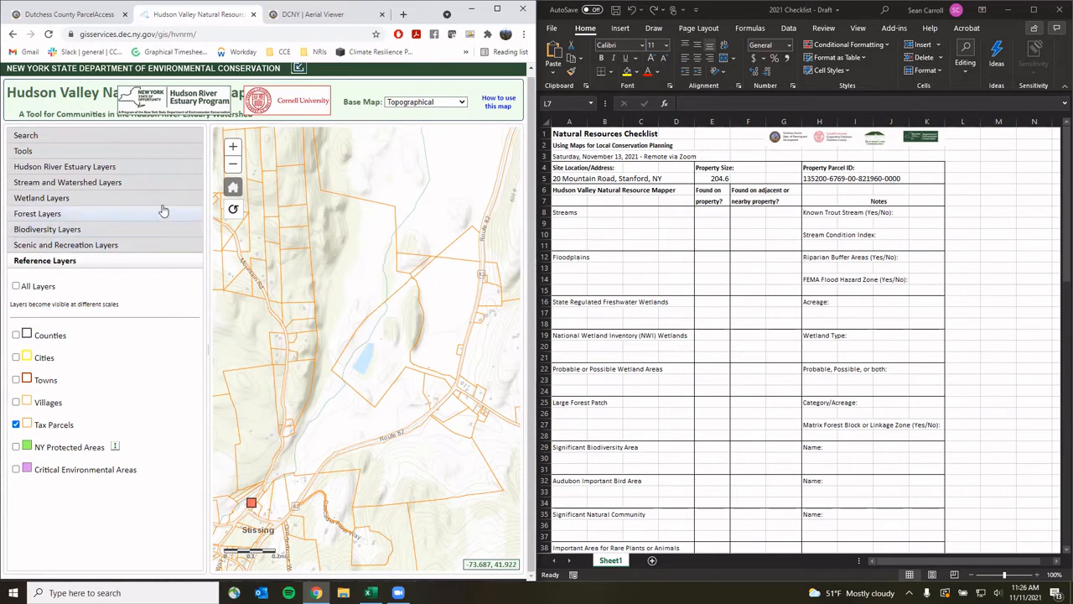
# Turn on the DEC Stream Classification and Trout Status layer under Stream and Watershed Layers
pyautogui.click(79, 183)
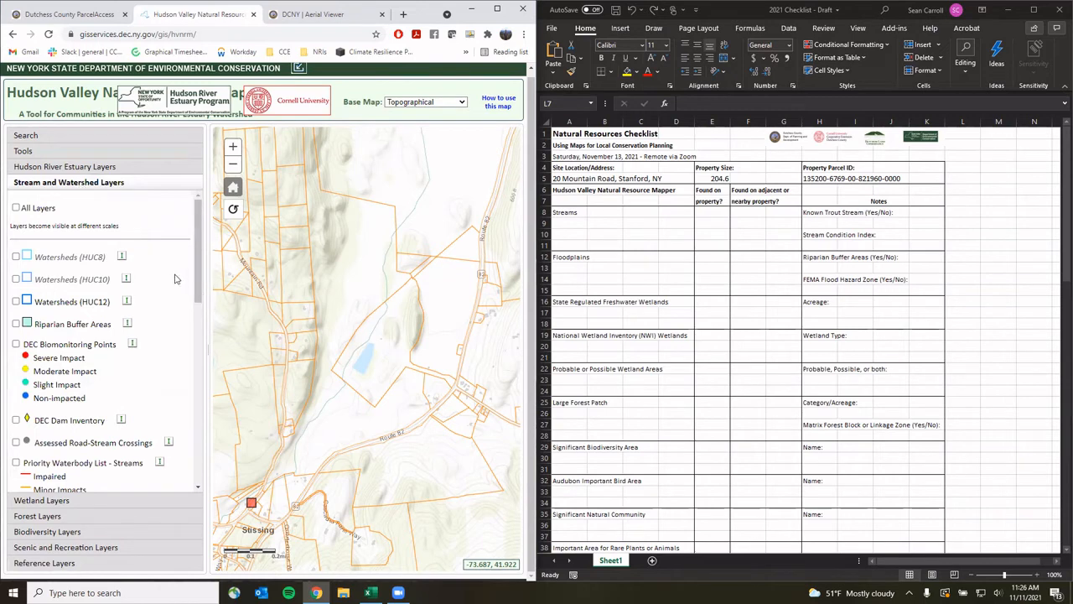
pyautogui.scroll(-2, 175, 280)
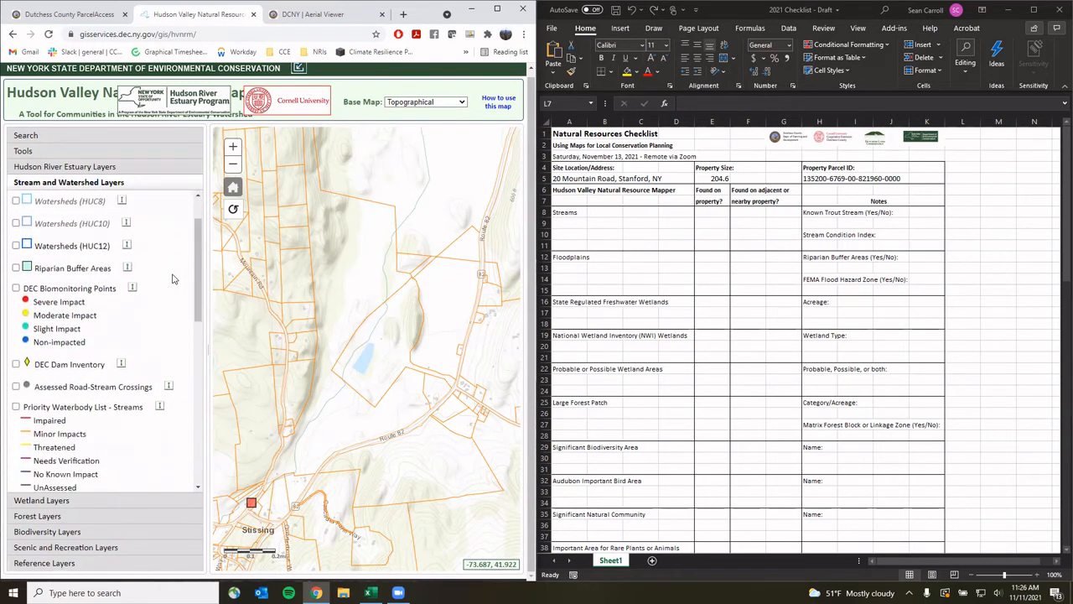
pyautogui.scroll(-5, 173, 279)
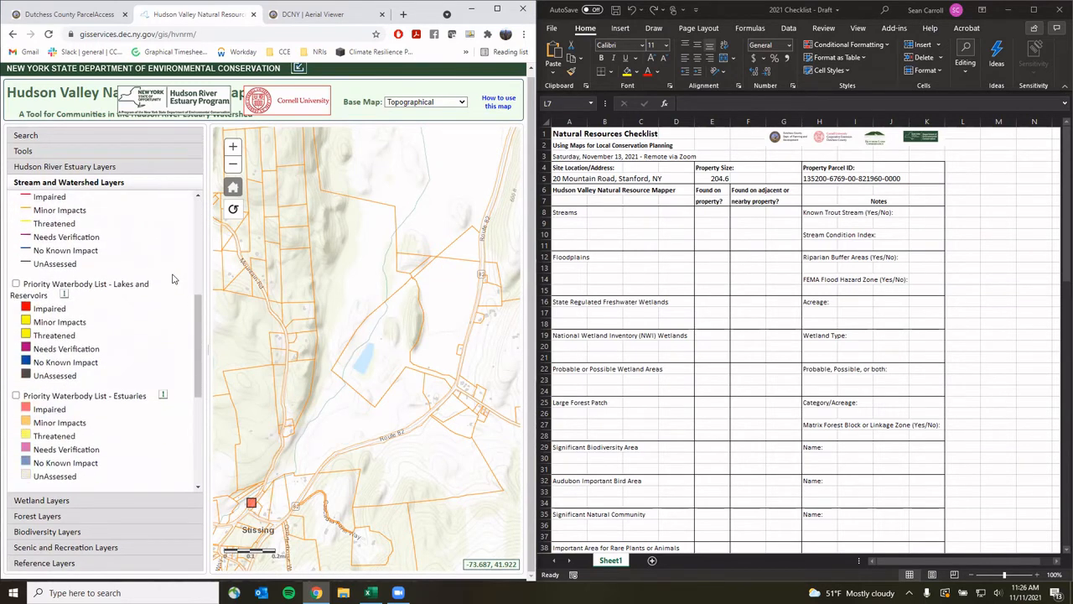
pyautogui.scroll(-5, 173, 279)
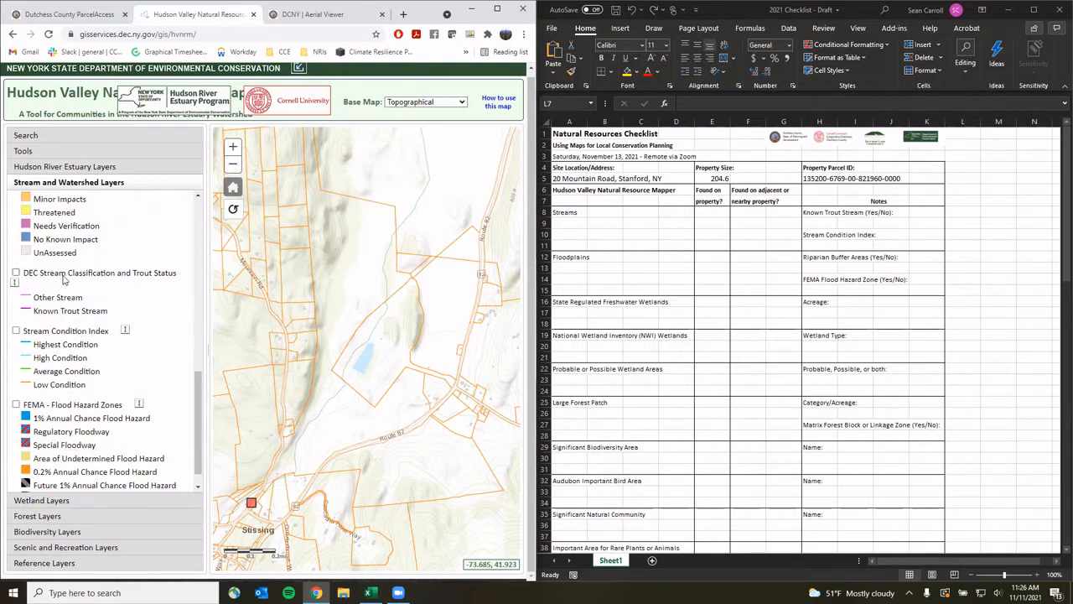
pyautogui.click(16, 273)
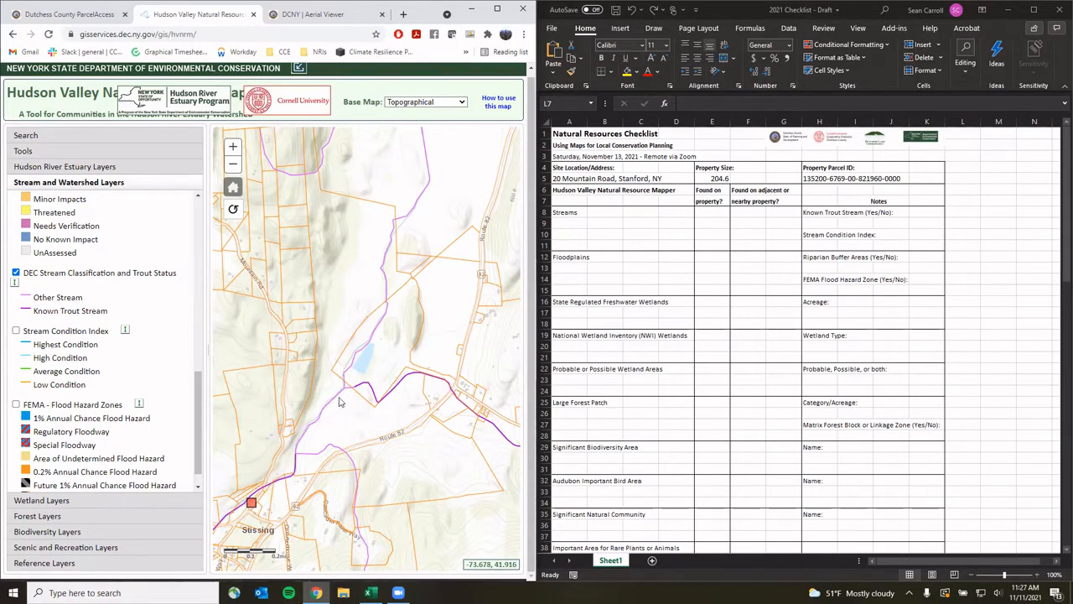
# Mark Streams as Yes on the property (E8) and on adjacent property (F8)
pyautogui.click(708, 211)
pyautogui.click(708, 212)
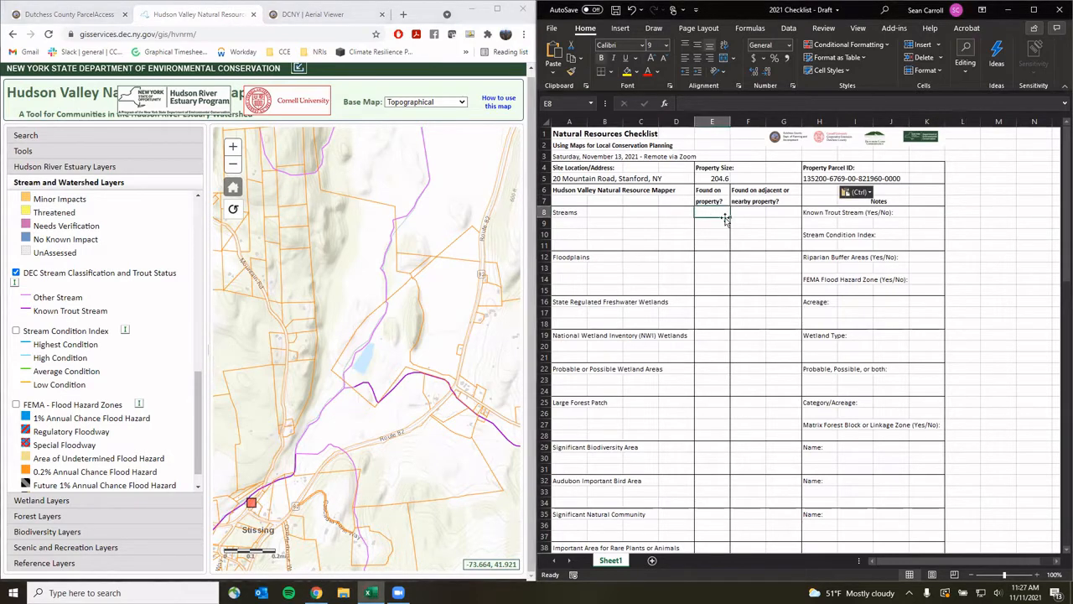
pyautogui.write('Yes')
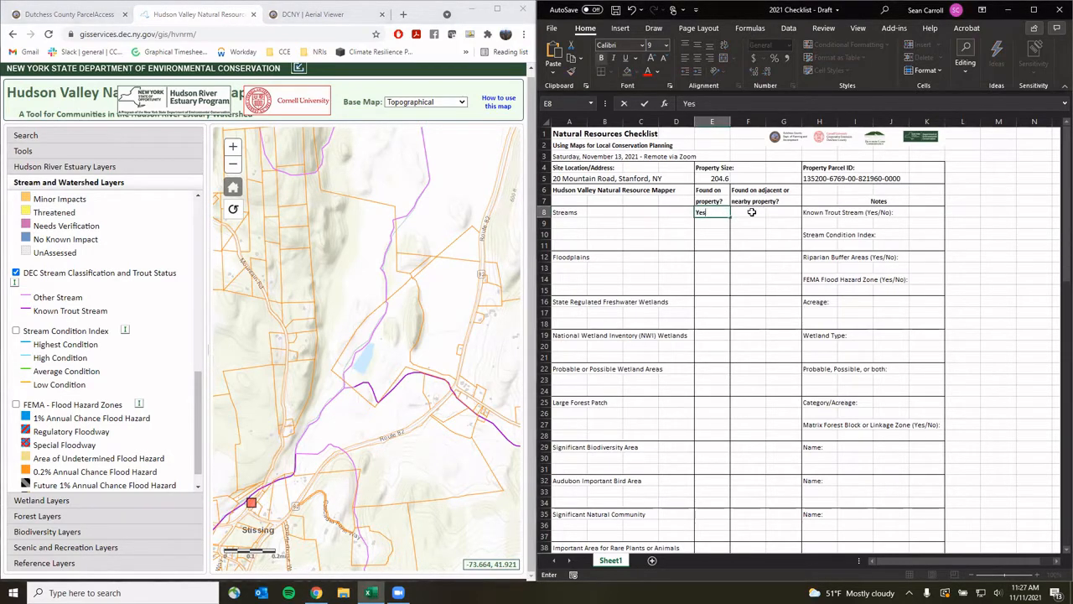
pyautogui.click(752, 211)
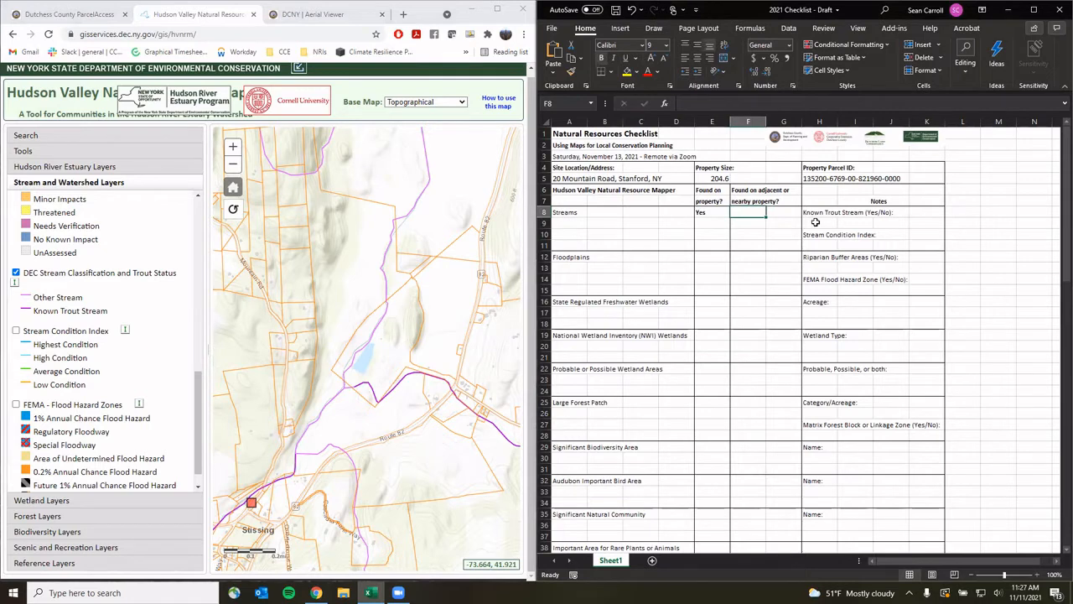
pyautogui.write('Ye')
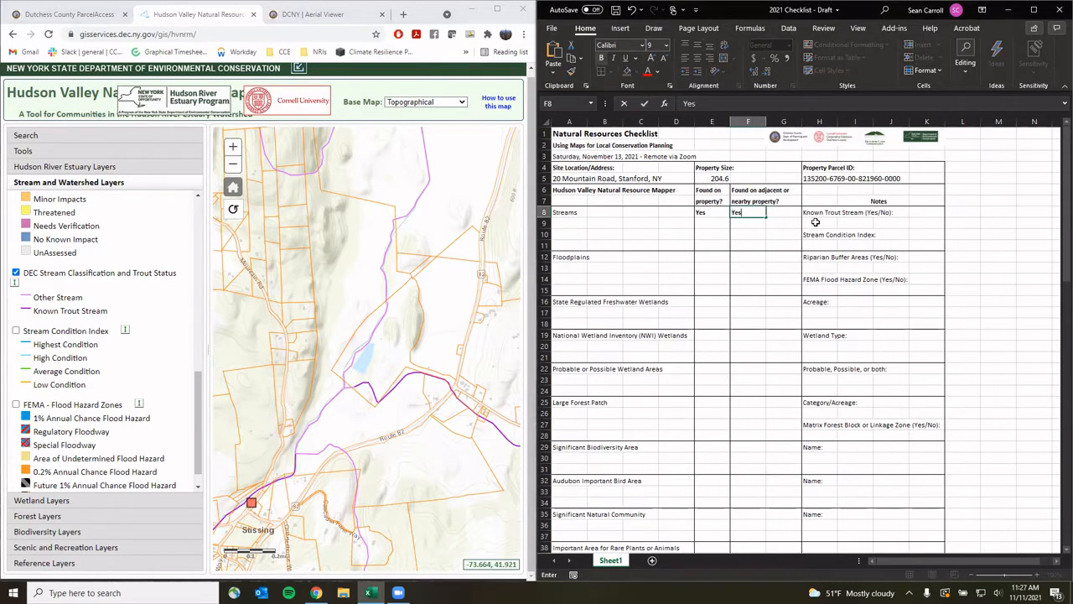
pyautogui.write('s')
# Confirm the stream's C(TS) trout classification and note Yes under Known Trout Stream
pyautogui.click(399, 407)
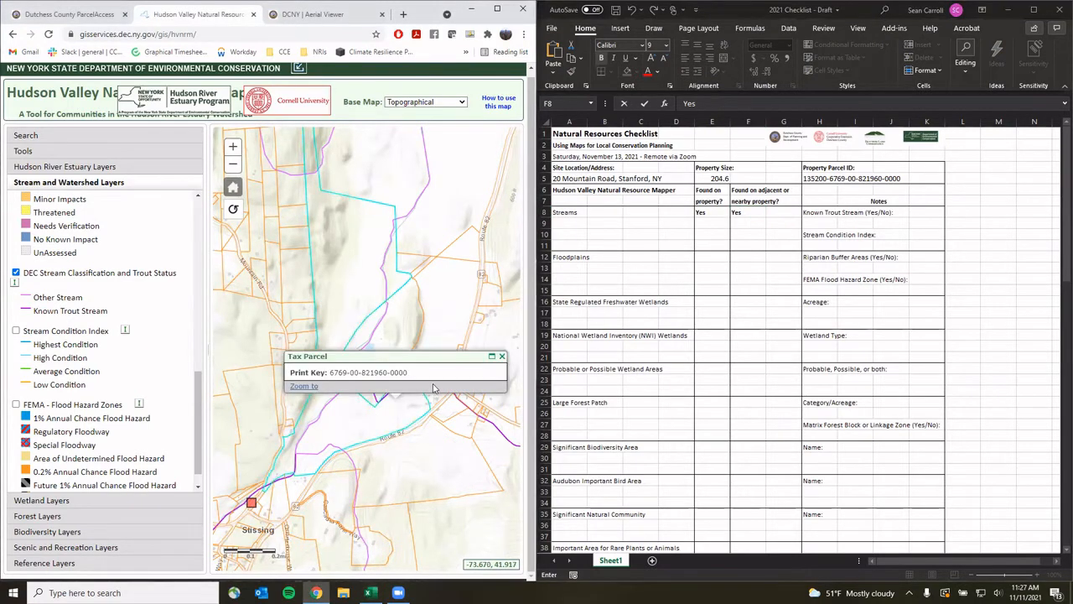
pyautogui.click(502, 356)
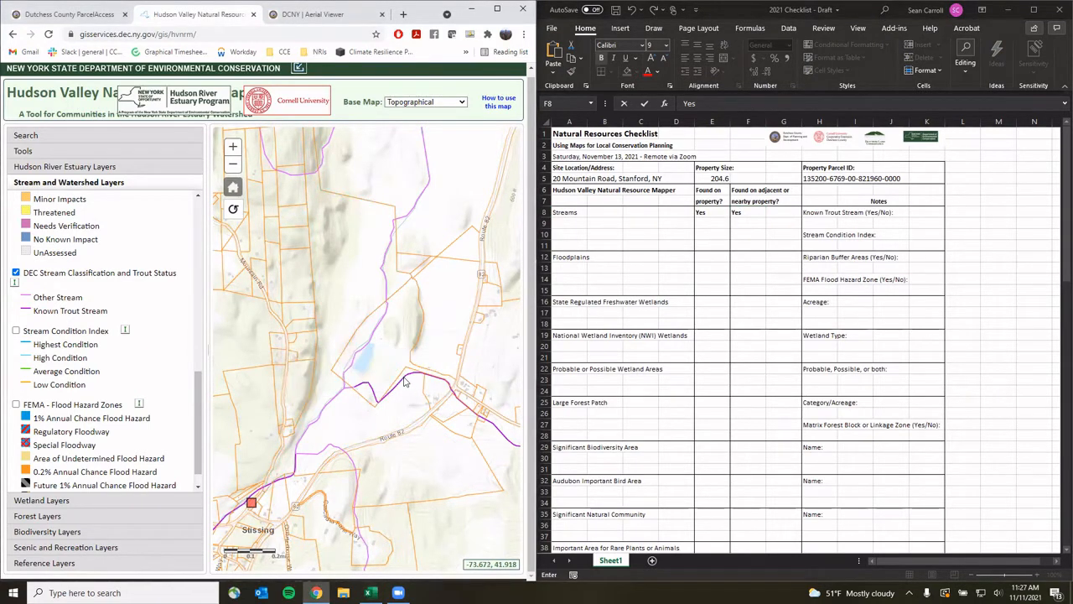
pyautogui.click(405, 381)
pyautogui.click(487, 332)
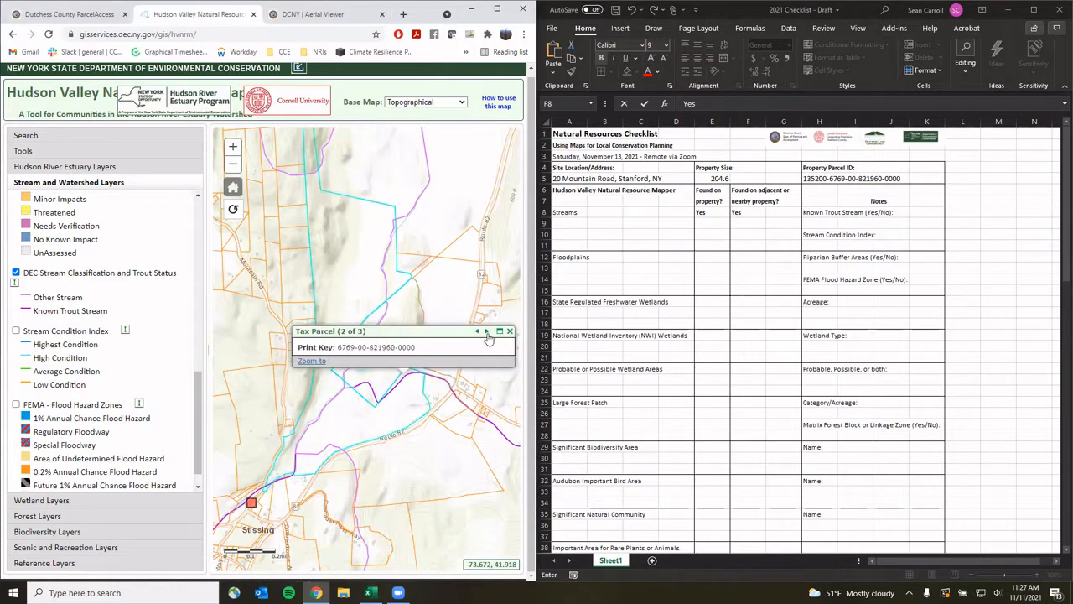
pyautogui.click(487, 332)
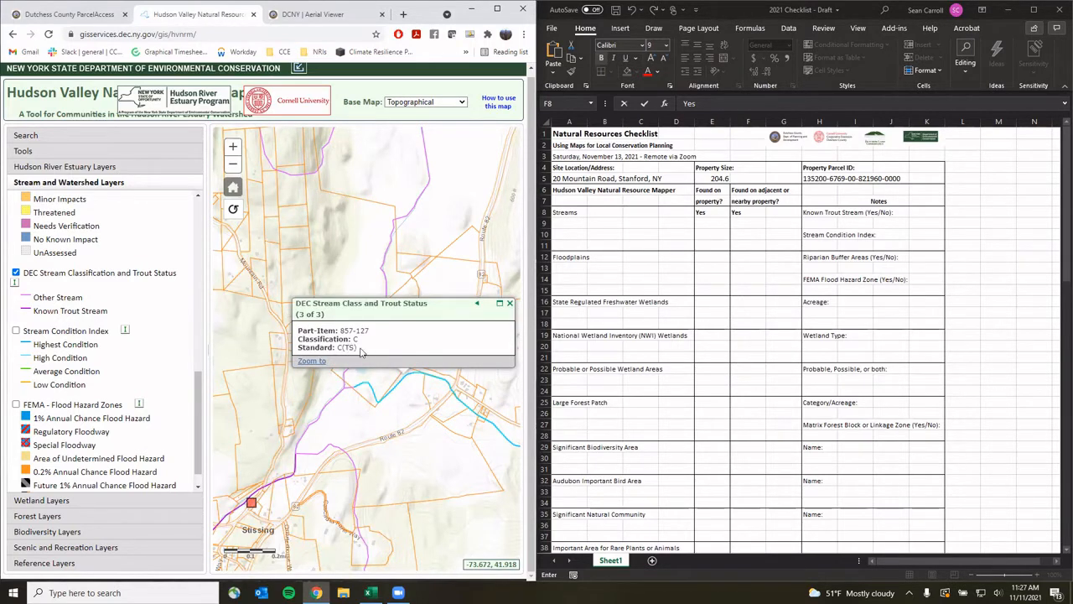
pyautogui.click(509, 303)
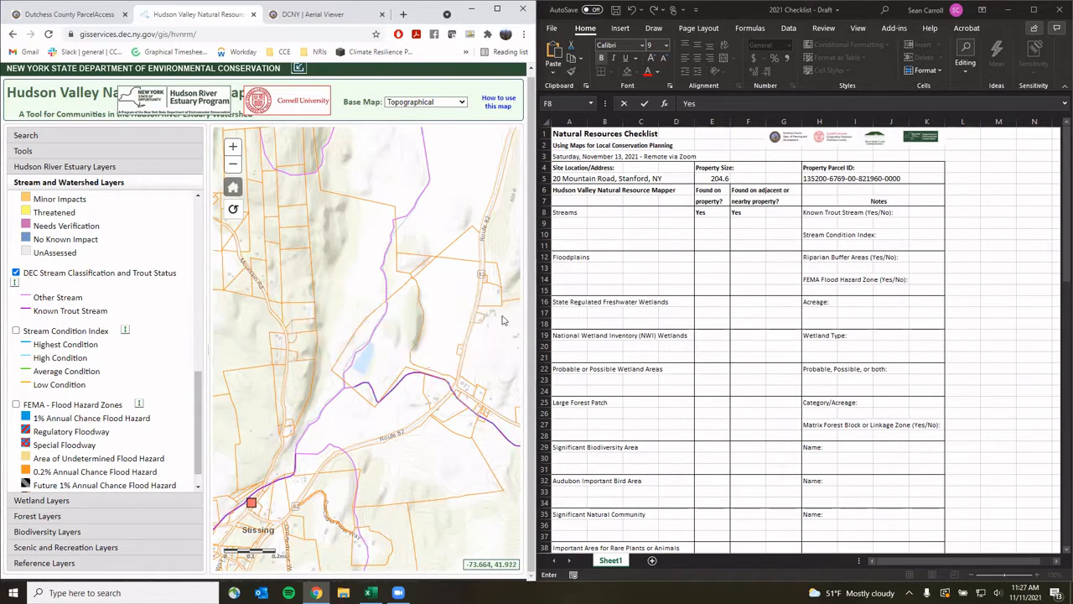
pyautogui.click(823, 224)
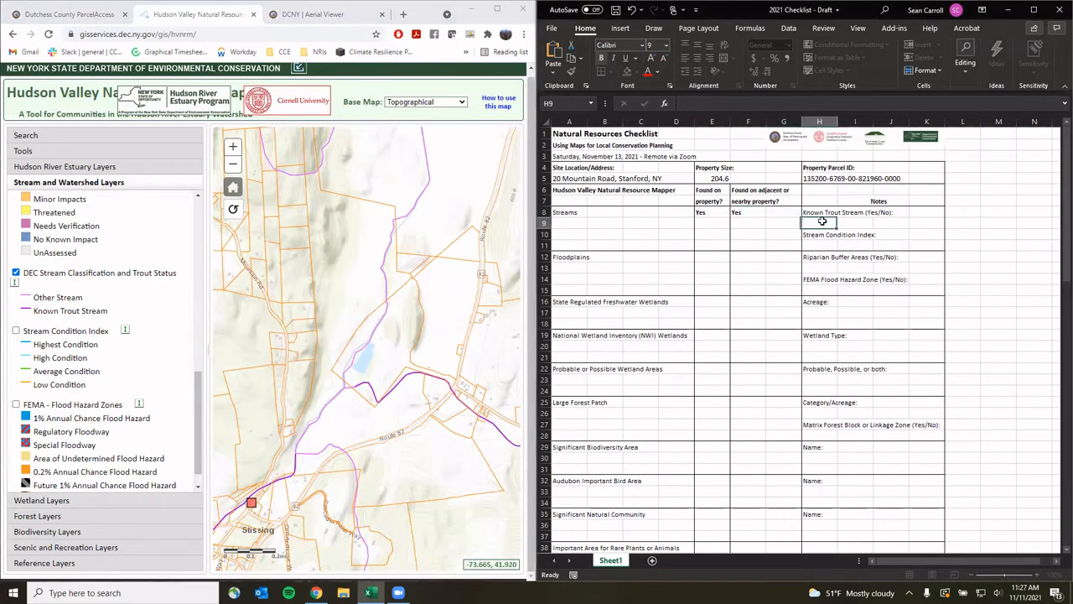
pyautogui.write('Yes')
# Swap the stream classification layer for the Stream Condition Index and read a nearby stream's rating
pyautogui.click(15, 273)
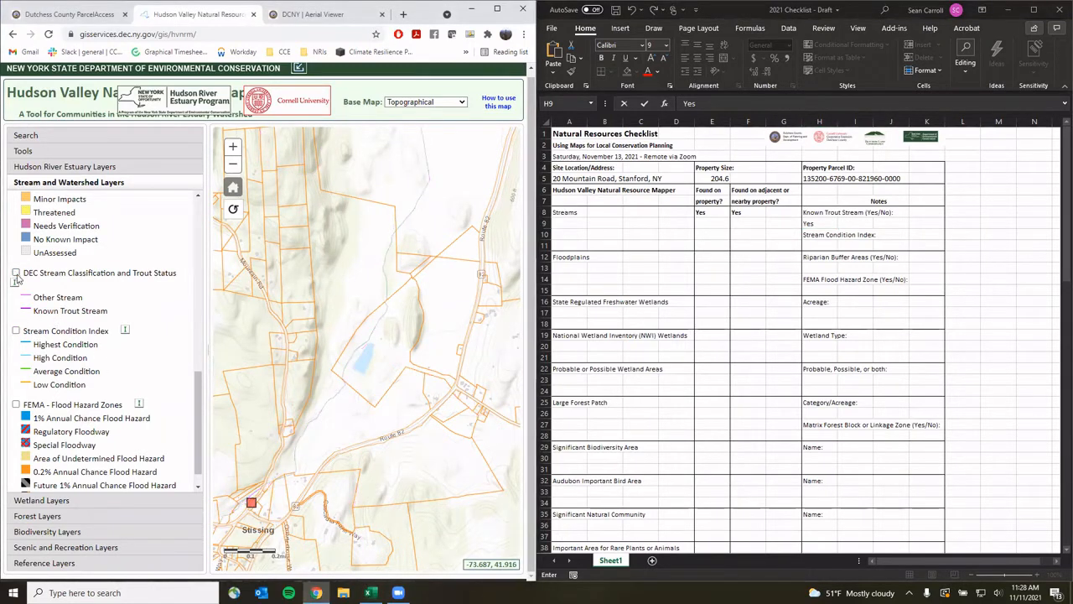
pyautogui.click(16, 331)
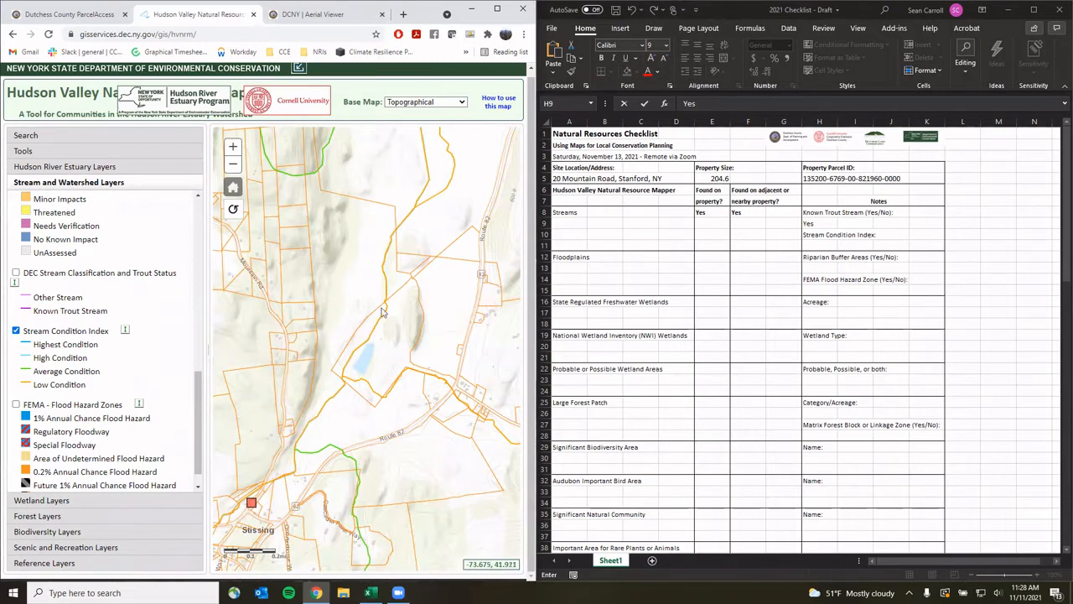
pyautogui.click(385, 261)
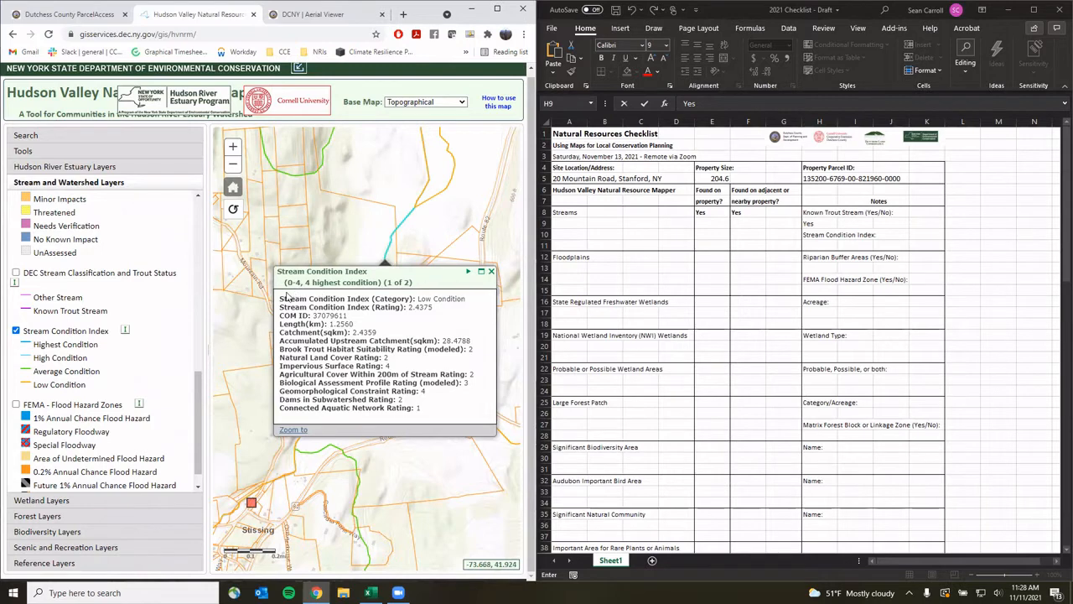
pyautogui.click(491, 271)
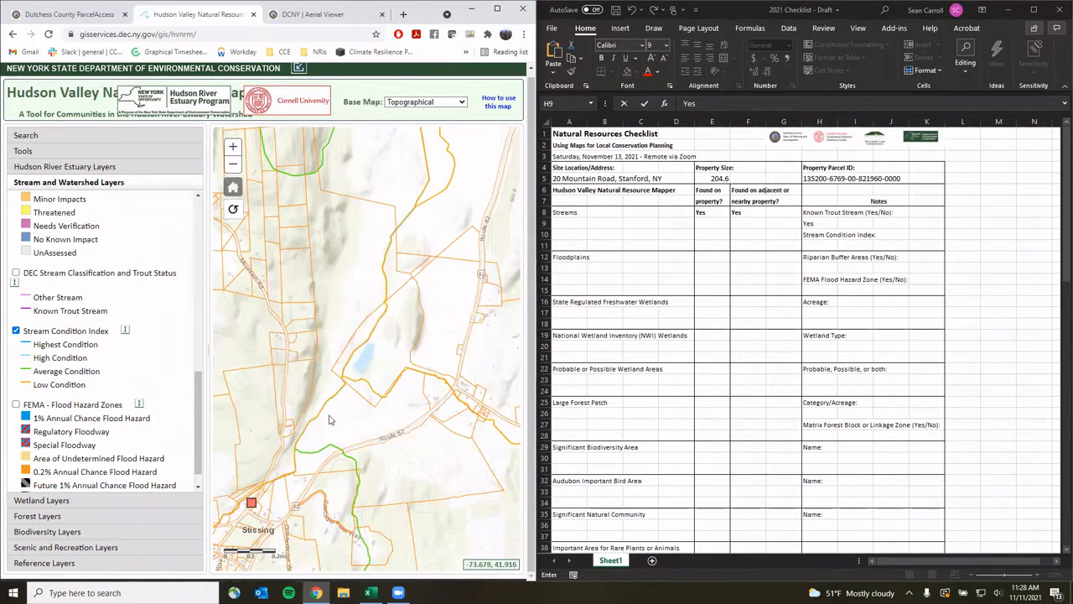
# Identify the stream crossing the parcel as Average Condition
pyautogui.click(353, 425)
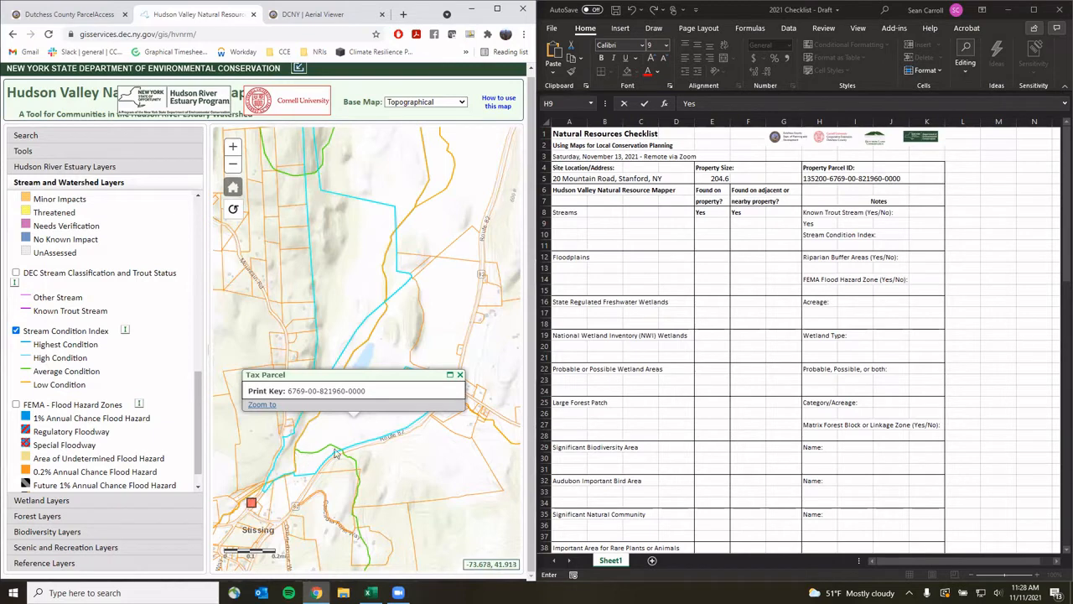
pyautogui.click(460, 374)
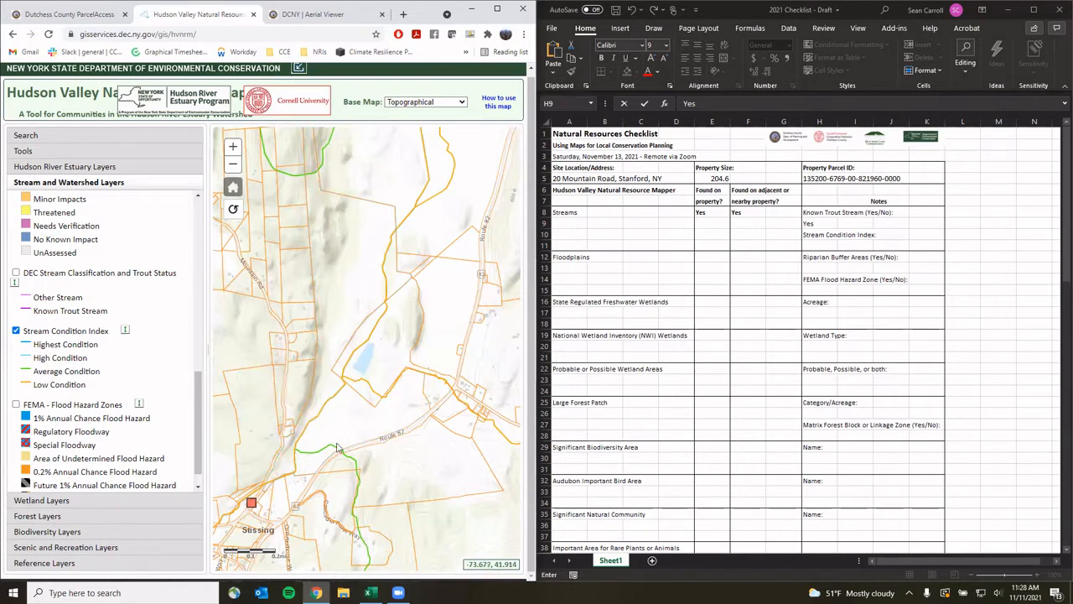
pyautogui.click(325, 451)
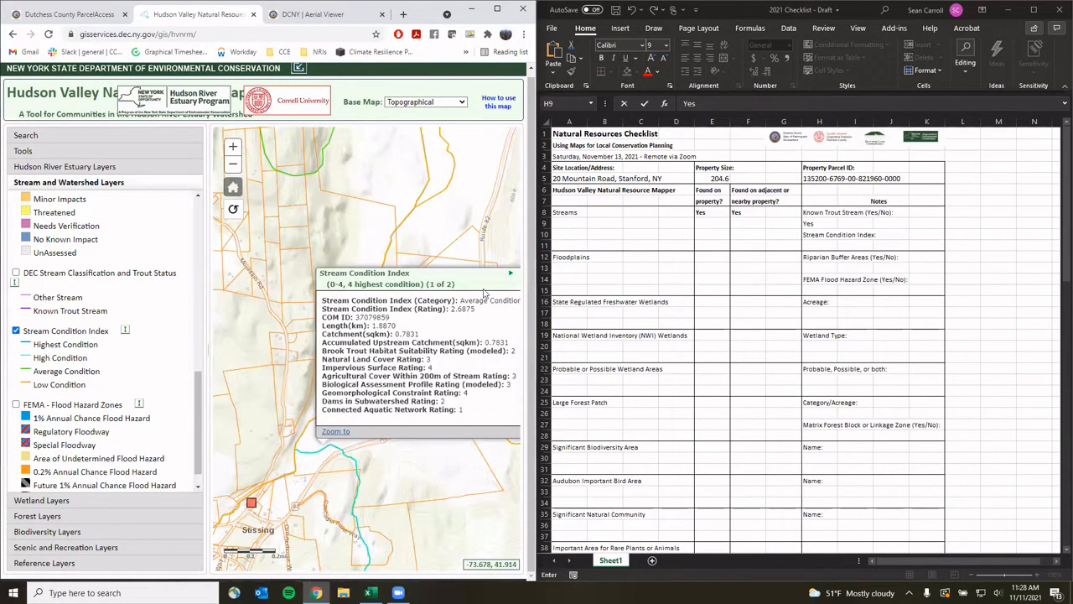
pyautogui.click(510, 274)
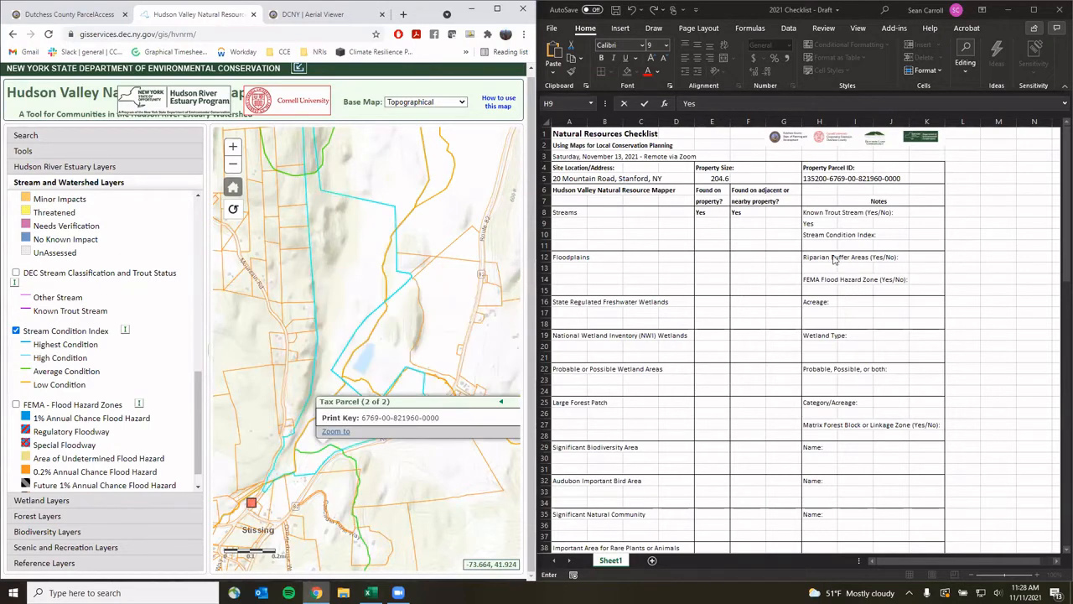
pyautogui.click(812, 246)
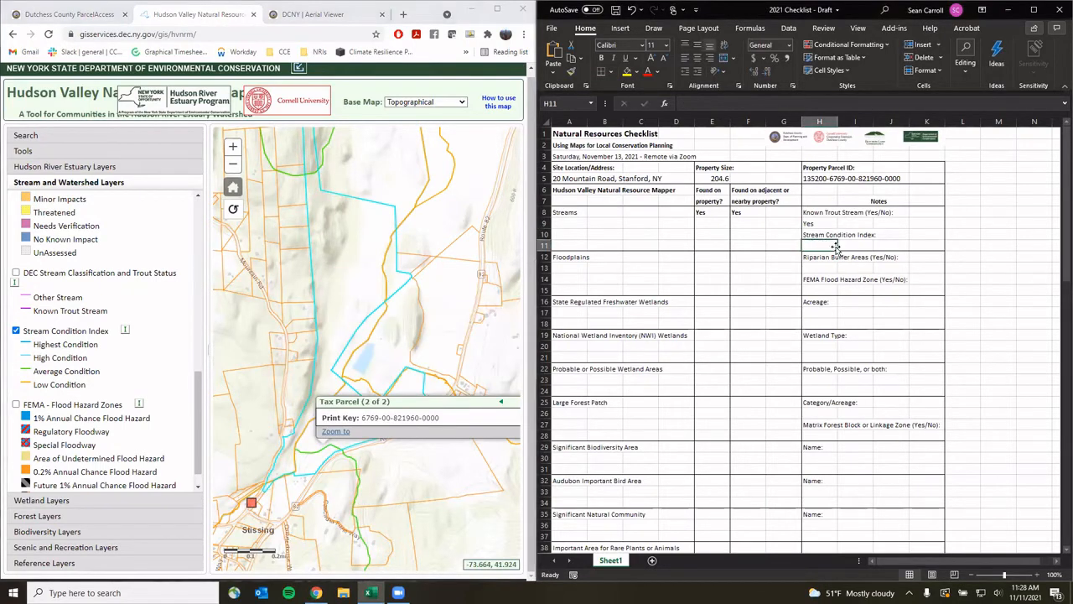
# Enter 'Low & Average' as the Stream Condition Index note in H11
pyautogui.write('Low')
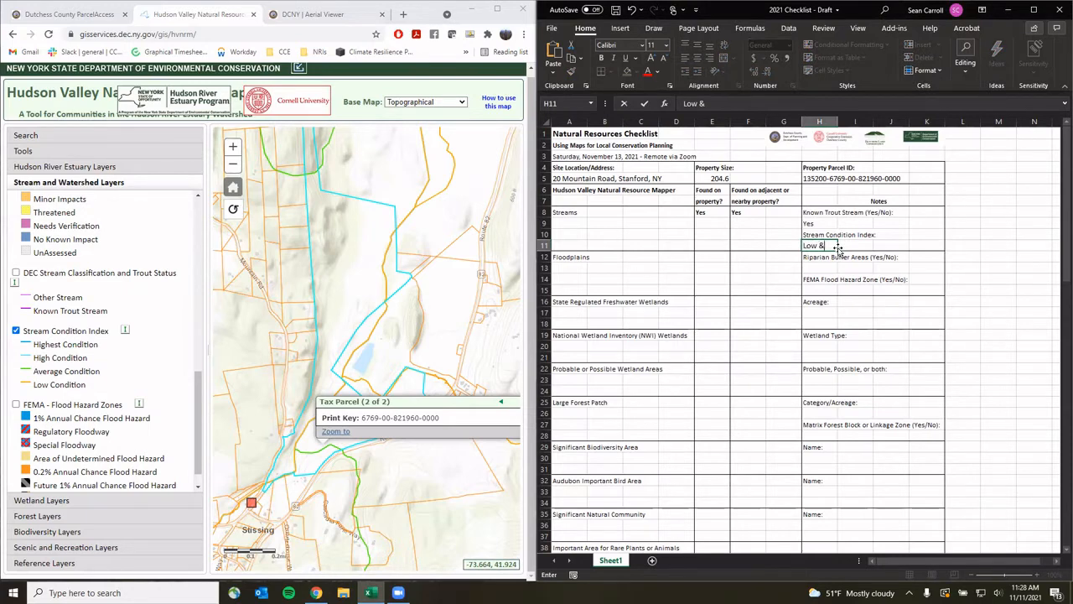
pyautogui.write(' & Average')
pyautogui.click(877, 245)
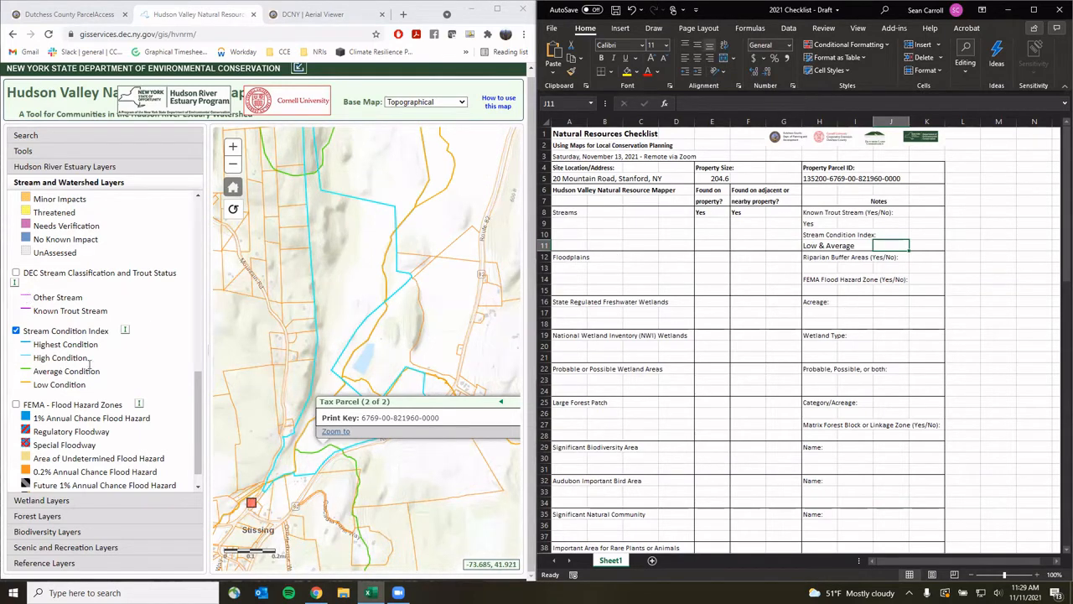
# Hide the Stream Condition Index layer and pan the map around the parcel
pyautogui.click(16, 332)
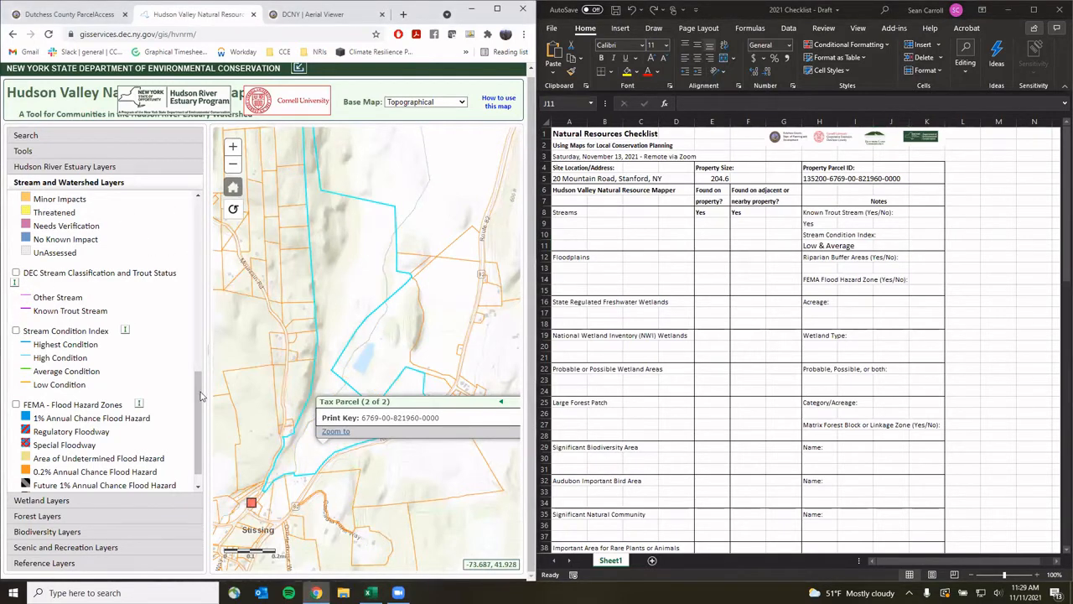
pyautogui.moveTo(203, 394); pyautogui.dragTo(194, 194)
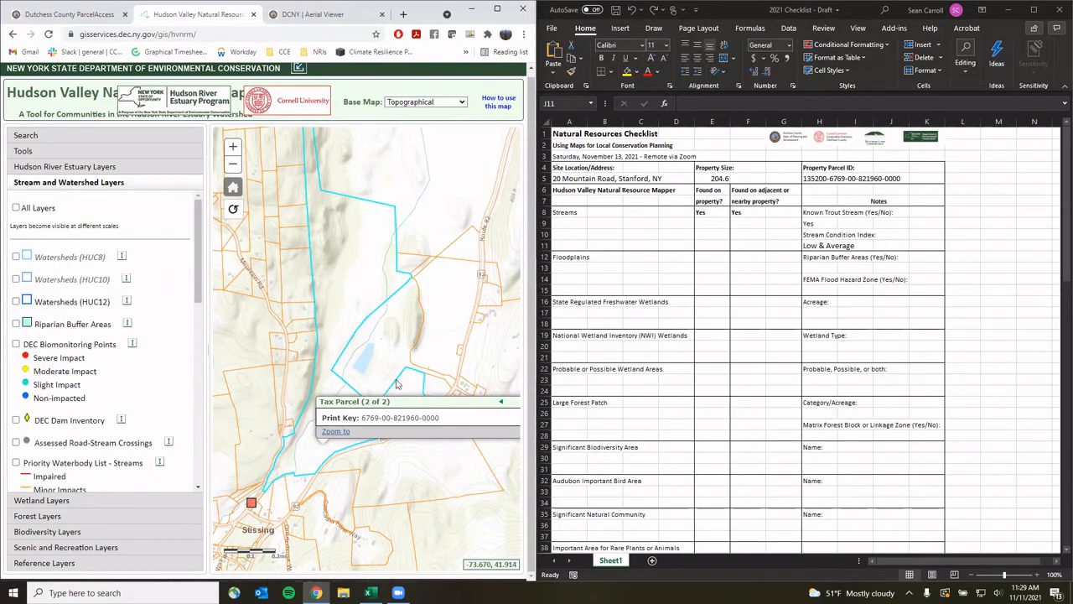
pyautogui.moveTo(380, 329); pyautogui.dragTo(323, 328)
pyautogui.click(481, 400)
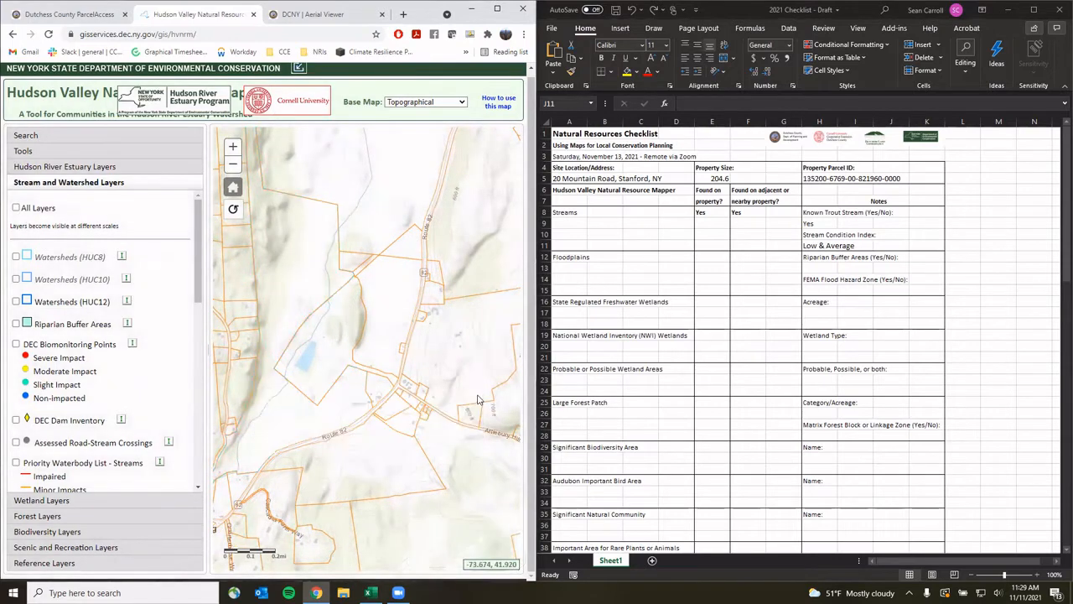
pyautogui.moveTo(394, 336); pyautogui.dragTo(437, 335)
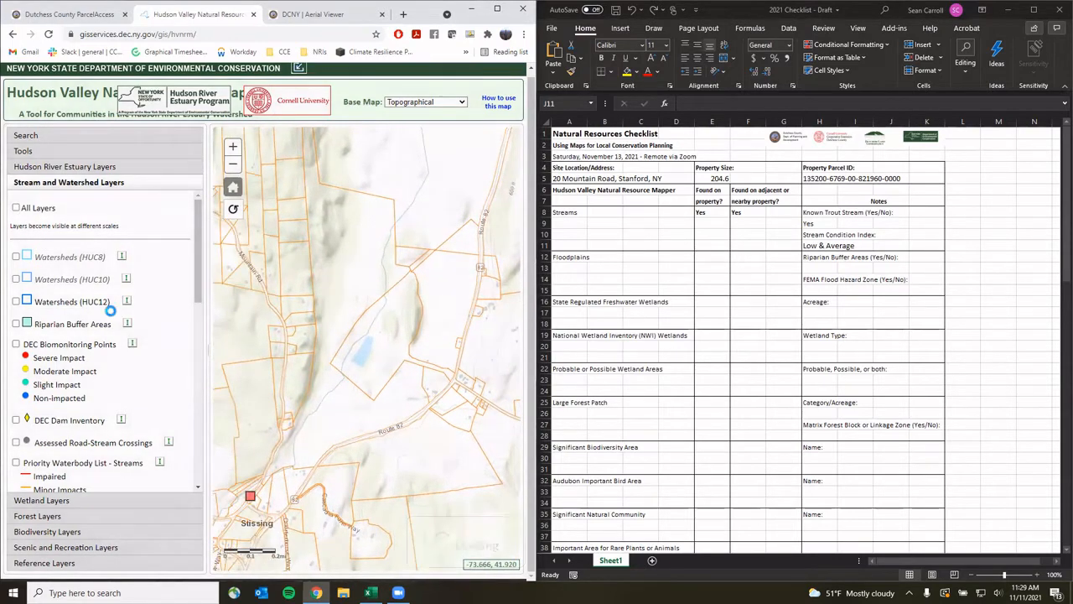
# Turn on the FEMA - Flood Hazard Zones layer in the layer list
pyautogui.scroll(-6, 100, 367)
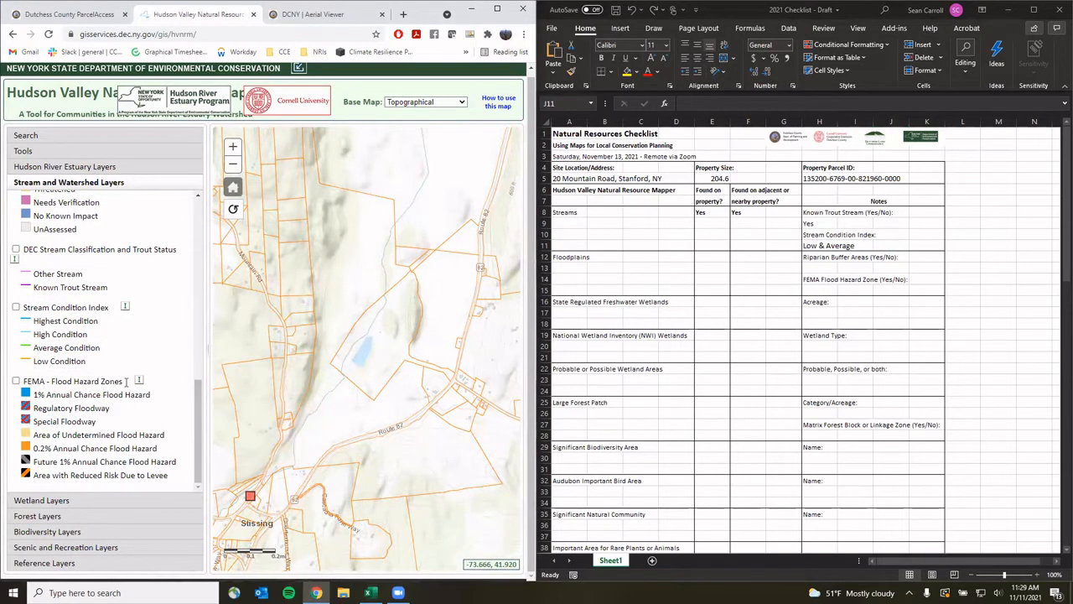
pyautogui.scroll(1, 90, 387)
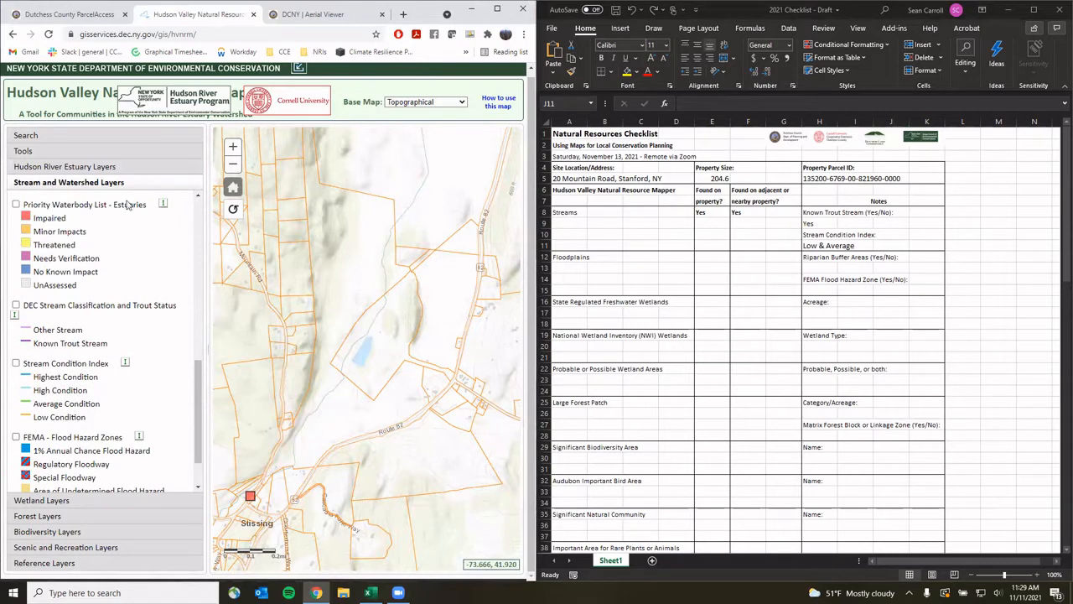
pyautogui.scroll(-1, 97, 359)
pyautogui.scroll(-1, 97, 361)
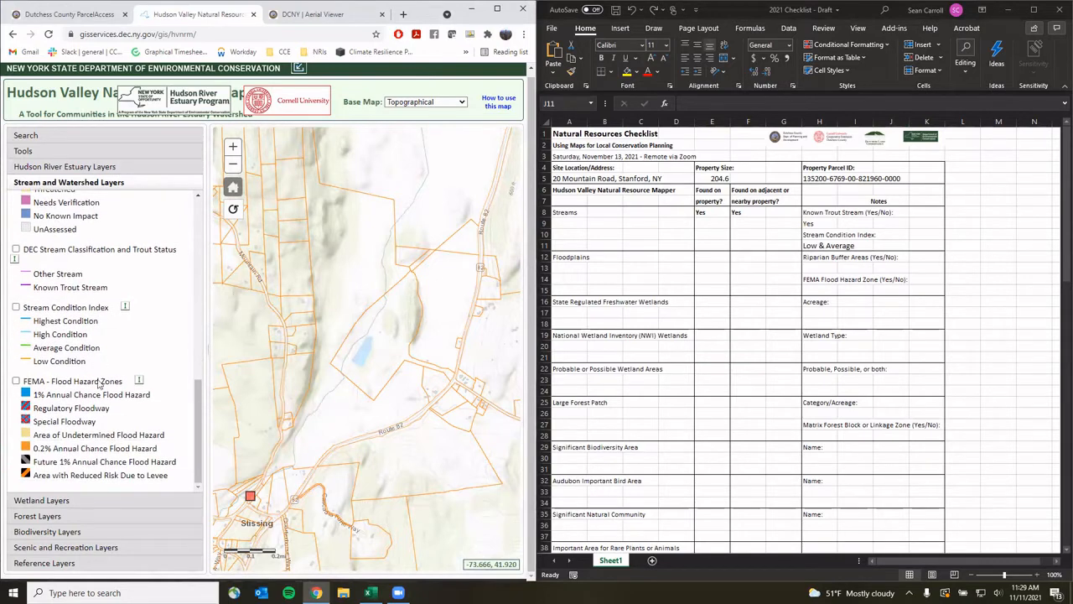
pyautogui.click(15, 382)
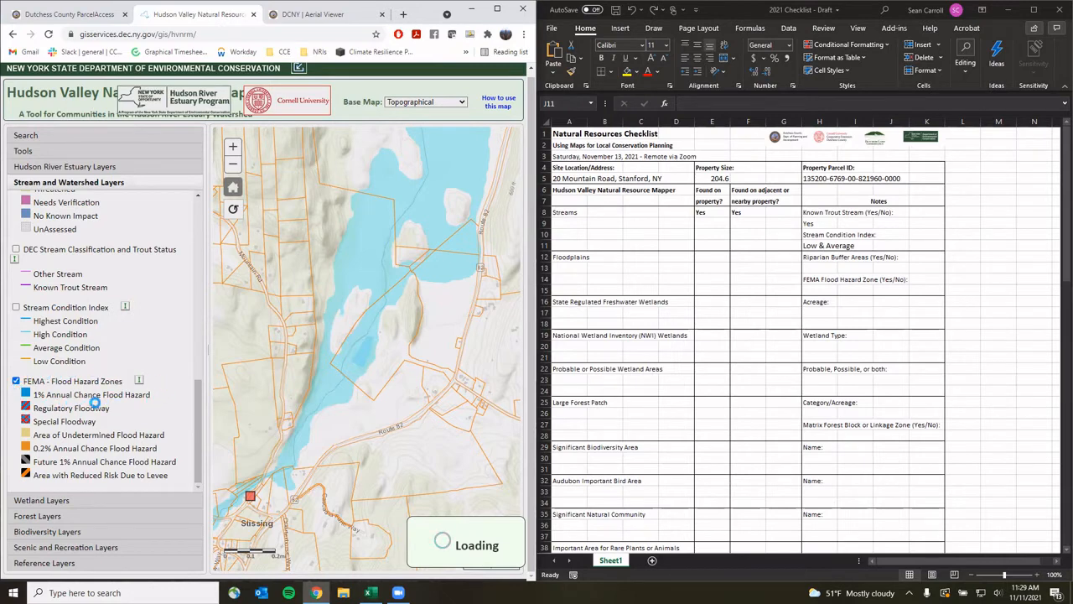
# Enter Yes in E12 and F12 for Floodplains, and Yes in the FEMA Flood Hazard Zone note H15
pyautogui.click(708, 261)
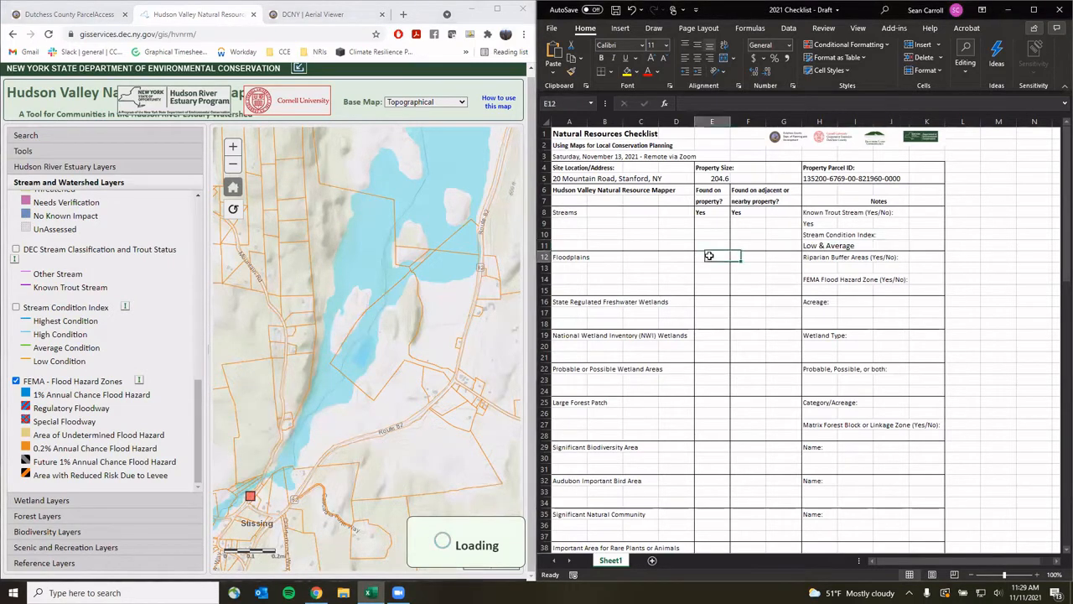
pyautogui.write('Yes')
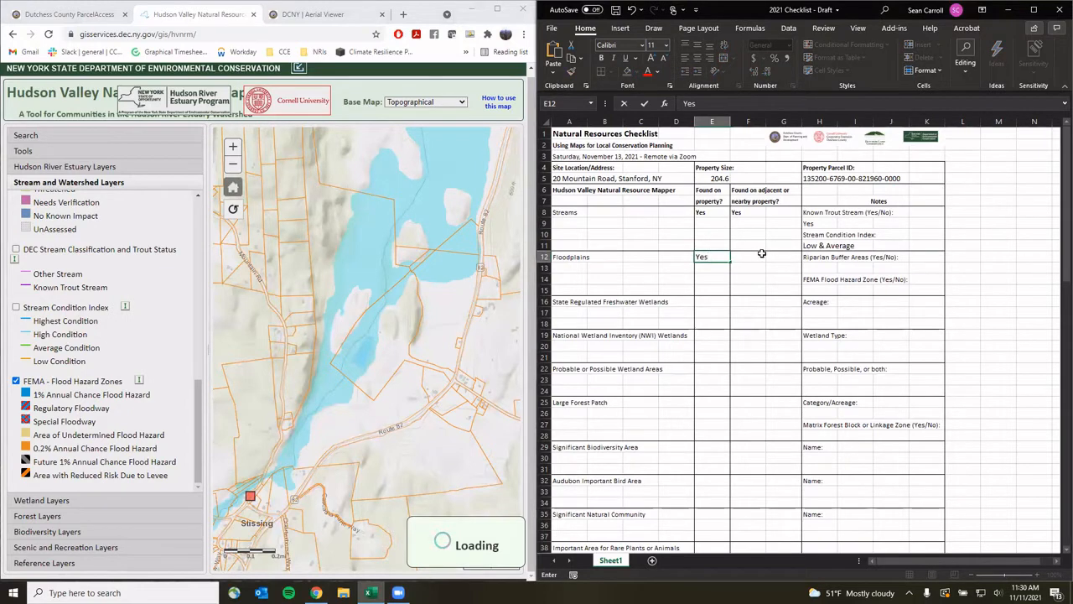
pyautogui.click(747, 258)
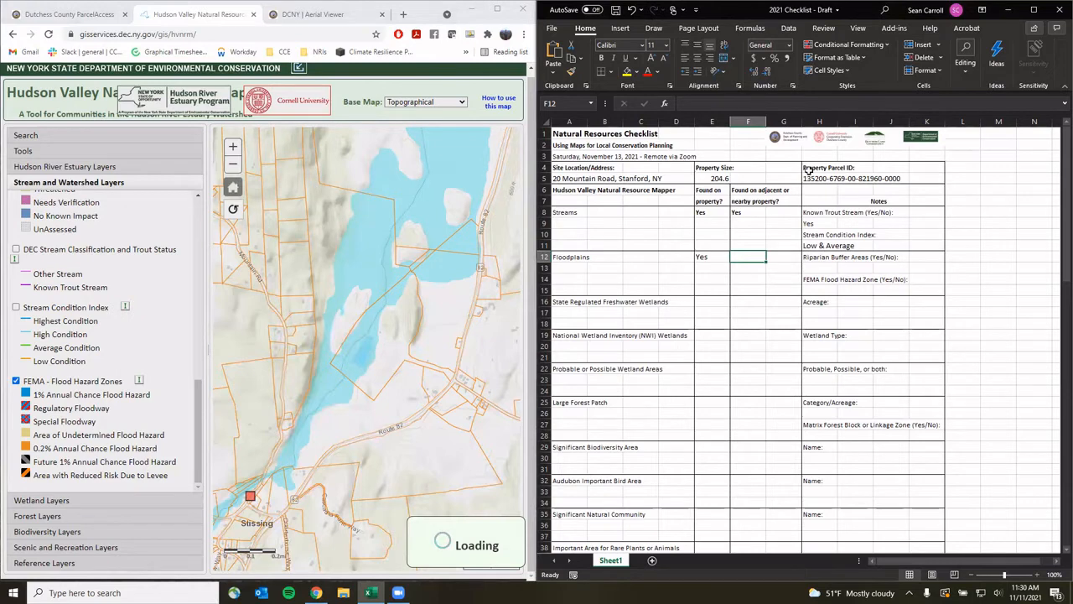
pyautogui.write('Yes')
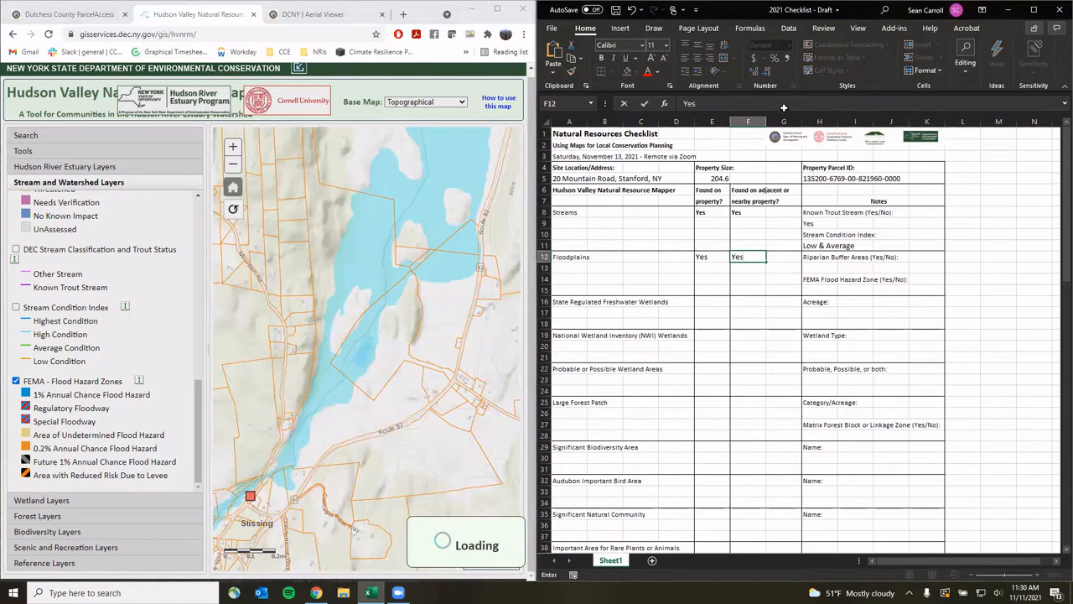
pyautogui.click(830, 289)
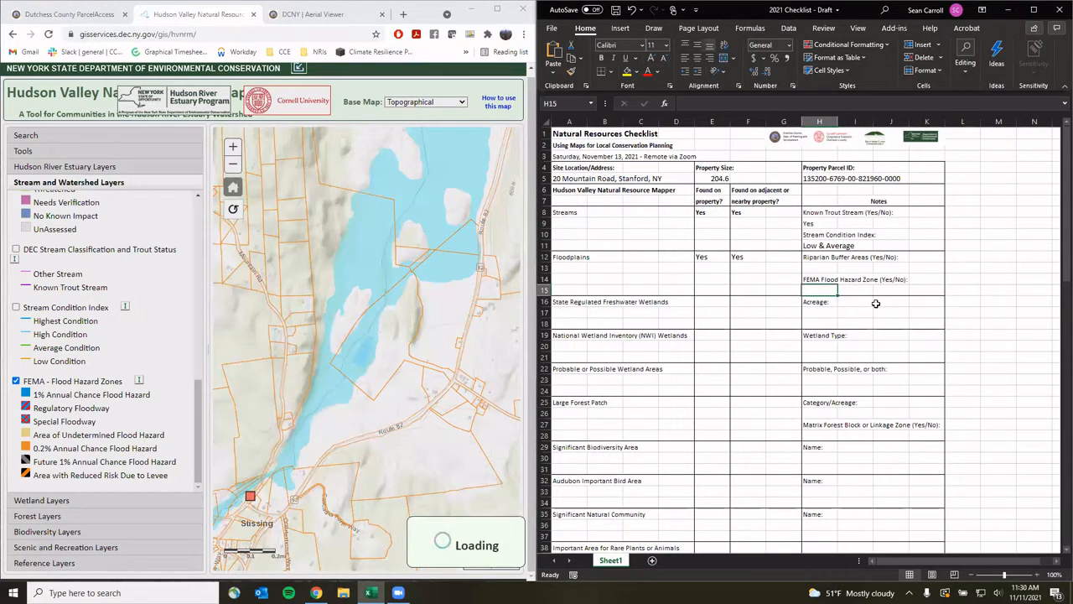
pyautogui.write('Y')
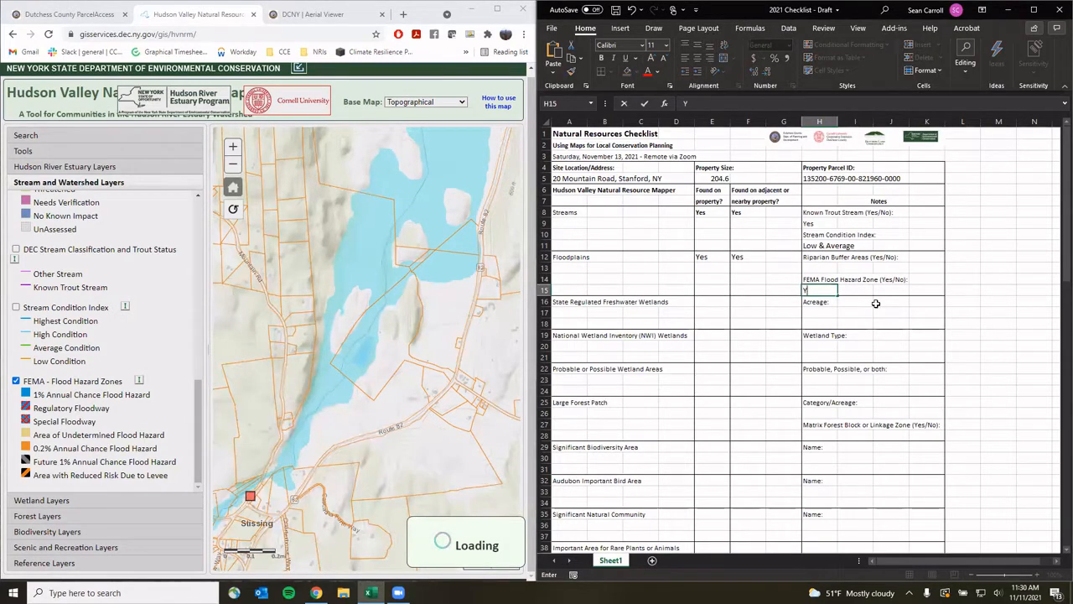
pyautogui.write('es')
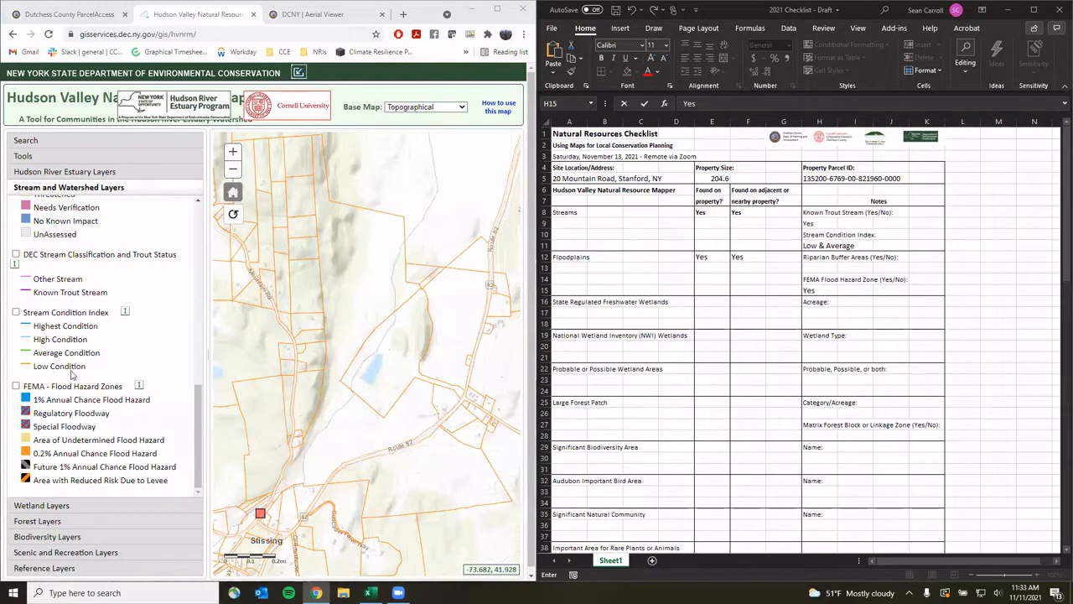
# Show Riparian Buffer Areas and confirm the parcel lies inside a riparian buffer
pyautogui.scroll(10, 88, 400)
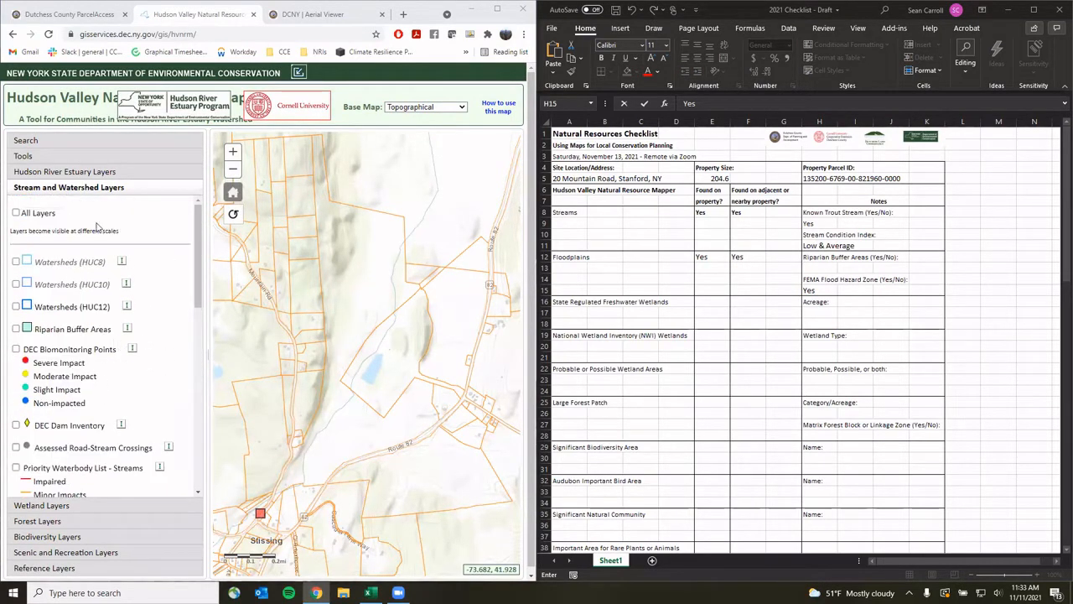
pyautogui.click(16, 329)
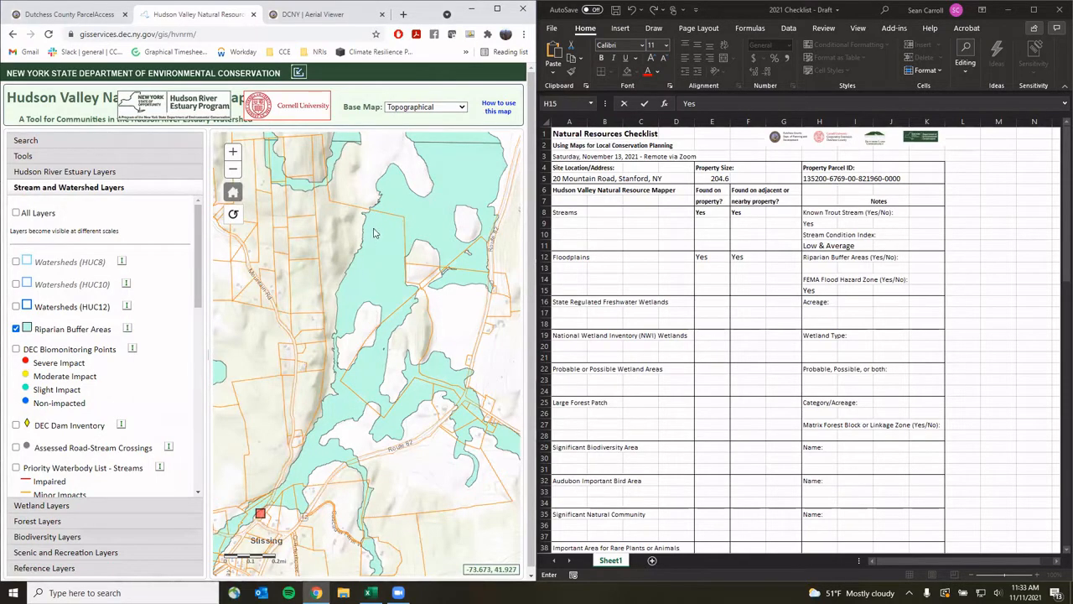
pyautogui.click(338, 414)
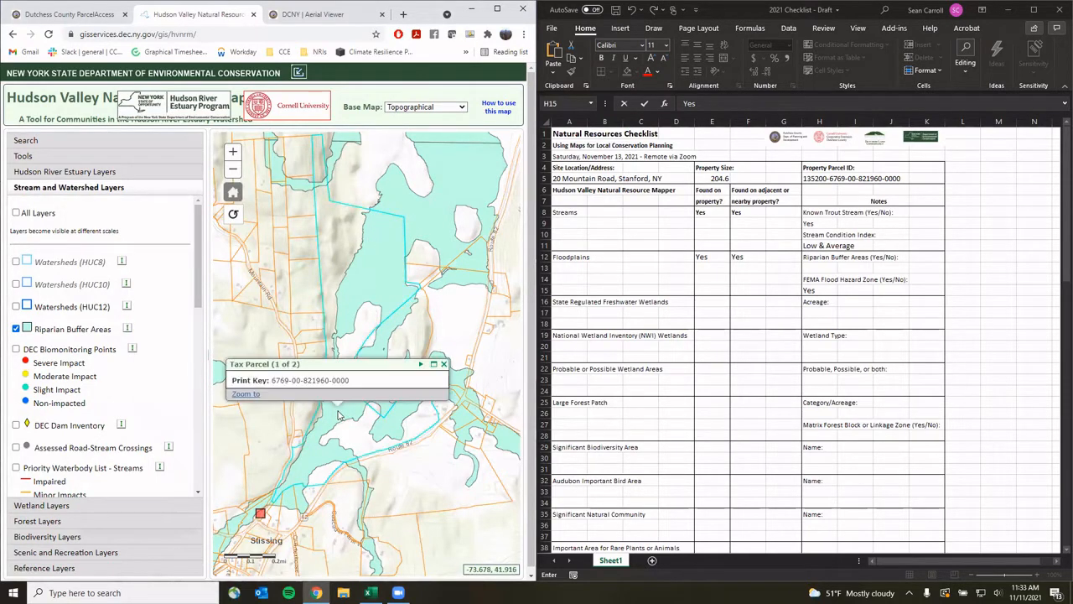
pyautogui.click(420, 364)
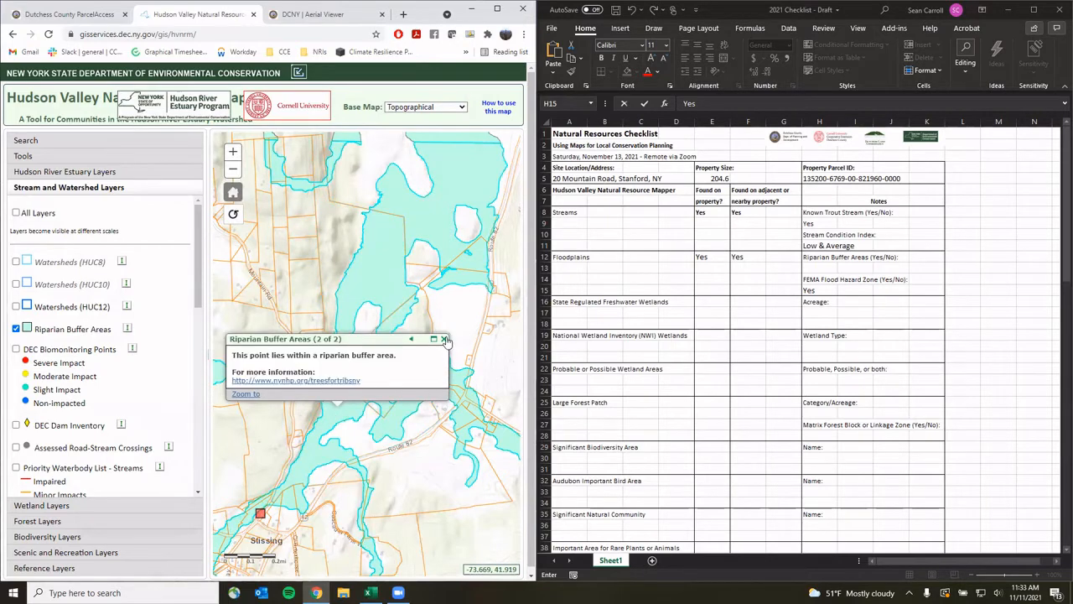
pyautogui.click(443, 338)
# Record Yes in the Riparian Buffer note H13 and hide the buffer layer
pyautogui.click(832, 266)
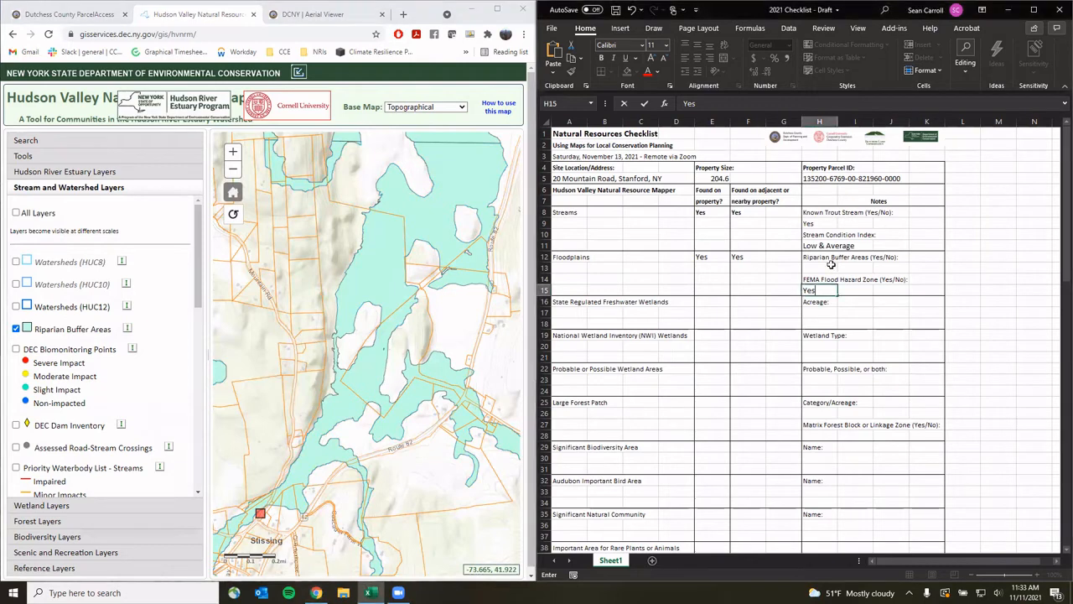
pyautogui.write('Yes')
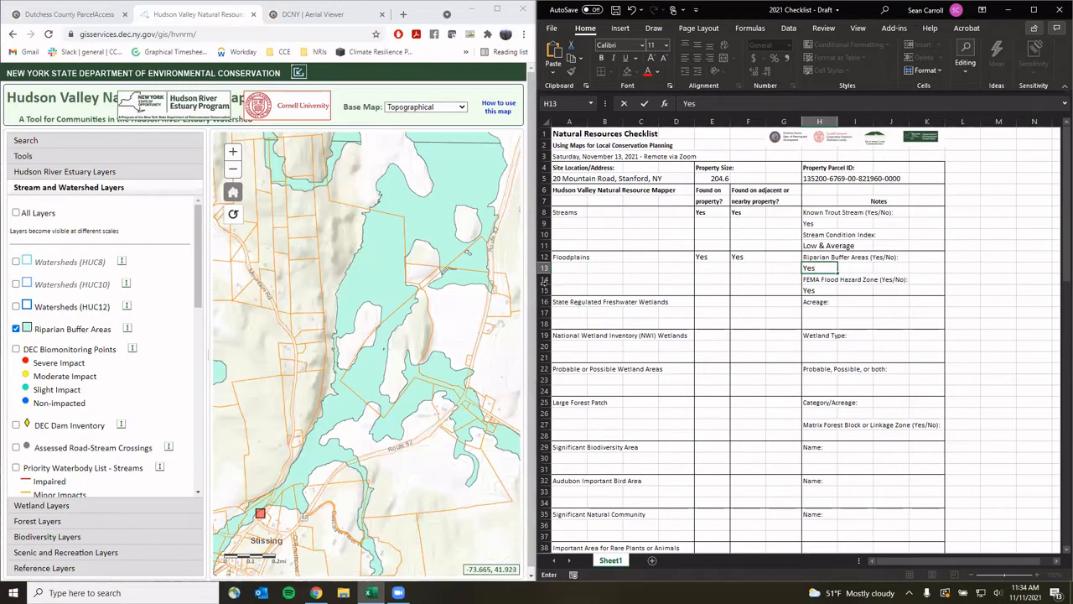
pyautogui.click(16, 329)
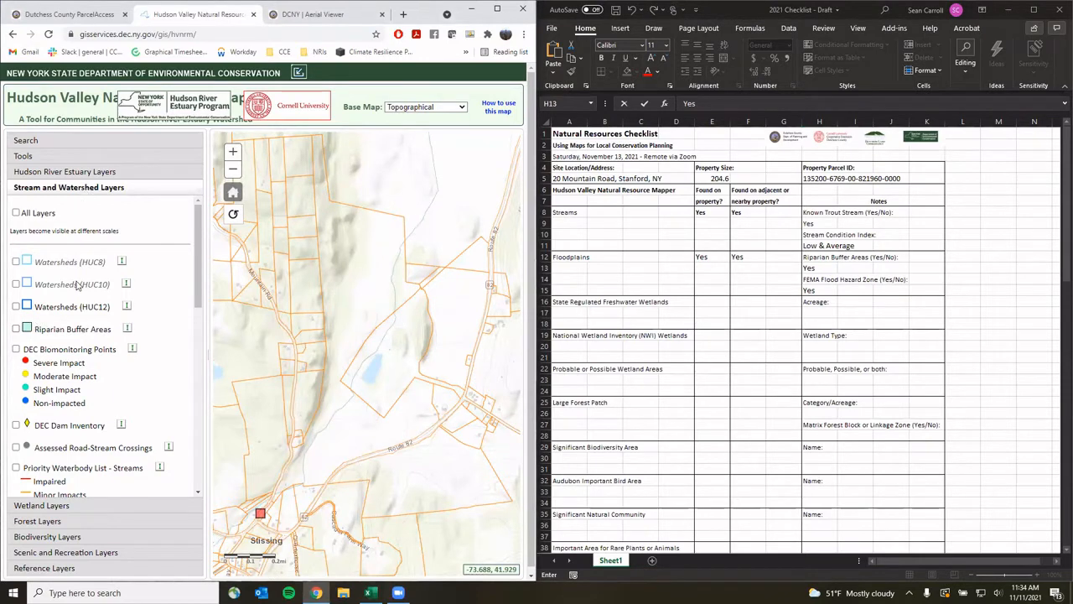
pyautogui.scroll(-3, 81, 289)
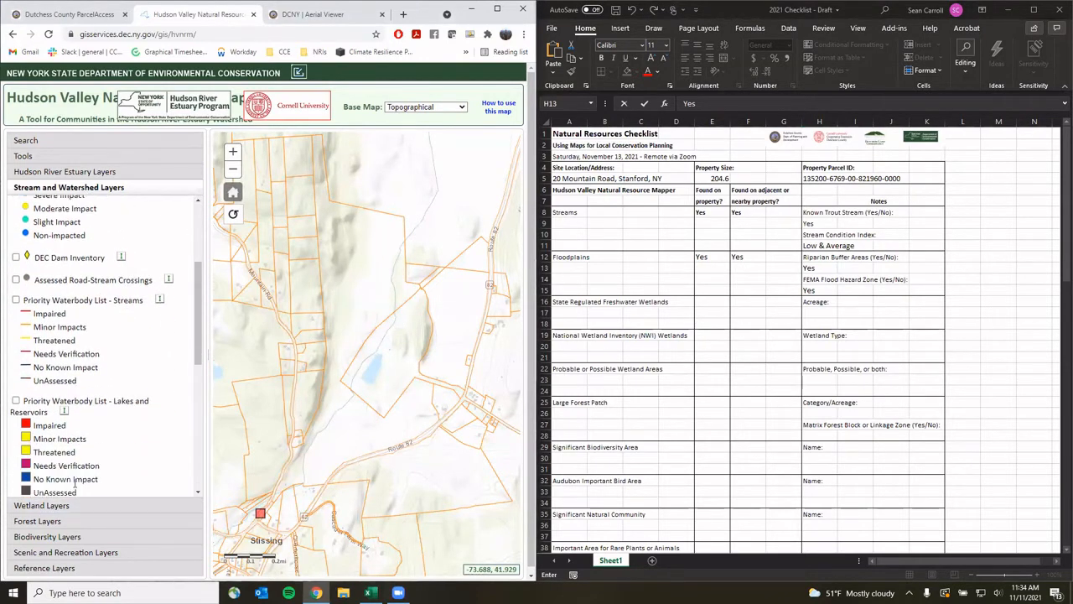
# Show the State Regulated Freshwater Wetlands layer and look up the property's parcel
pyautogui.click(42, 505)
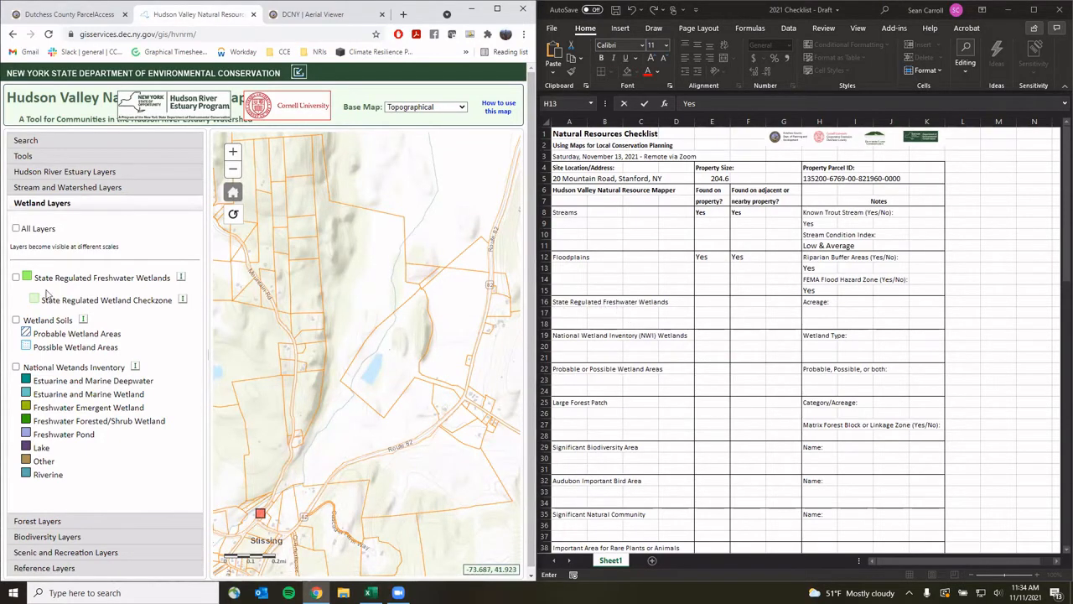
pyautogui.click(15, 279)
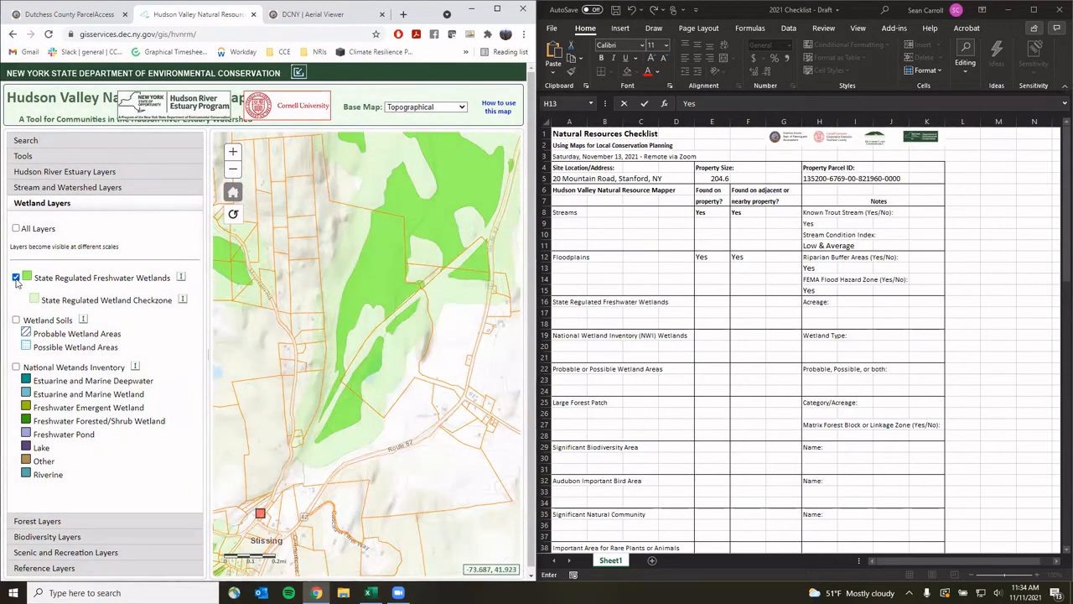
pyautogui.click(382, 280)
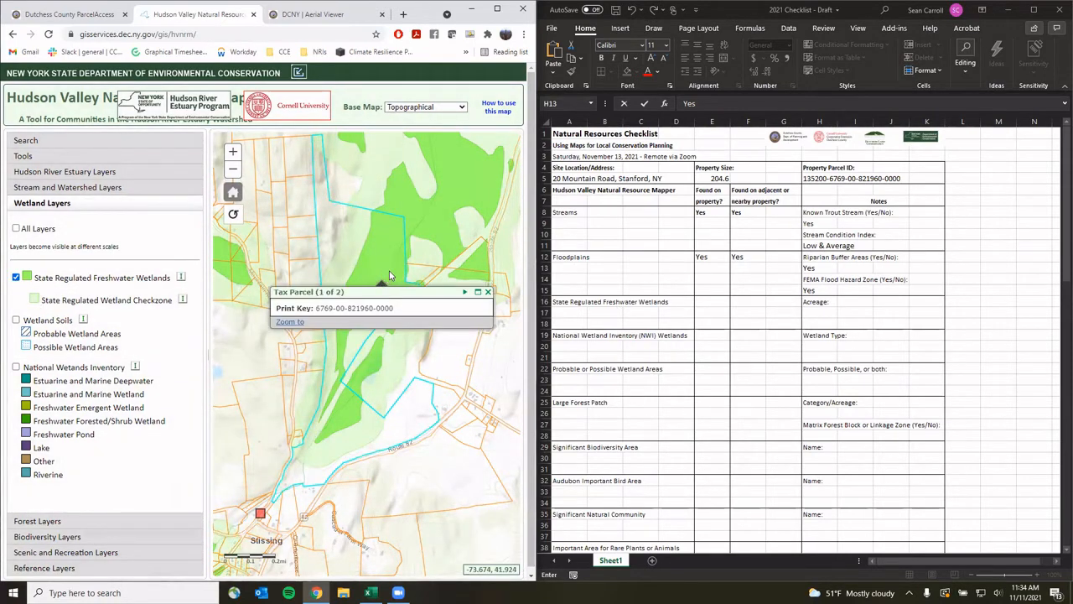
# Mark State Regulated Freshwater Wetlands Yes in E16 and F16
pyautogui.click(717, 304)
pyautogui.click(708, 302)
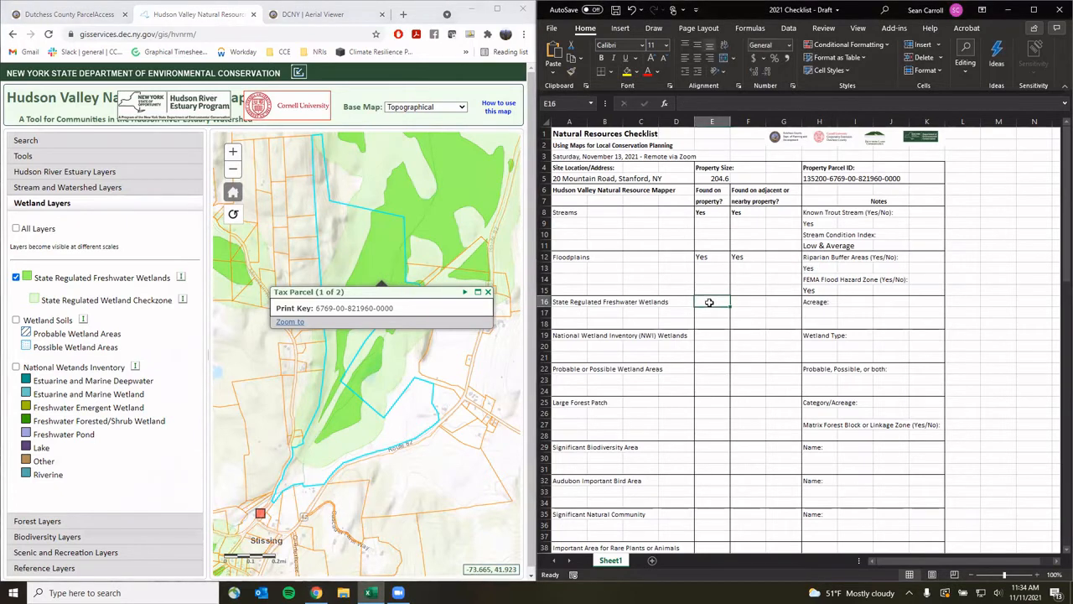
pyautogui.write('Yes')
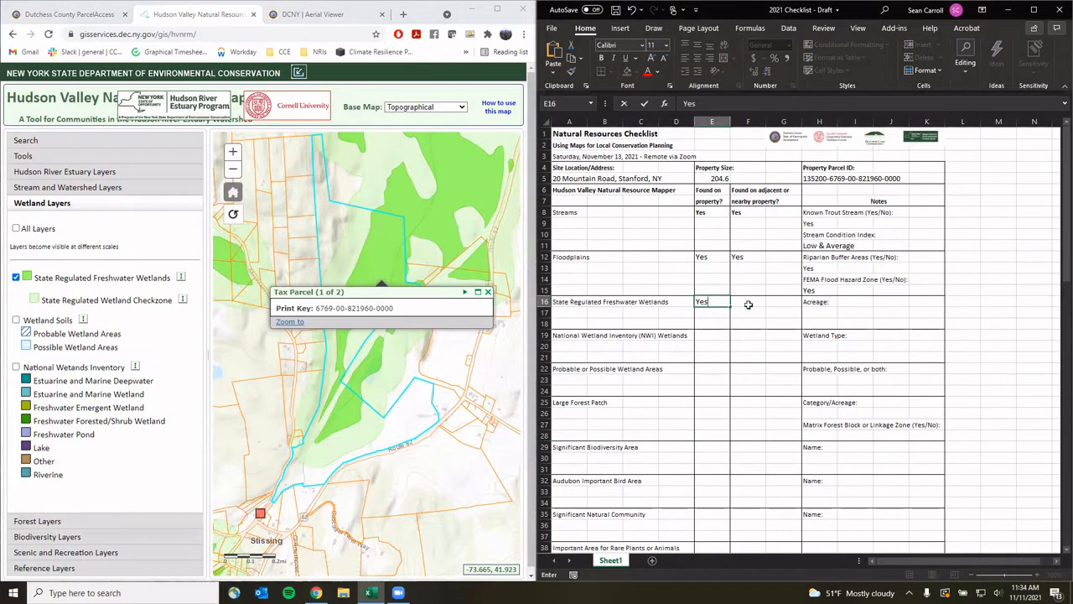
pyautogui.press('Tab')
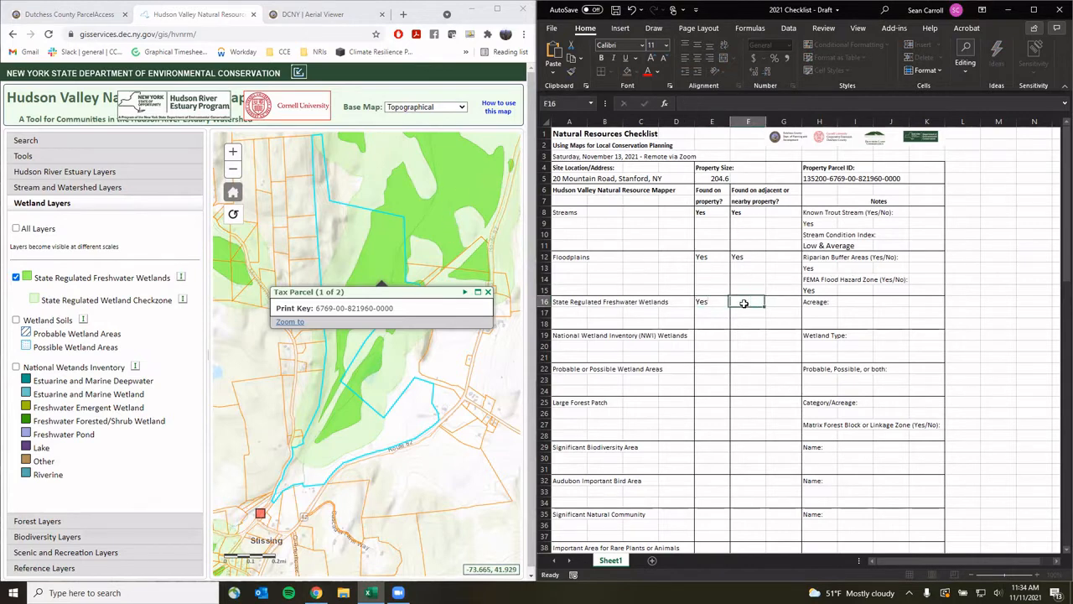
pyautogui.write('Yes')
pyautogui.click(488, 291)
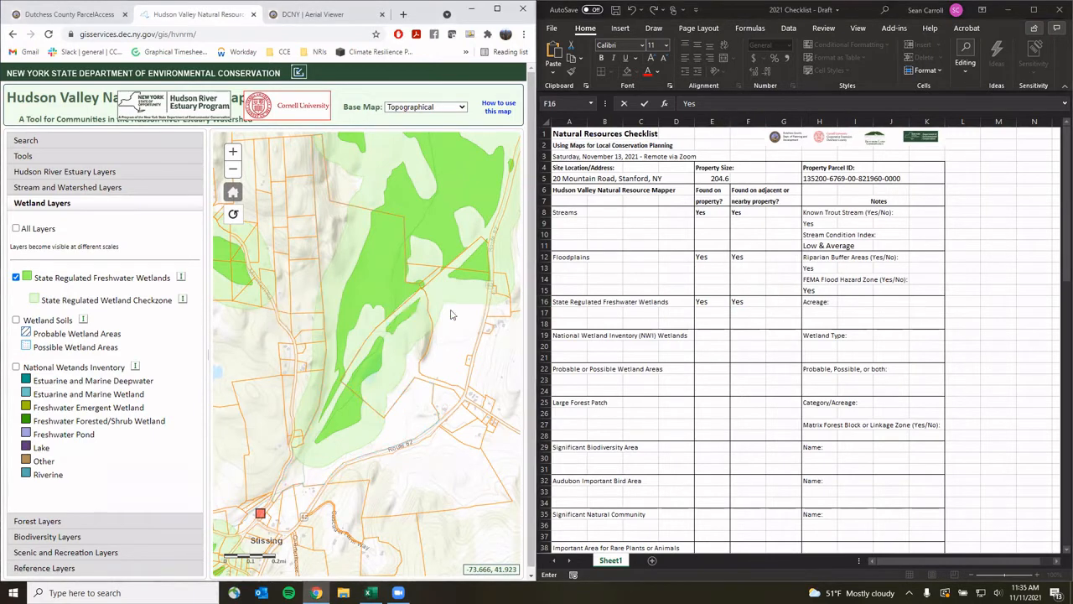
# Read wetland PP-8's size on the map and record Acreage 1,192.10 in I16
pyautogui.click(371, 286)
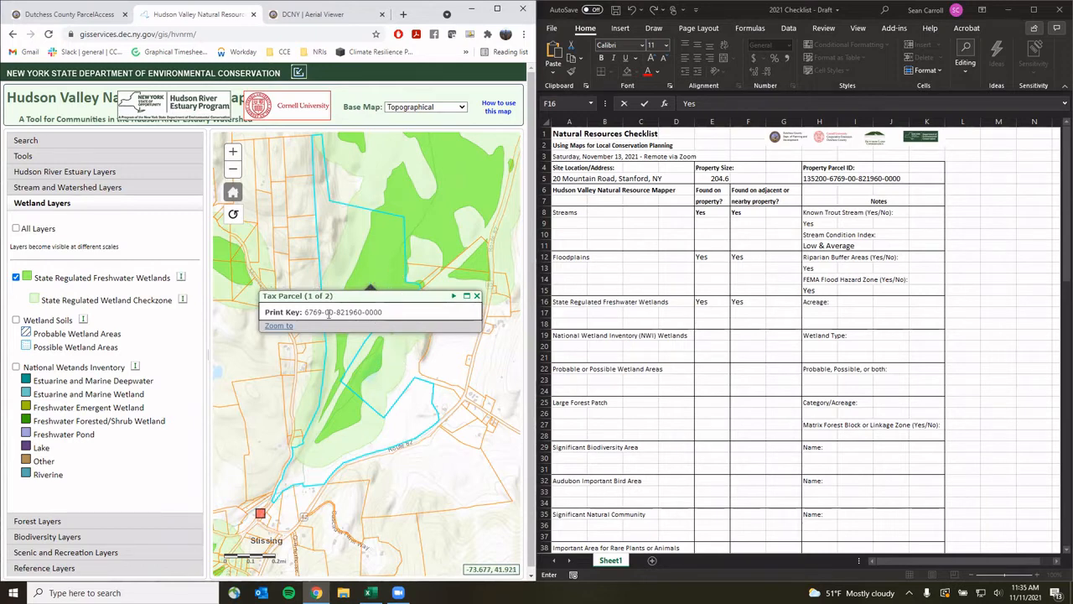
pyautogui.click(454, 299)
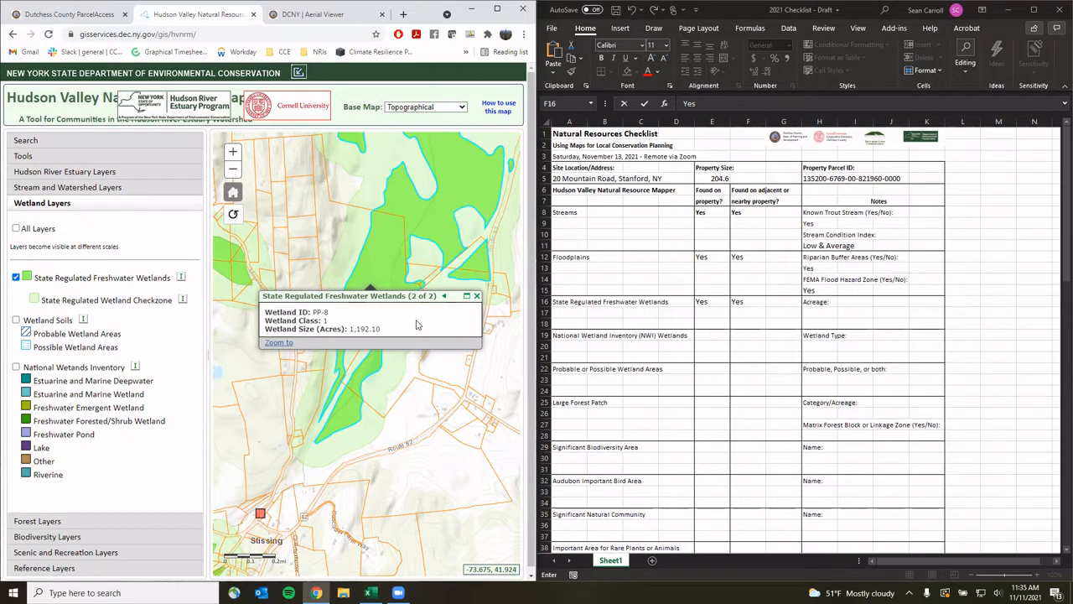
pyautogui.click(825, 311)
pyautogui.click(854, 300)
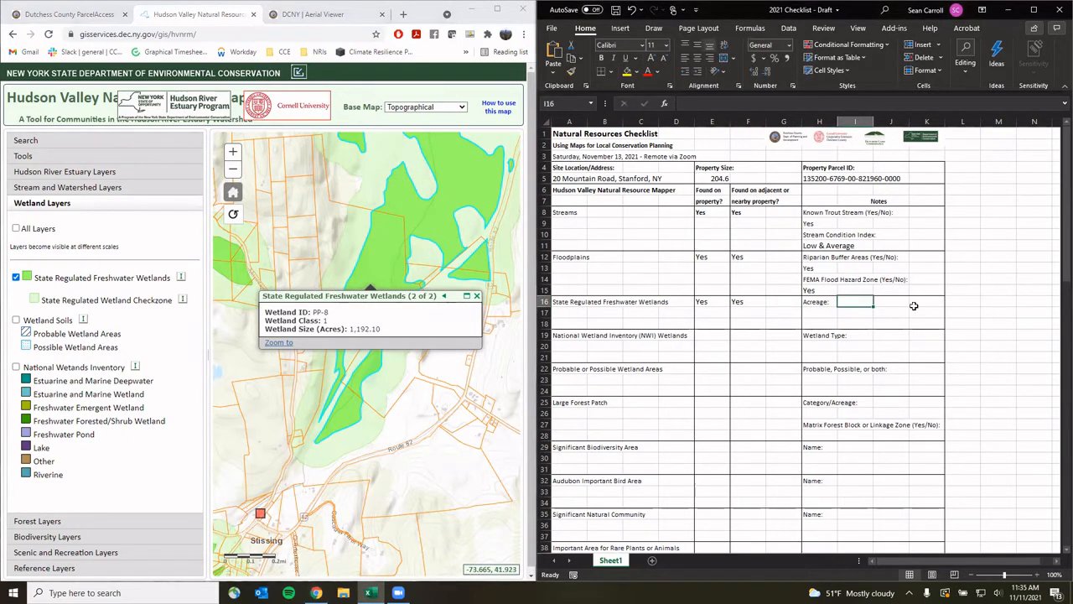
pyautogui.write('1,192.10')
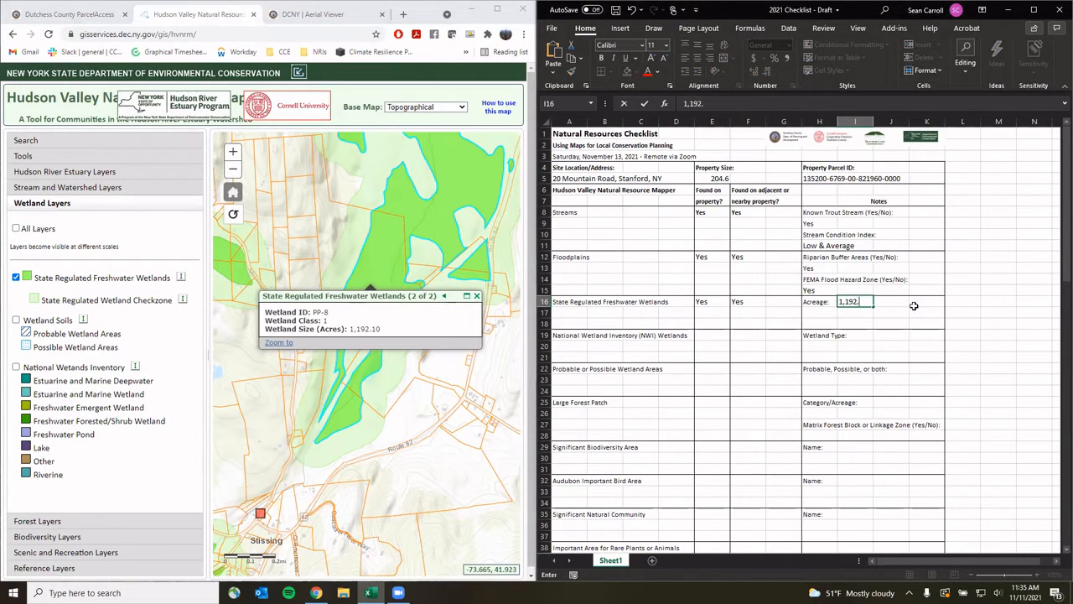
pyautogui.click(818, 346)
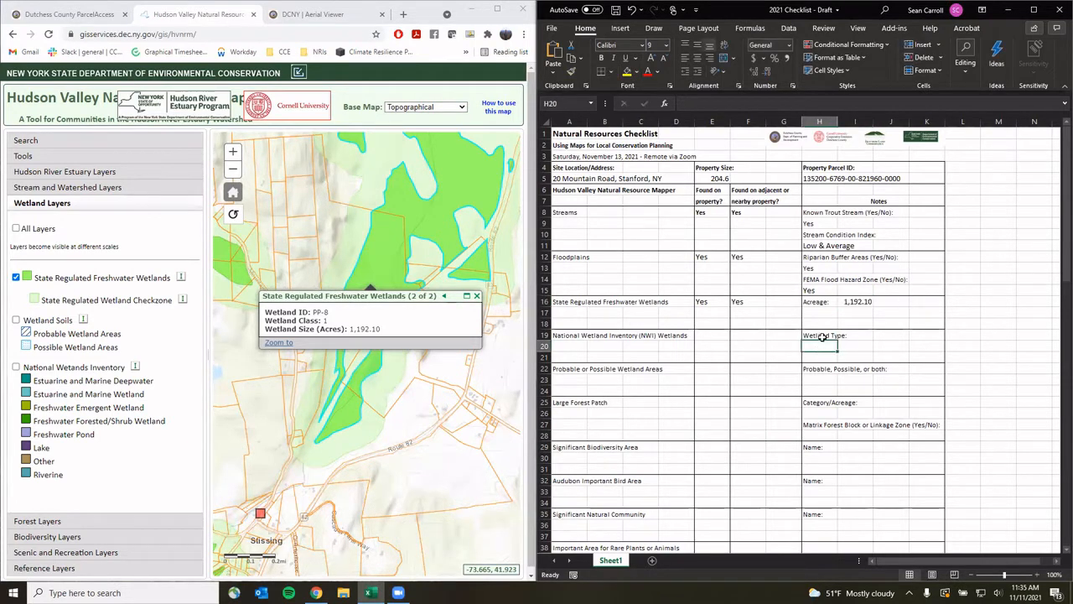
# Swap the State Regulated Freshwater Wetlands layer for the National Wetlands Inventory layer
pyautogui.click(476, 295)
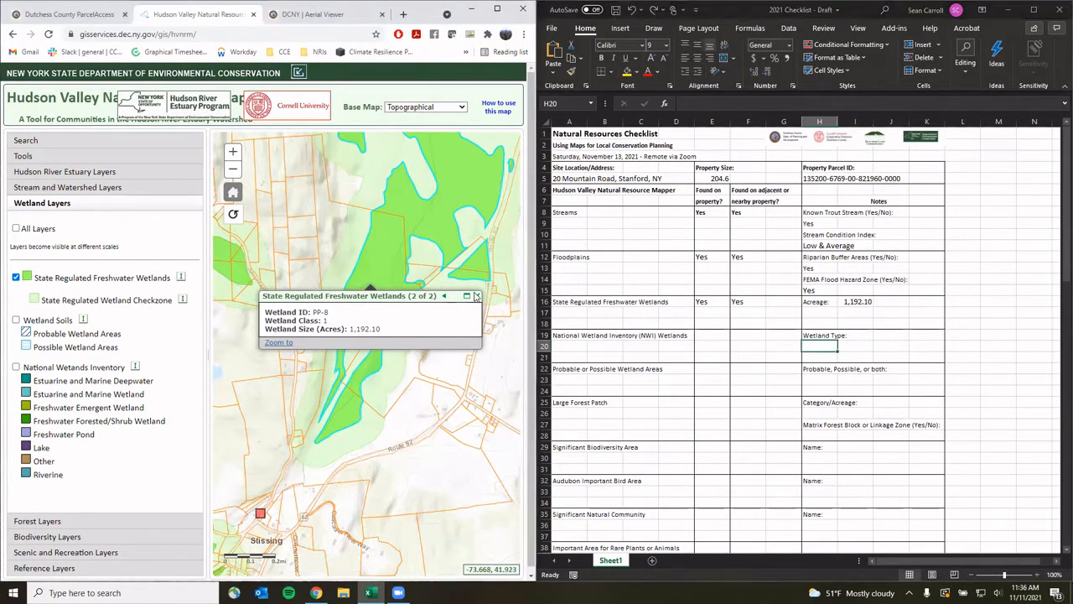
pyautogui.click(15, 277)
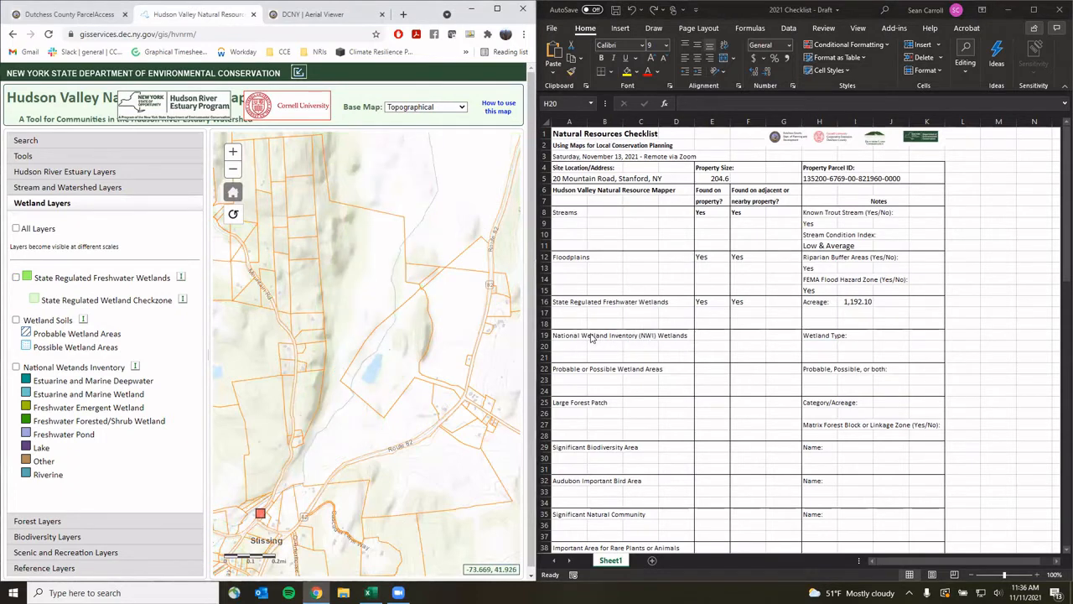
pyautogui.click(16, 366)
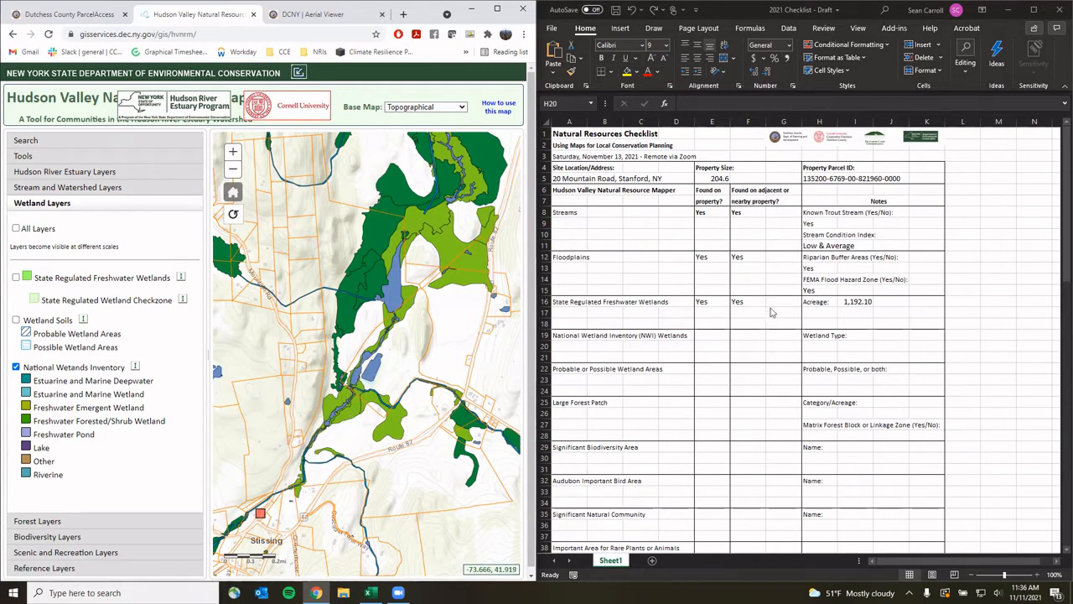
# Mark NWI Wetlands Yes in E19 and F19
pyautogui.click(724, 334)
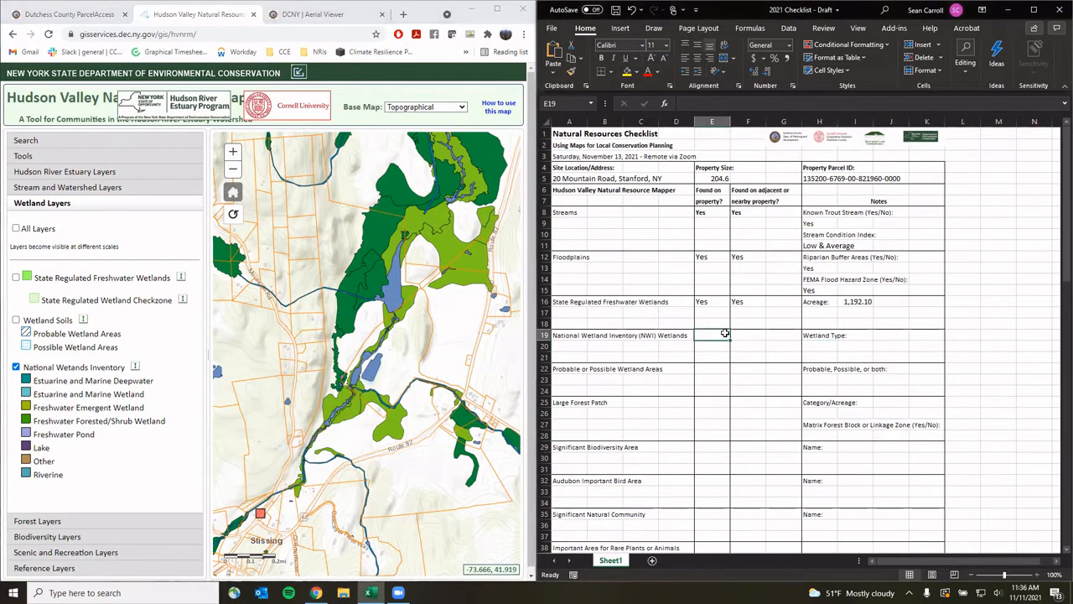
pyautogui.write('Yes')
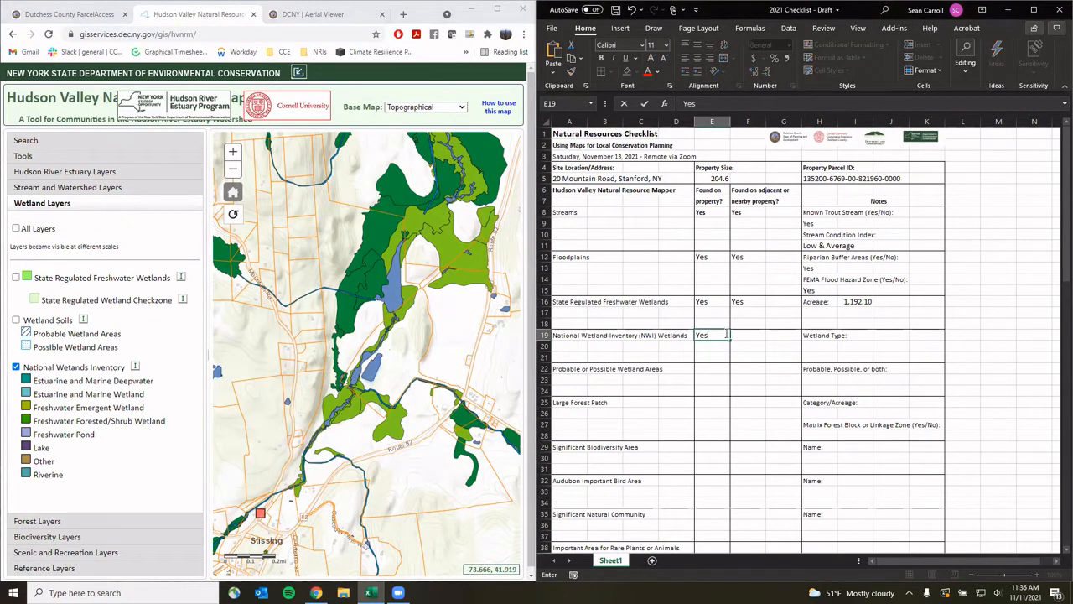
pyautogui.click(750, 334)
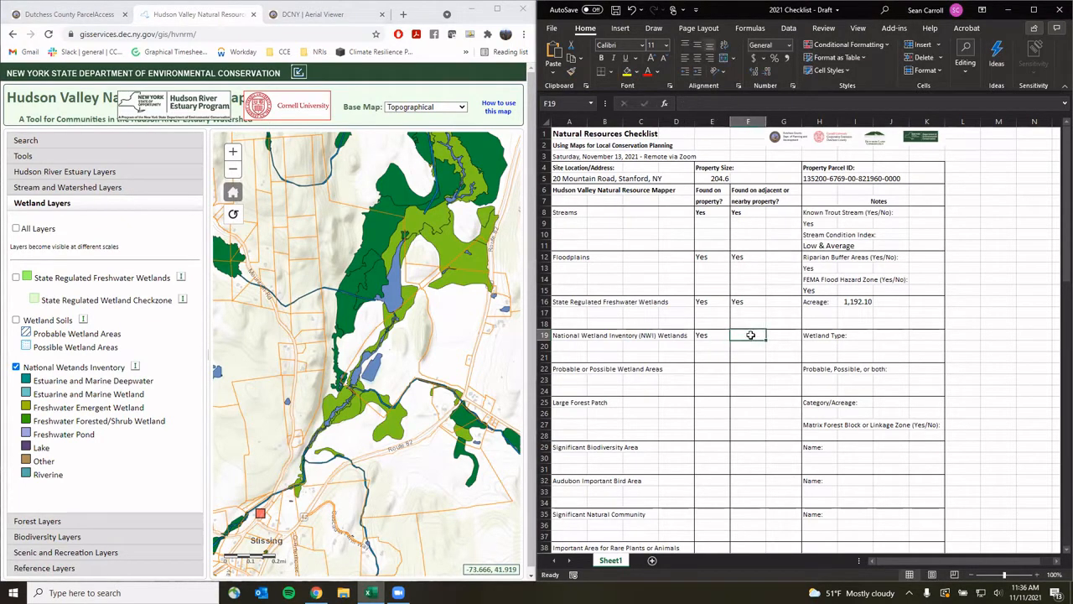
pyautogui.write('Yes')
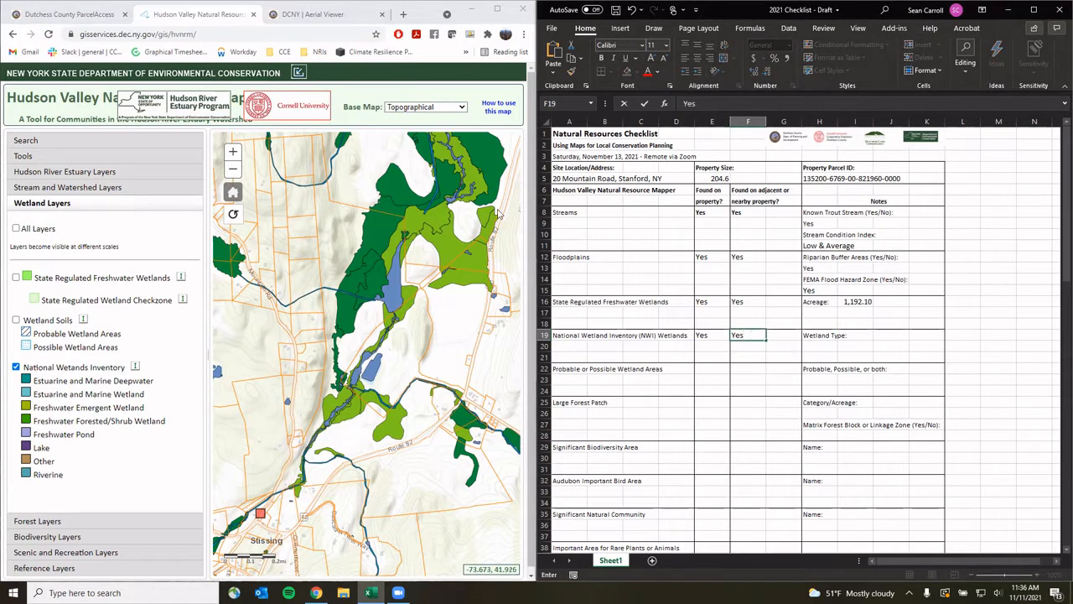
pyautogui.click(823, 345)
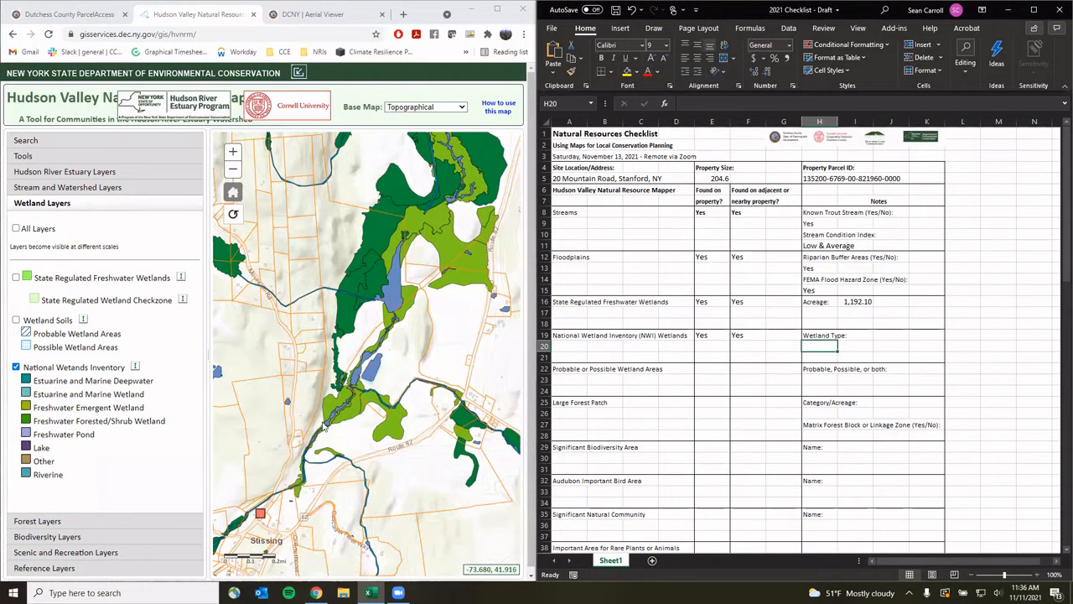
# Check the nearby NWI polygons and note 'Freshwater emergent & forest/shrub wetlands' in H20
pyautogui.click(357, 414)
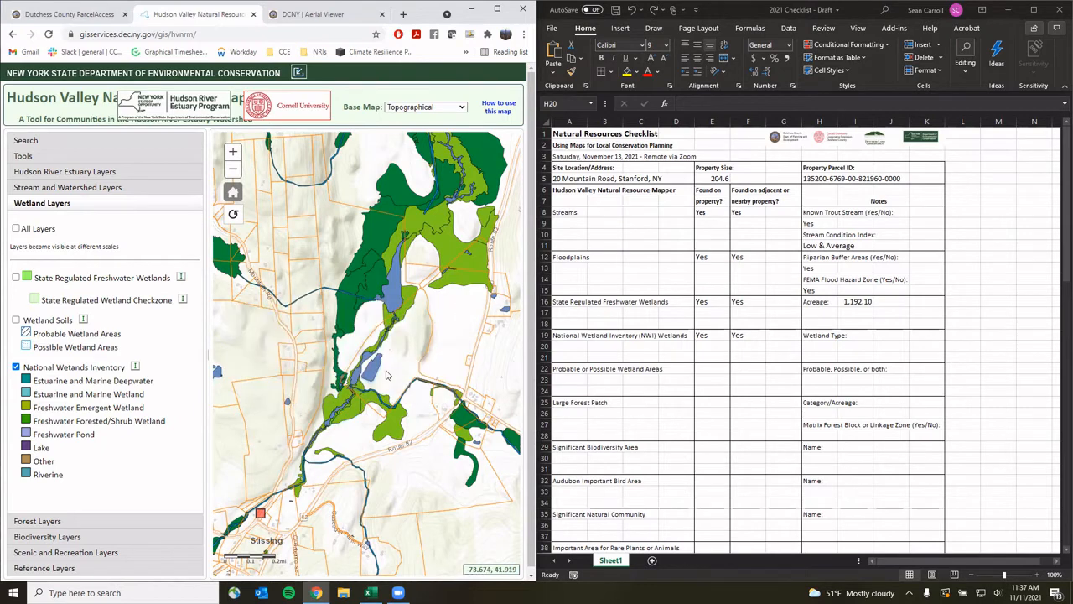
pyautogui.click(460, 305)
pyautogui.click(350, 320)
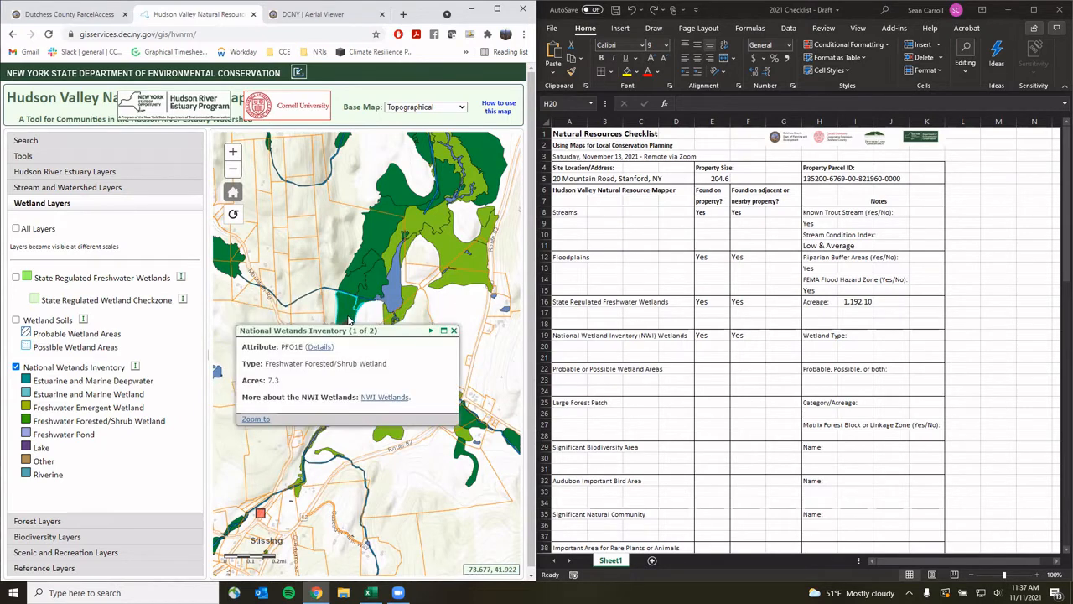
pyautogui.click(454, 331)
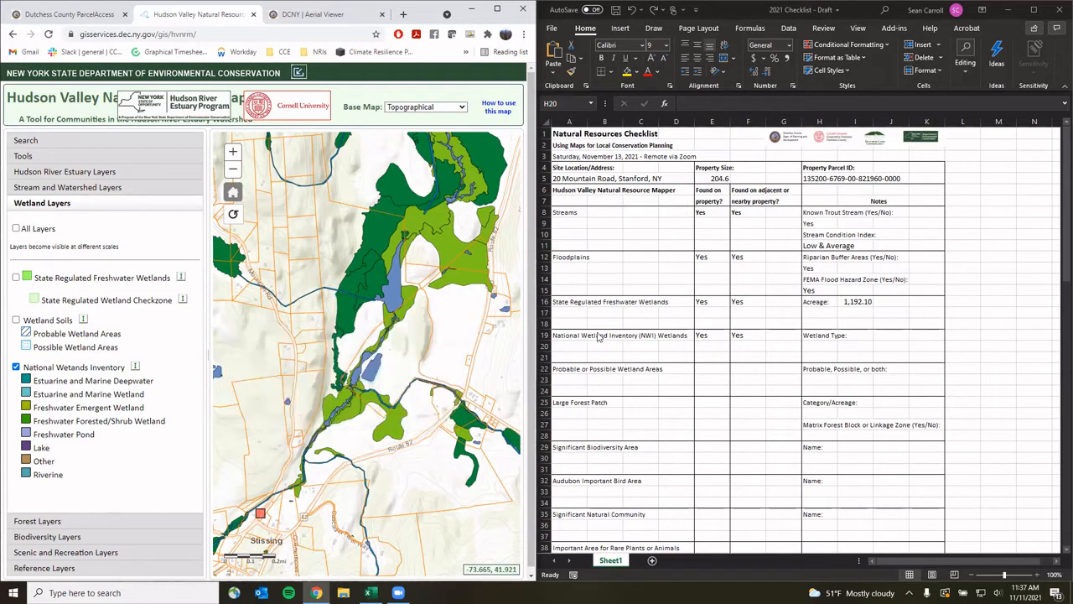
pyautogui.click(835, 346)
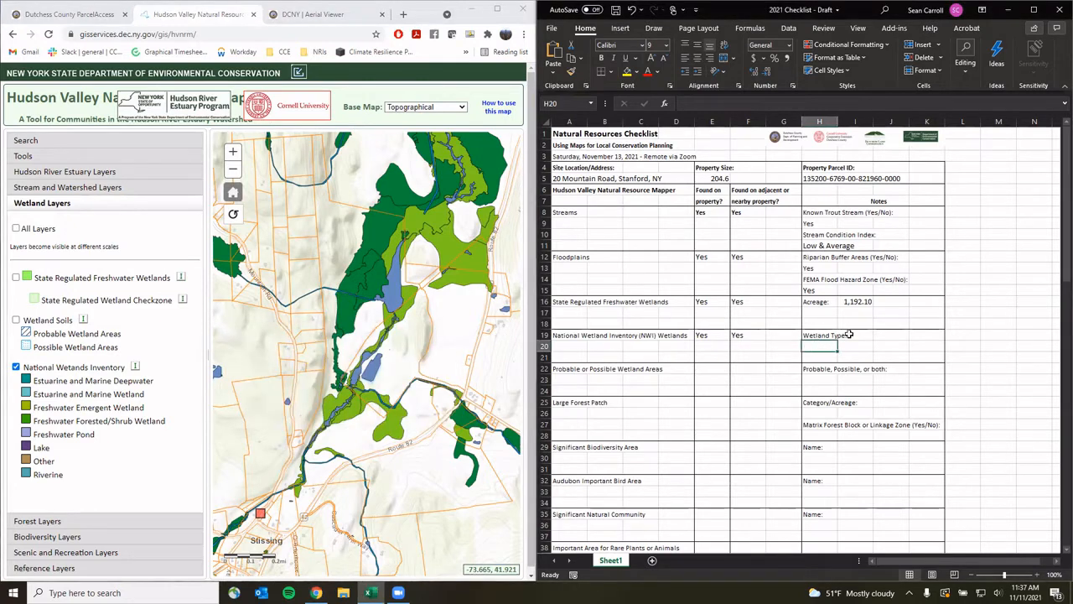
pyautogui.write('Freshwater')
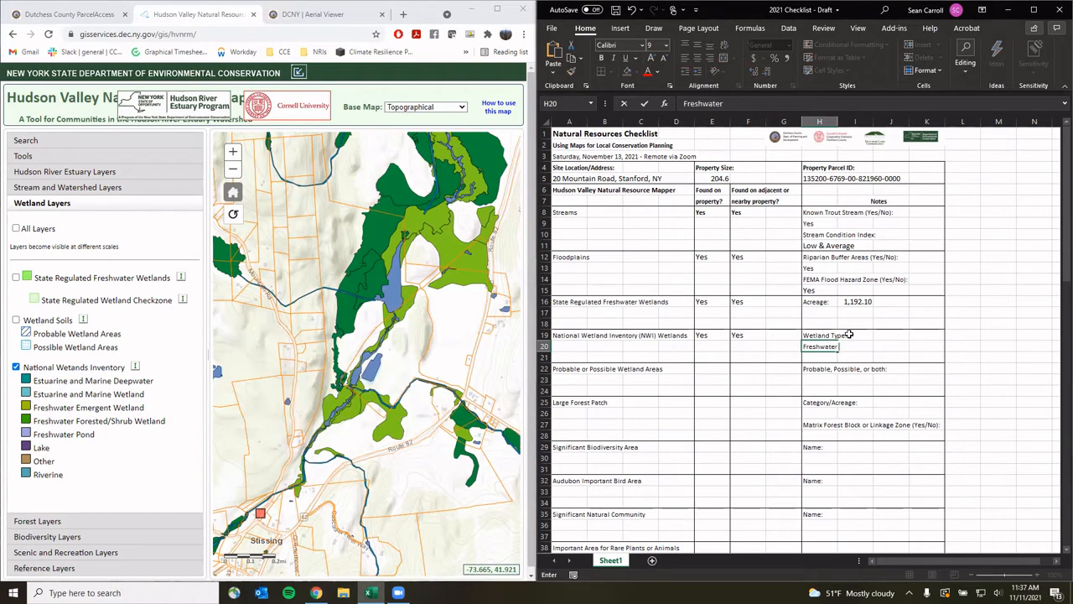
pyautogui.write(' emergent & forest/sh')
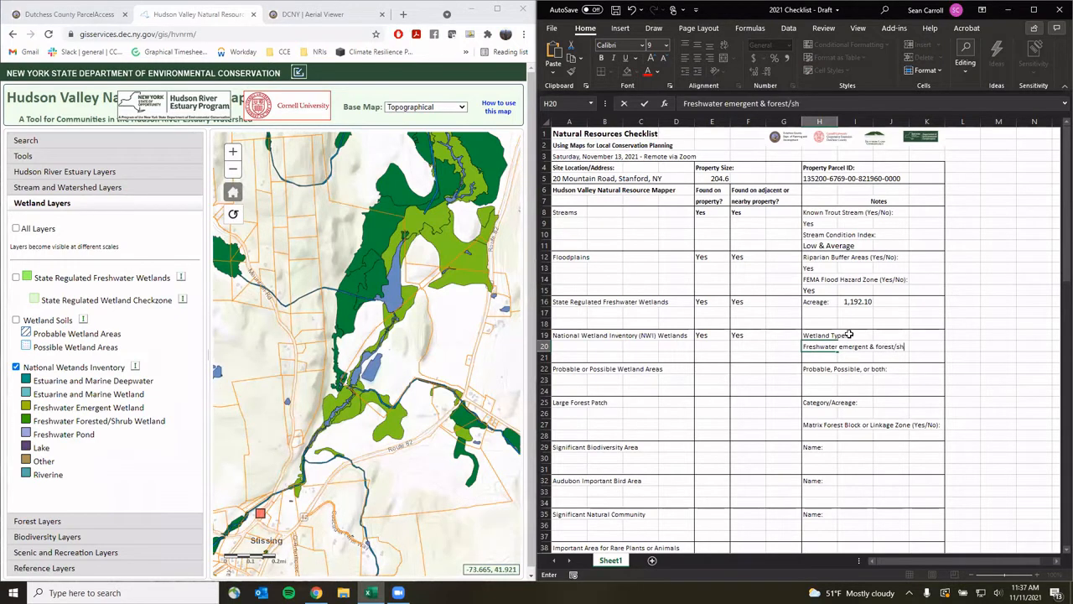
pyautogui.write('rub wetlands')
pyautogui.click(829, 381)
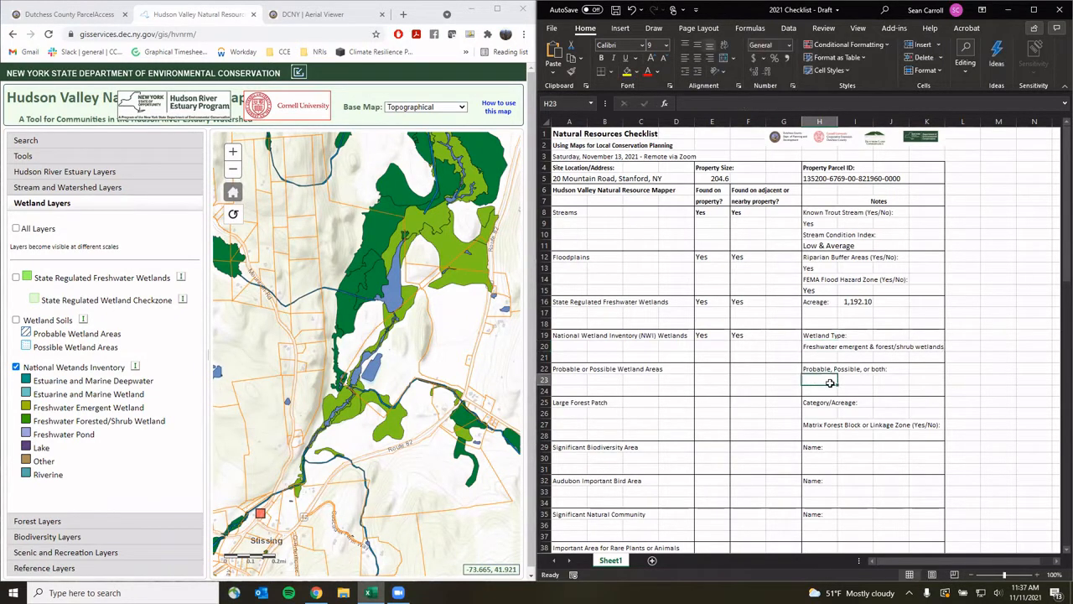
# Replace the National Wetlands Inventory layer with Wetland Soils and locate the parcel
pyautogui.click(15, 367)
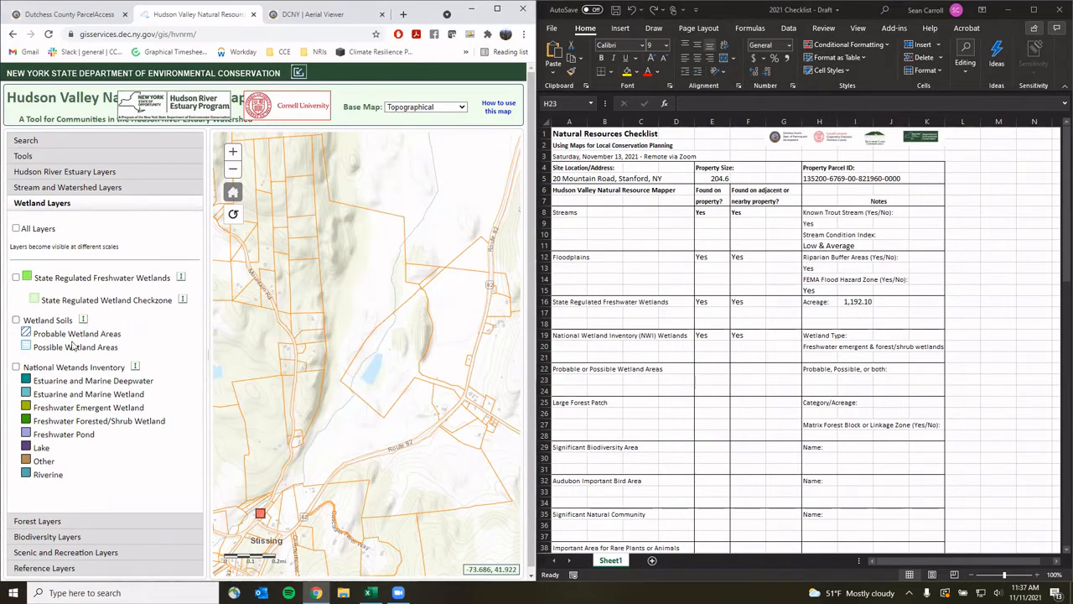
pyautogui.click(15, 319)
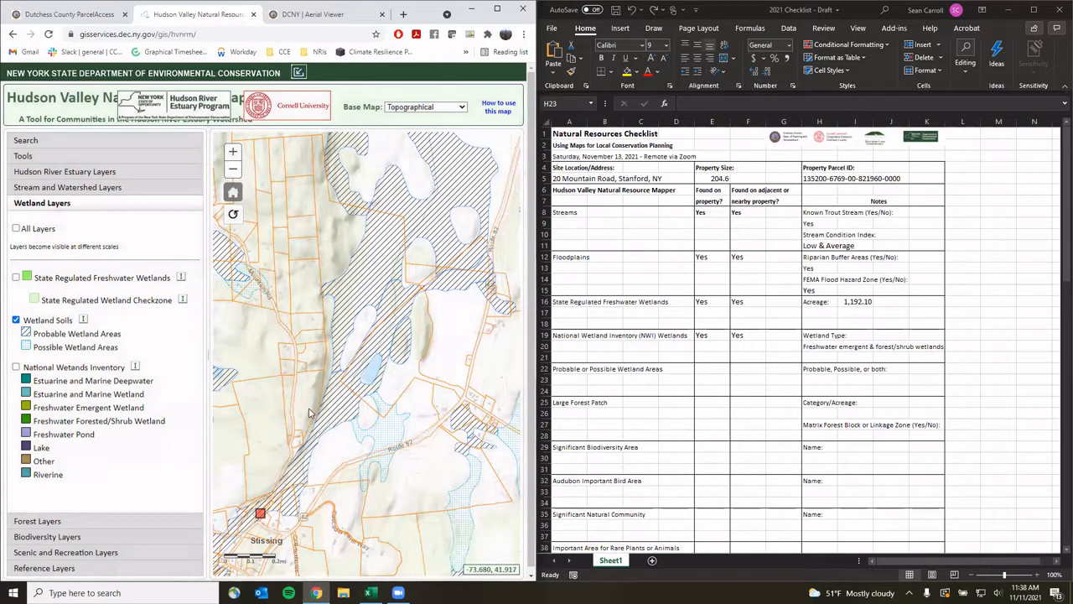
pyautogui.click(348, 440)
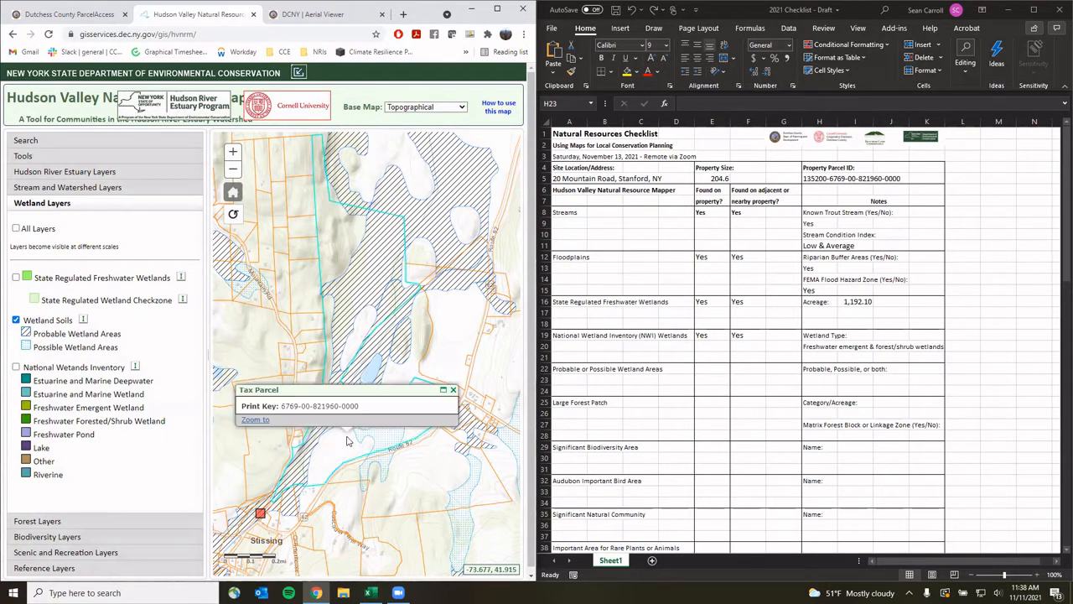
pyautogui.click(453, 390)
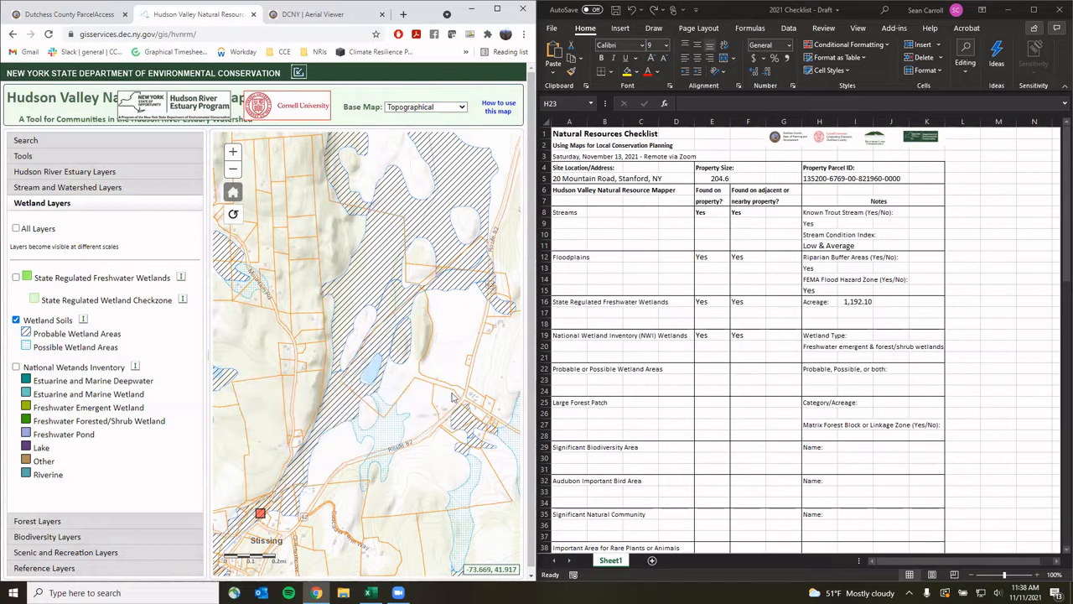
pyautogui.click(342, 444)
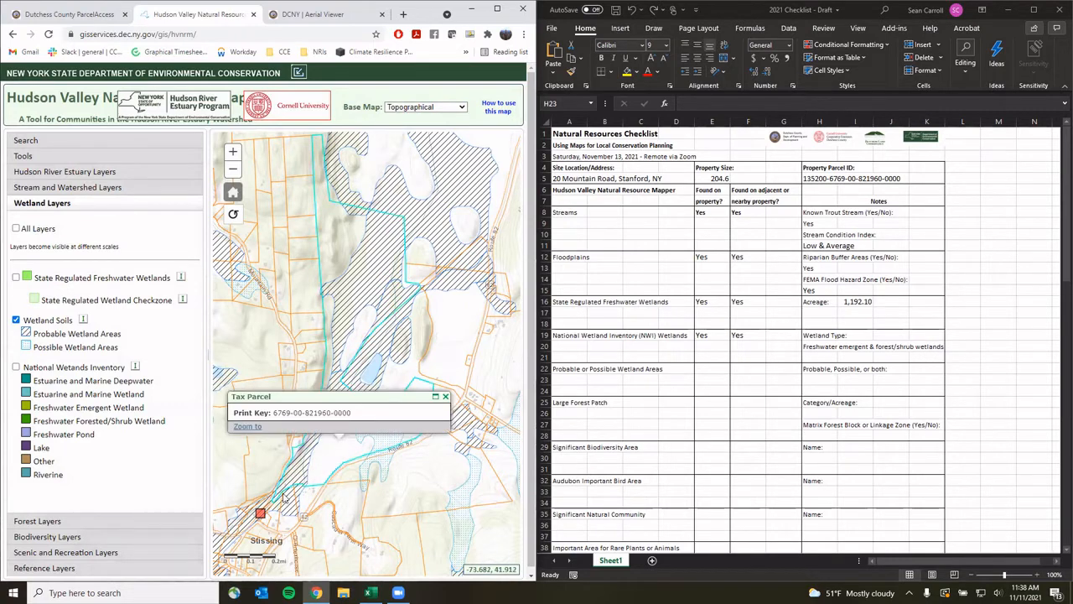
pyautogui.click(445, 397)
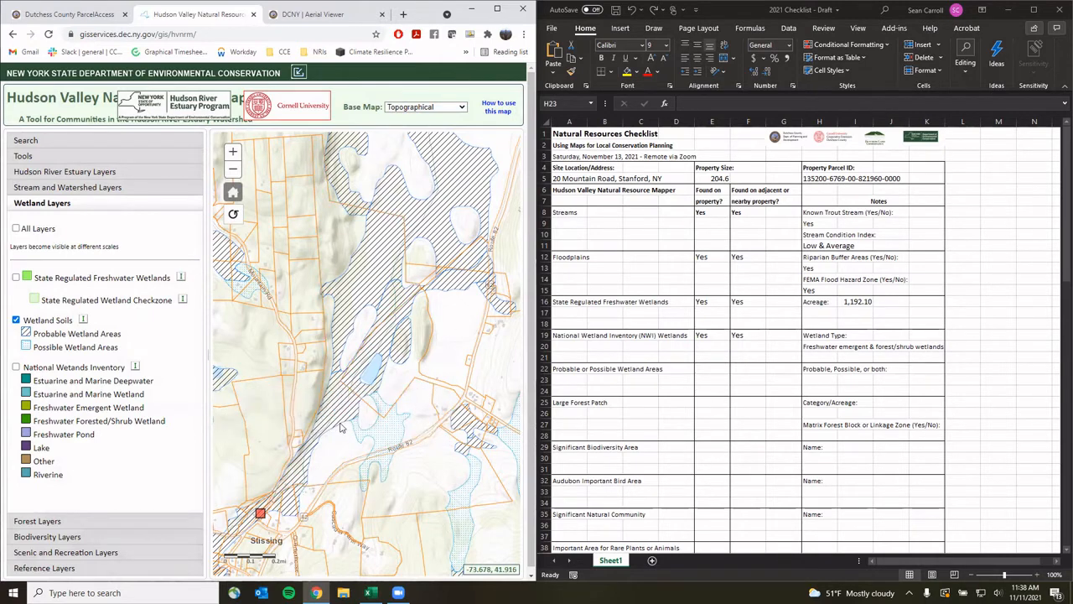
# Mark Probable or Possible Wetland Areas Yes in E22 and F22
pyautogui.click(715, 365)
pyautogui.write('Yes')
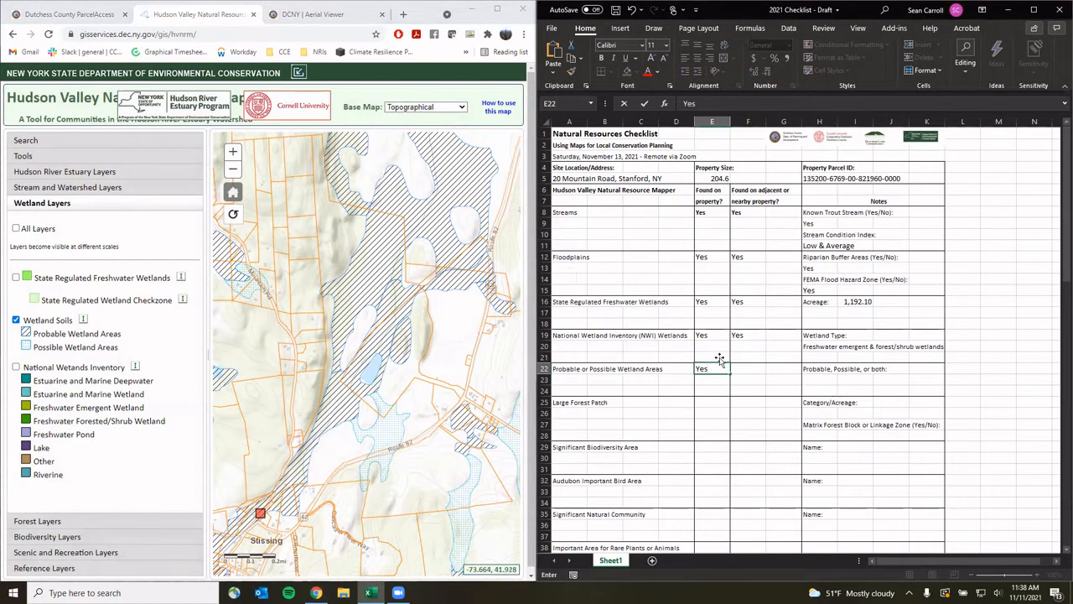
pyautogui.click(738, 368)
pyautogui.write('Yes')
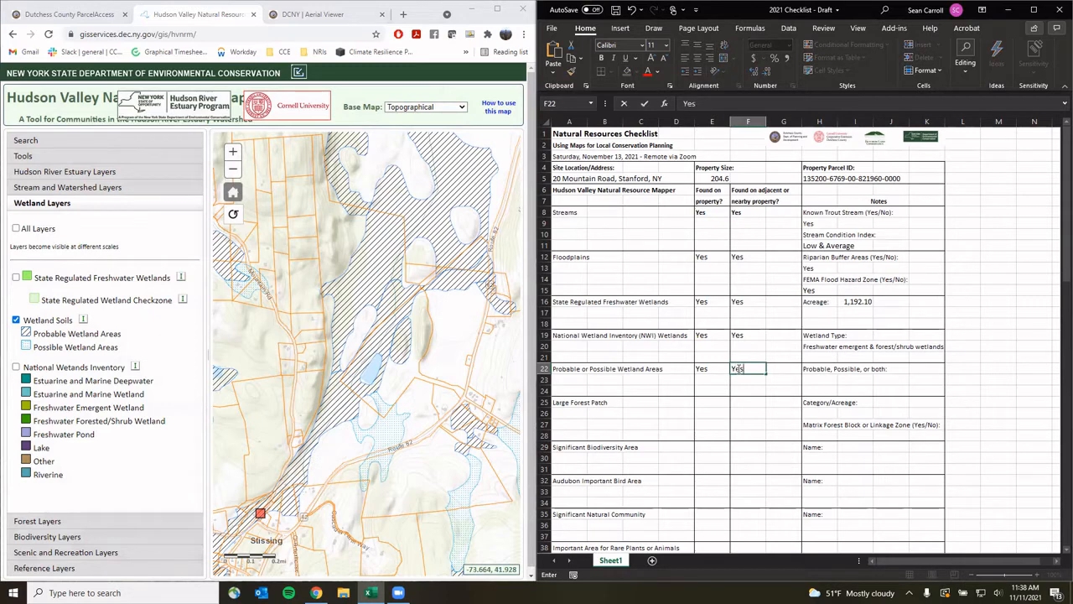
# Confirm probable and possible wetland soils on the parcel and note Both in H23
pyautogui.click(384, 431)
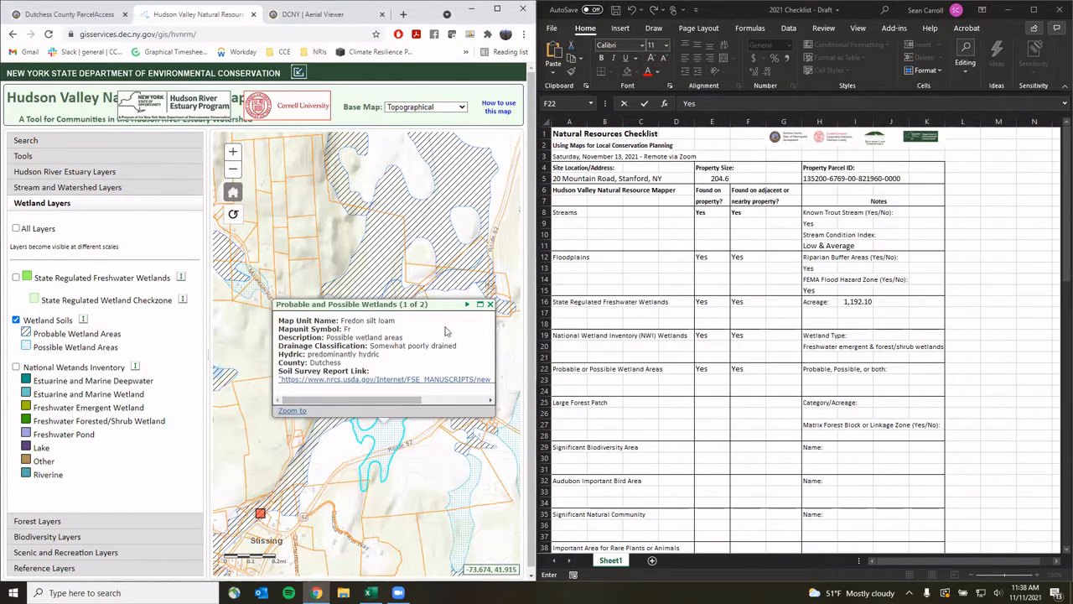
pyautogui.click(489, 304)
pyautogui.click(340, 406)
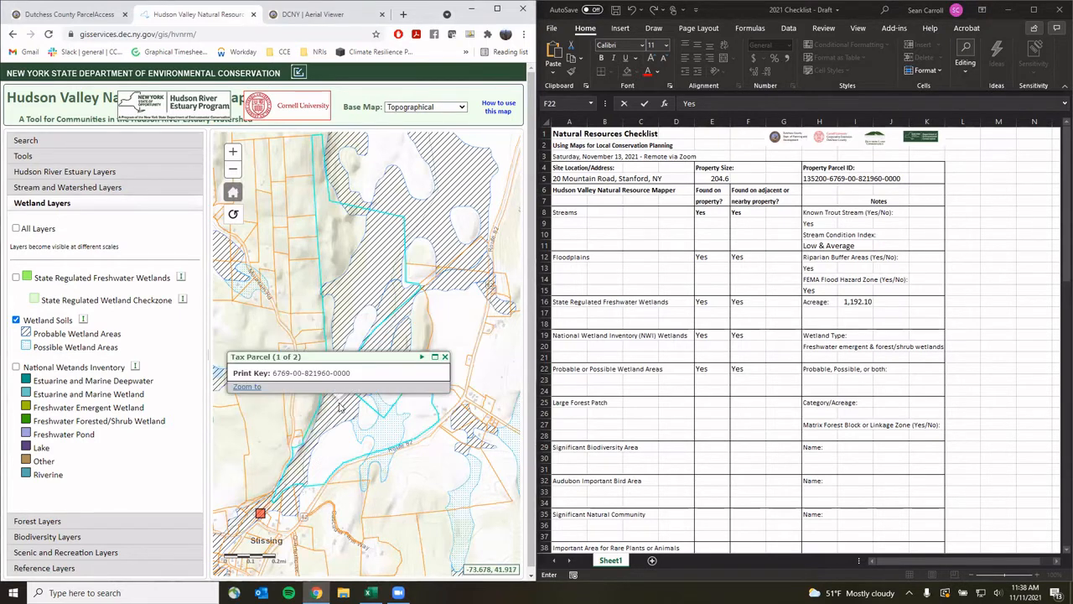
pyautogui.click(421, 357)
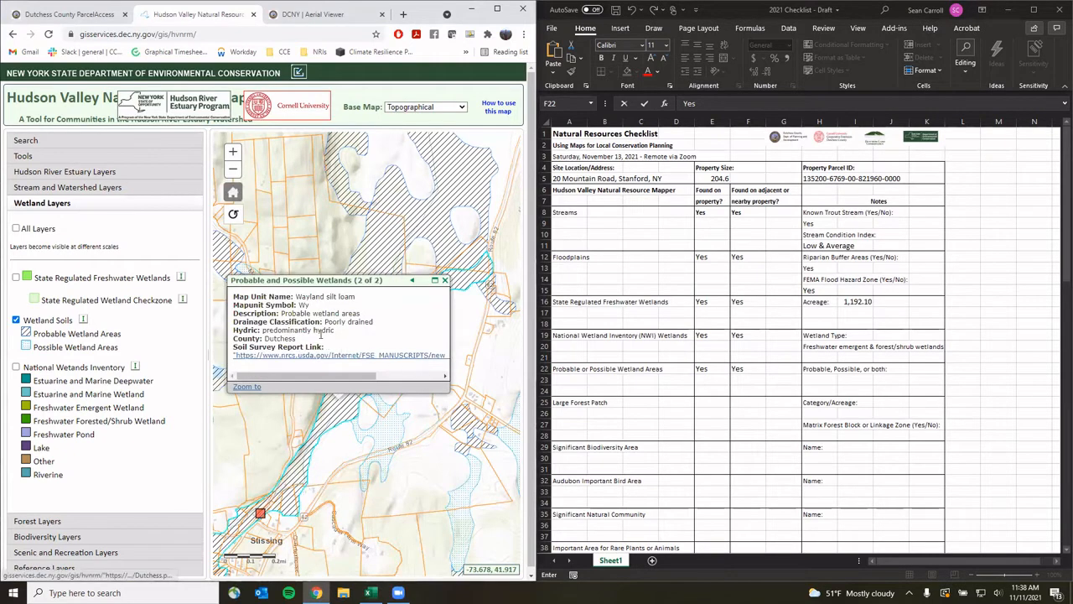
pyautogui.click(444, 280)
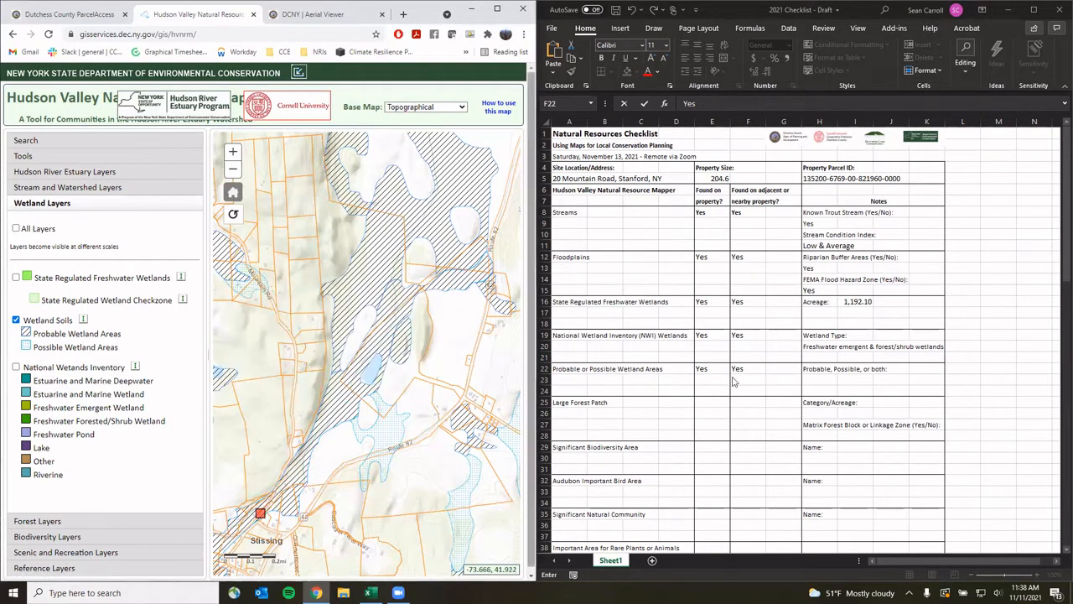
pyautogui.click(818, 377)
pyautogui.click(818, 378)
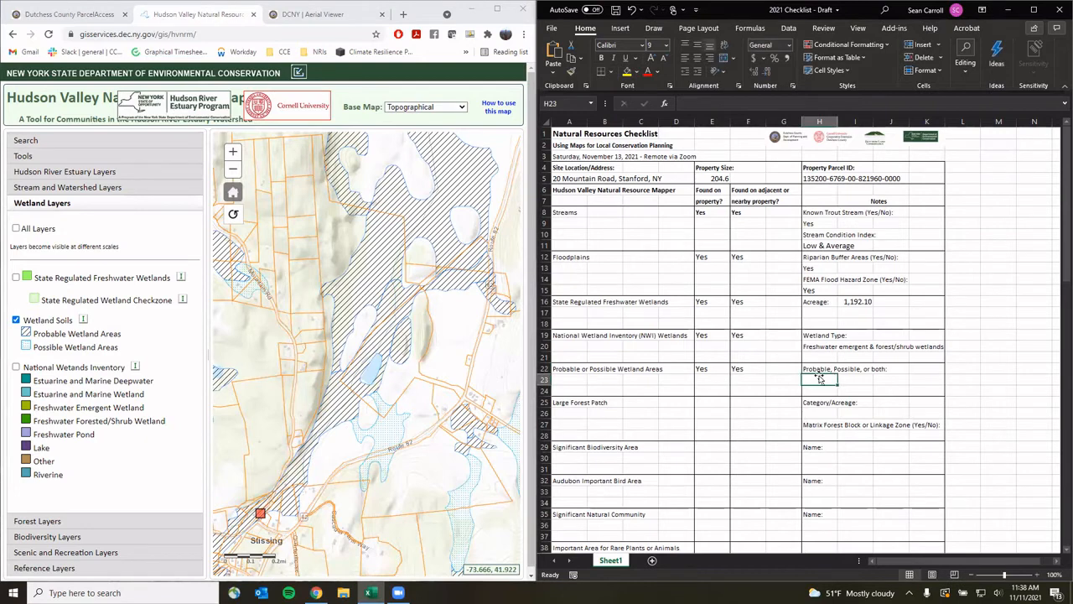
pyautogui.write('Both')
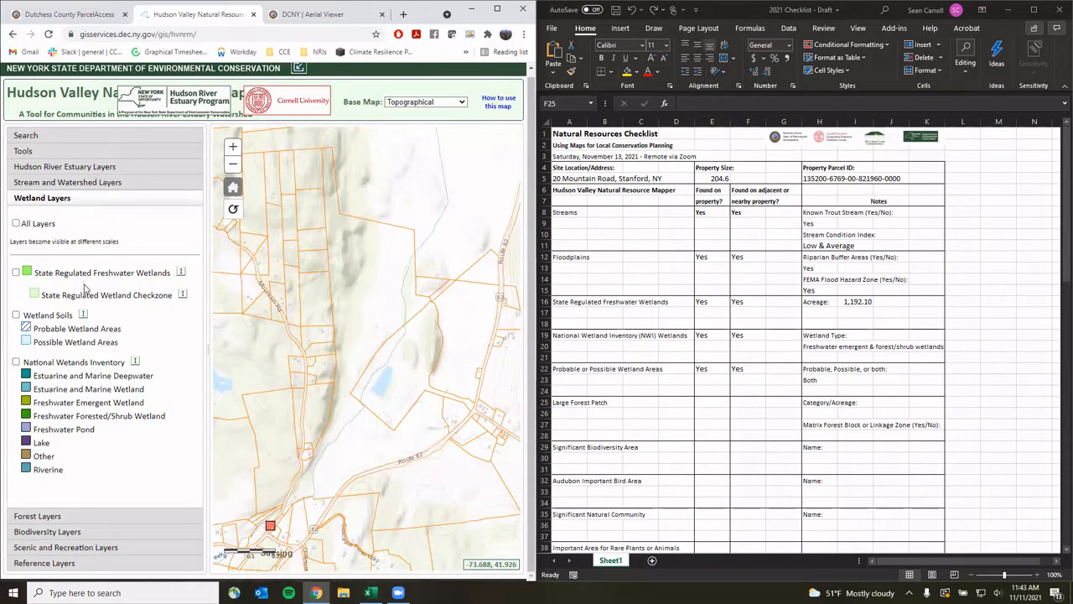
# Turn on Forest Condition Index and read the parcel's patch: 98.8 percentile, 6,162.77 acres
pyautogui.click(46, 521)
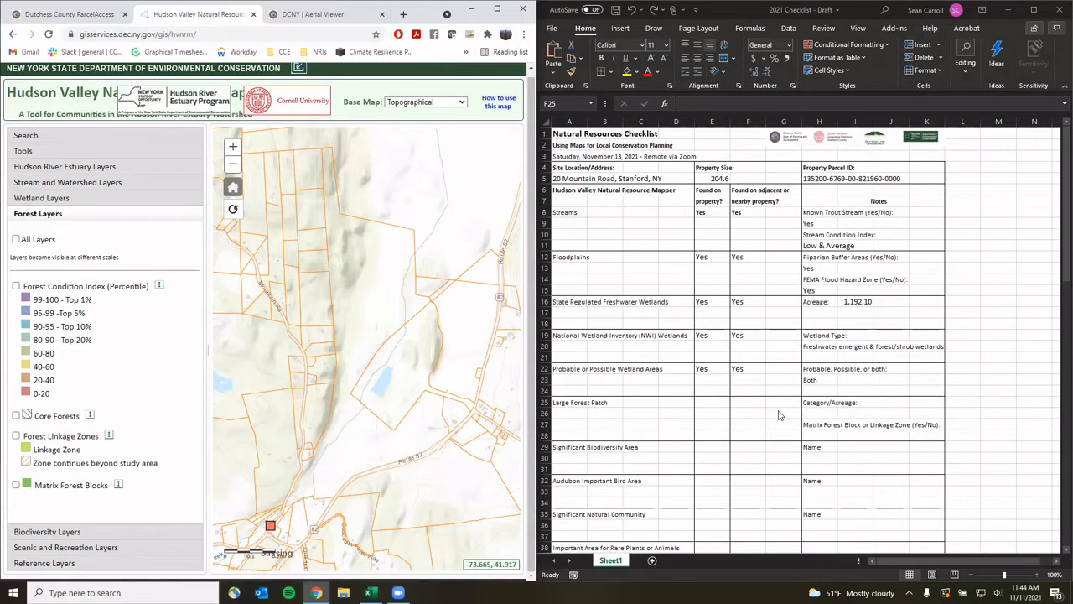
pyautogui.click(16, 287)
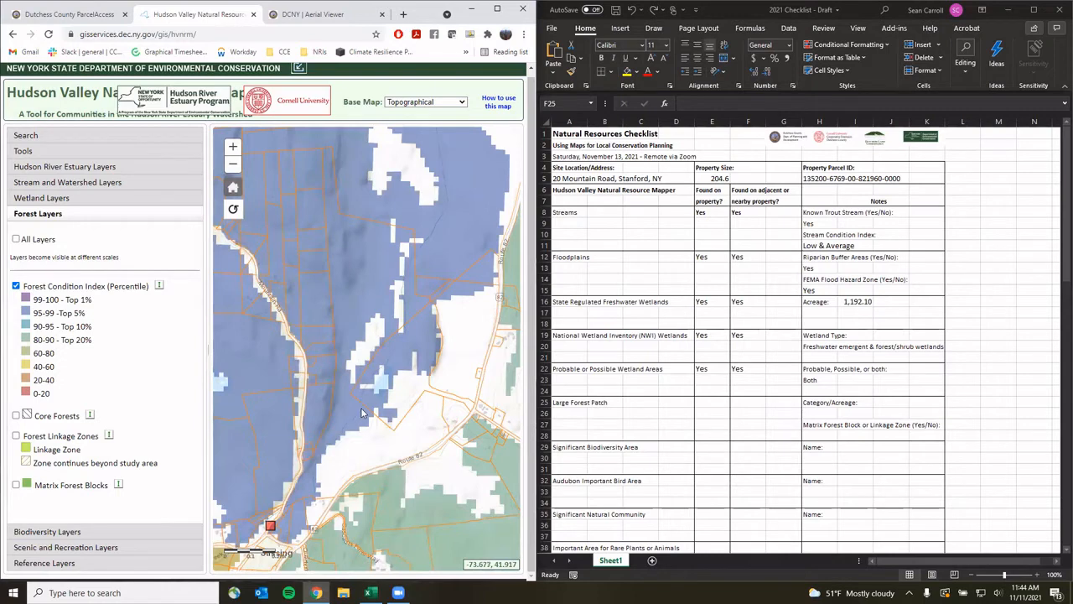
pyautogui.click(368, 453)
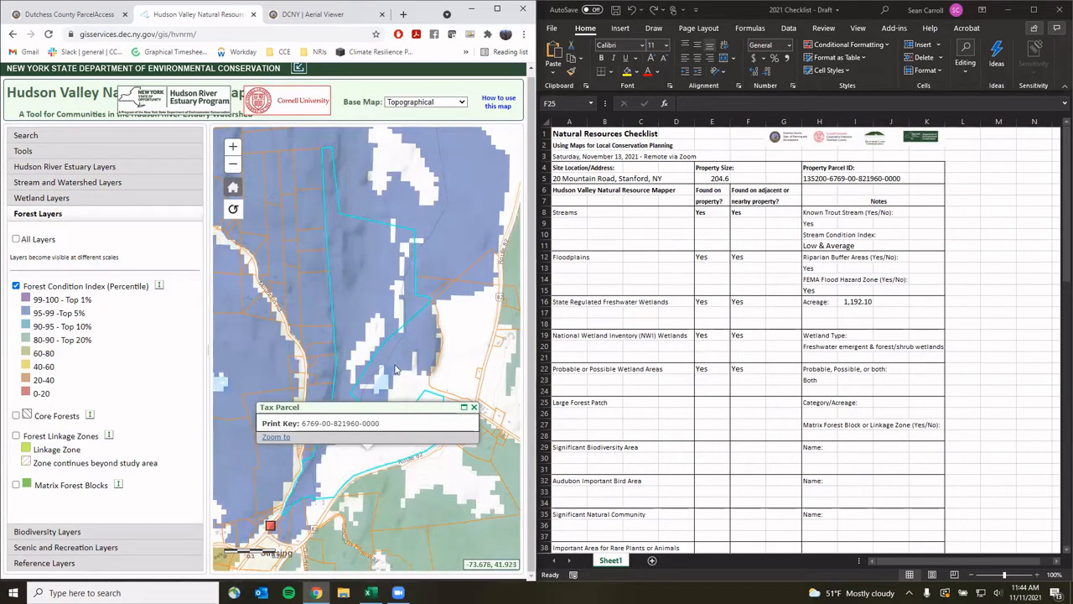
pyautogui.click(474, 408)
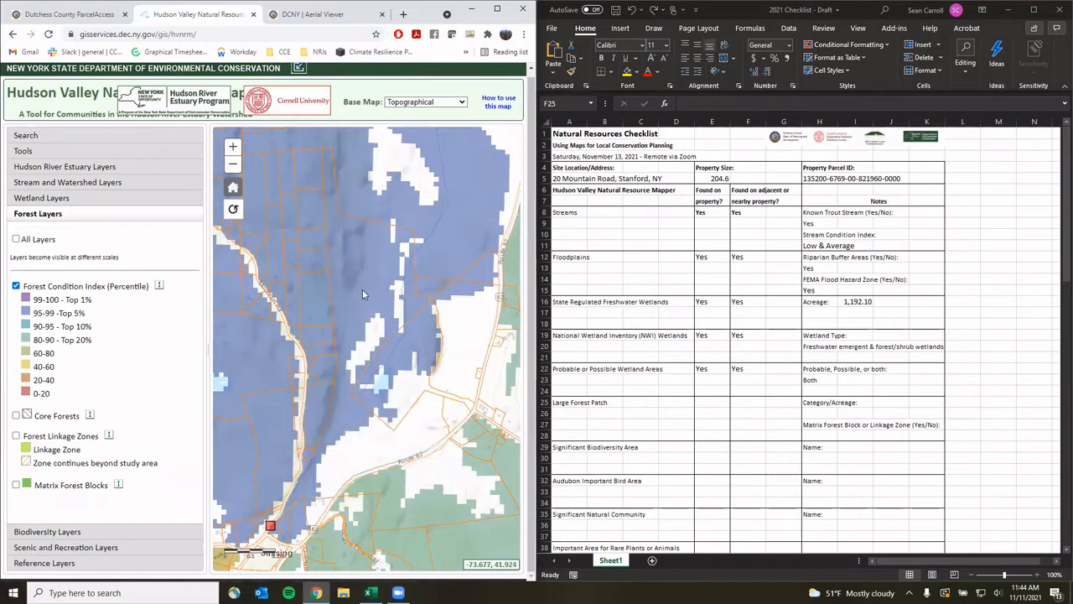
pyautogui.click(363, 293)
pyautogui.click(447, 306)
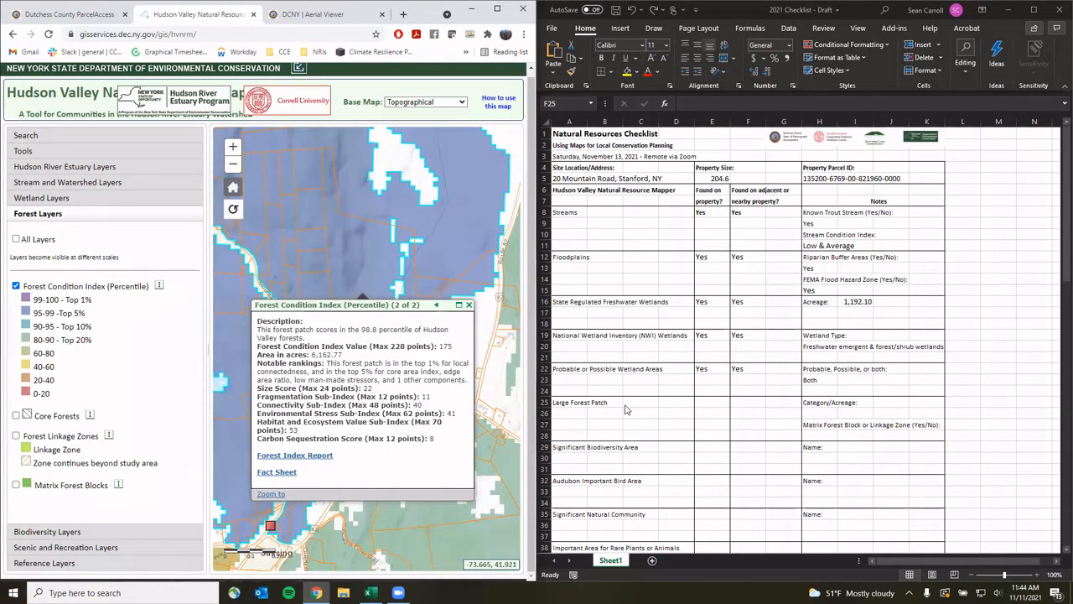
# Mark Large Forest Patch Yes in E25 and F25, noting 'Top 5% - 6,163 acres' in H26
pyautogui.click(708, 400)
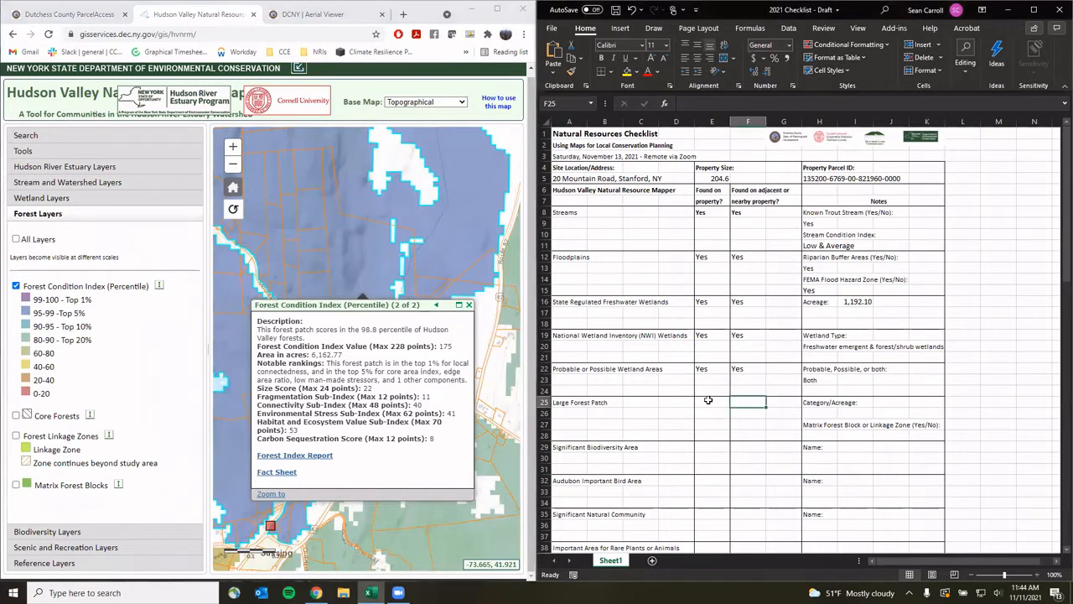
pyautogui.click(708, 402)
pyautogui.write('Yes')
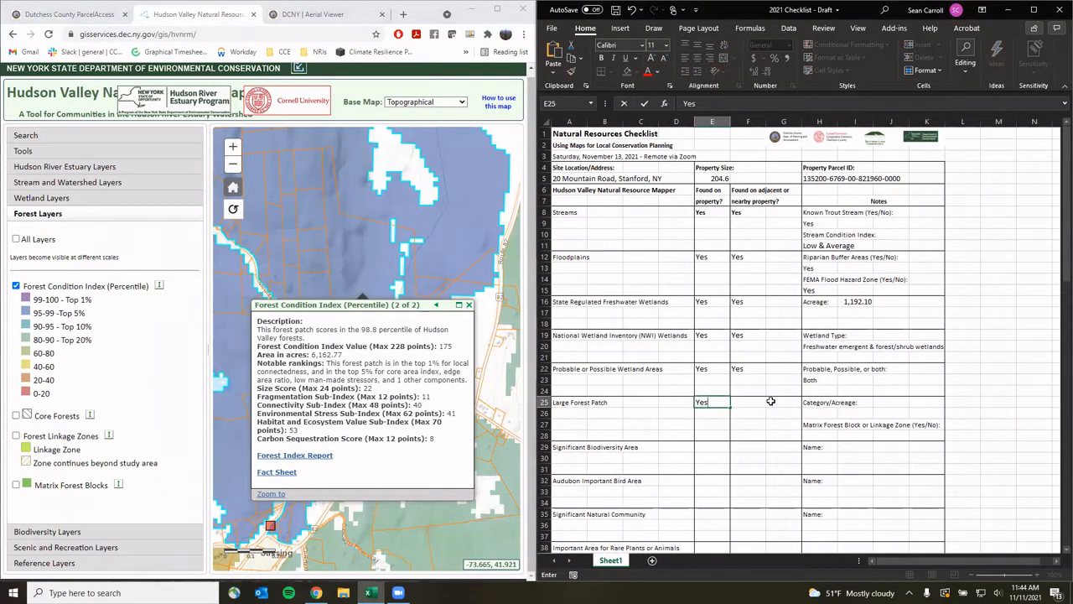
pyautogui.click(750, 403)
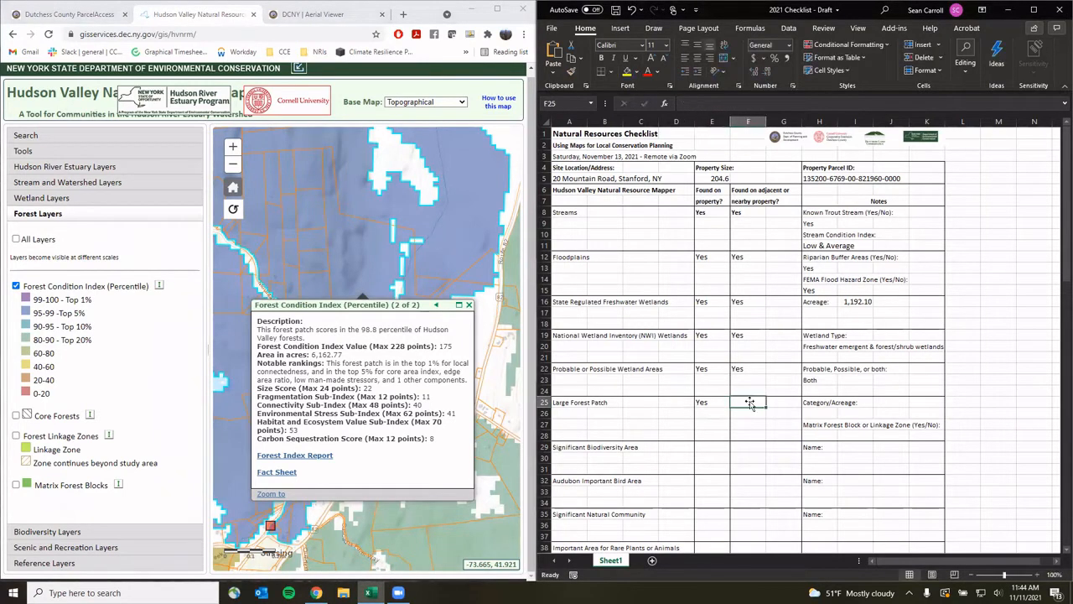
pyautogui.write('Yes')
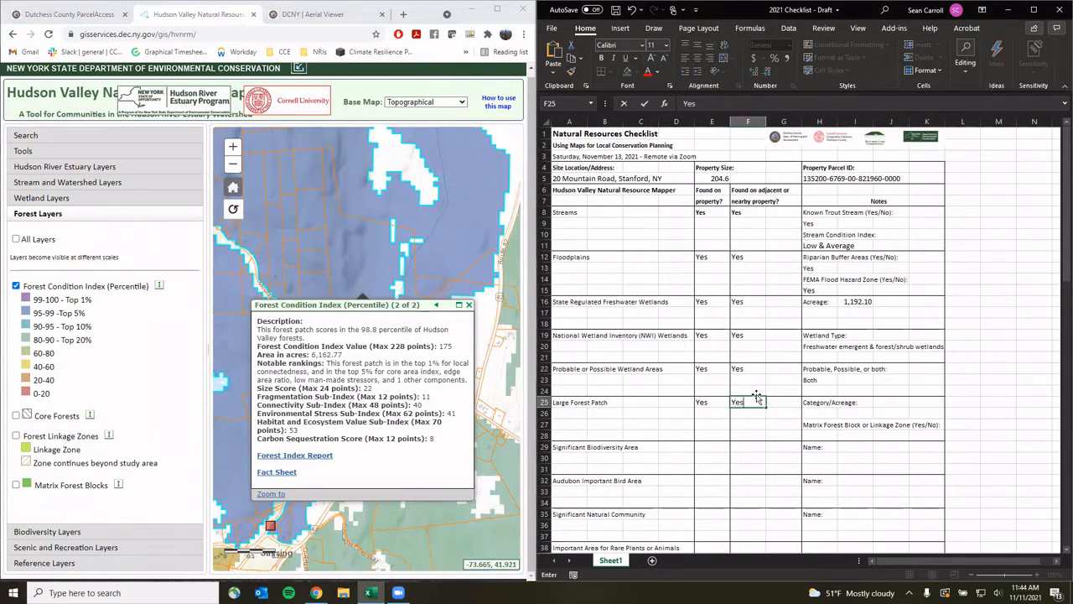
pyautogui.click(825, 410)
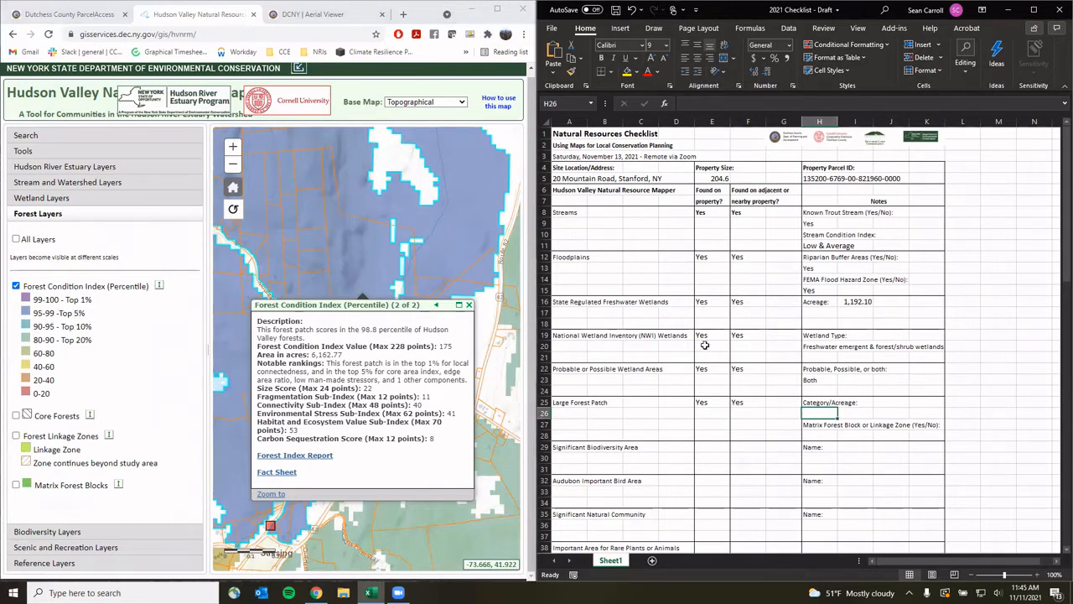
pyautogui.write('Top 5% - 6,163 acres')
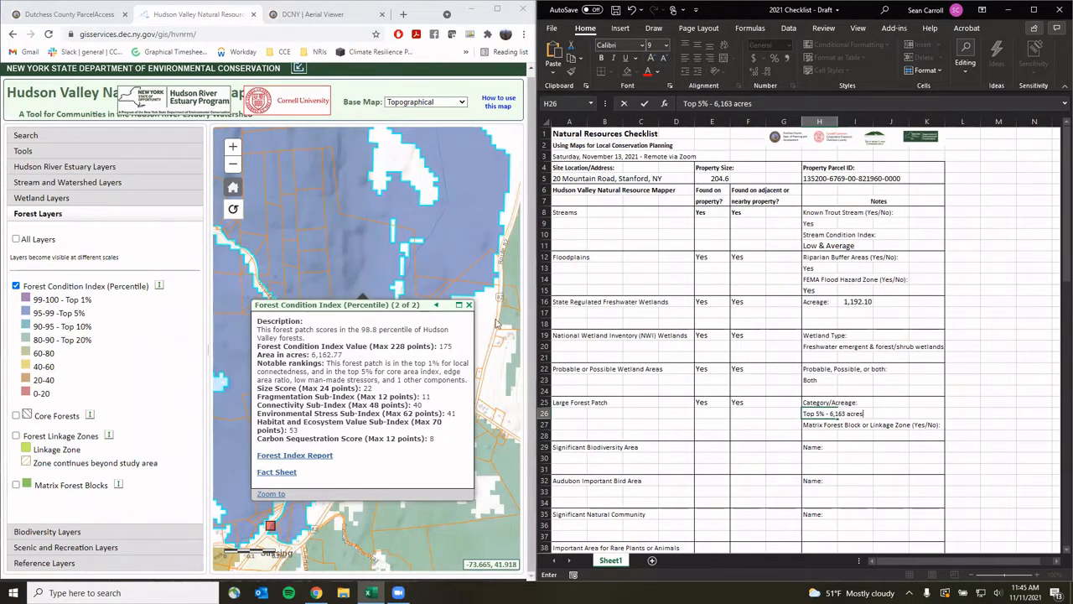
pyautogui.click(470, 305)
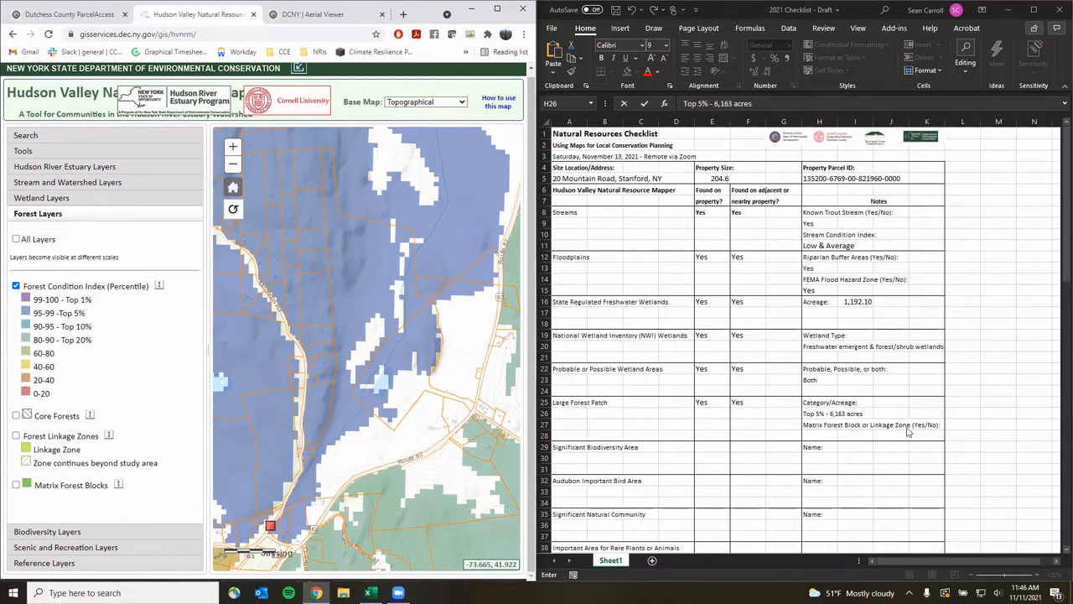
# Hide Forest Condition Index, show Matrix Forest Blocks, and zoom the map out across the region
pyautogui.click(15, 286)
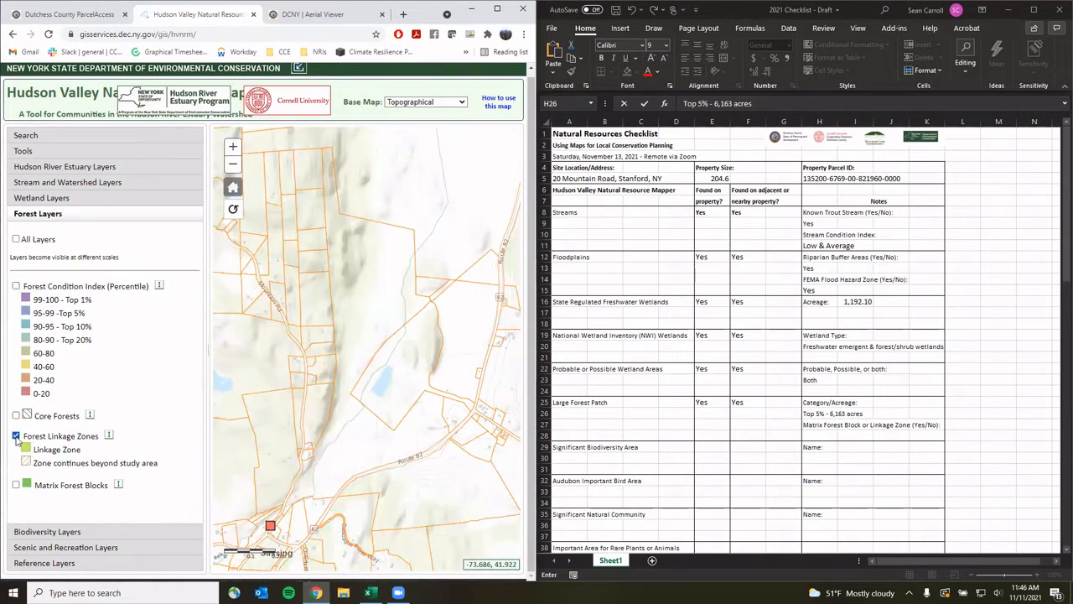
pyautogui.click(16, 485)
pyautogui.scroll(-1, 363, 356)
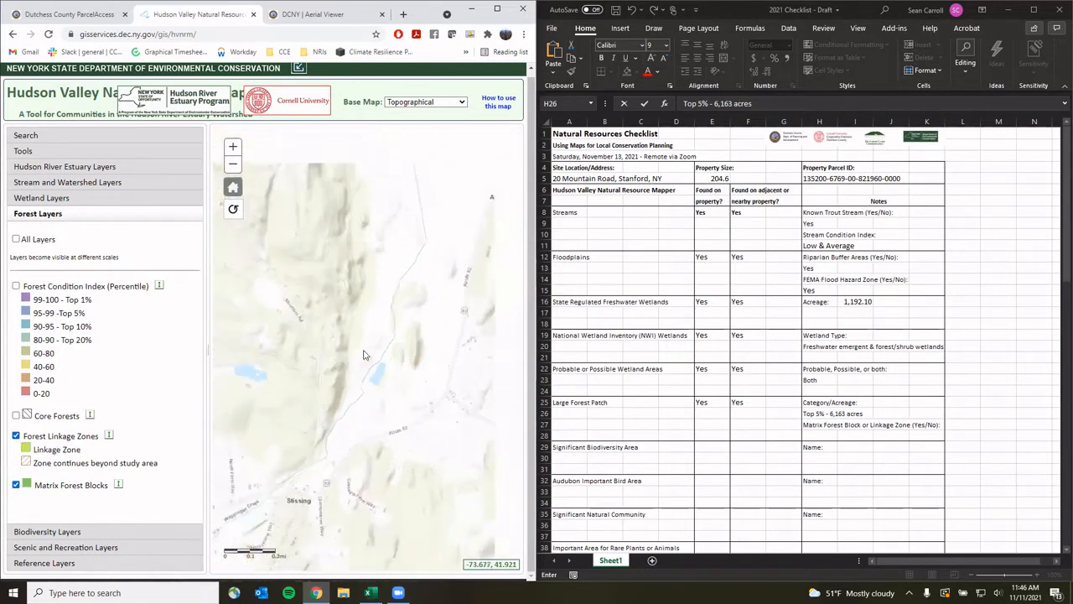
pyautogui.scroll(-1, 363, 356)
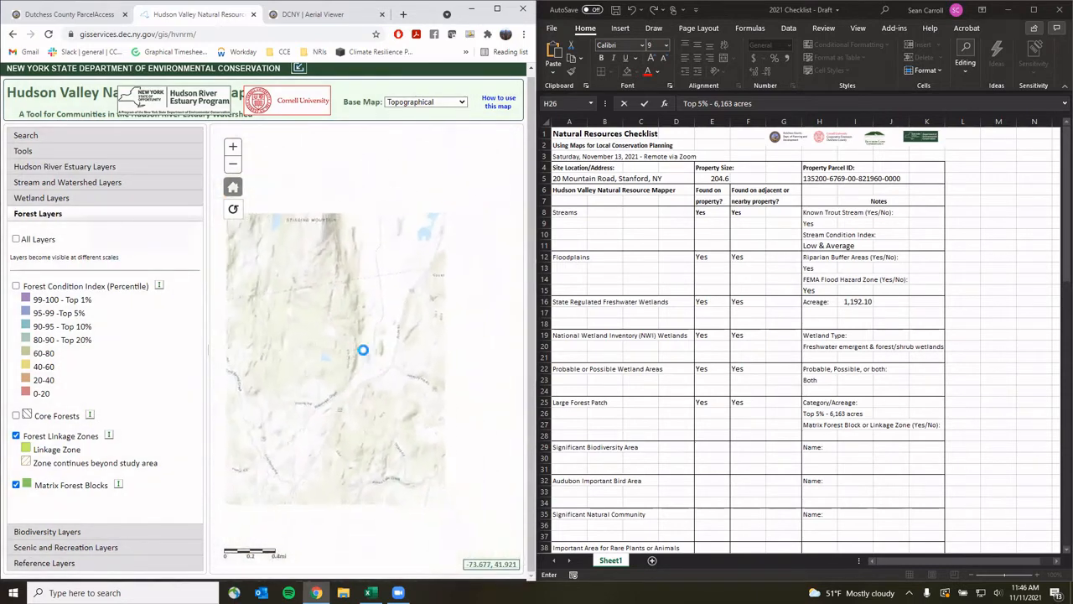
pyautogui.scroll(-1, 363, 356)
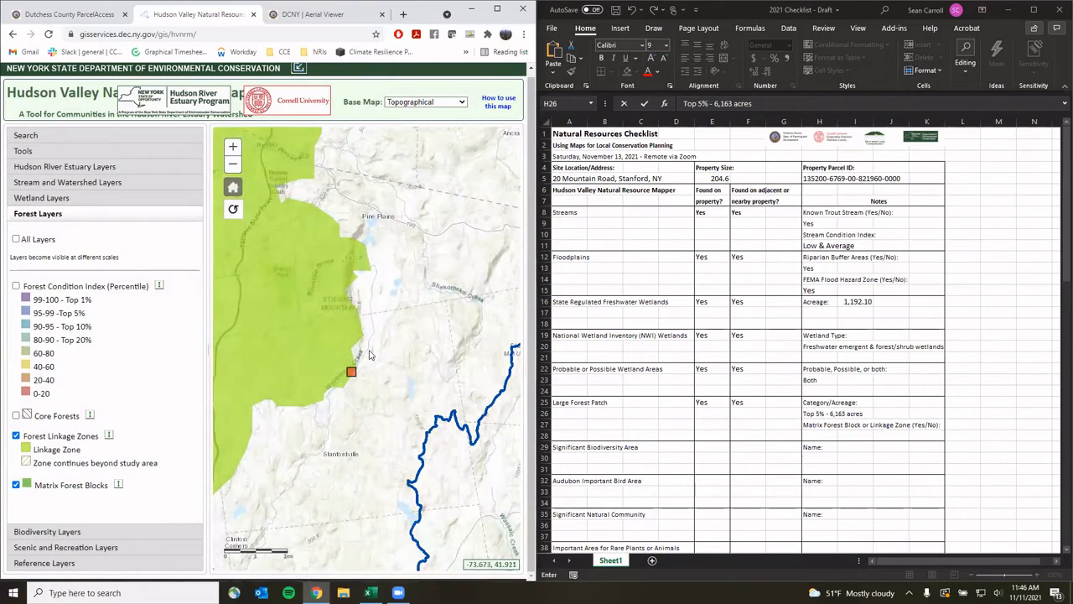
pyautogui.scroll(-1, 369, 355)
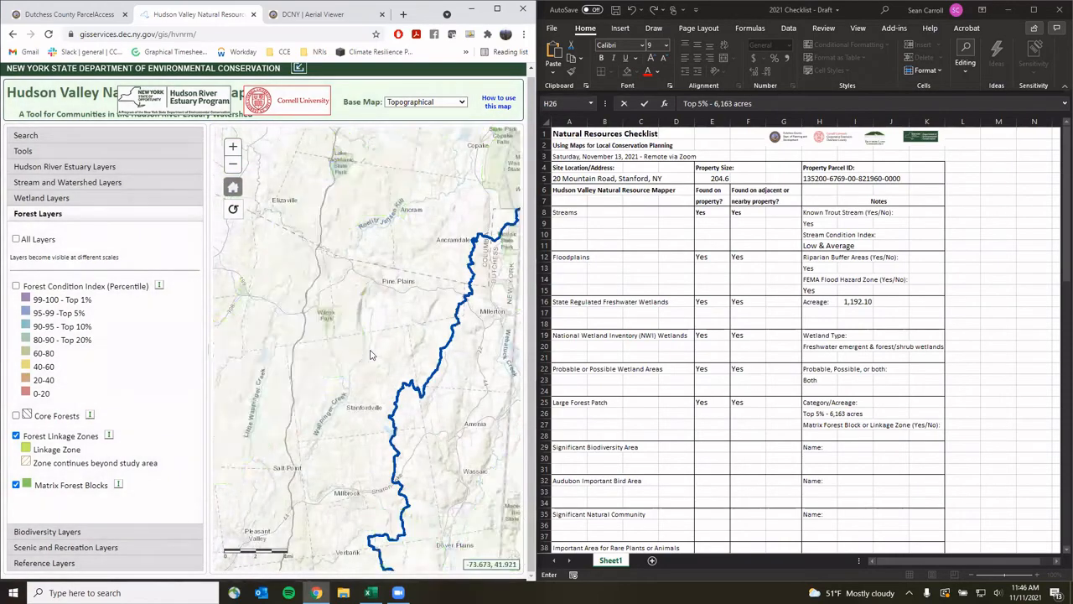
pyautogui.scroll(-1, 371, 354)
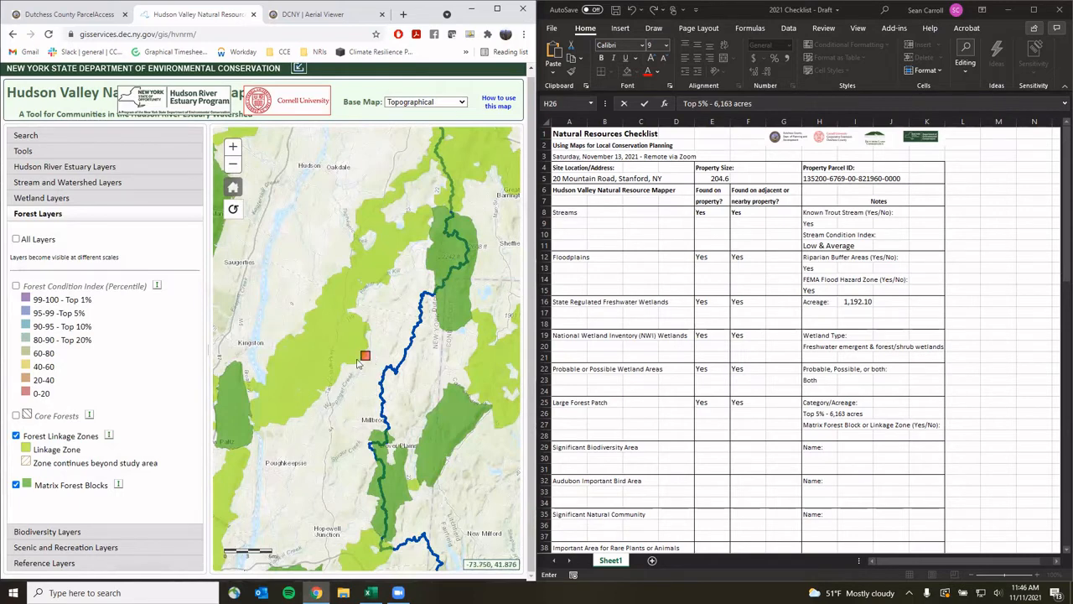
pyautogui.click(820, 431)
# Enter 'Periphery of linkages zone' as the linkage zone note, then zoom and pan the map back to the parcel
pyautogui.click(820, 434)
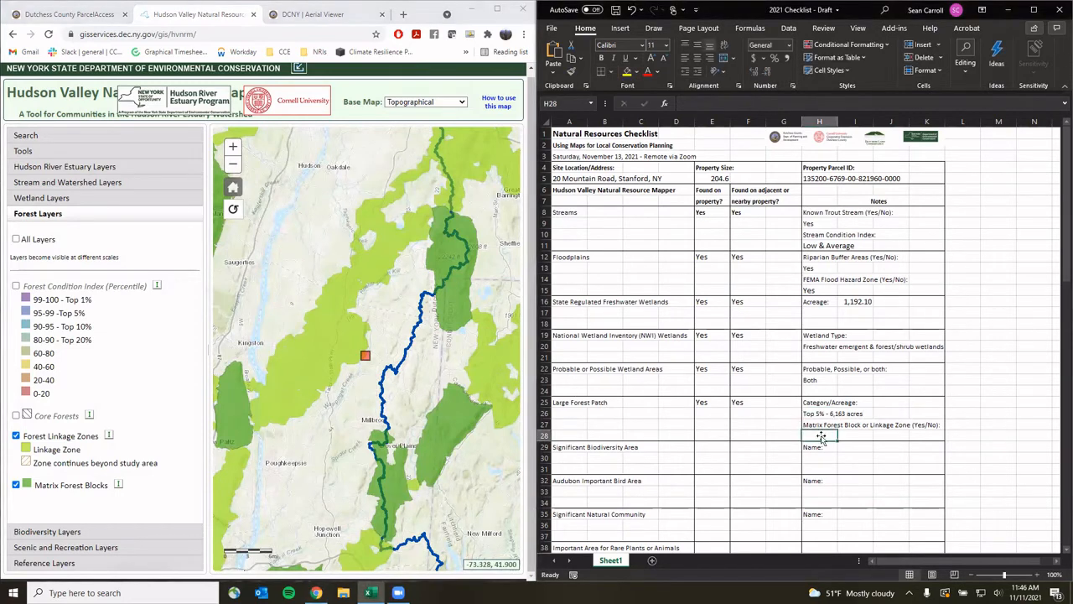
pyautogui.write('Peri')
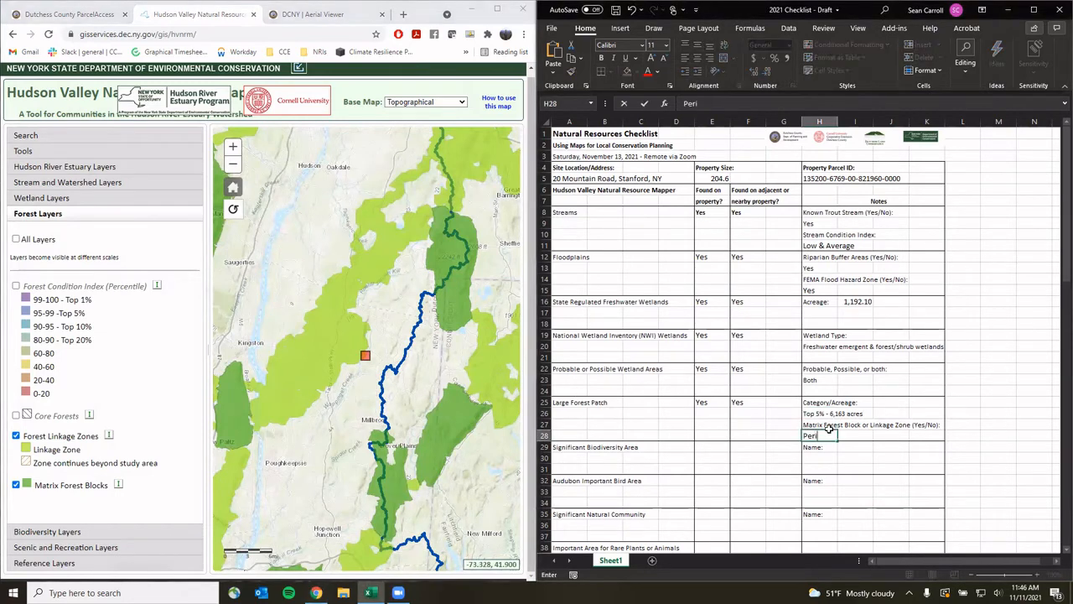
pyautogui.write('phery of linkages zone')
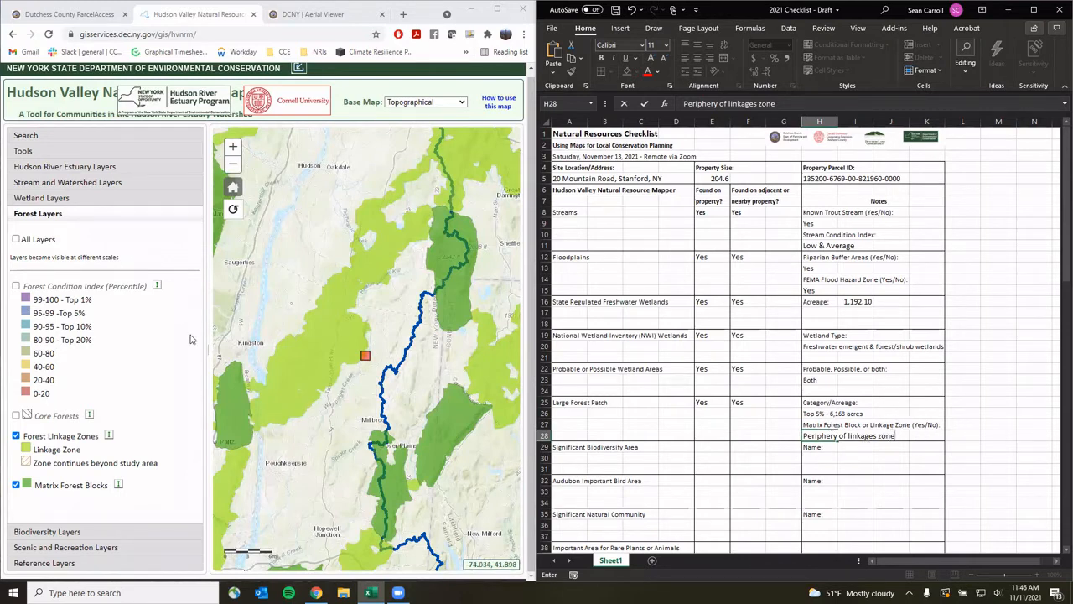
pyautogui.scroll(2, 369, 362)
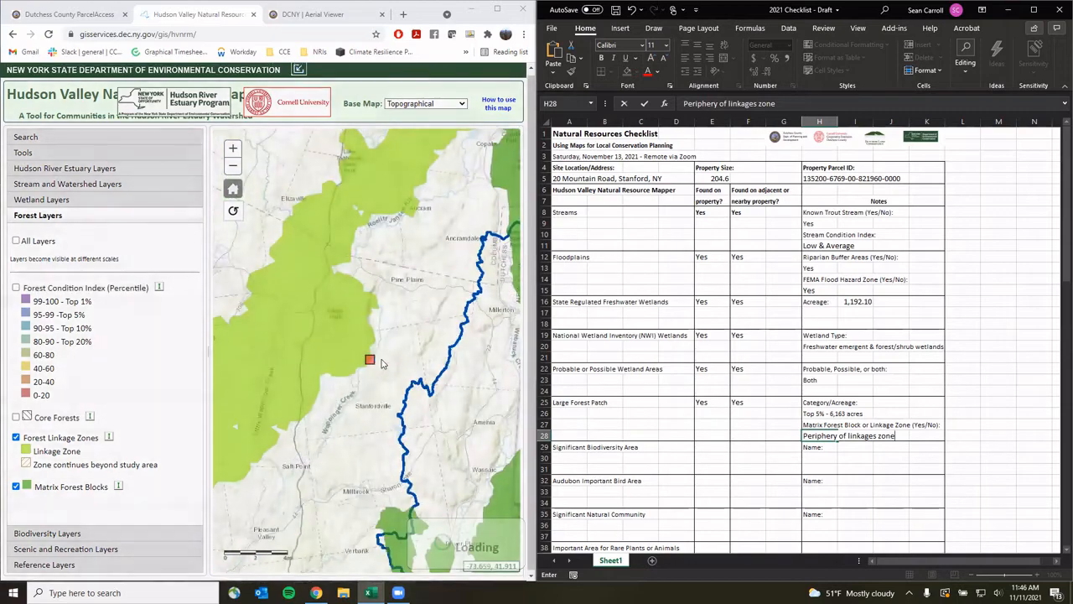
pyautogui.scroll(2, 379, 363)
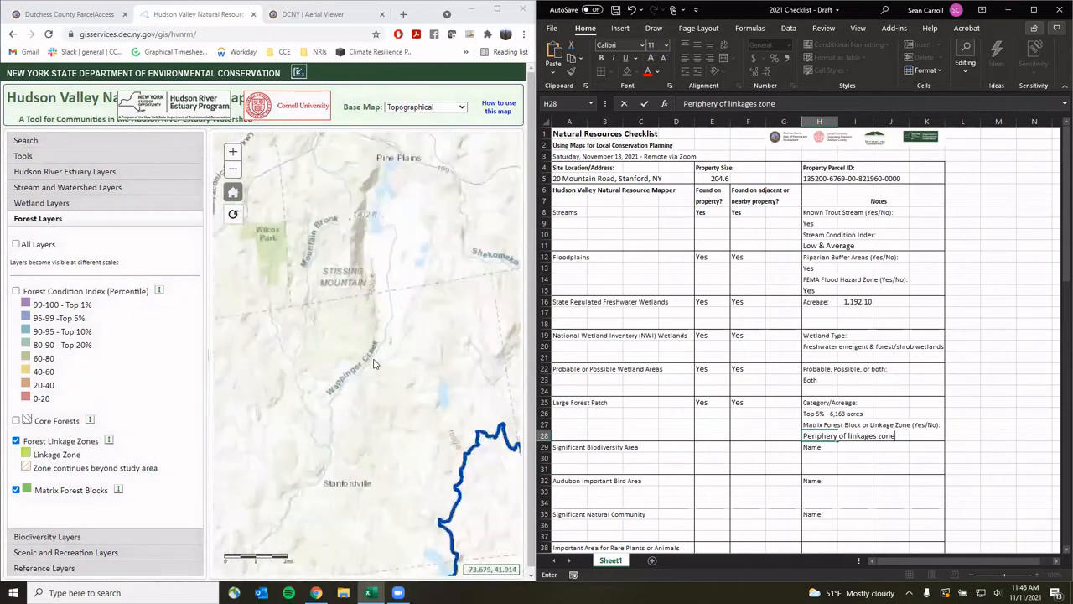
pyautogui.scroll(3, 375, 363)
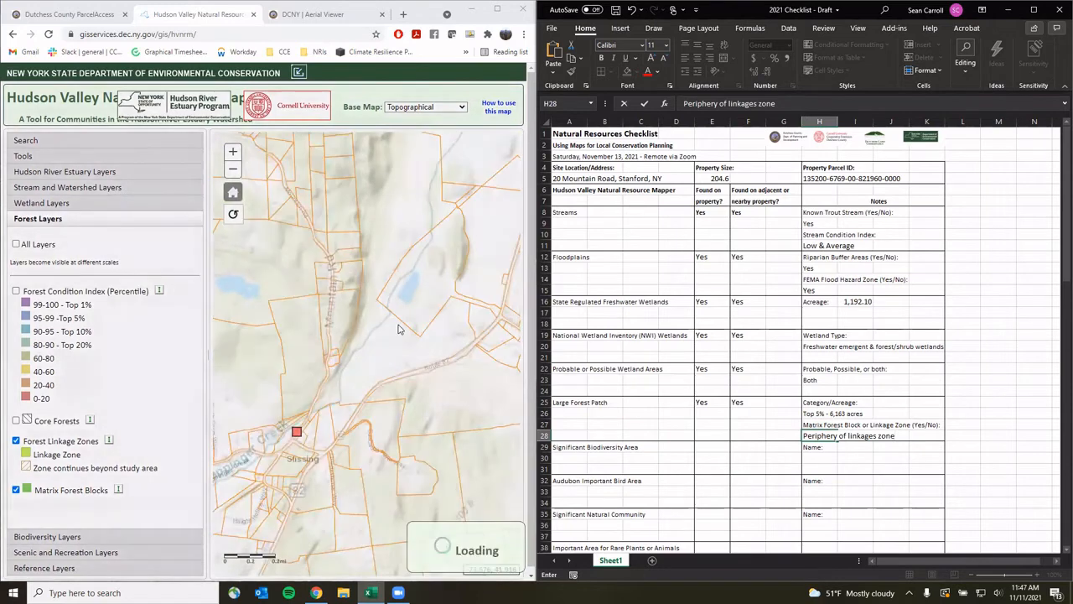
pyautogui.moveTo(398, 330); pyautogui.dragTo(359, 411)
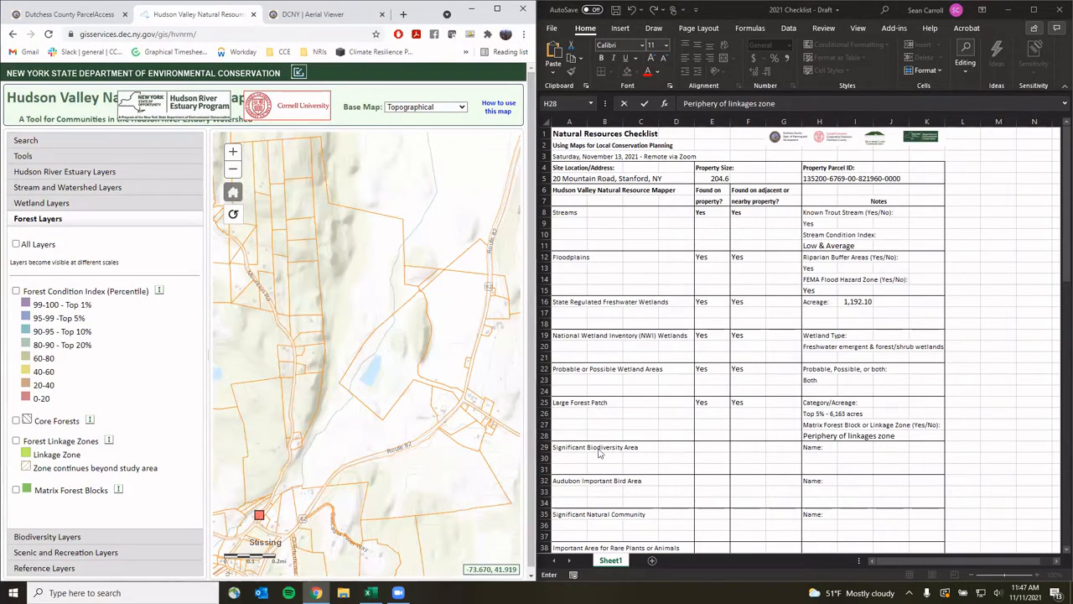
# Turn on the Significant Biodiversity Areas layer from the Biodiversity Layers group
pyautogui.click(60, 540)
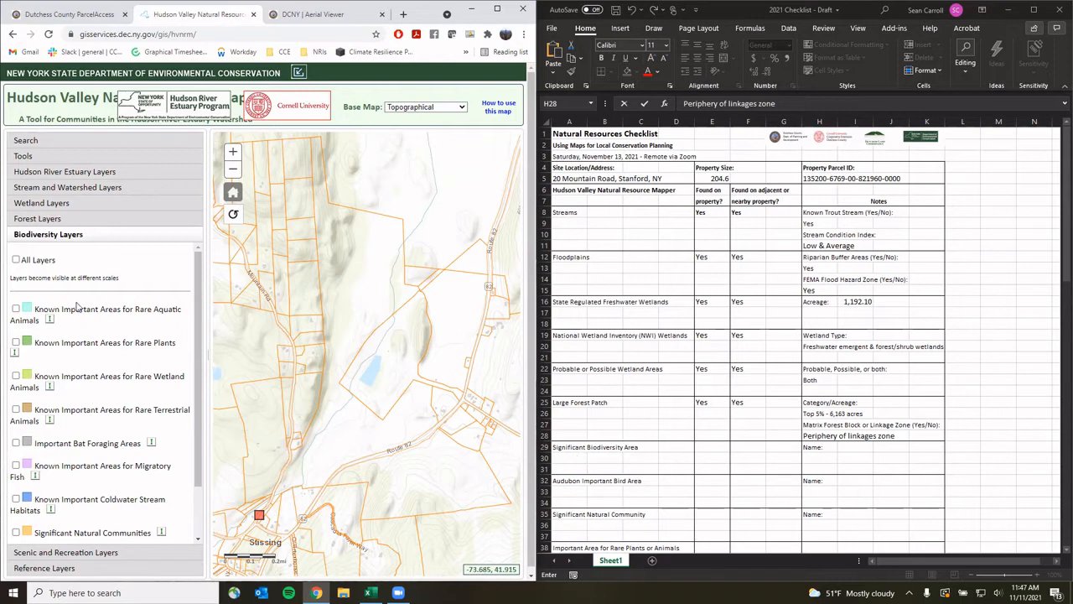
pyautogui.scroll(-2, 80, 333)
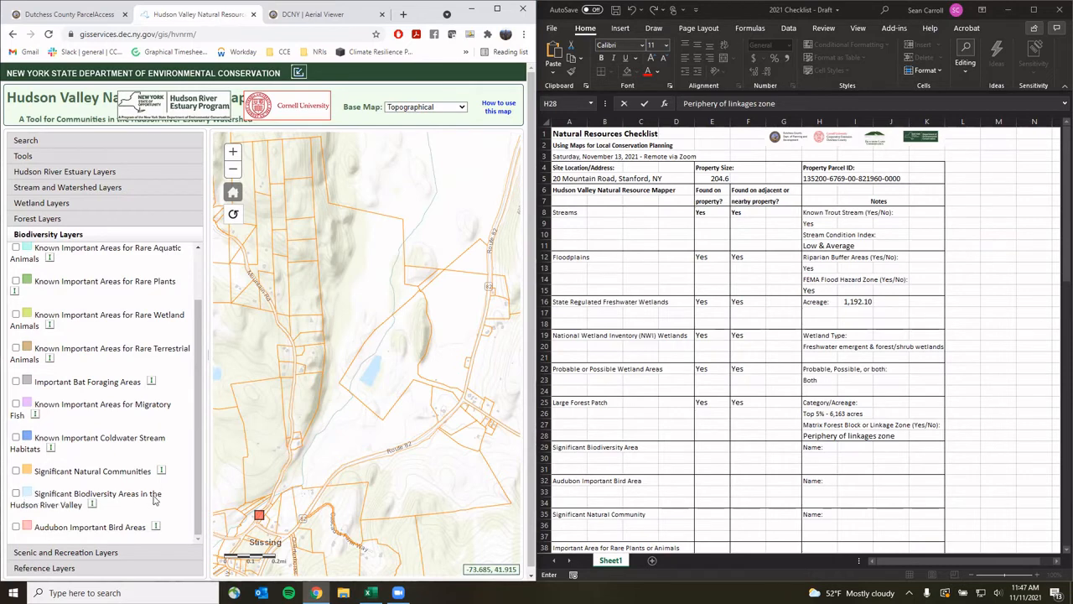
pyautogui.click(16, 493)
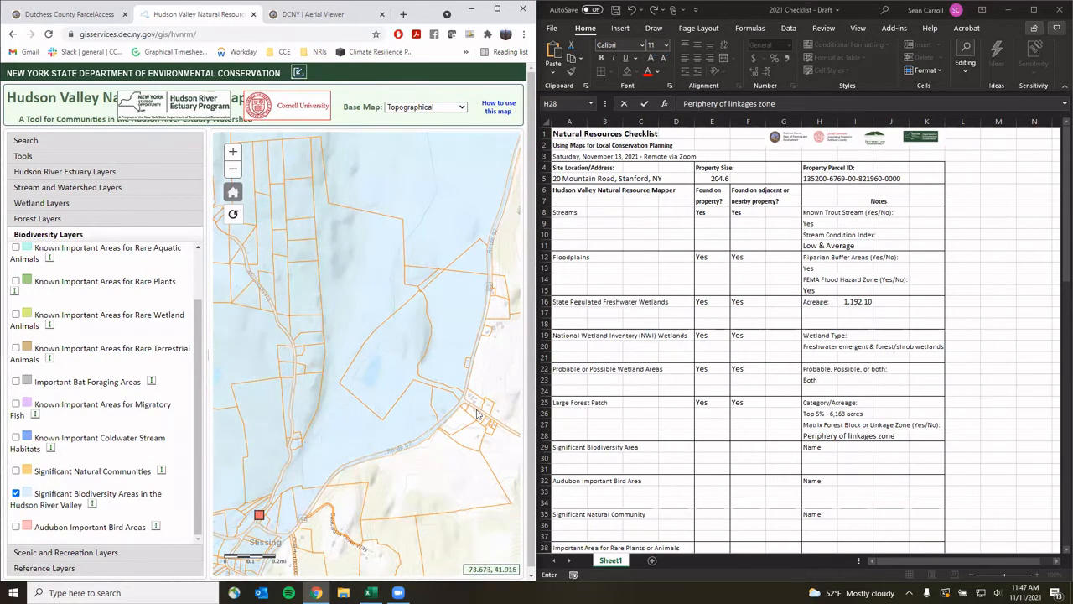
# Mark Significant Biodiversity Area Yes on-property and adjacent, and view the parcel's SBA details
pyautogui.click(706, 445)
pyautogui.write('Yes')
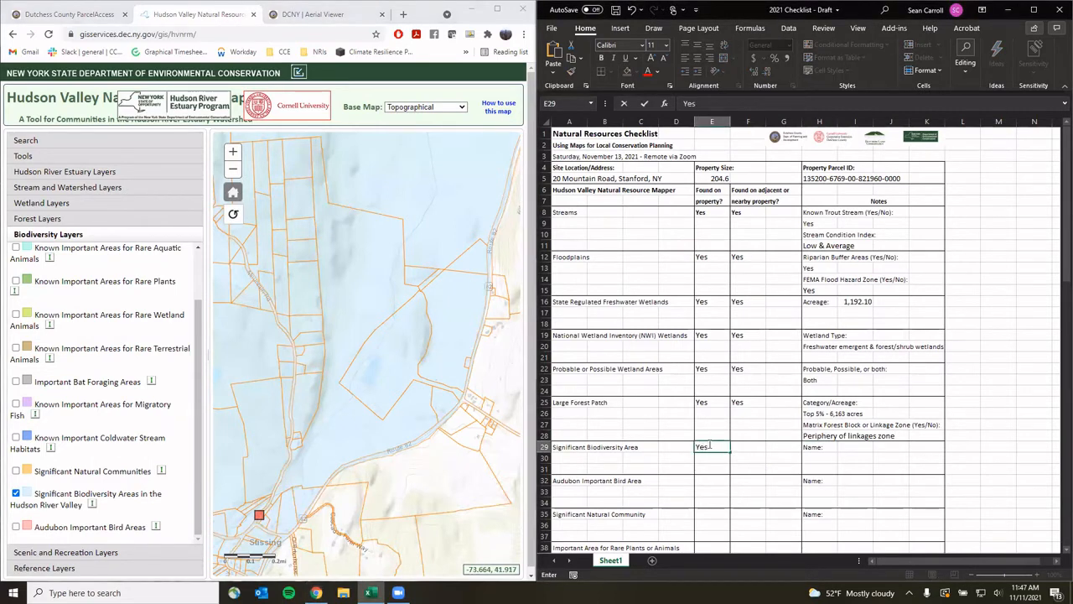
pyautogui.press('Tab')
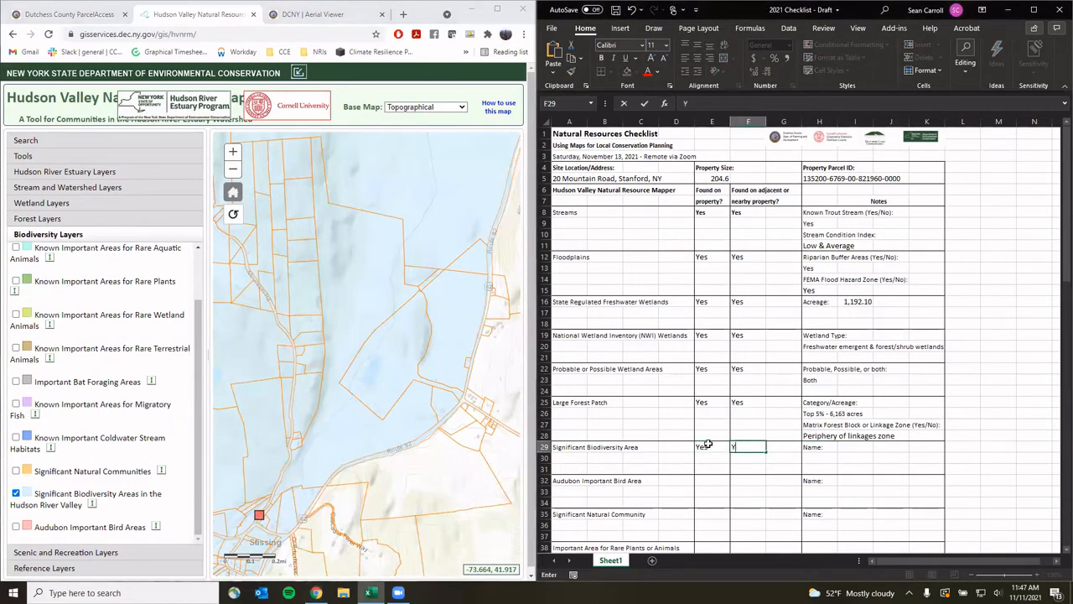
pyautogui.write('Yes')
pyautogui.click(346, 427)
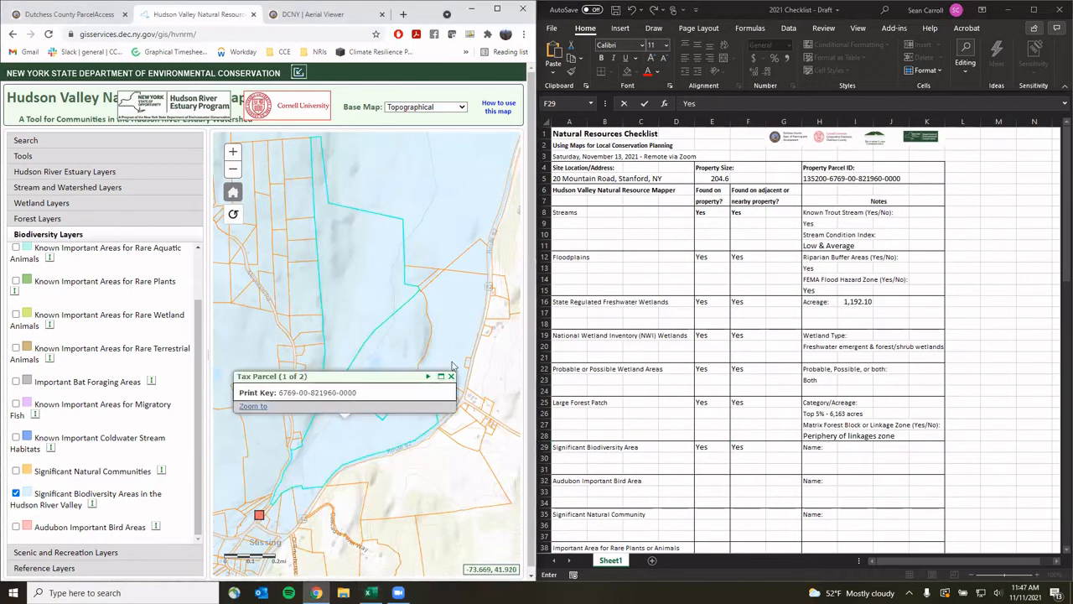
pyautogui.click(428, 377)
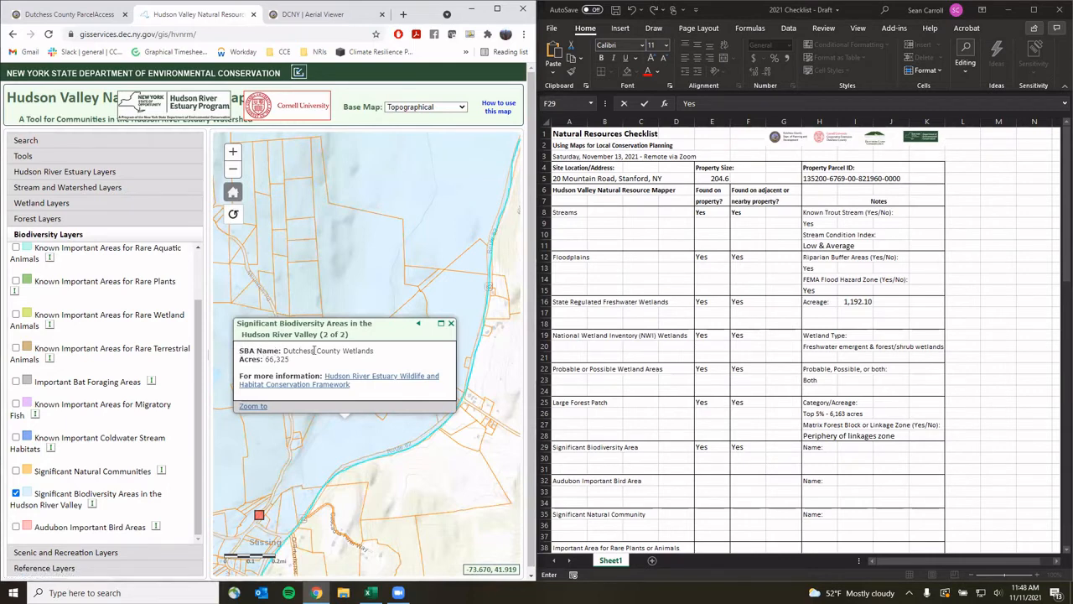
# Record 'Dutchess County Wetlands' as the biodiversity area name and close the map's SBA popup
pyautogui.click(835, 446)
pyautogui.click(826, 456)
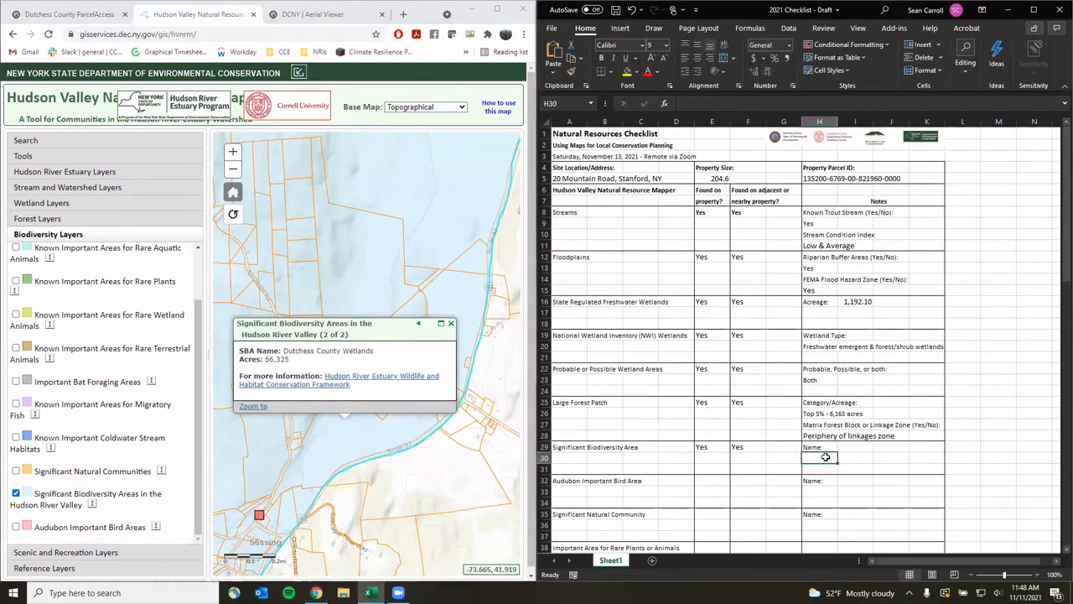
pyautogui.write('Dutchess County Wet')
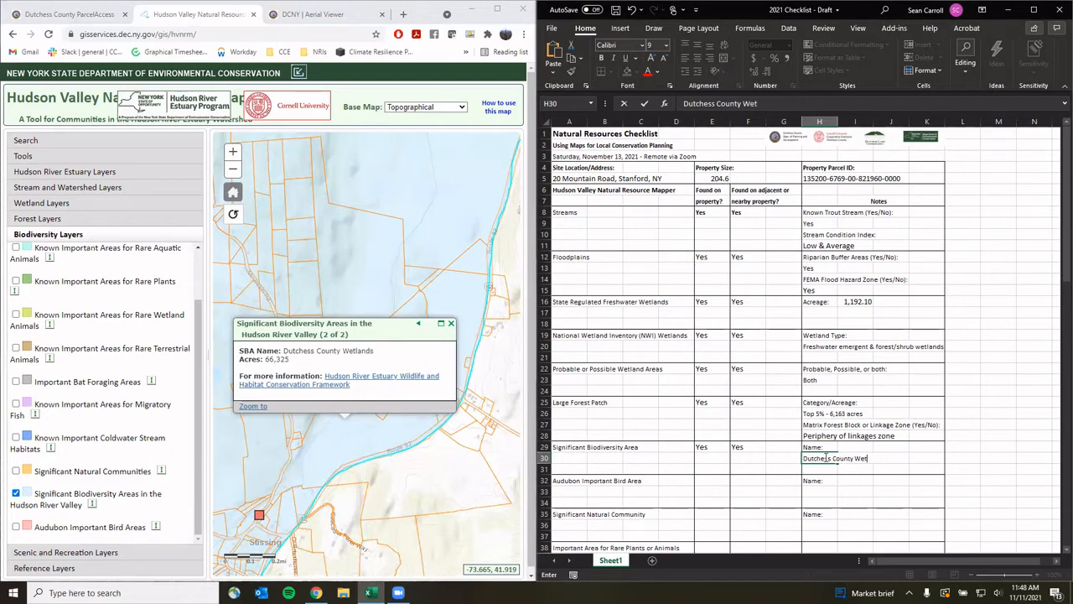
pyautogui.write('lands')
pyautogui.click(450, 323)
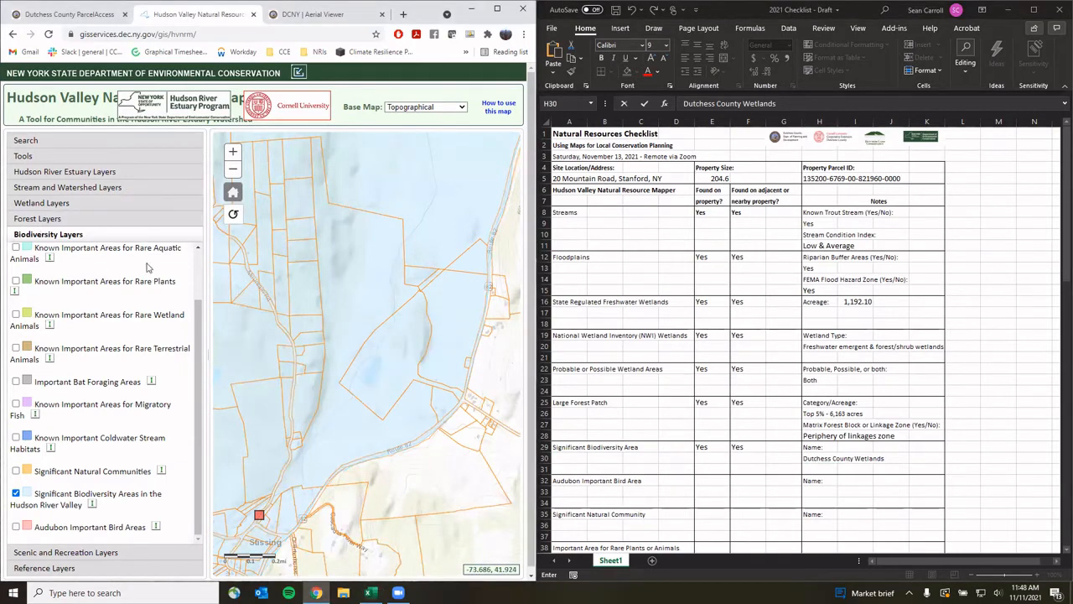
# Swap Significant Biodiversity Areas for the Audubon Important Bird Areas layer and mark the row Yes, Yes
pyautogui.click(15, 494)
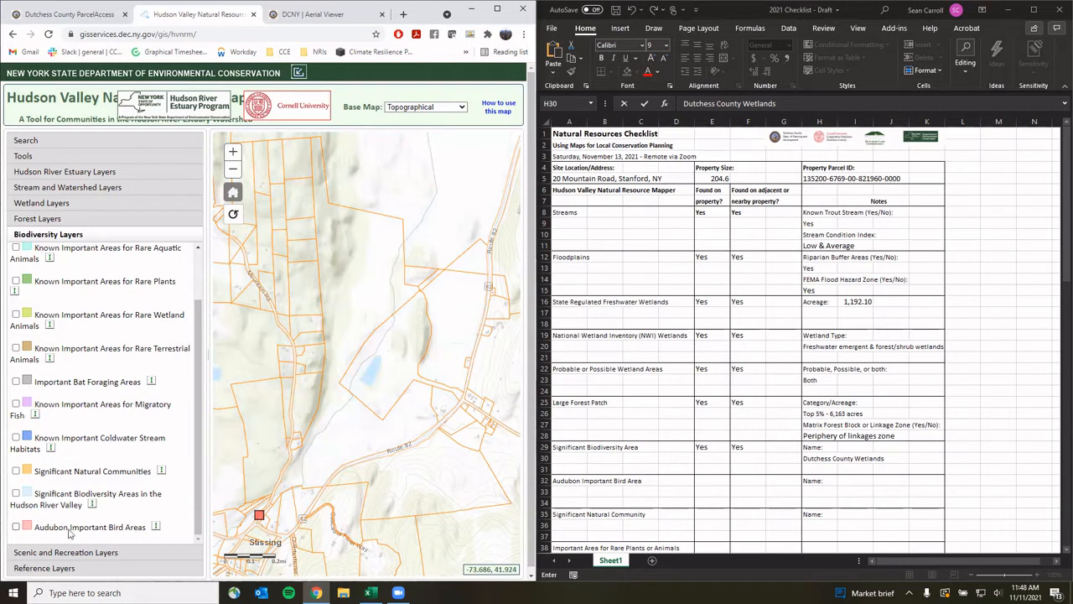
pyautogui.click(16, 527)
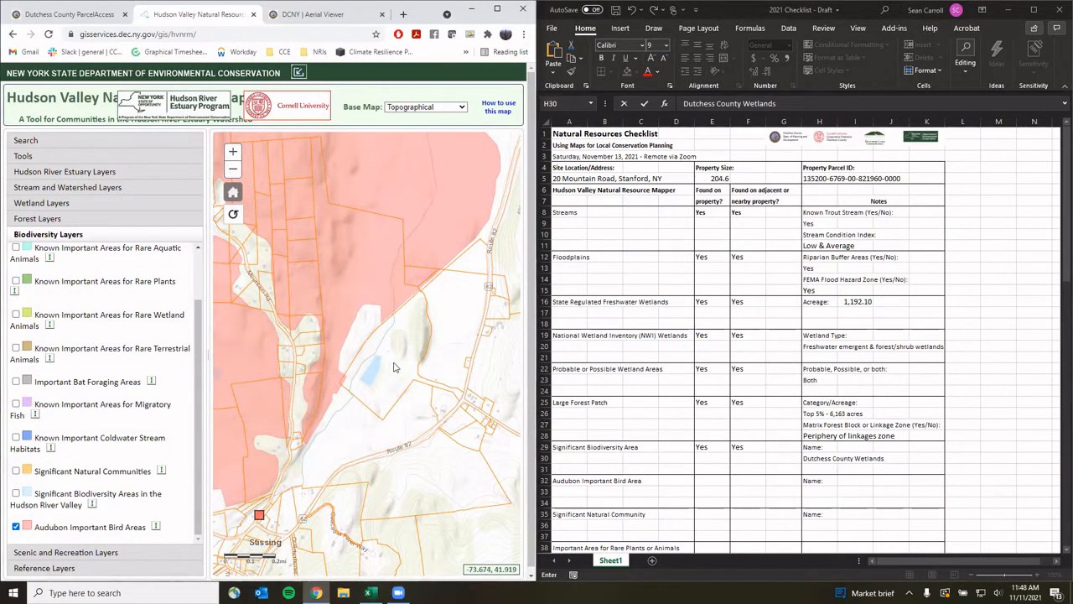
pyautogui.click(710, 478)
pyautogui.click(708, 477)
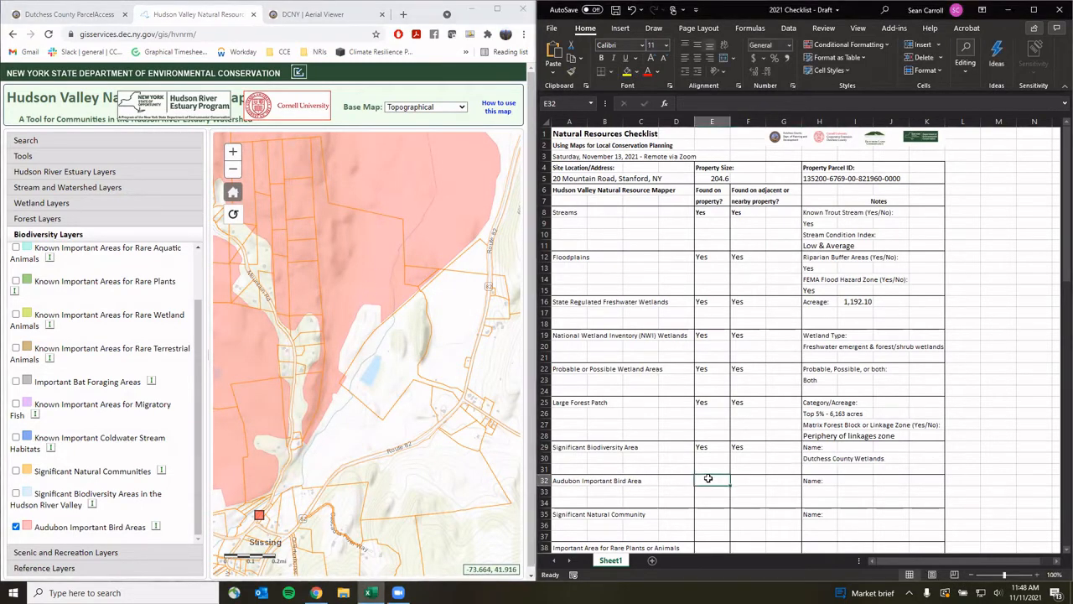
pyautogui.write('Yes')
pyautogui.press('Tab')
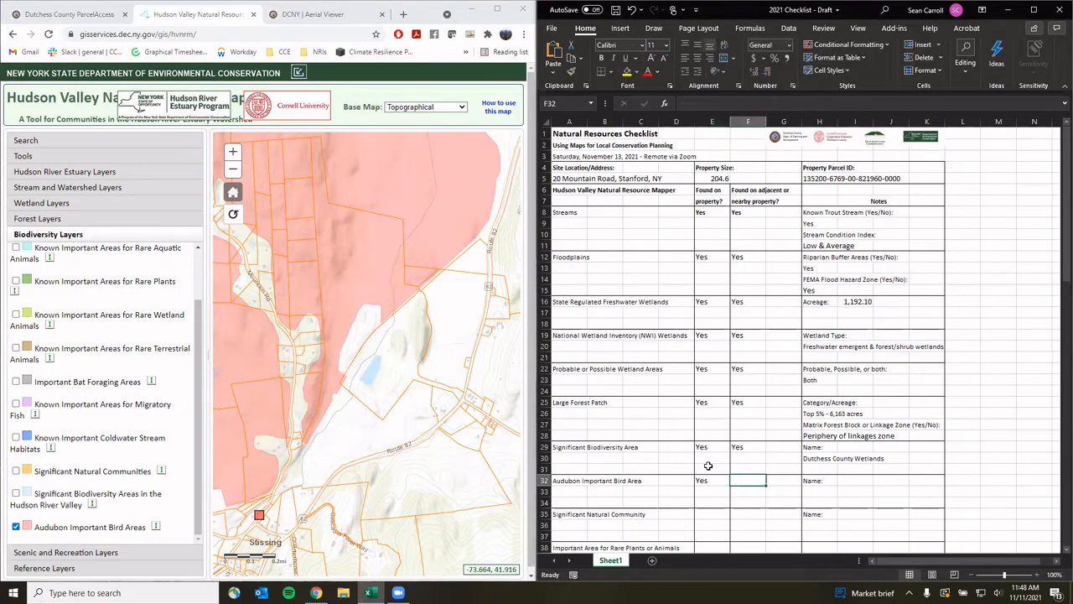
pyautogui.write('Yes')
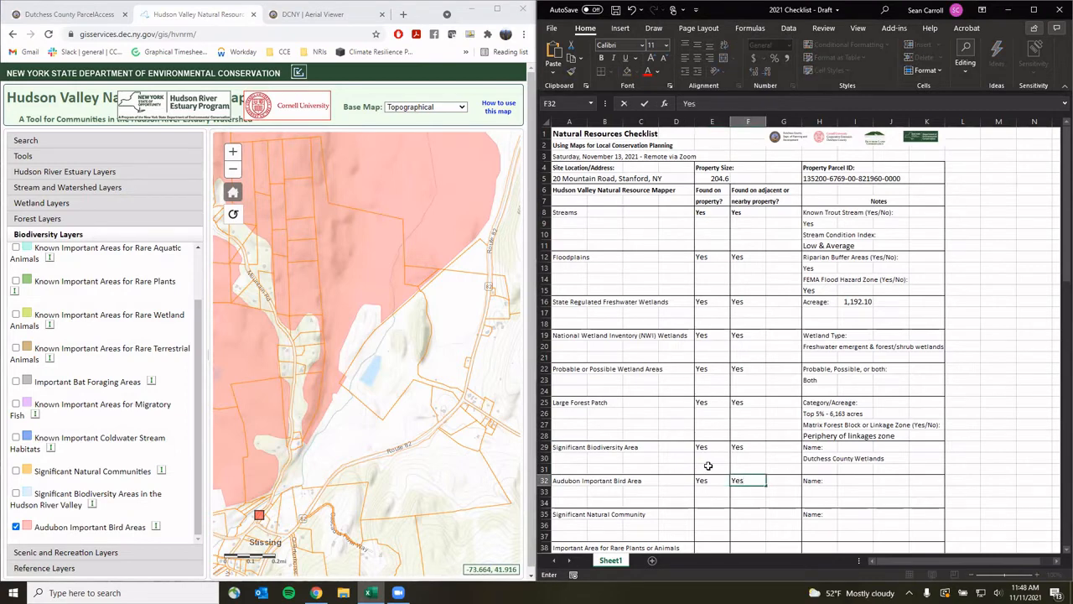
# Read the property's bird area details and record 'Stissing Ridge IBA' as the name
pyautogui.click(354, 272)
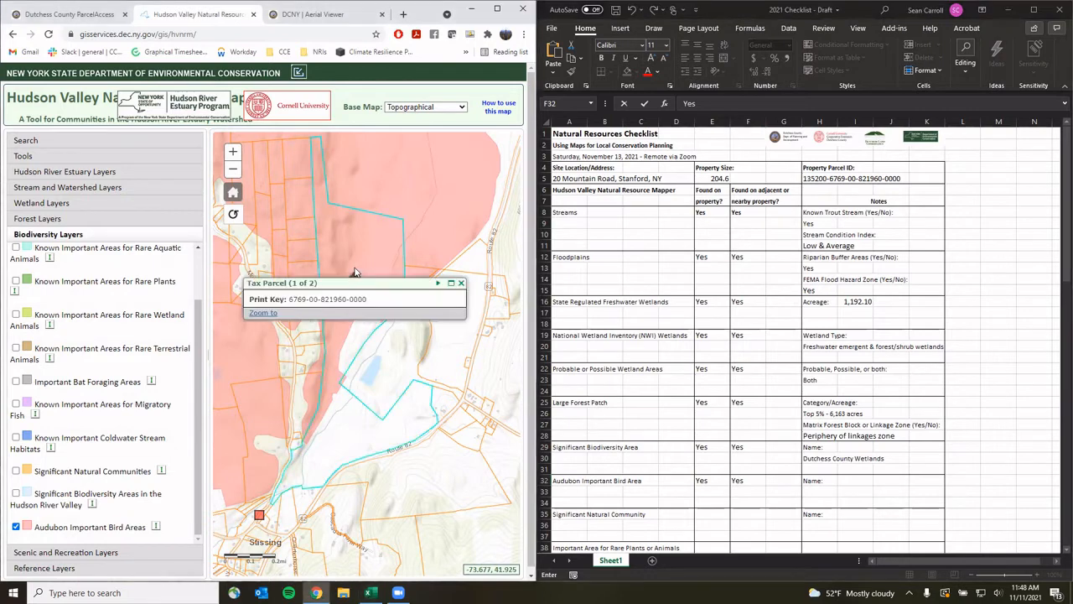
pyautogui.click(438, 284)
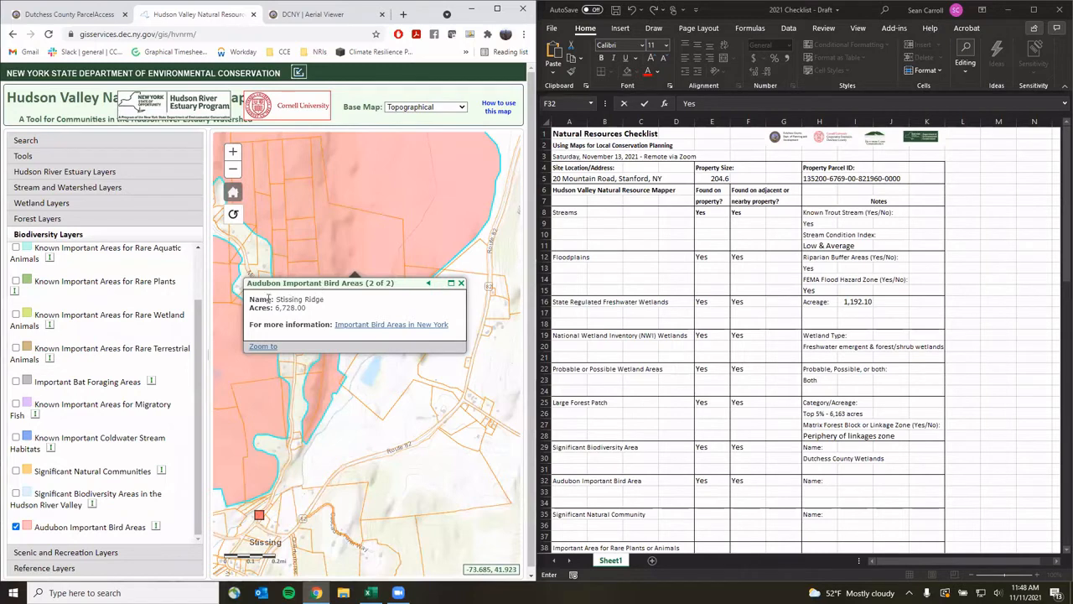
pyautogui.click(824, 490)
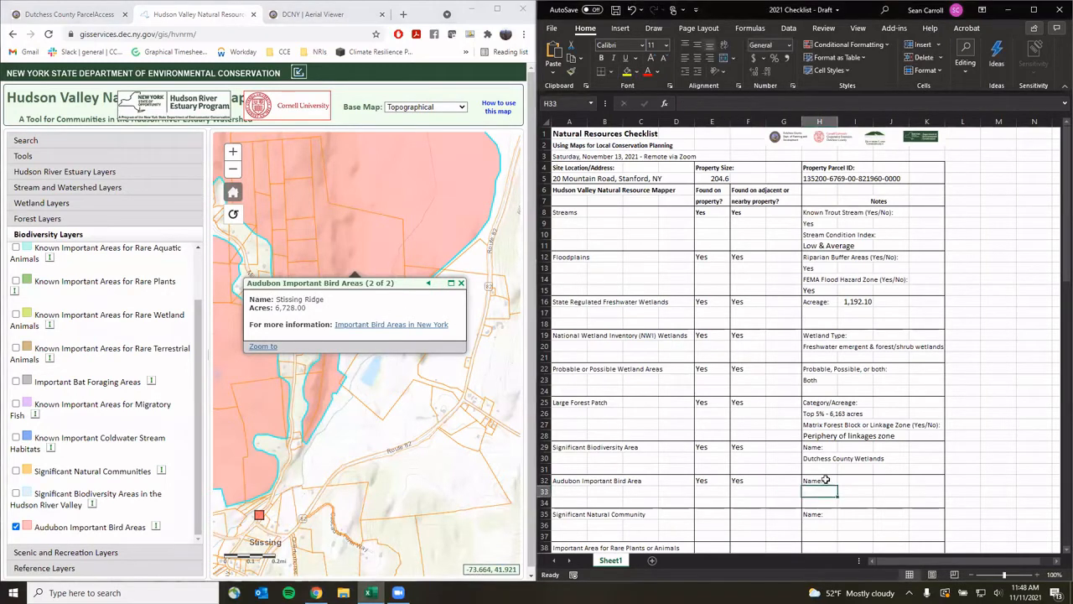
pyautogui.write('Stissing Ri')
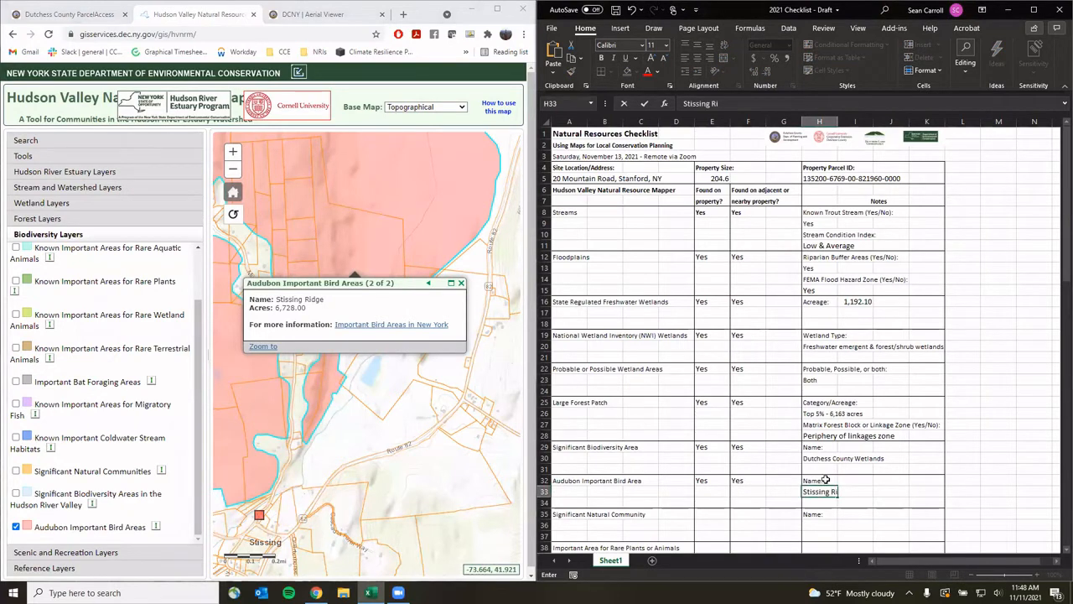
pyautogui.write('dge IBSA')
pyautogui.click(461, 284)
pyautogui.click(461, 284)
pyautogui.scroll(-2, 649, 444)
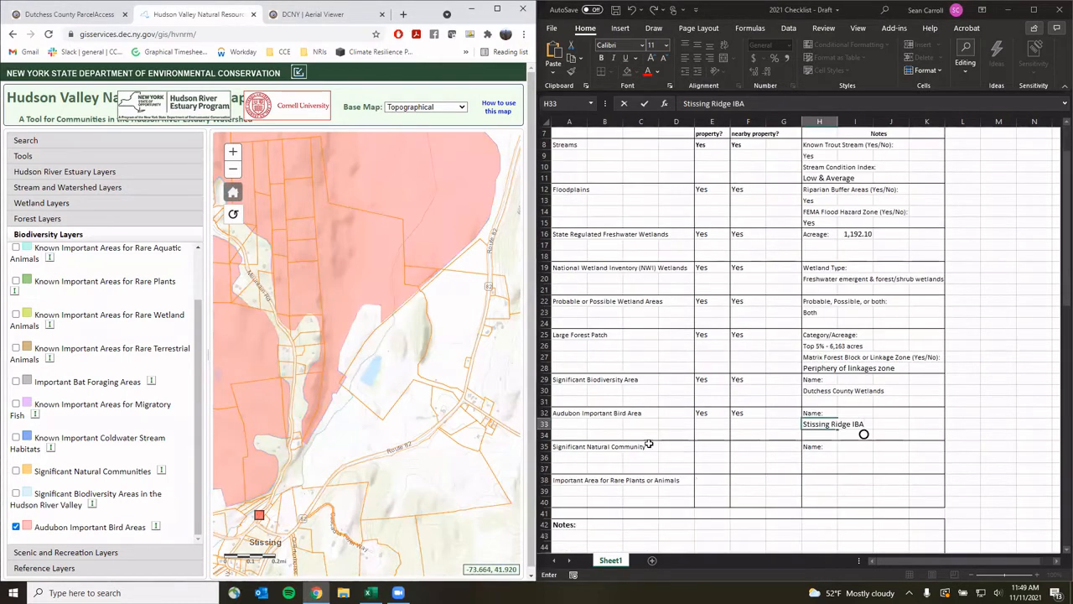
pyautogui.scroll(-1, 649, 444)
pyautogui.click(628, 422)
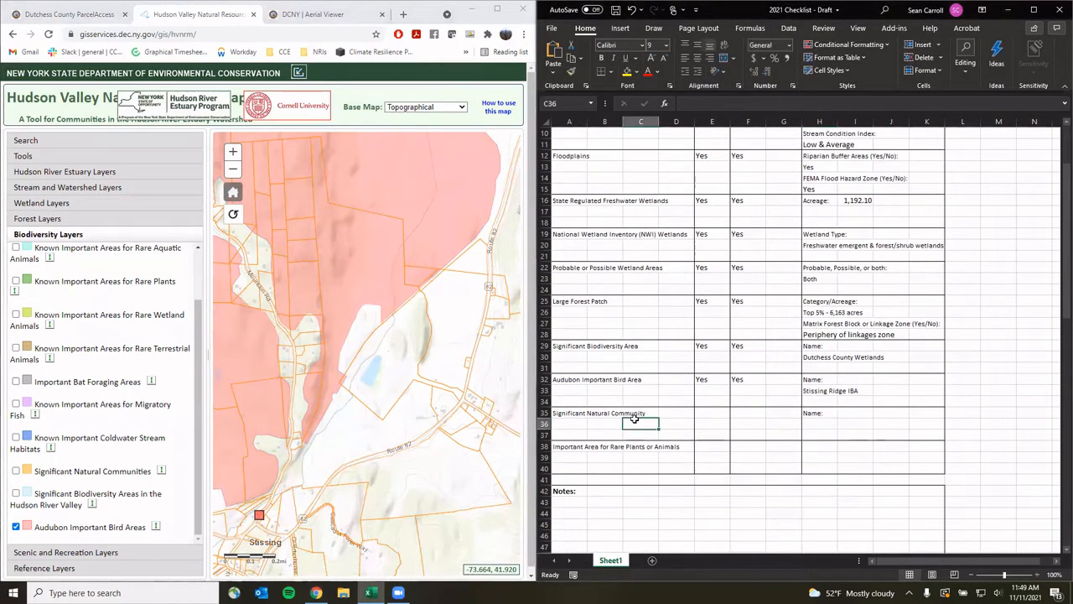
# Replace Audubon Important Bird Areas with the Significant Natural Communities layer and close the parcel popup
pyautogui.click(16, 526)
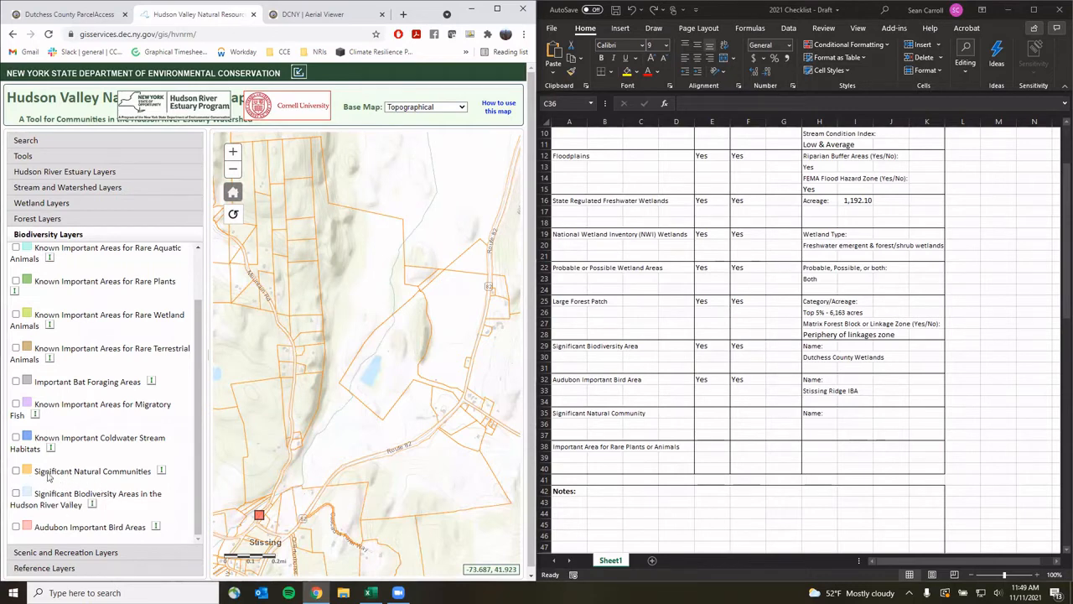
pyautogui.click(15, 472)
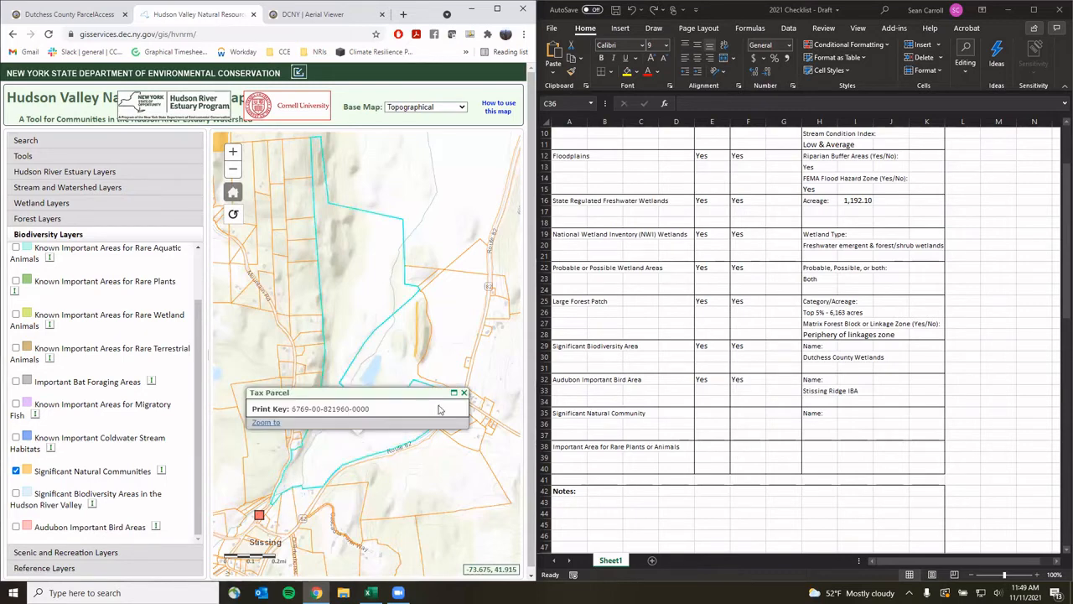
pyautogui.click(464, 392)
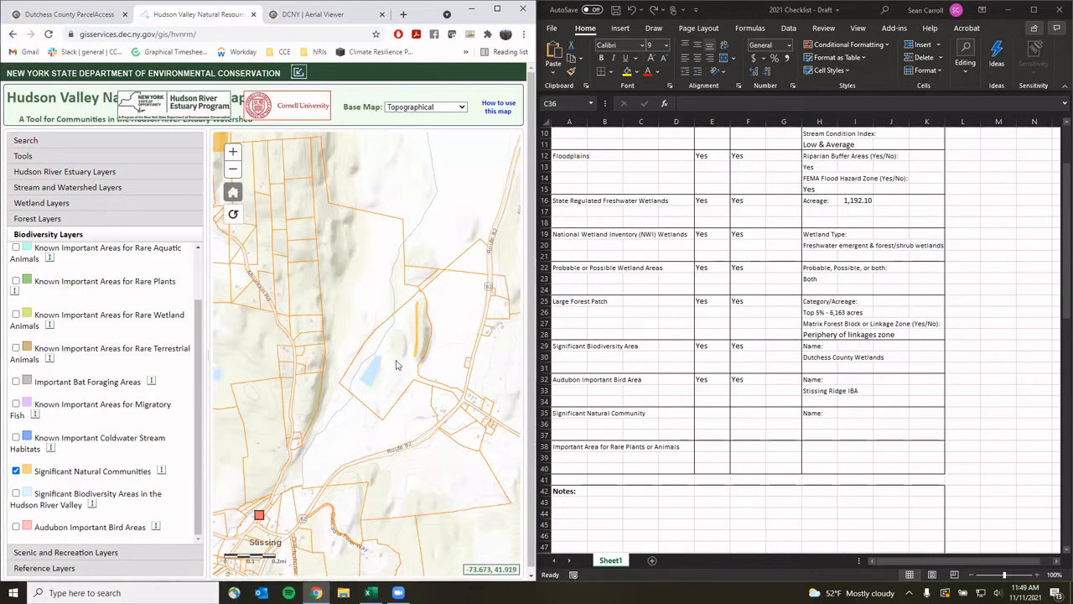
# Answer Significant Natural Community as No on-property and Yes nearby
pyautogui.click(709, 410)
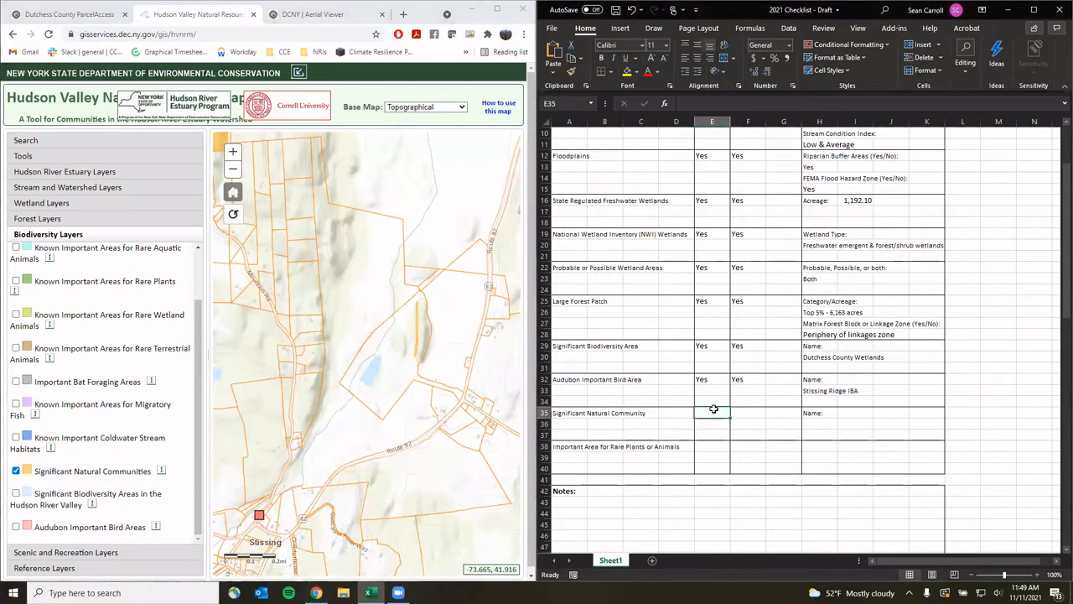
pyautogui.write('No')
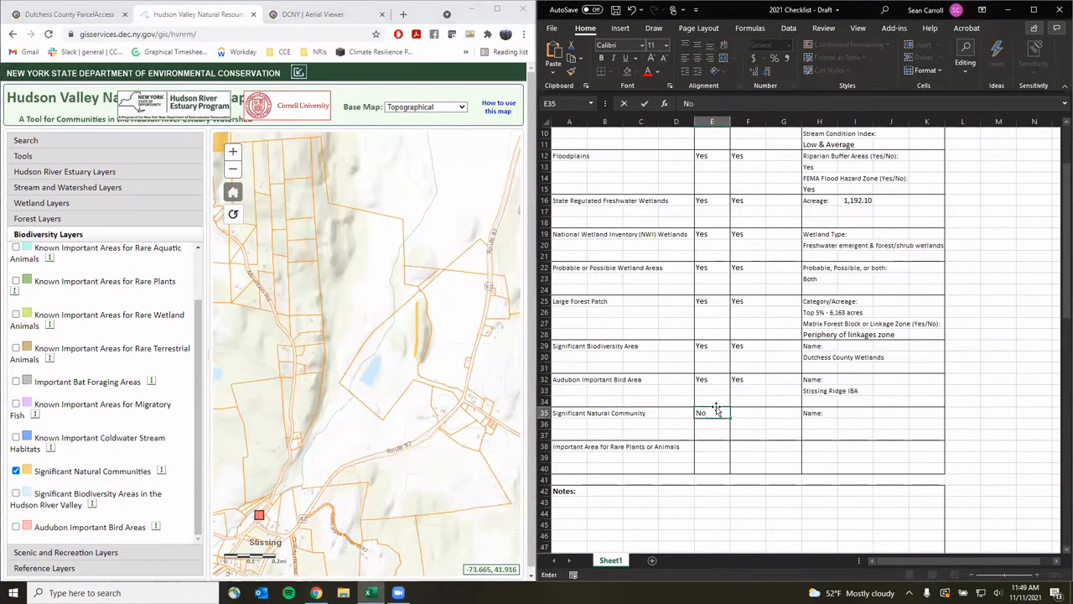
pyautogui.click(740, 411)
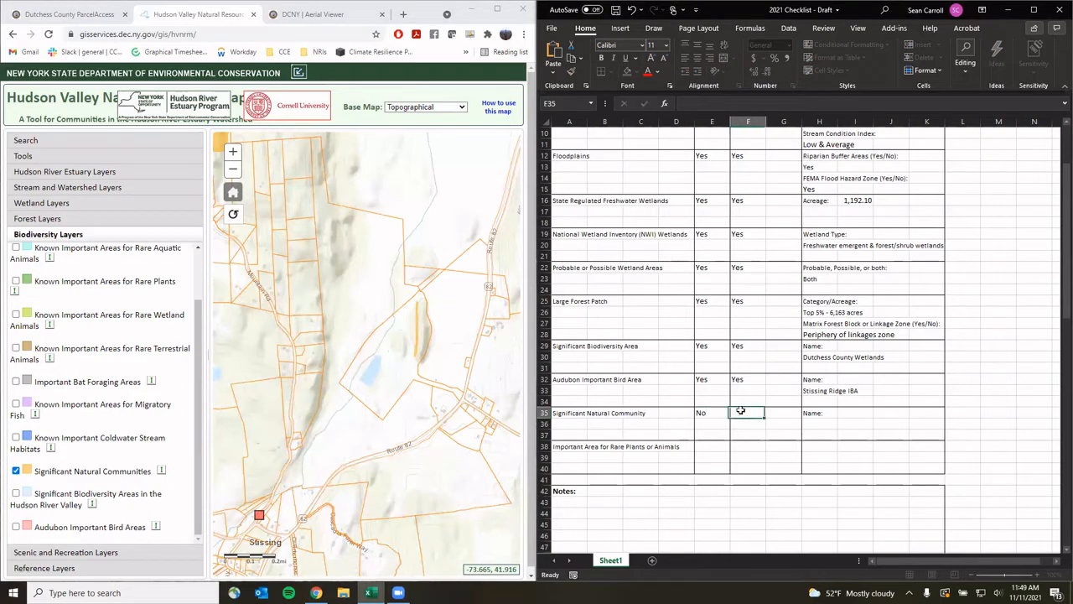
pyautogui.write('Yes')
# Note 'Adjacent: Calcareous cliff community' from the nearby community's details, then close the popup and zoom out
pyautogui.click(418, 348)
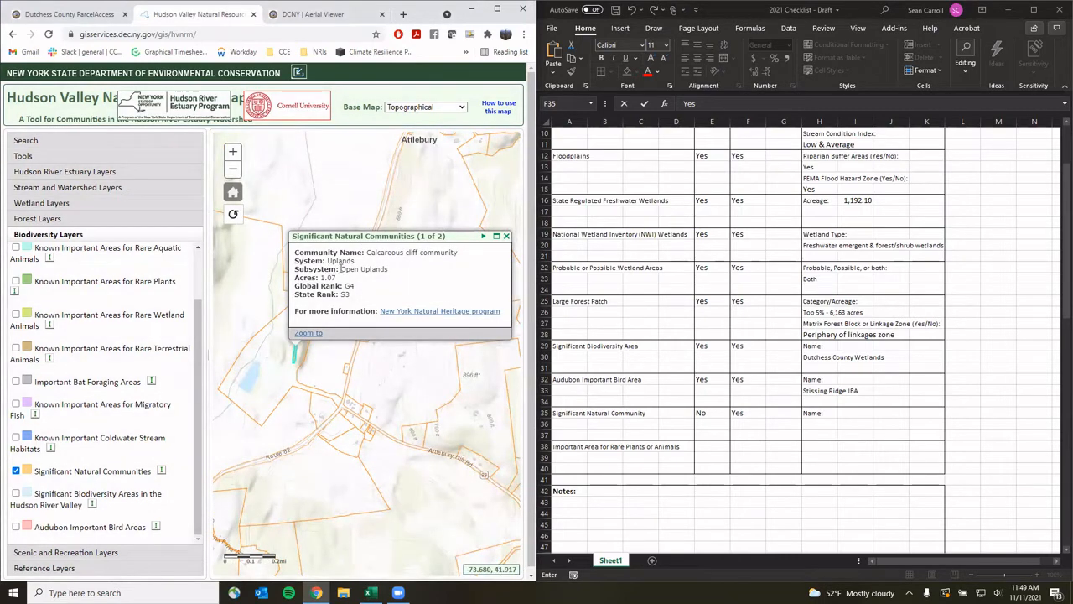
pyautogui.click(818, 424)
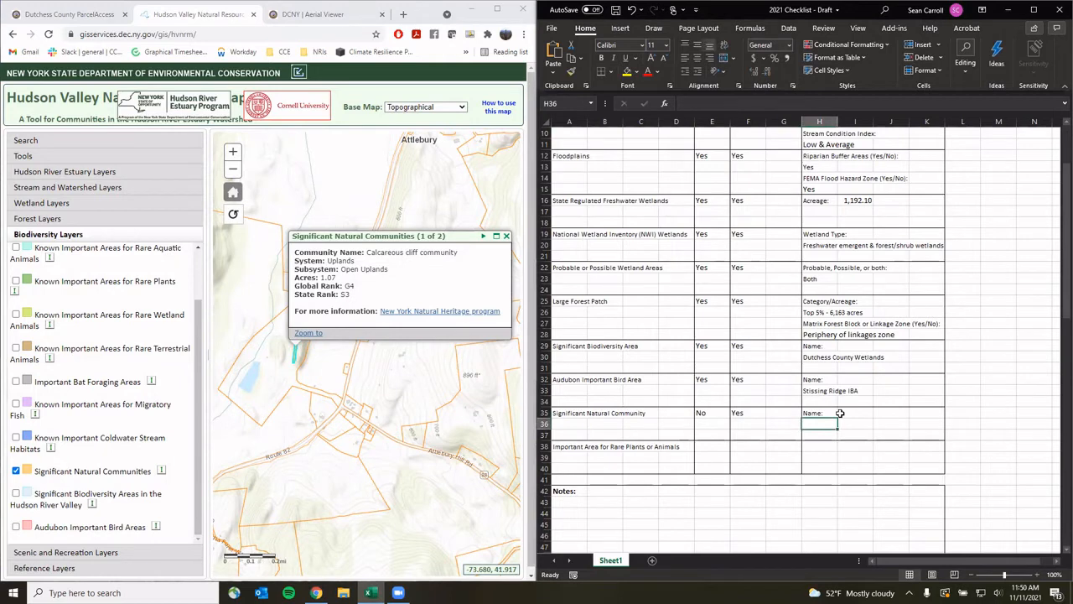
pyautogui.write('Adhe')
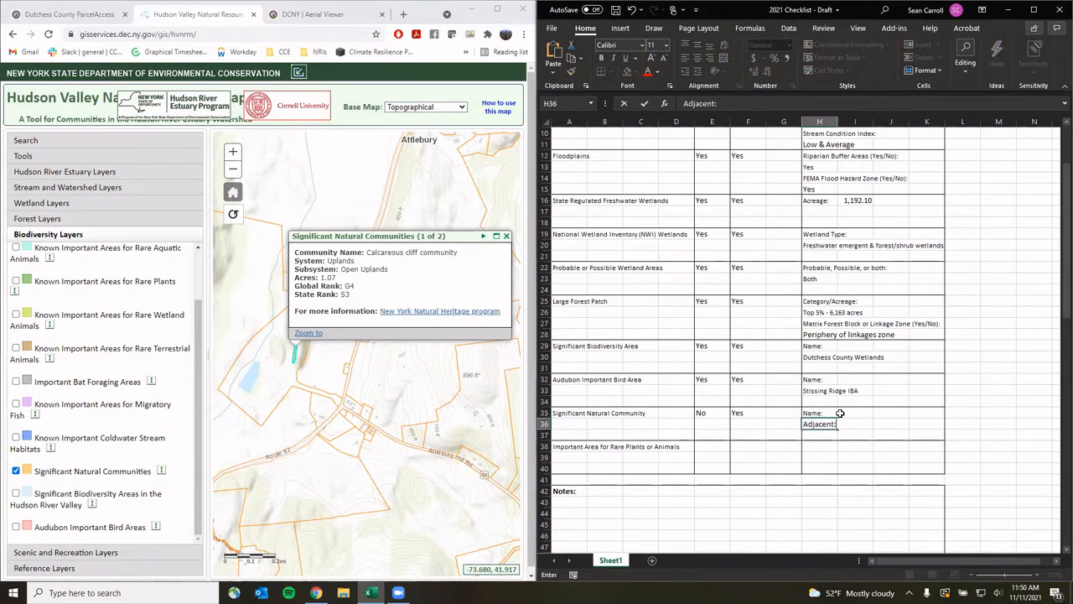
pyautogui.write('cent: Calcareous clu')
pyautogui.write('ff community')
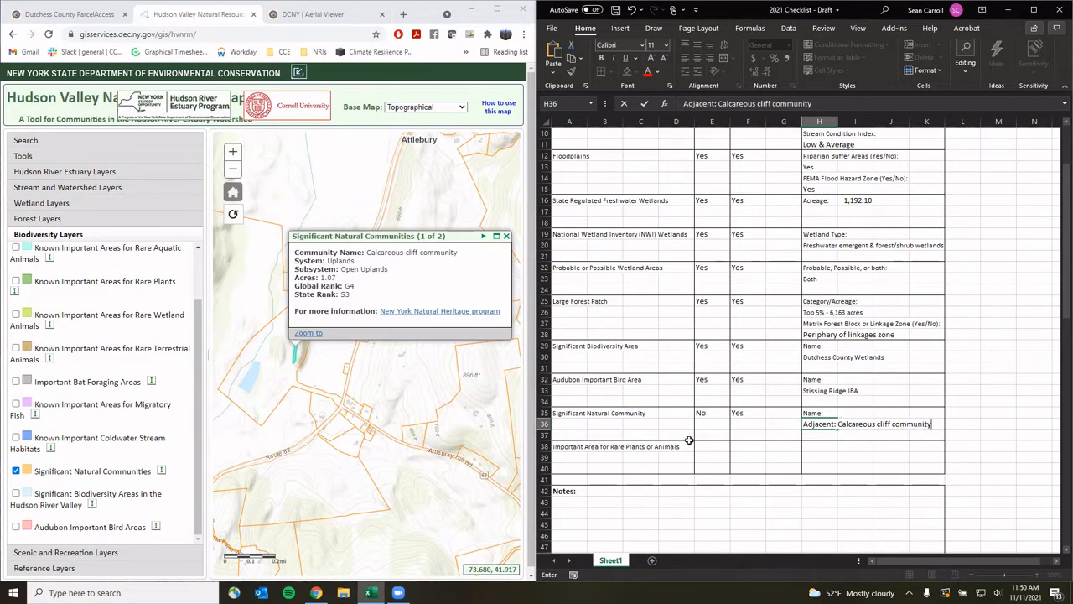
pyautogui.click(507, 237)
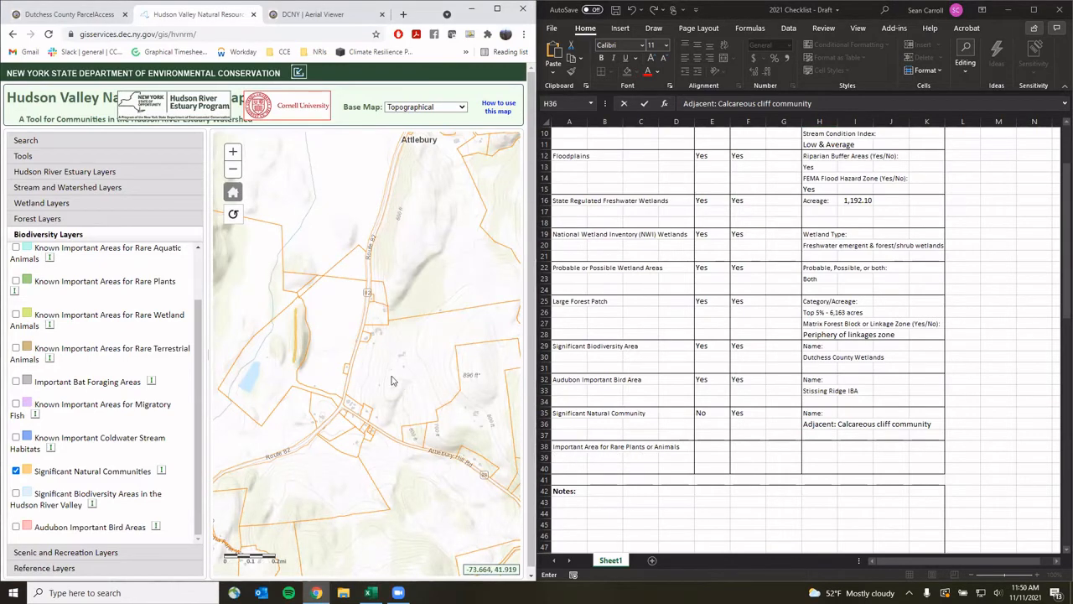
pyautogui.scroll(-2, 451, 360)
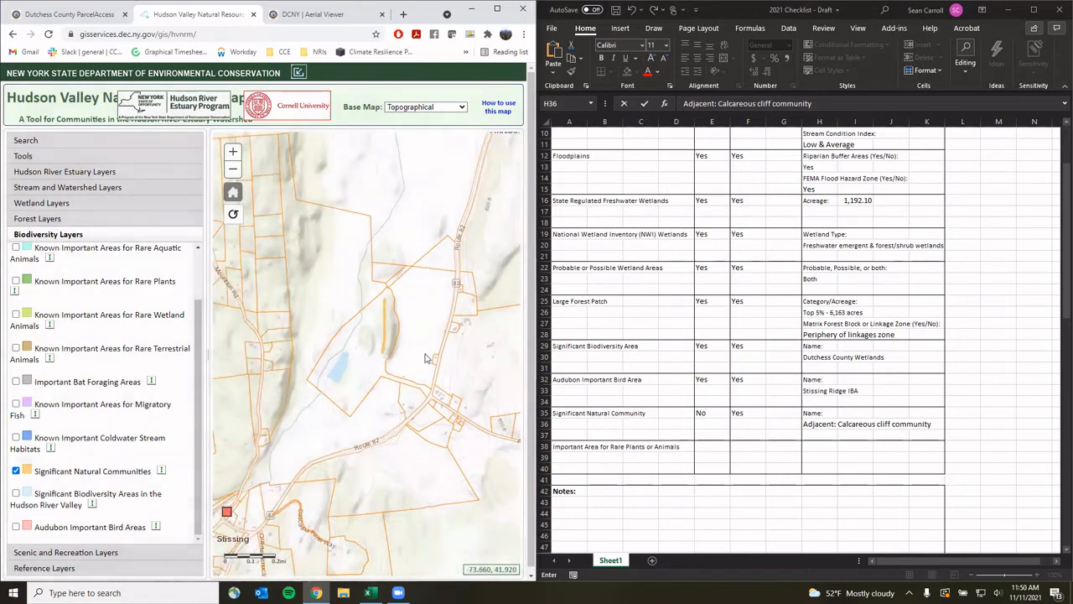
# Hide Significant Natural Communities, briefly preview Rare Aquatic Animals and Rare Plants, then show Rare Wetland Animals
pyautogui.click(15, 471)
pyautogui.scroll(3, 43, 279)
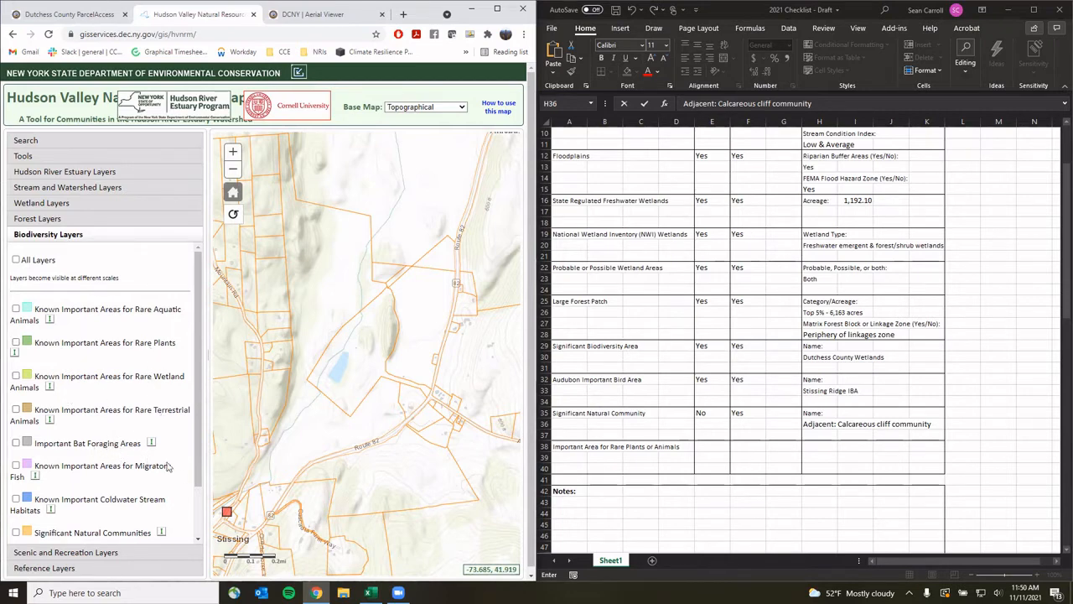
pyautogui.click(16, 309)
pyautogui.click(15, 308)
pyautogui.click(15, 343)
pyautogui.click(15, 343)
pyautogui.click(15, 375)
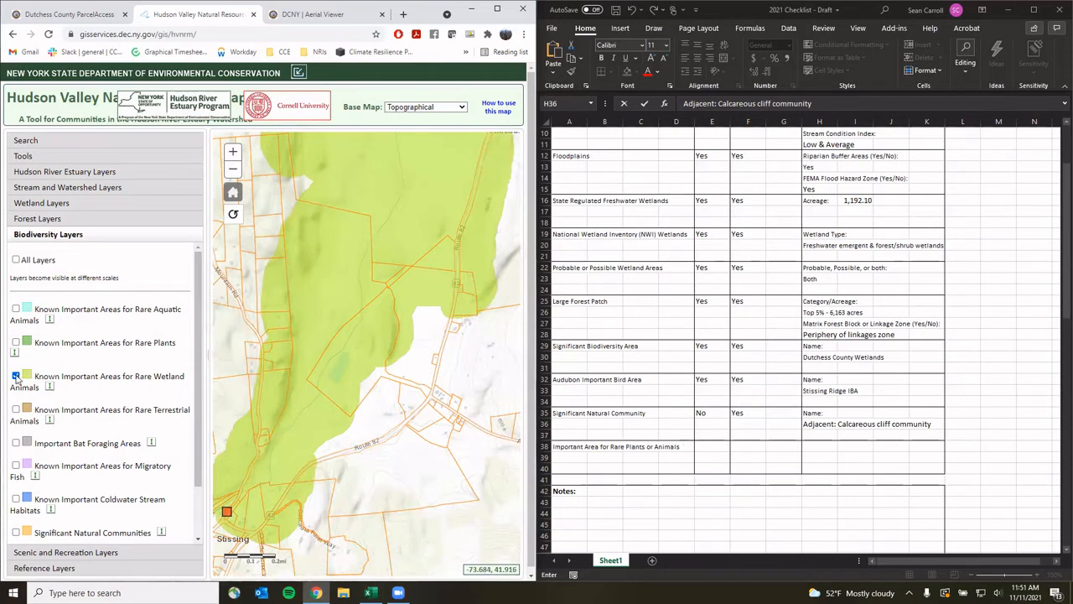
# Confirm the property lies in a Rare Wetland Animals area, then hide that layer
pyautogui.click(320, 305)
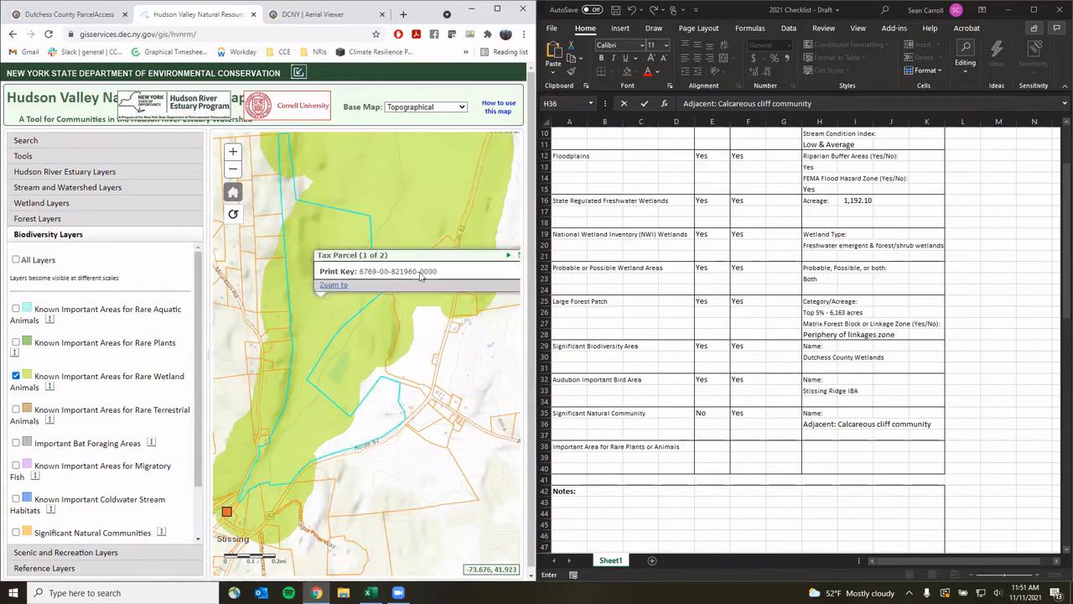
pyautogui.click(508, 255)
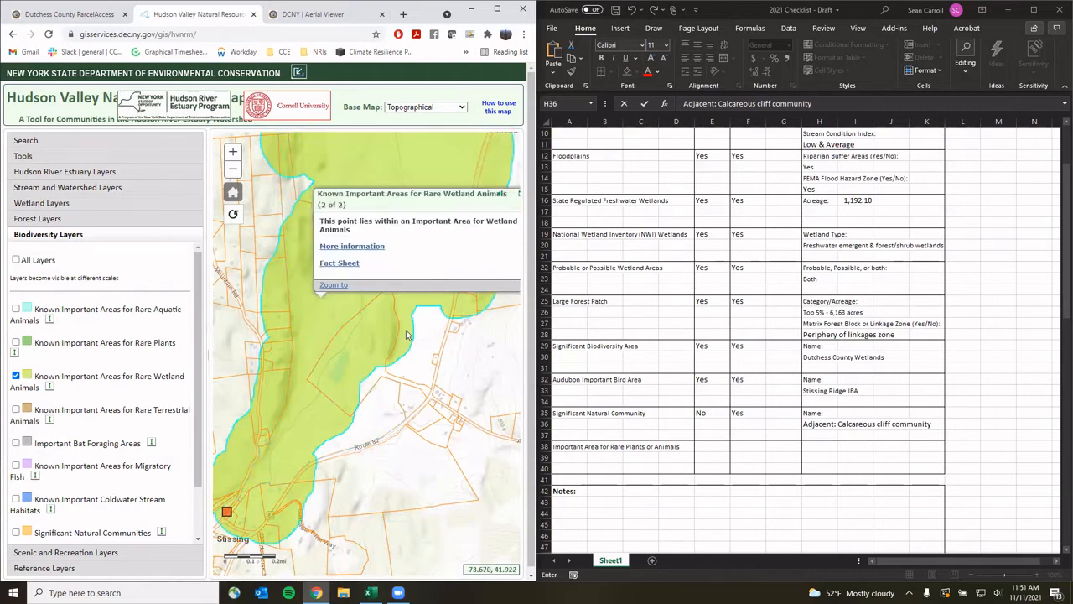
pyautogui.moveTo(417, 351); pyautogui.dragTo(385, 367)
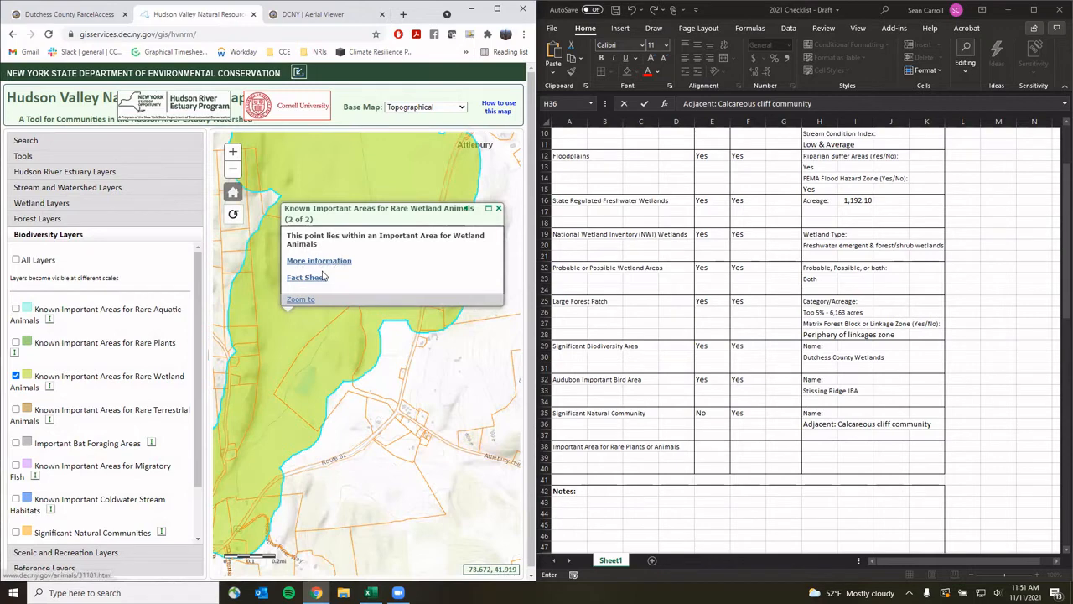
pyautogui.click(498, 208)
pyautogui.moveTo(331, 353); pyautogui.dragTo(386, 333)
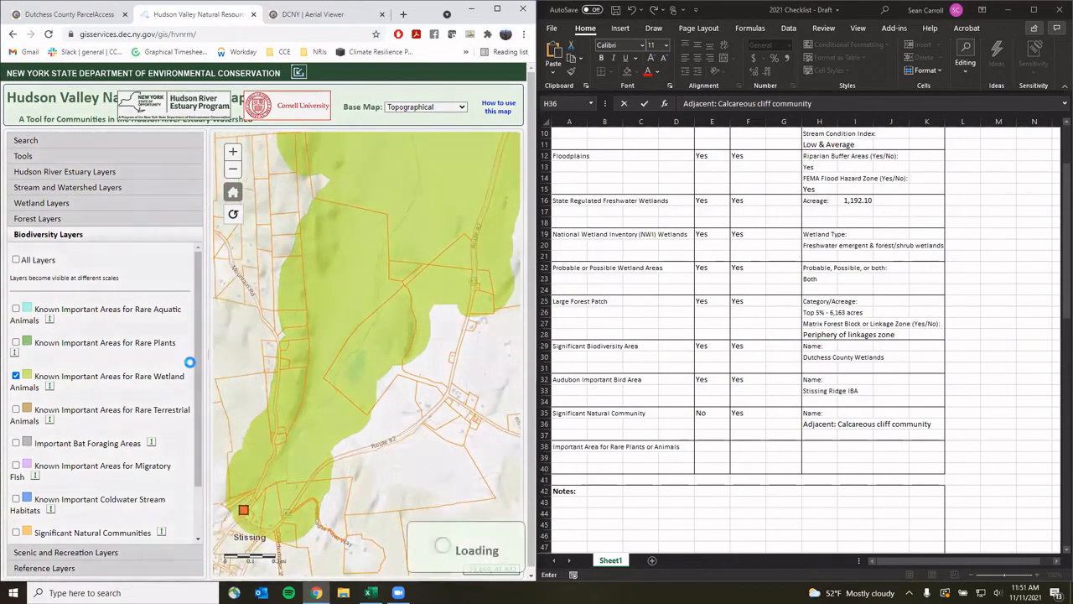
pyautogui.click(15, 377)
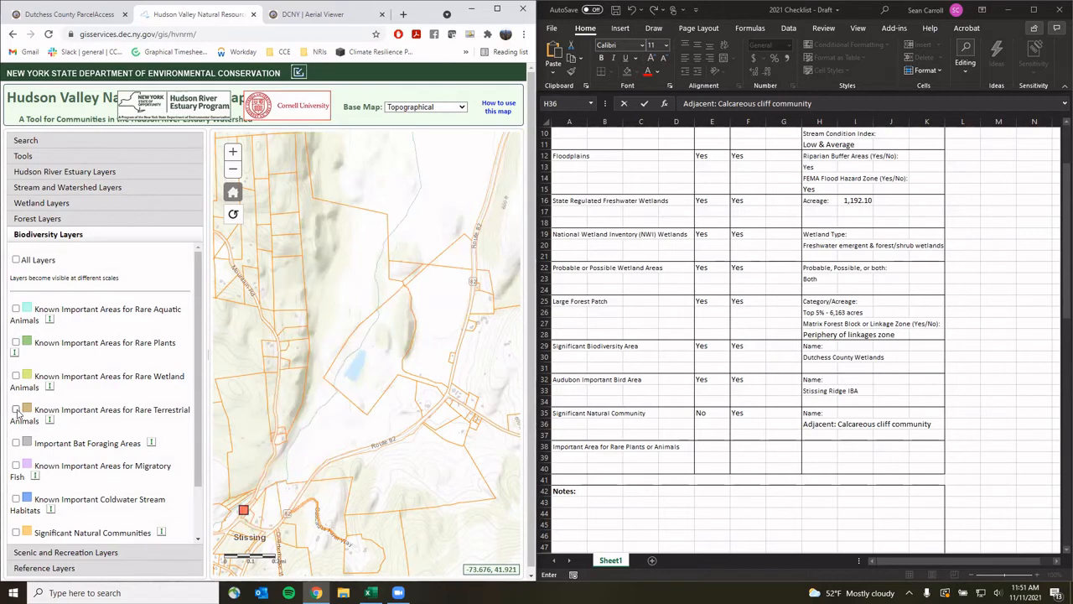
# Show Rare Terrestrial Animals, Bat Foraging and Migratory Fish layers and check the Migratory Fish result
pyautogui.click(16, 410)
pyautogui.click(16, 443)
pyautogui.click(16, 466)
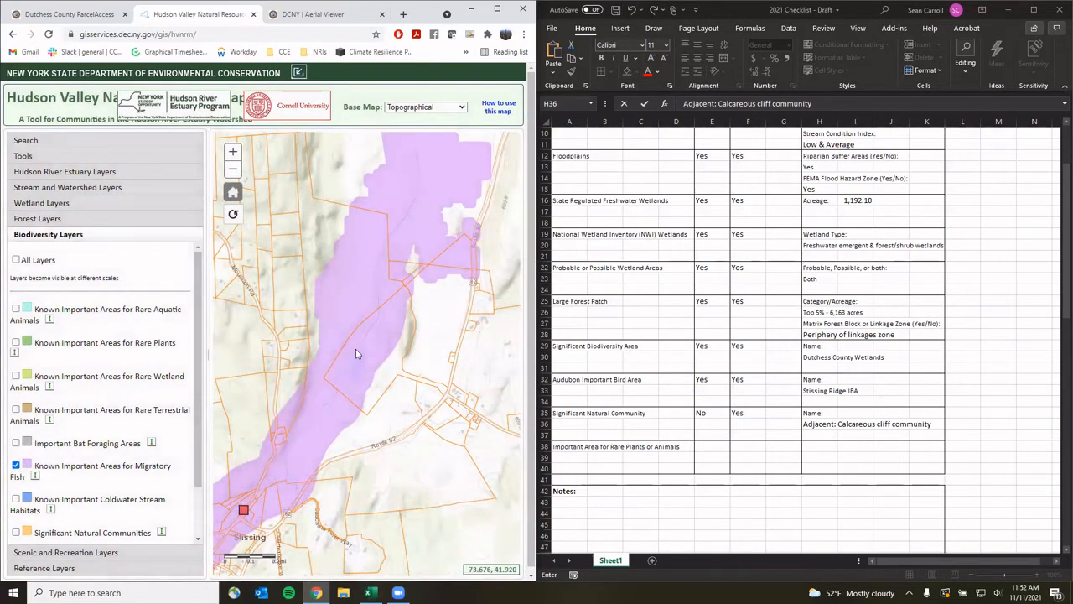
pyautogui.click(328, 419)
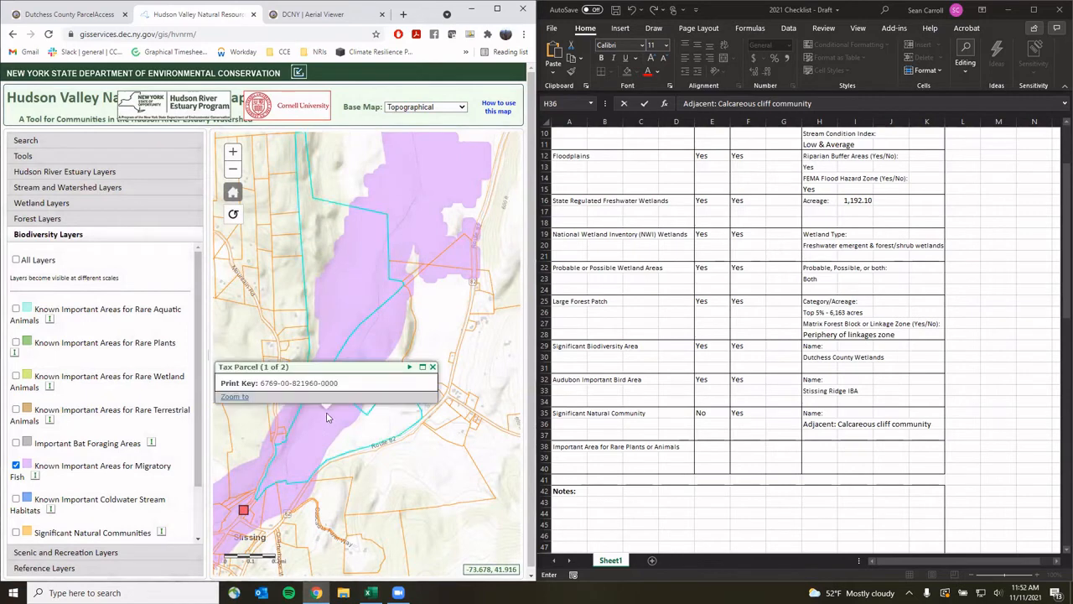
pyautogui.click(410, 367)
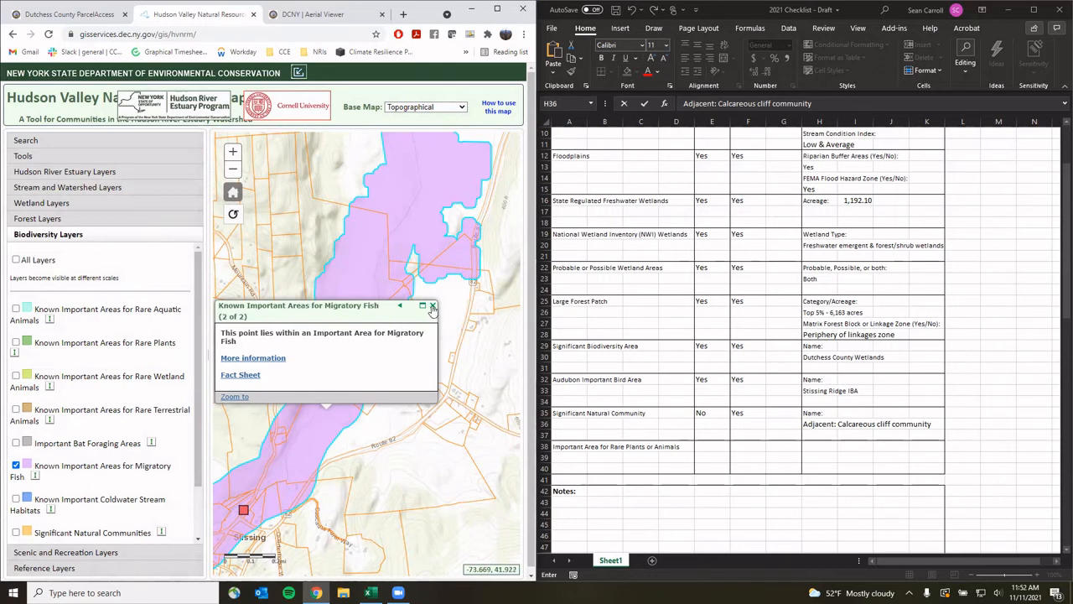
pyautogui.click(433, 307)
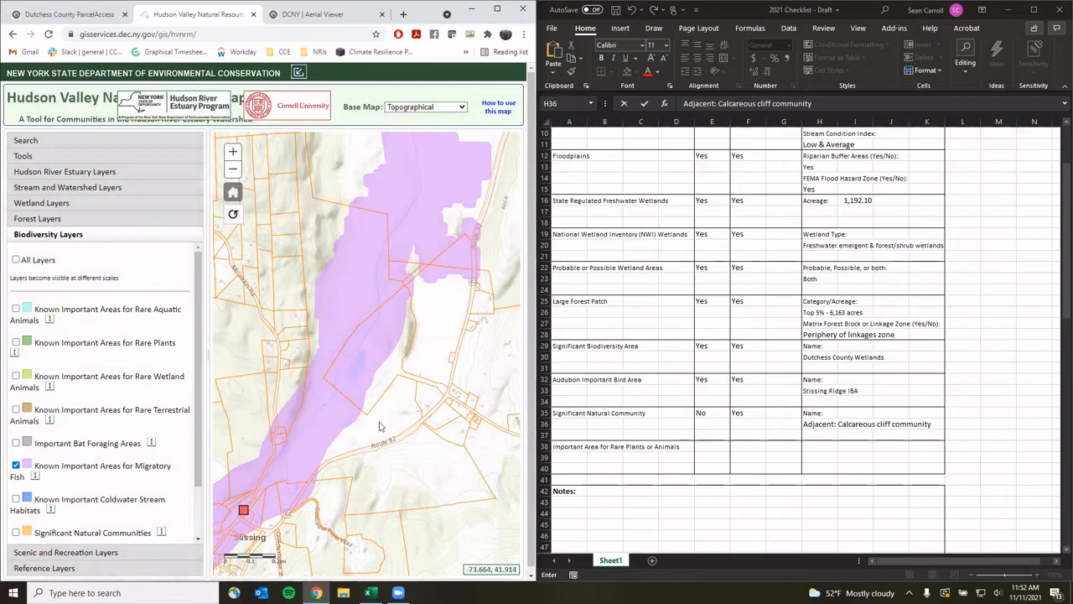
# Swap Migratory Fish for Coldwater Stream Habitats and confirm it covers the property
pyautogui.click(15, 466)
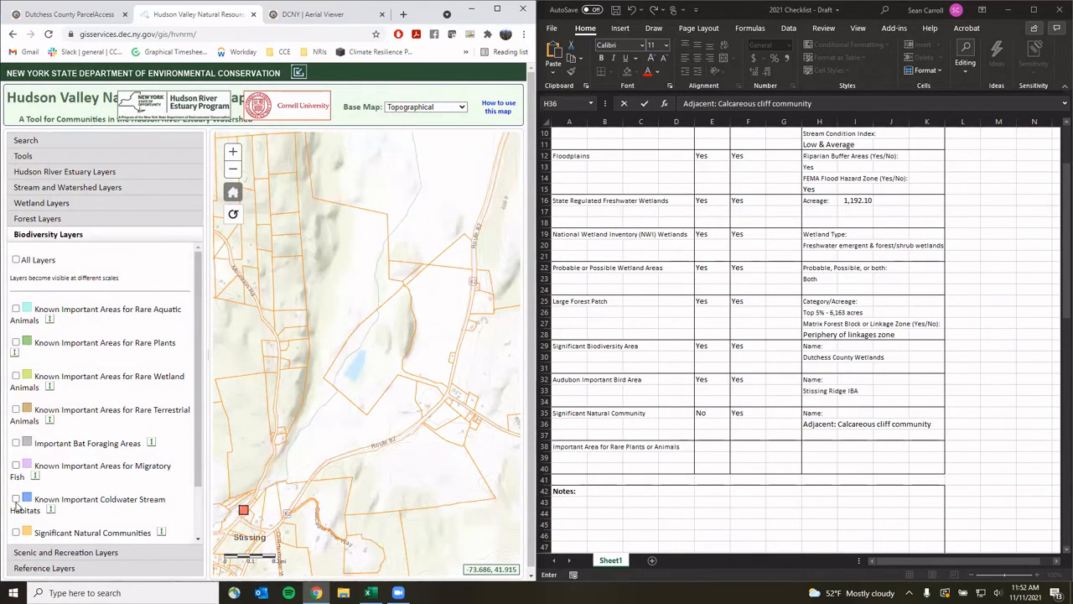
pyautogui.click(16, 500)
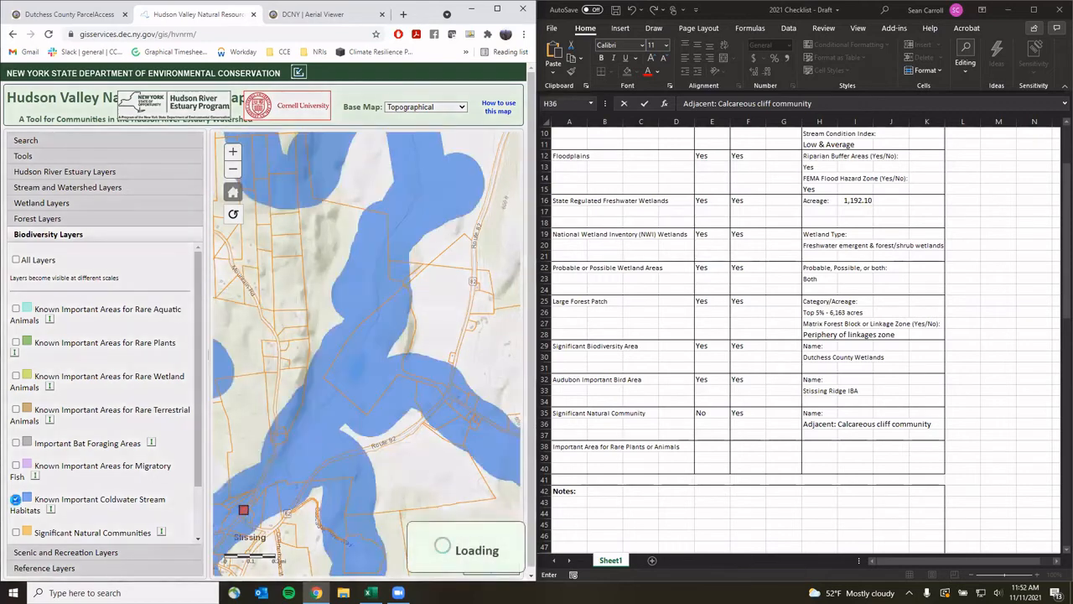
pyautogui.click(326, 408)
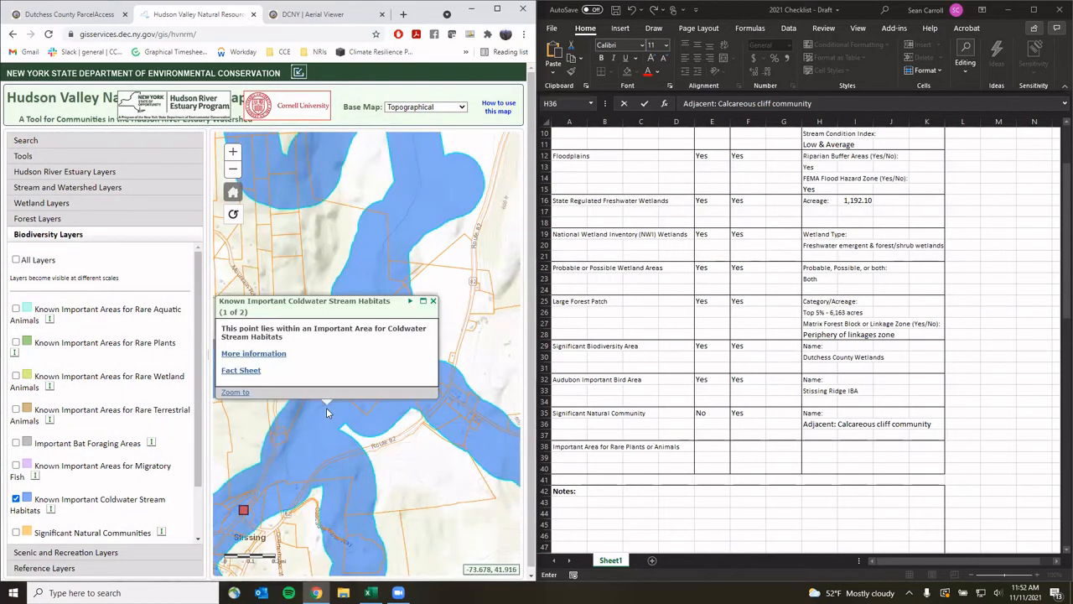
pyautogui.click(433, 302)
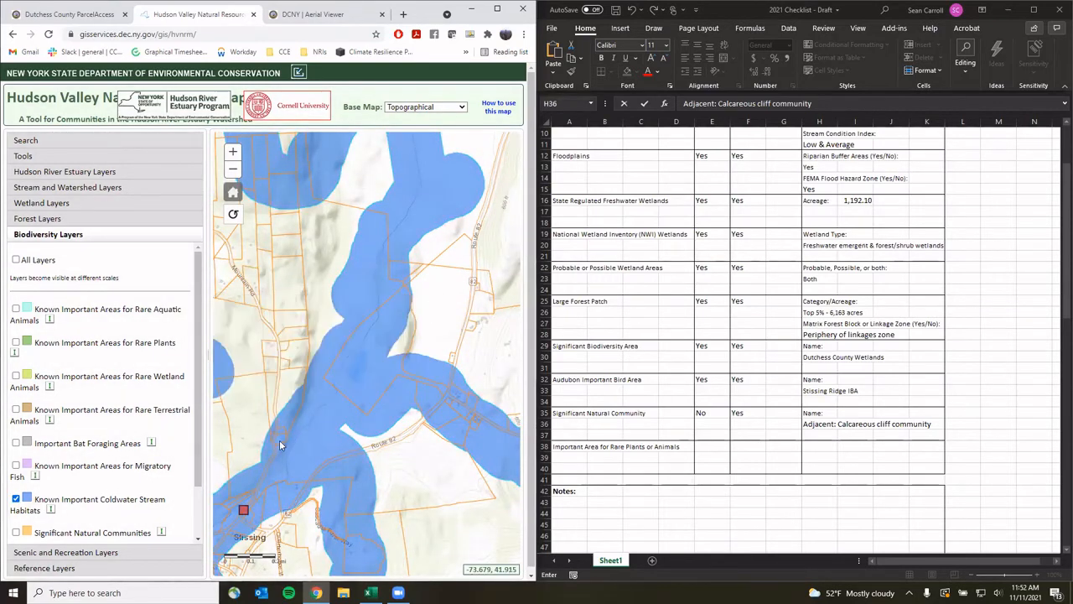
# Answer Yes in E38 and F38 for rare plants or animals, on and near the property
pyautogui.click(711, 445)
pyautogui.write('Yes')
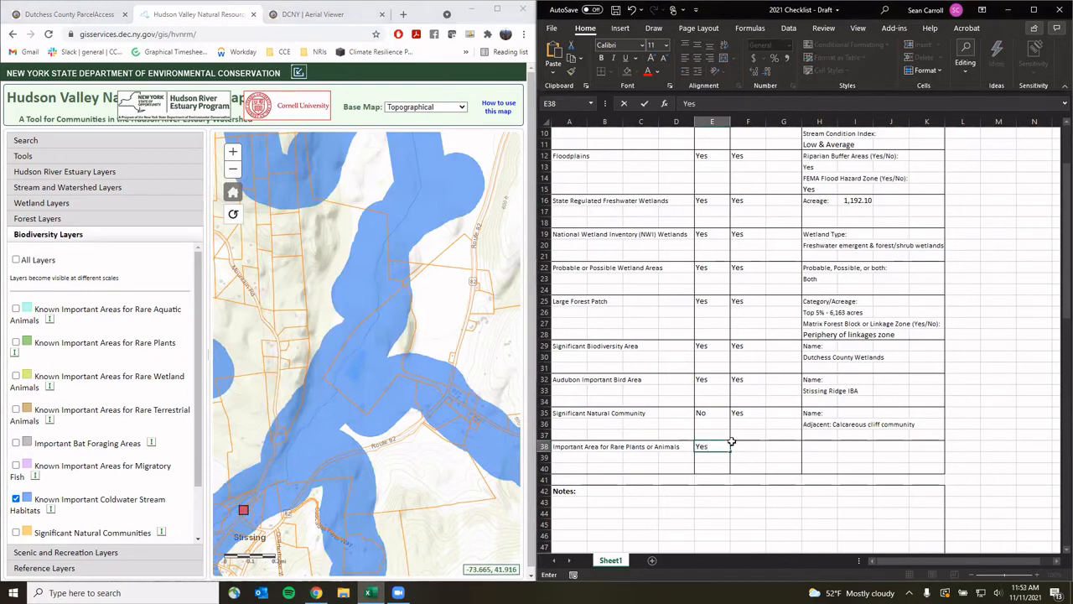
pyautogui.click(732, 443)
pyautogui.write('Yes')
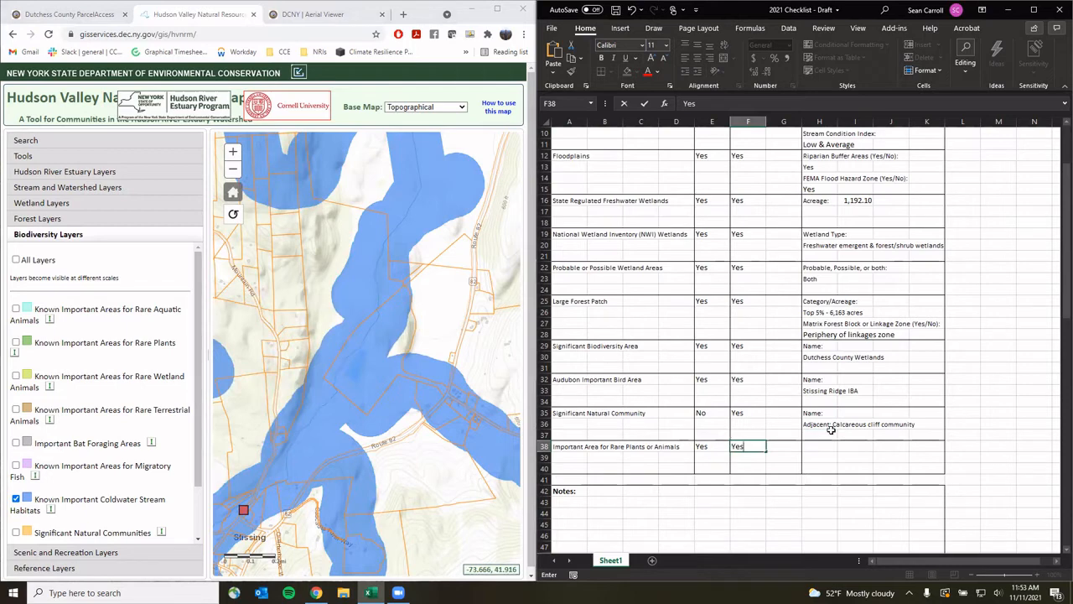
# Note 'Rare wetland animals, migratory fish,' in H38 and 'coldwater stream habitat' in H39
pyautogui.click(816, 451)
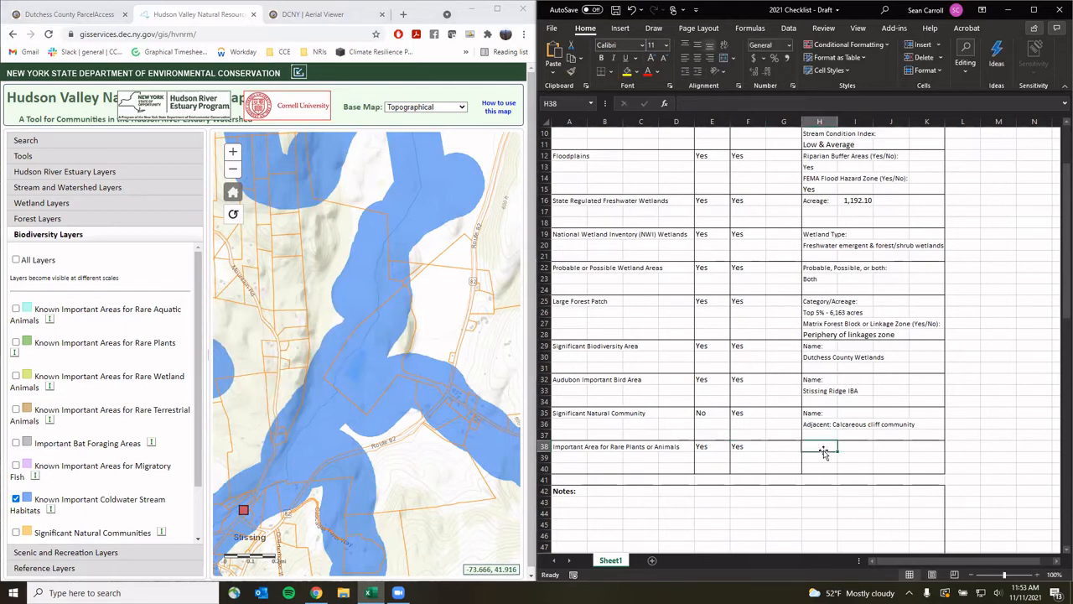
pyautogui.write('Rare wer')
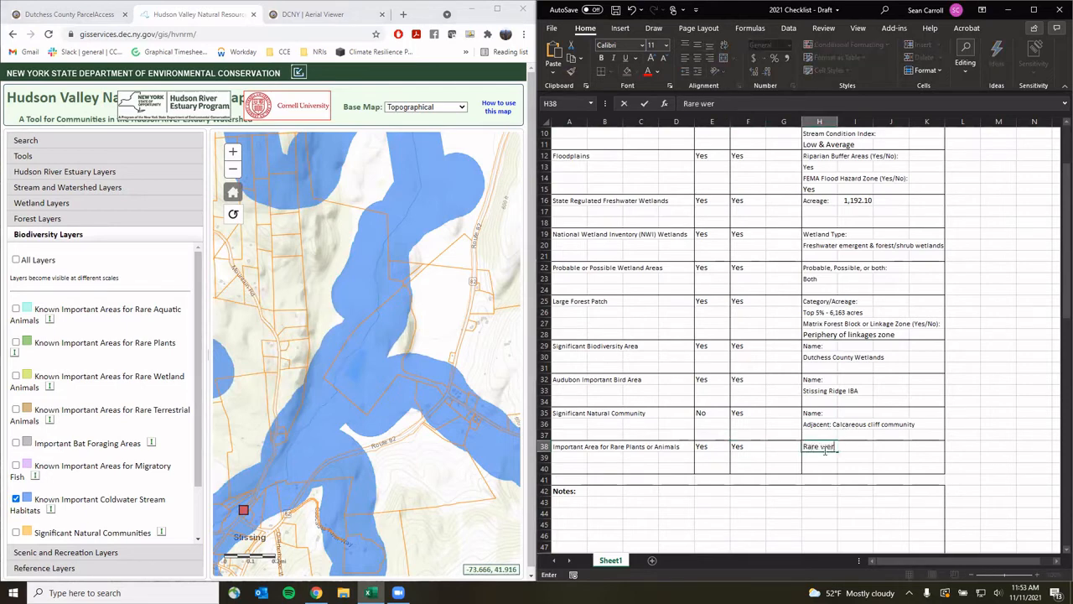
pyautogui.press('BackSpace')
pyautogui.write('tland animals, m')
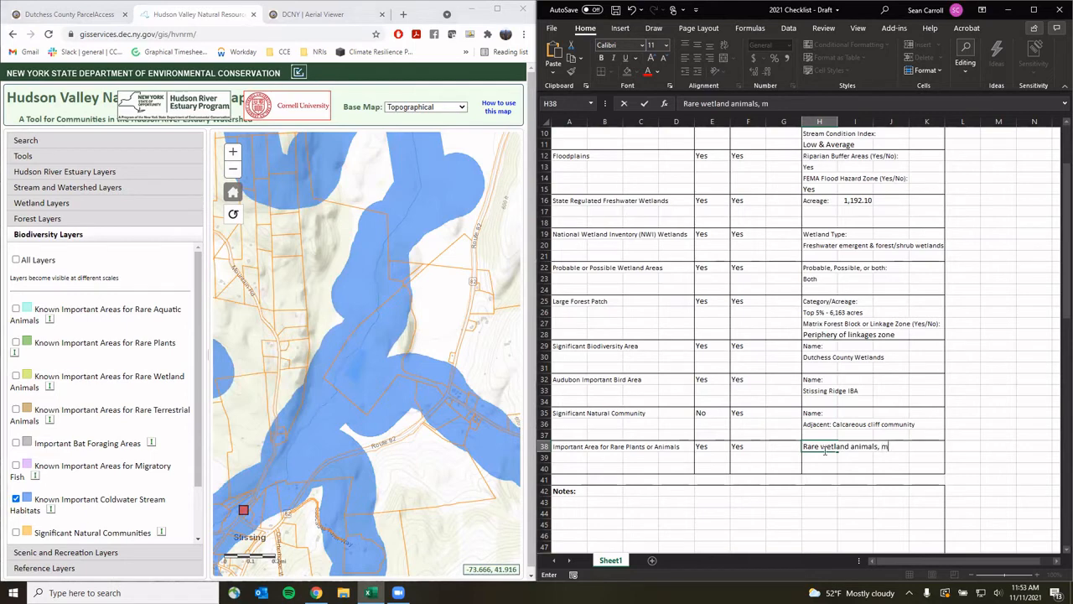
pyautogui.write('igratory fish, coldwa')
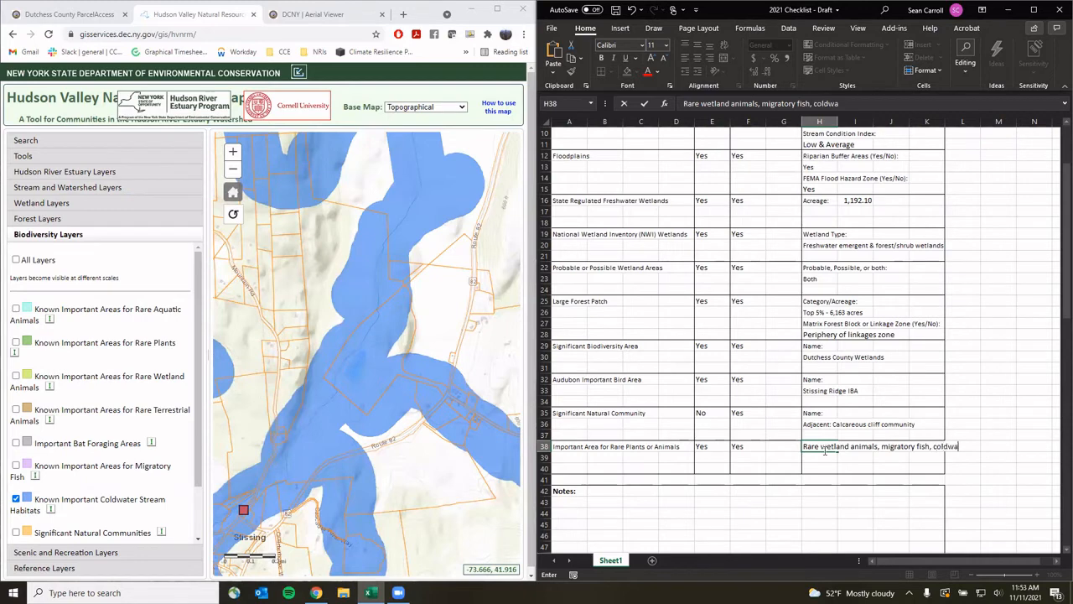
pyautogui.press('BackSpace')
pyautogui.press('BackSpace')
pyautogui.press('BackSpace')
pyautogui.press('BackSpace')
pyautogui.press('BackSpace')
pyautogui.press('Return')
pyautogui.write('copl')
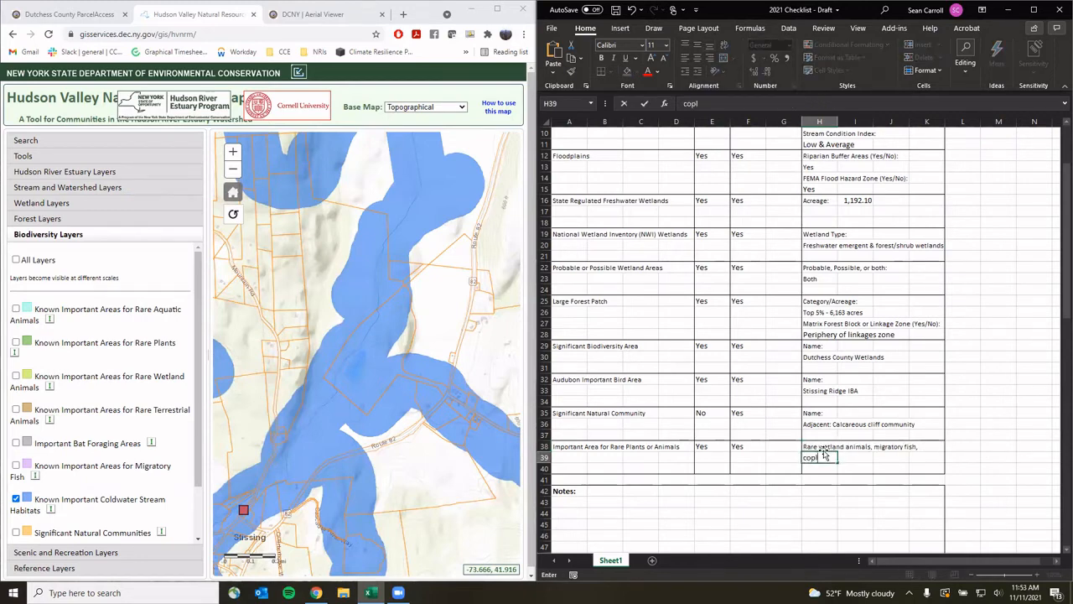
pyautogui.write(';l')
pyautogui.write('dwater stream habitat')
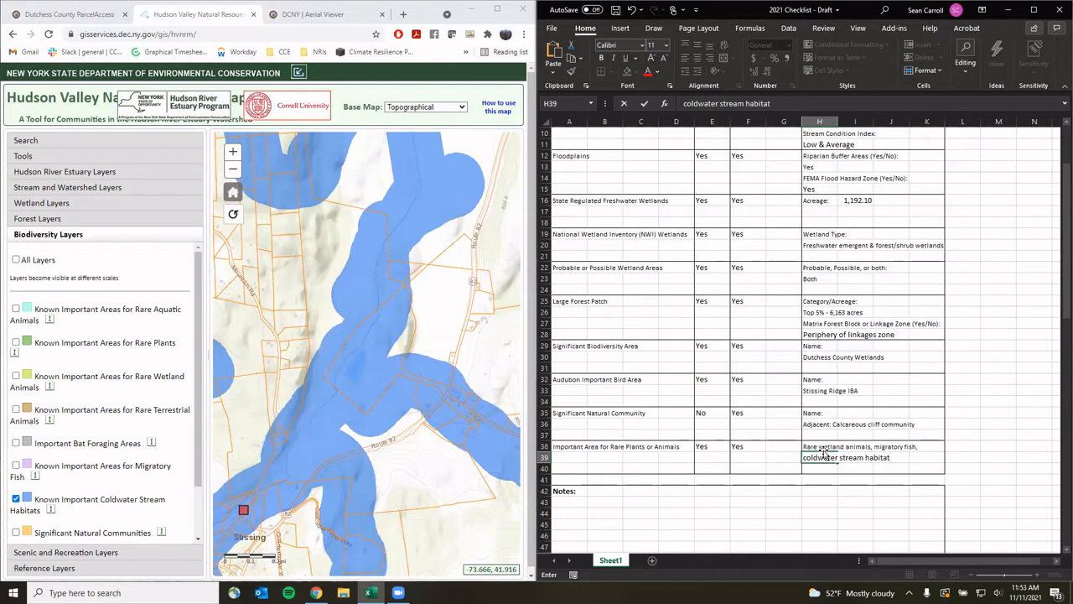
pyautogui.click(848, 466)
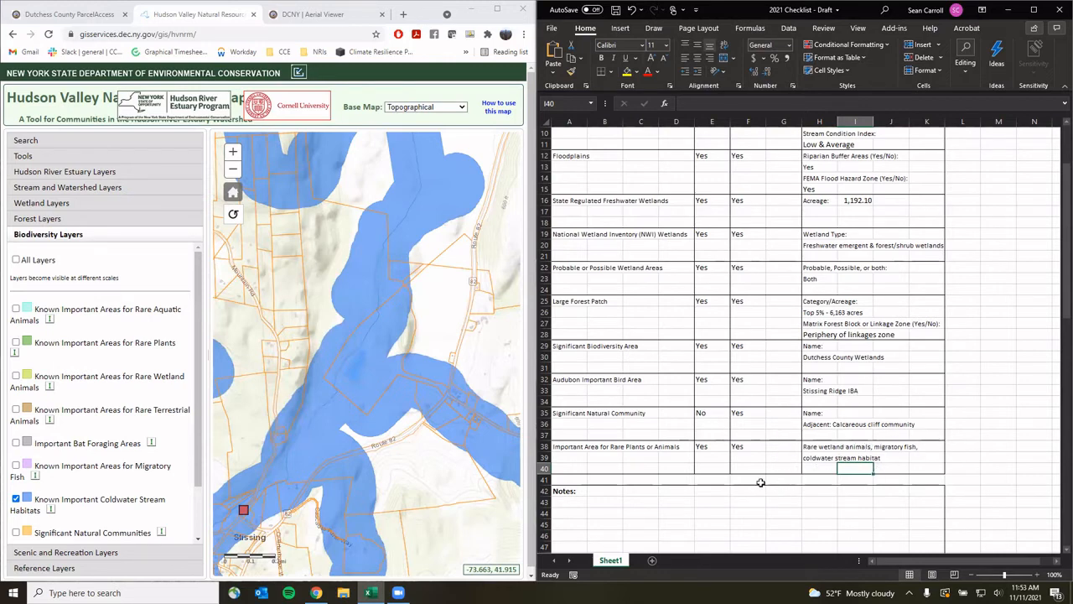
pyautogui.scroll(-1, 761, 483)
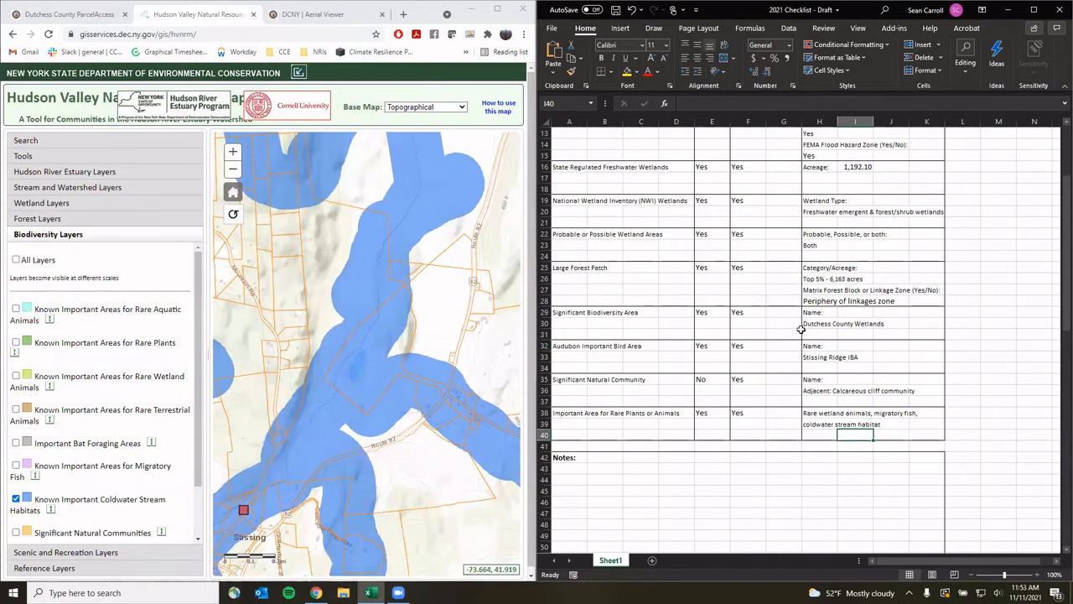
pyautogui.scroll(4, 754, 351)
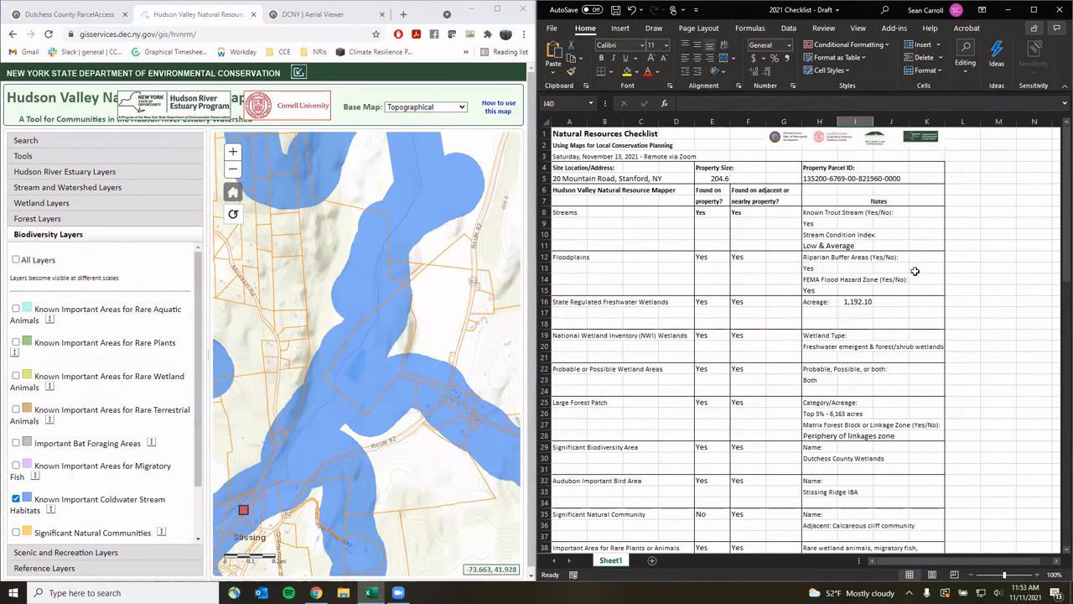
pyautogui.scroll(-12, 915, 271)
pyautogui.scroll(-5, 915, 271)
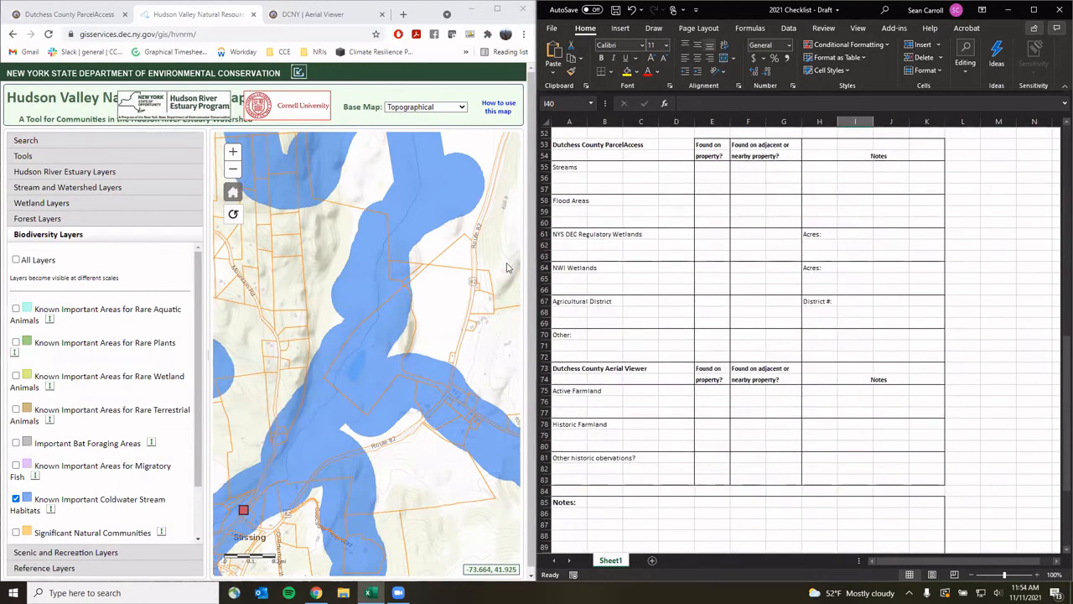
pyautogui.click(80, 19)
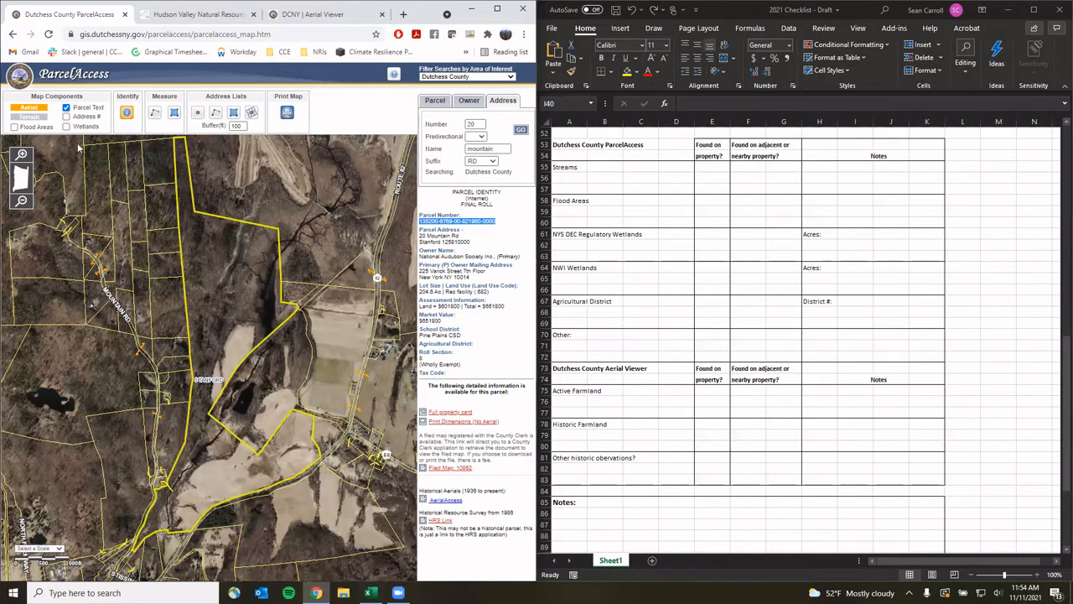
# Check streams on the terrain map, enter Yes in E55 and F55, then return to aerial view
pyautogui.click(40, 118)
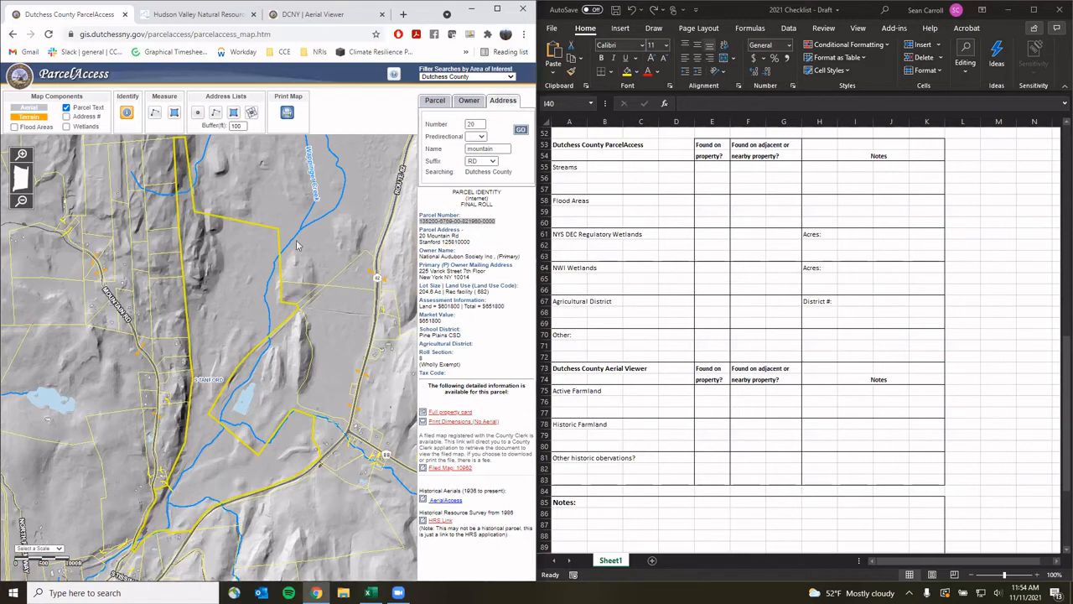
pyautogui.click(708, 168)
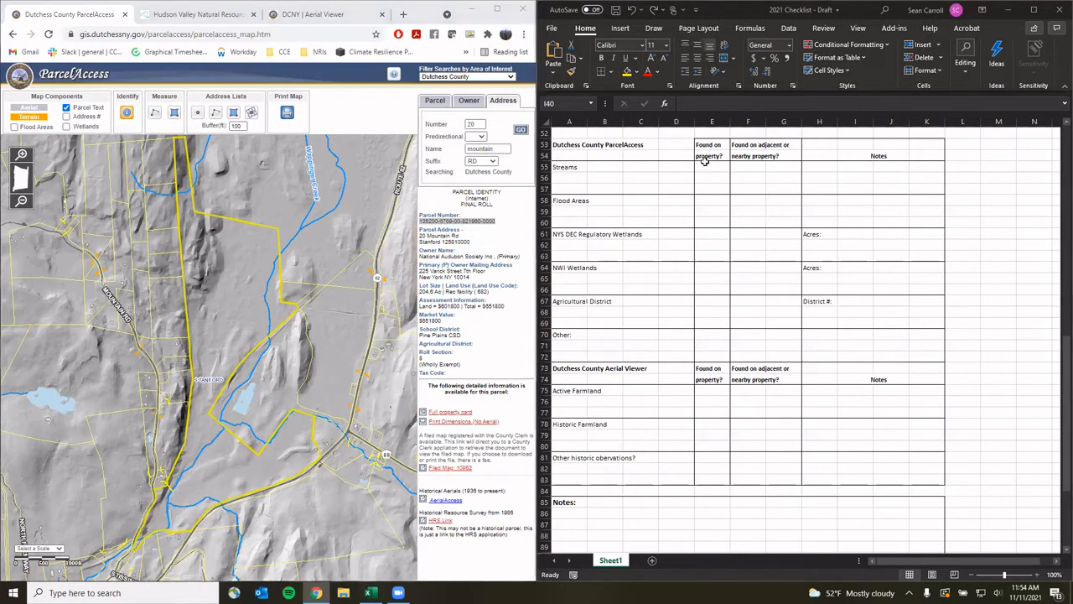
pyautogui.write('Yes')
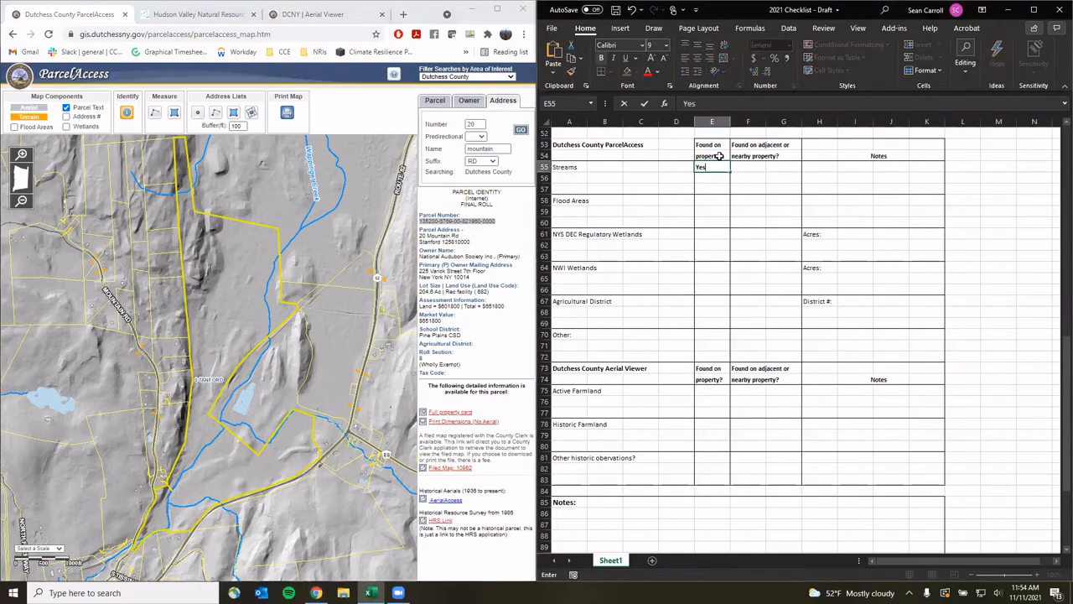
pyautogui.click(757, 171)
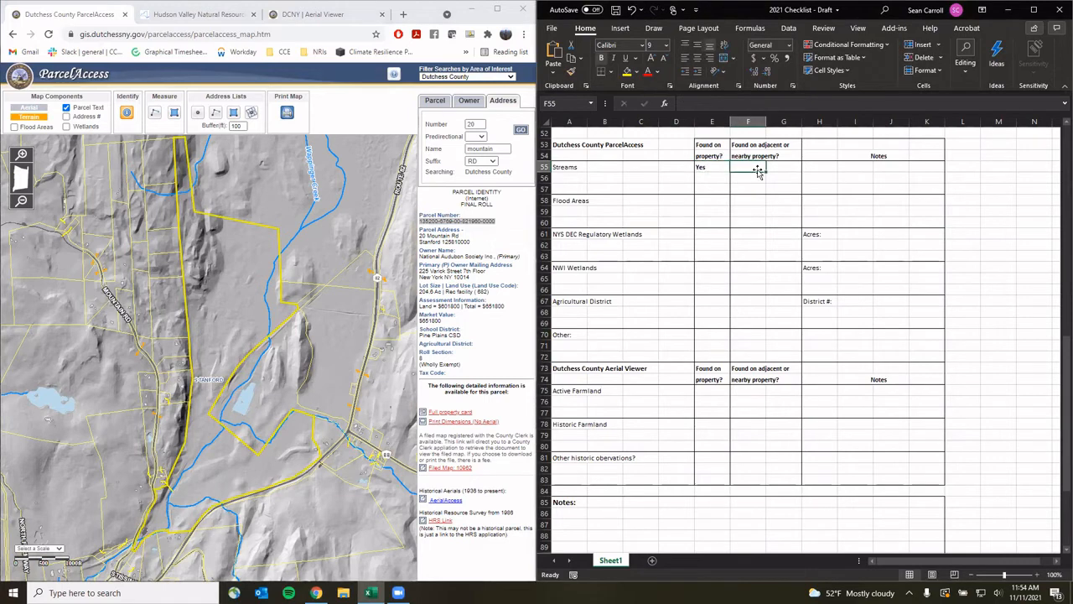
pyautogui.write('Yes')
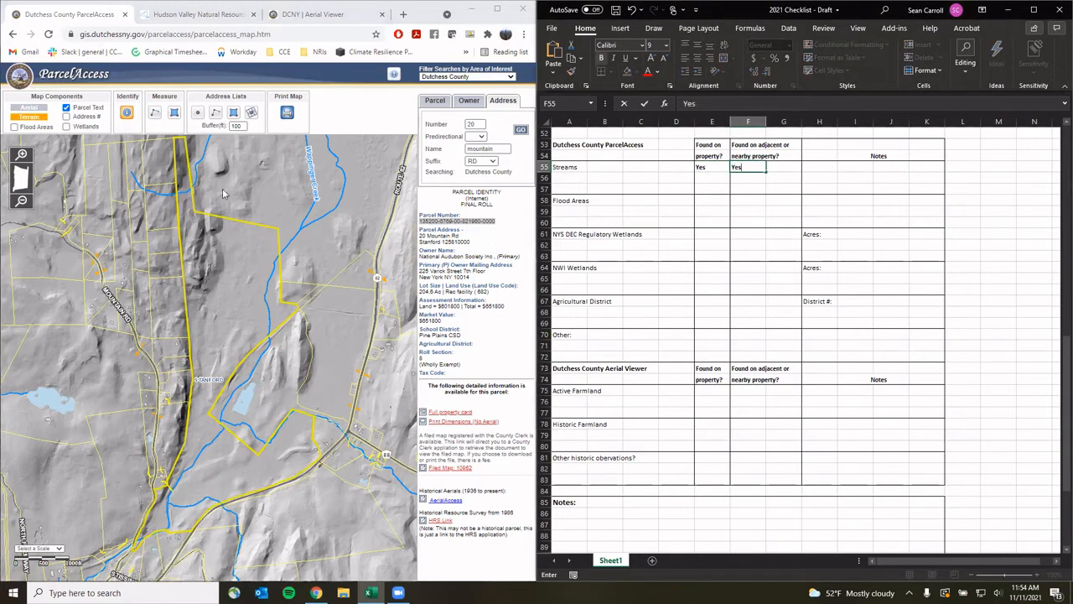
pyautogui.click(33, 113)
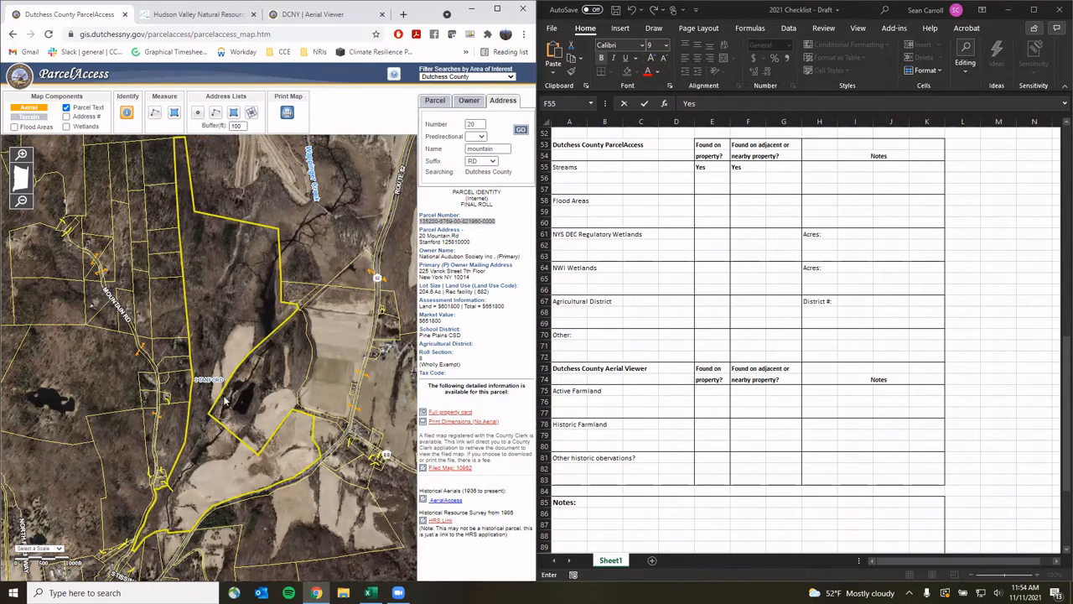
# Show the flood areas layer, mark Flood Areas Yes in E58 and F58, then hide it
pyautogui.click(14, 128)
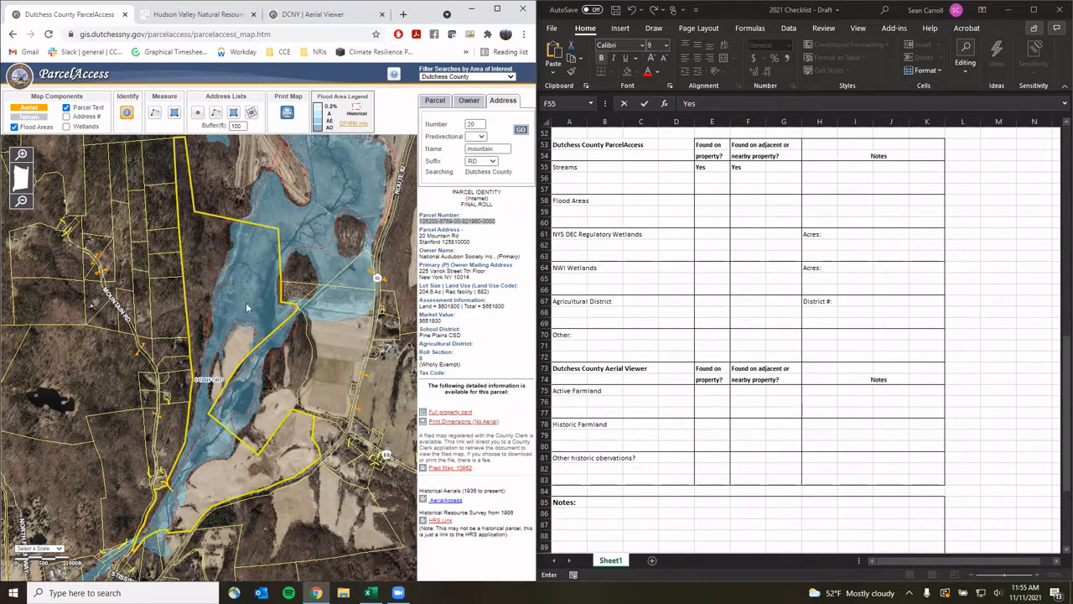
pyautogui.click(723, 198)
pyautogui.write('Ye')
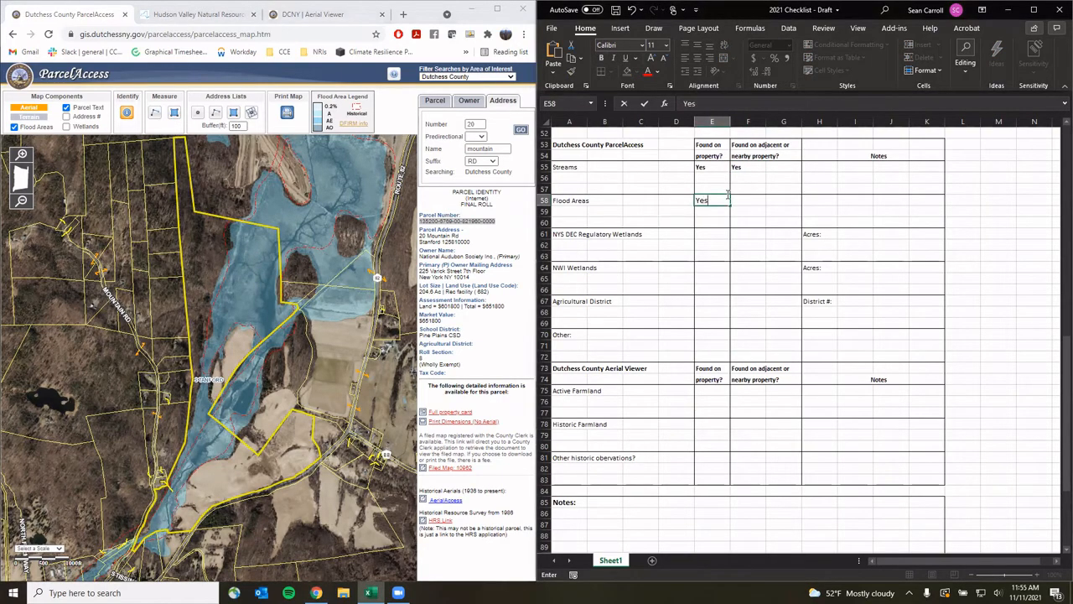
pyautogui.write('s')
pyautogui.press('Tab')
pyautogui.write('Yes')
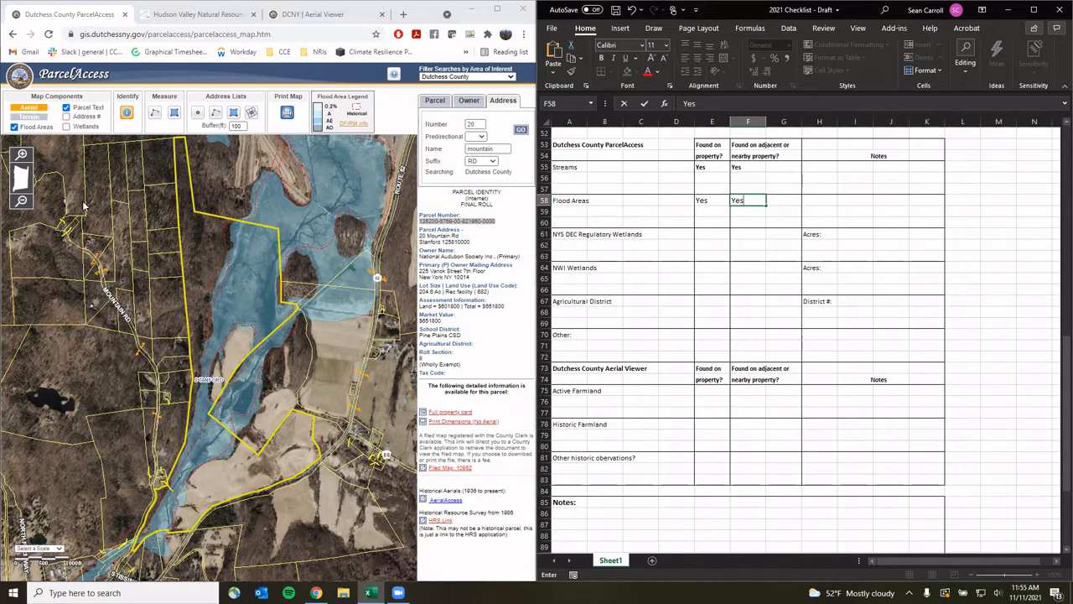
pyautogui.click(14, 128)
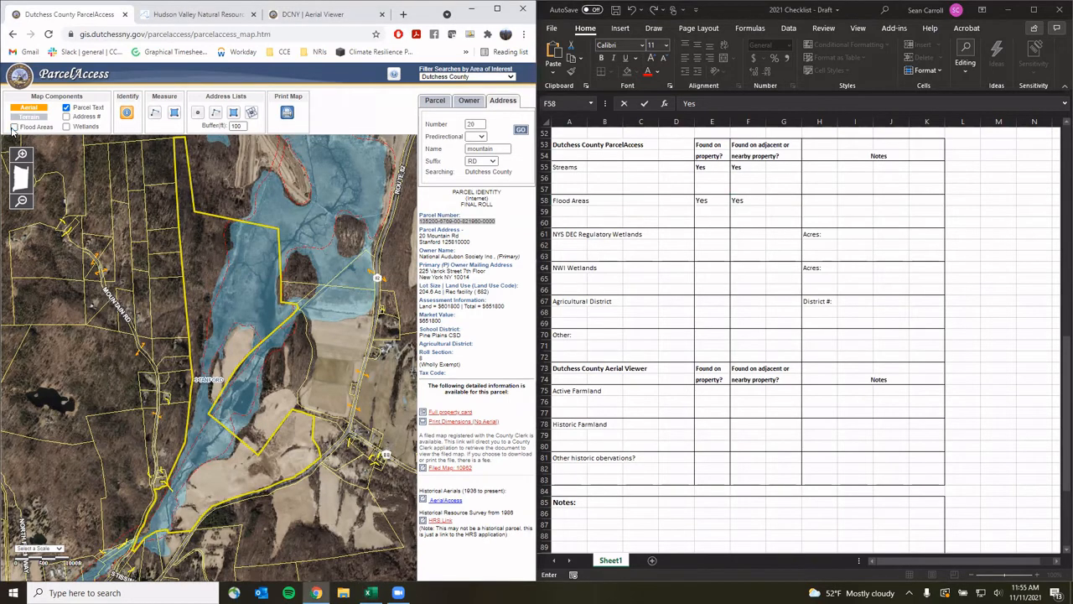
# Show the wetlands layer and mark NYS DEC Regulatory Wetlands Yes in E61 and F61
pyautogui.click(66, 127)
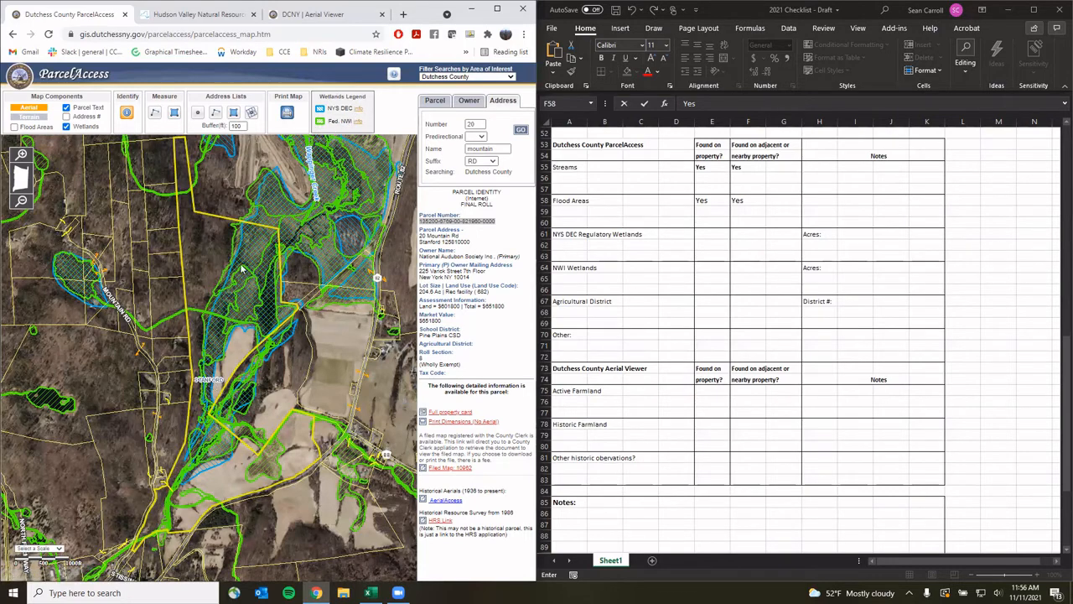
pyautogui.click(718, 235)
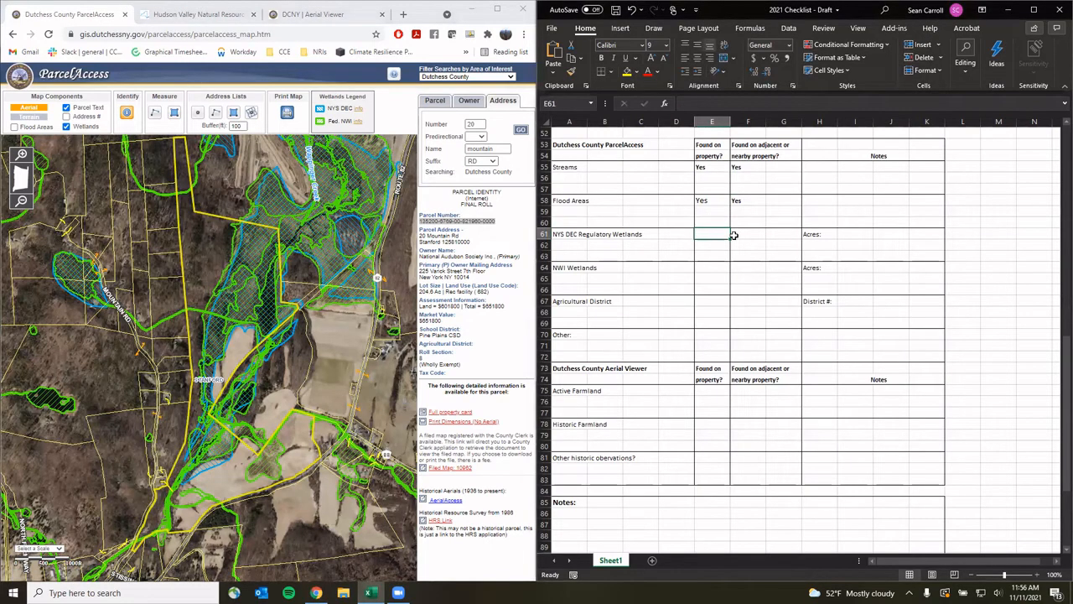
pyautogui.write('Yes')
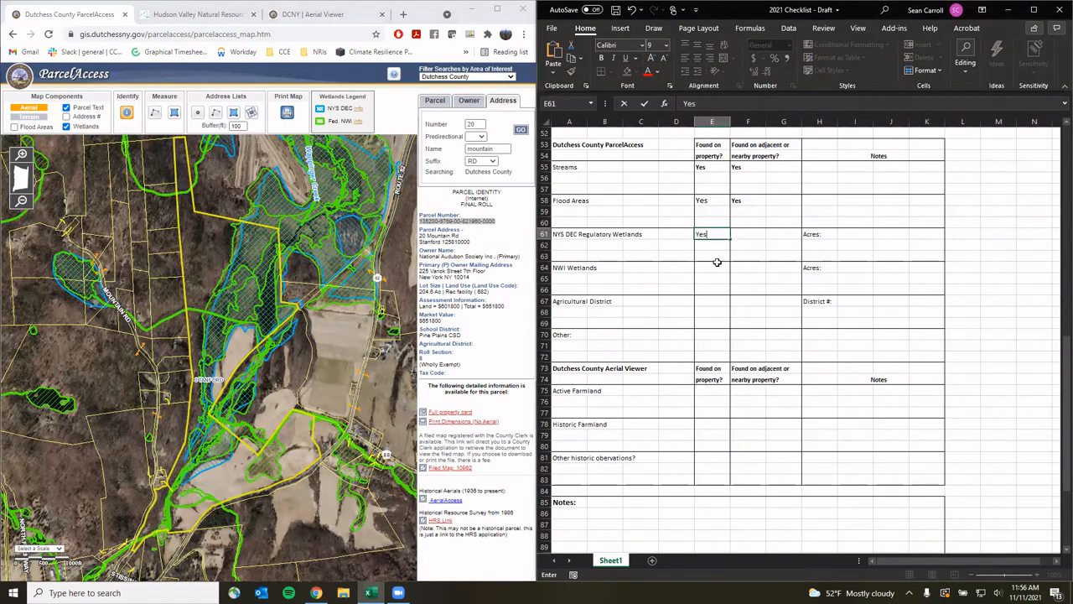
pyautogui.click(743, 233)
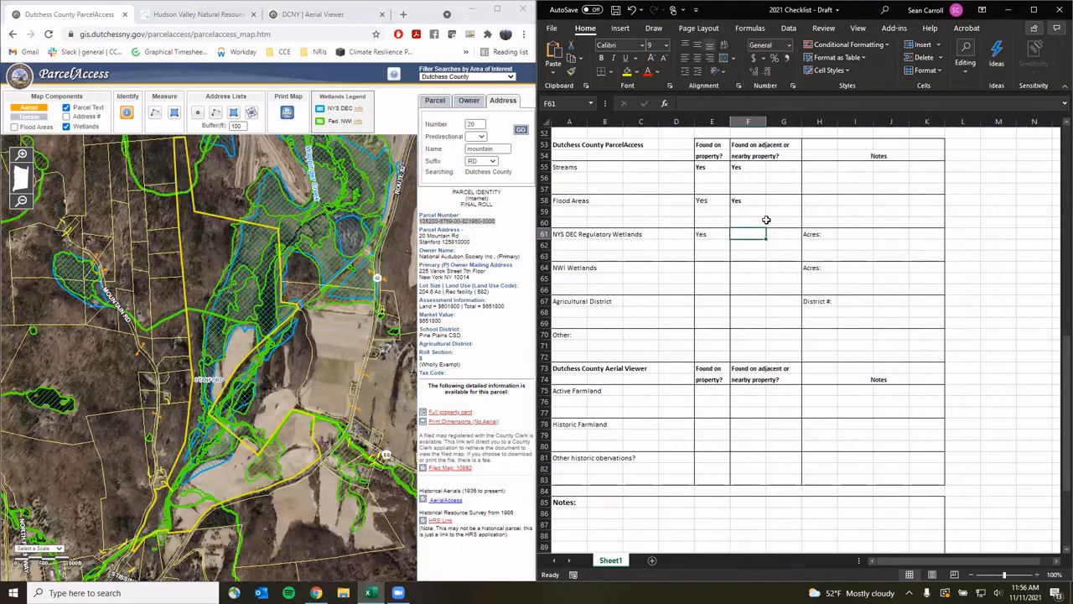
pyautogui.write('Yes')
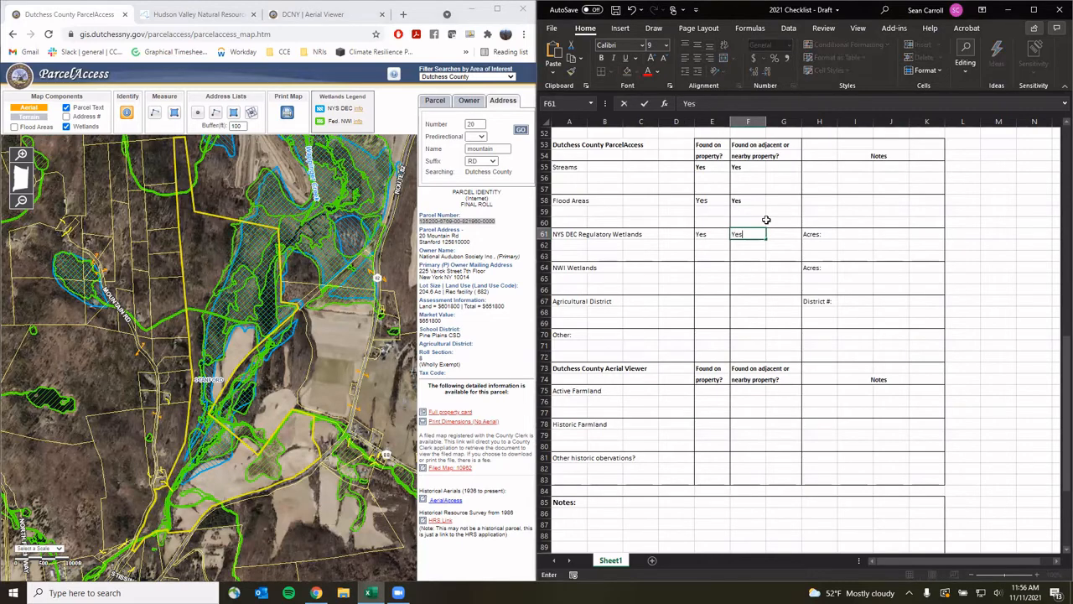
# Mark NWI Wetlands Yes in E64 and F64, then select the parcel on the map
pyautogui.click(712, 267)
pyautogui.write('Yes')
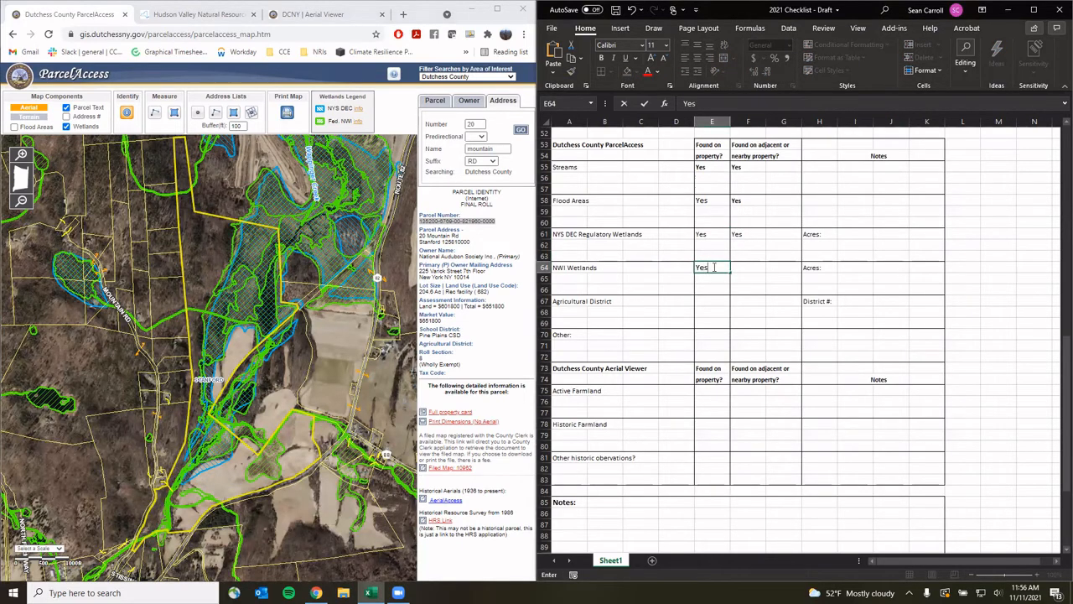
pyautogui.click(755, 268)
pyautogui.write('Ye')
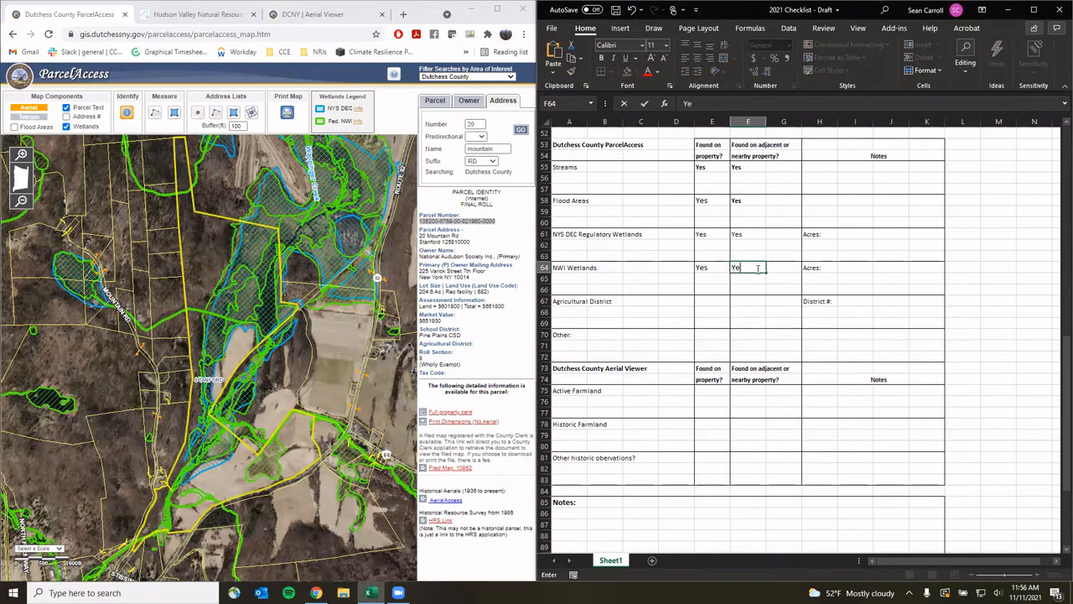
pyautogui.write('s')
pyautogui.click(245, 291)
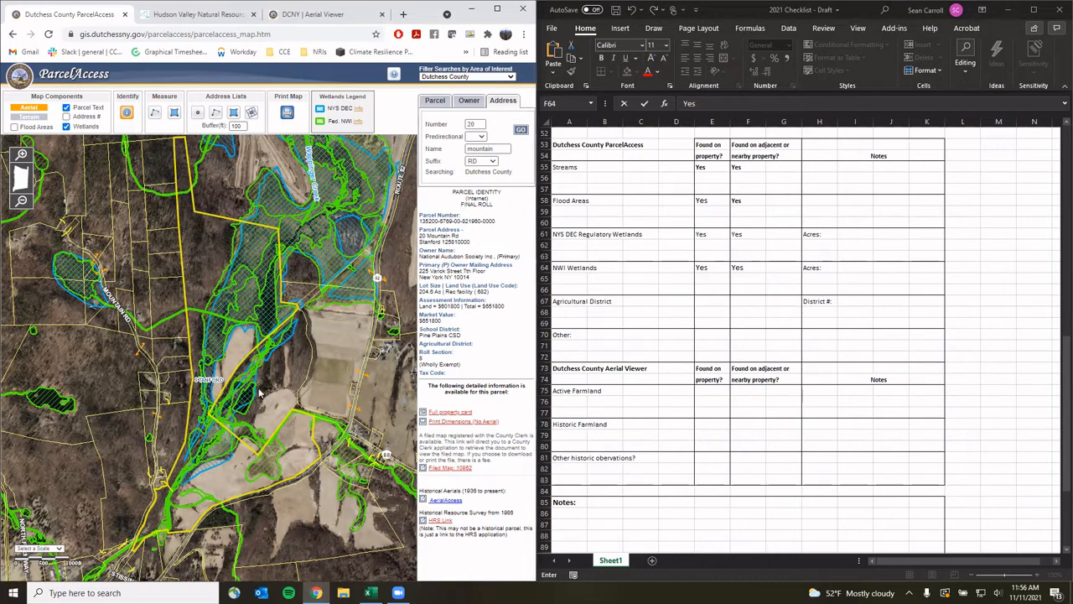
# Select the parcel and begin tracing the wetland's left edge with the Measure area tool
pyautogui.click(254, 247)
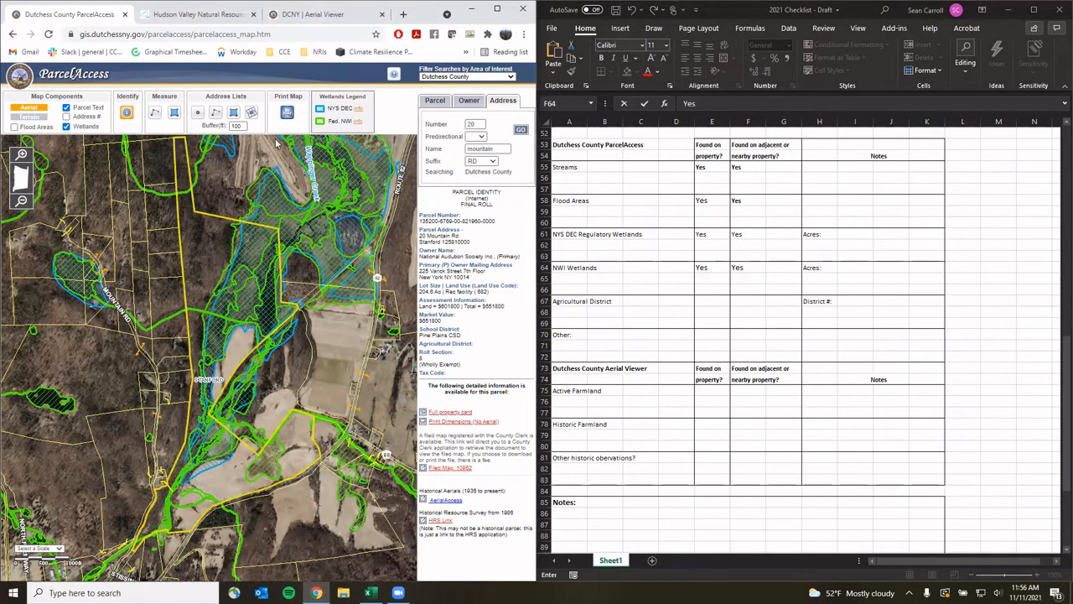
pyautogui.click(176, 114)
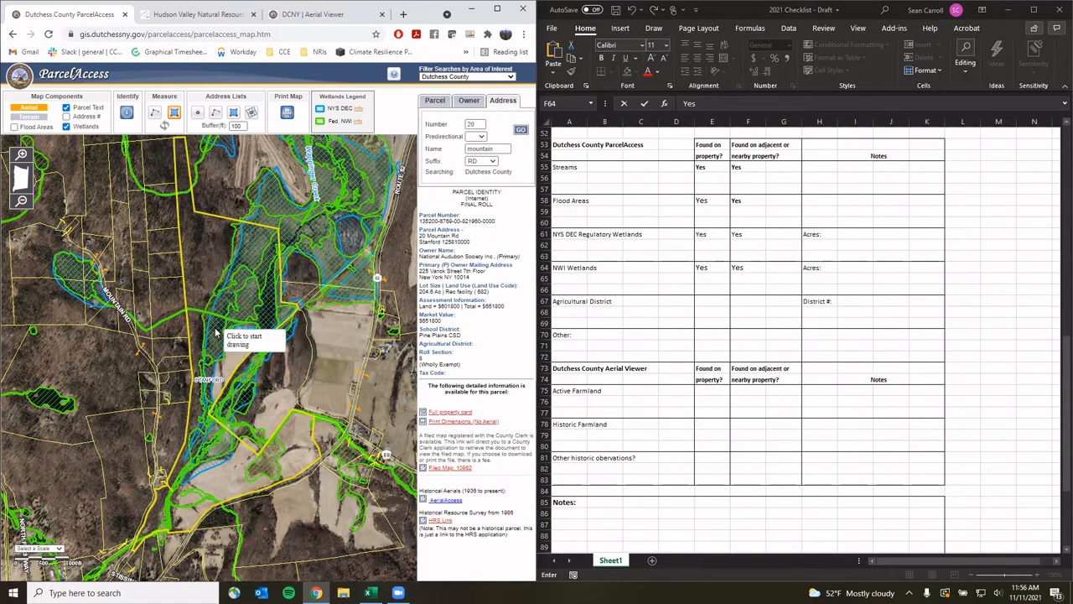
pyautogui.click(244, 236)
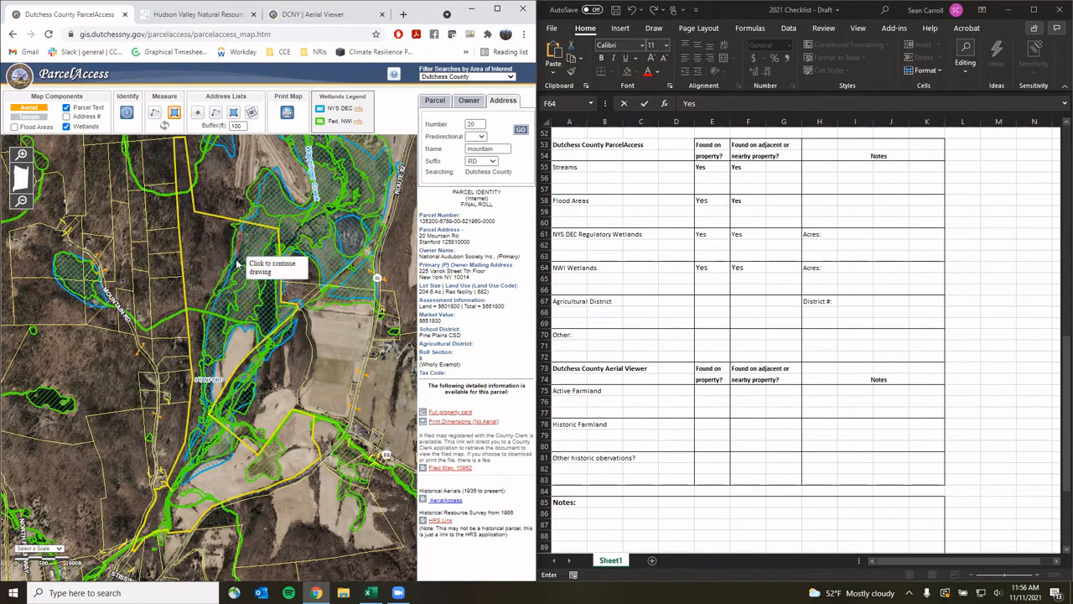
pyautogui.click(216, 294)
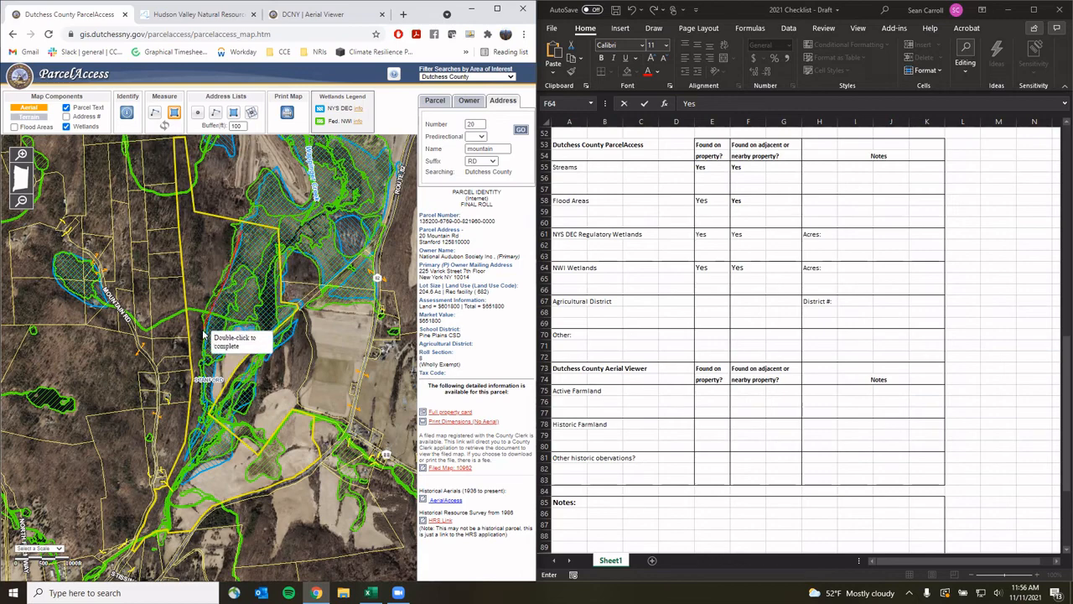
pyautogui.click(202, 334)
pyautogui.click(204, 376)
# Complete the wetland outline, measuring 53.2 acres with an 8,019 ft perimeter
pyautogui.click(218, 365)
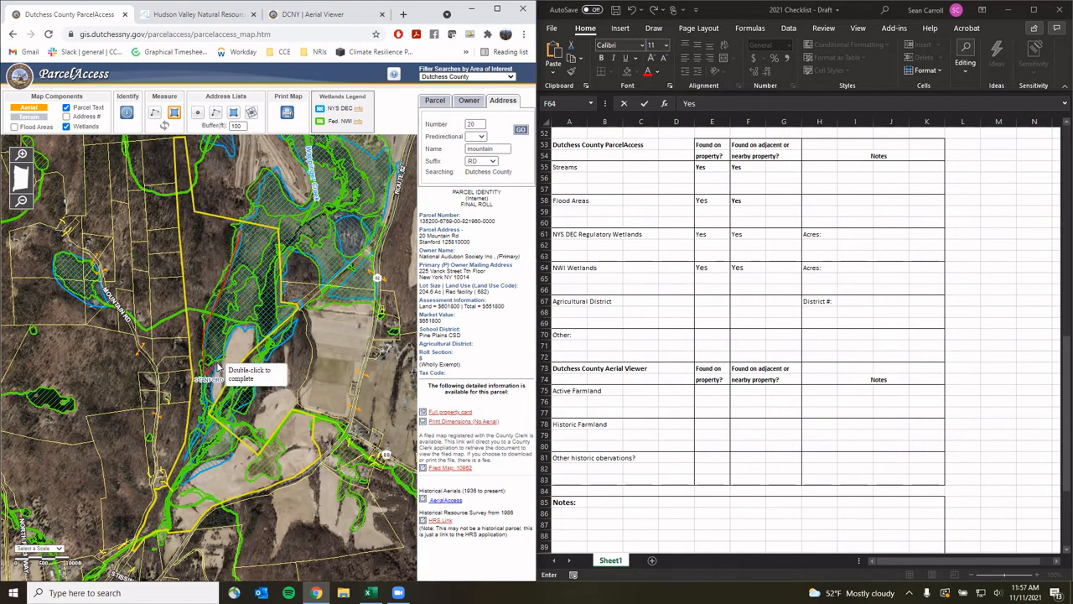
pyautogui.click(230, 336)
pyautogui.click(243, 321)
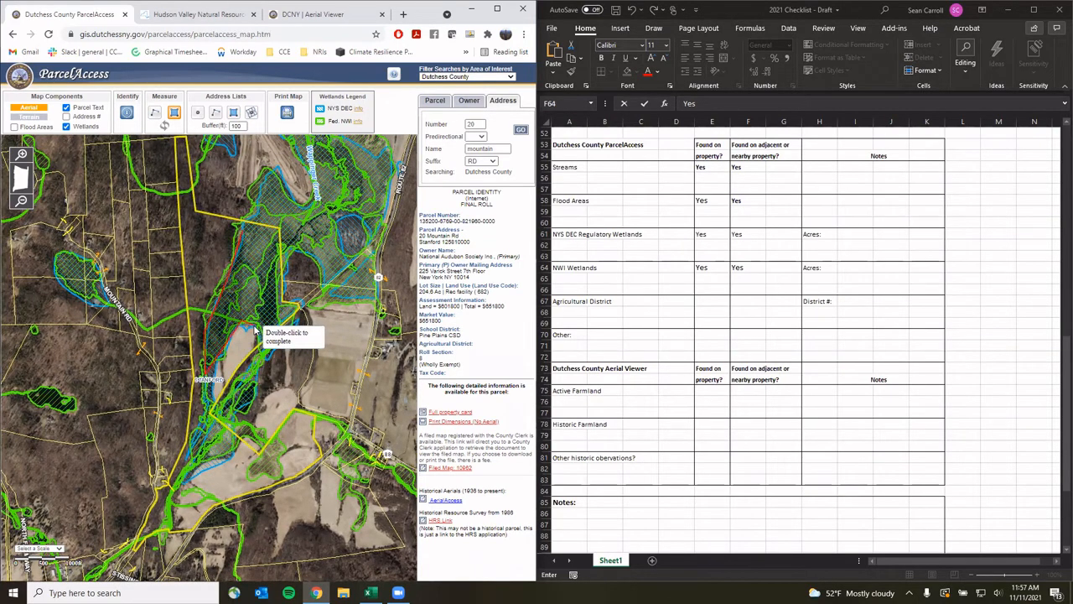
pyautogui.click(254, 328)
pyautogui.click(266, 346)
pyautogui.click(297, 313)
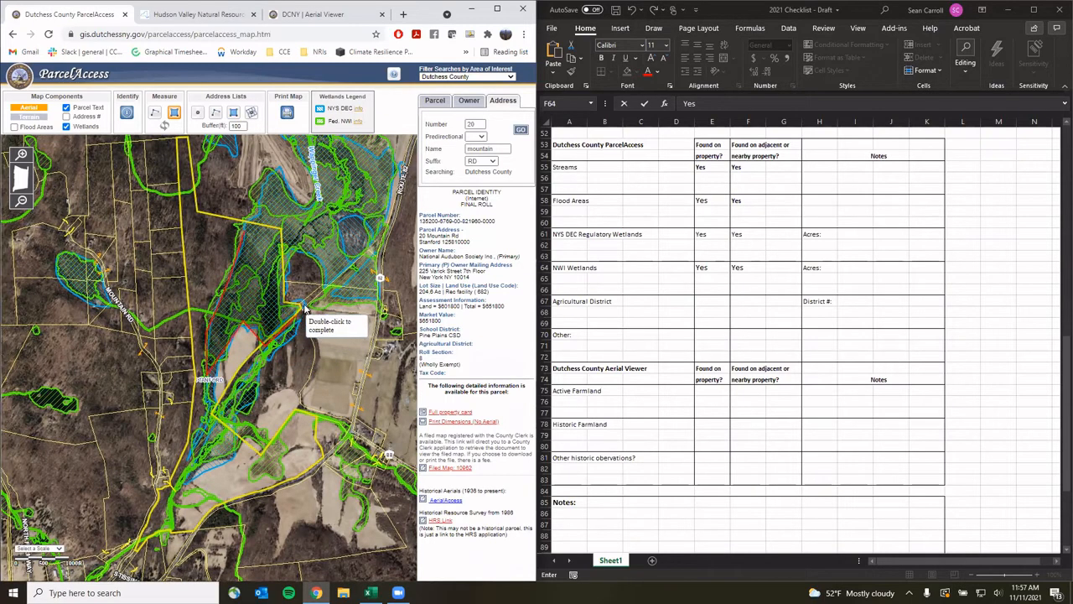
pyautogui.click(304, 303)
pyautogui.click(286, 300)
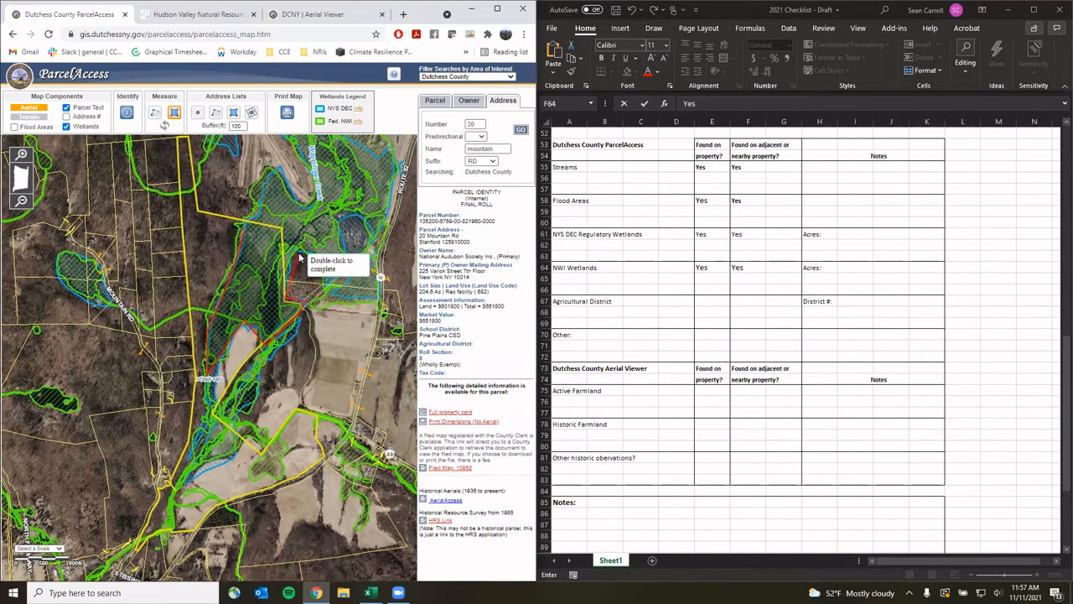
pyautogui.doubleClick(295, 256)
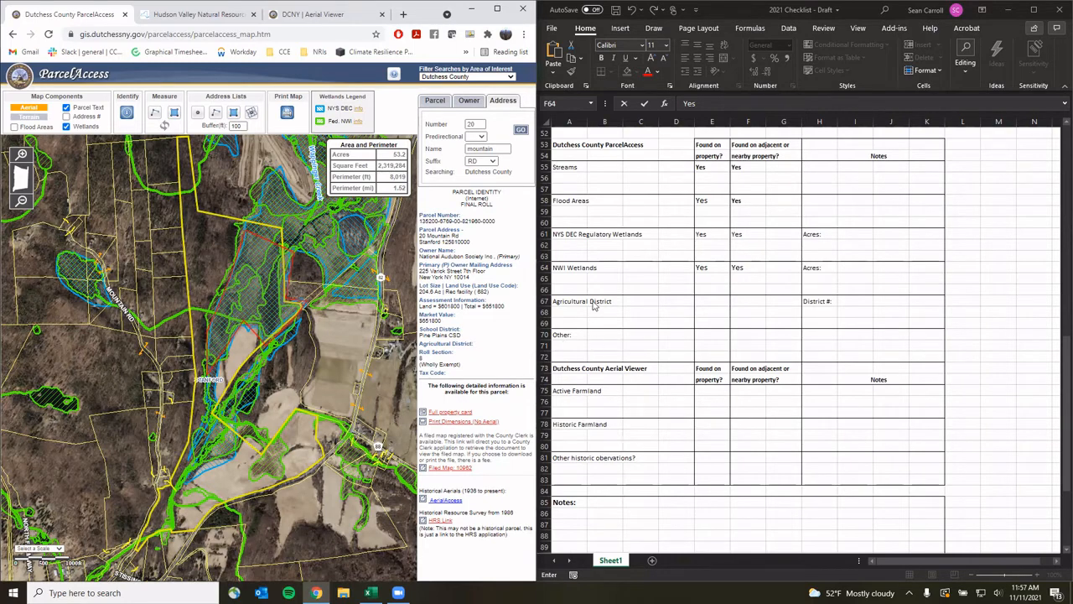
# Enter No for Agricultural District in E67, then identify two neighbouring parcels in ParcelAccess
pyautogui.click(717, 303)
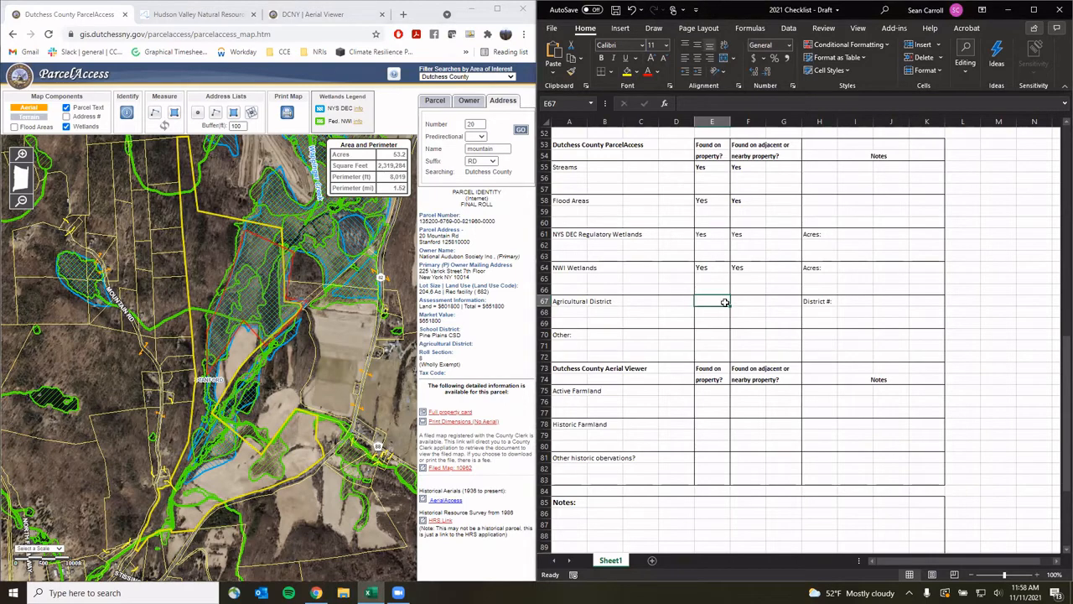
pyautogui.write('No')
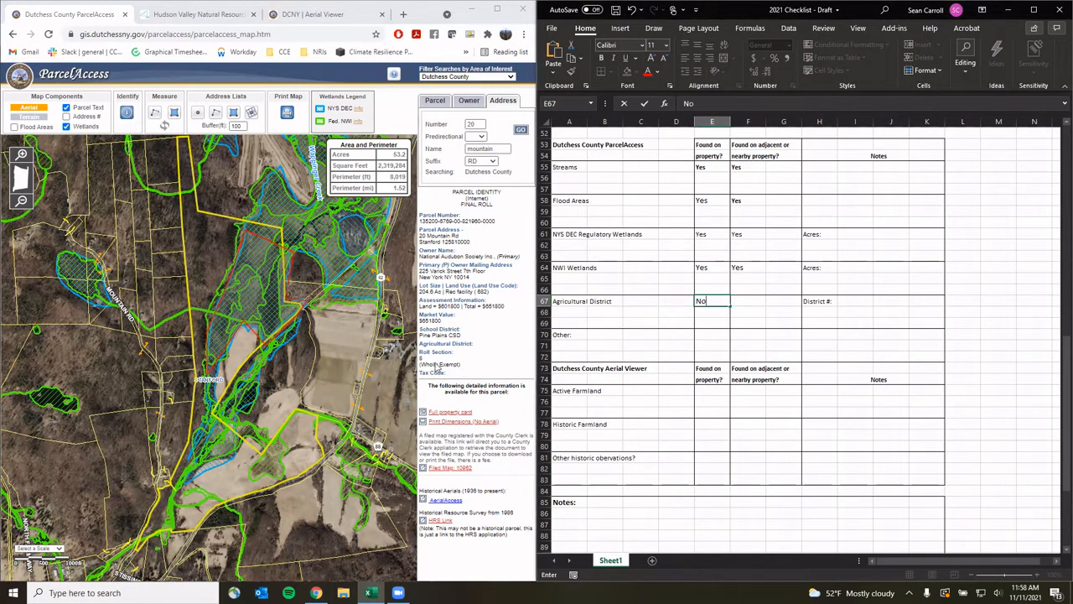
pyautogui.click(332, 347)
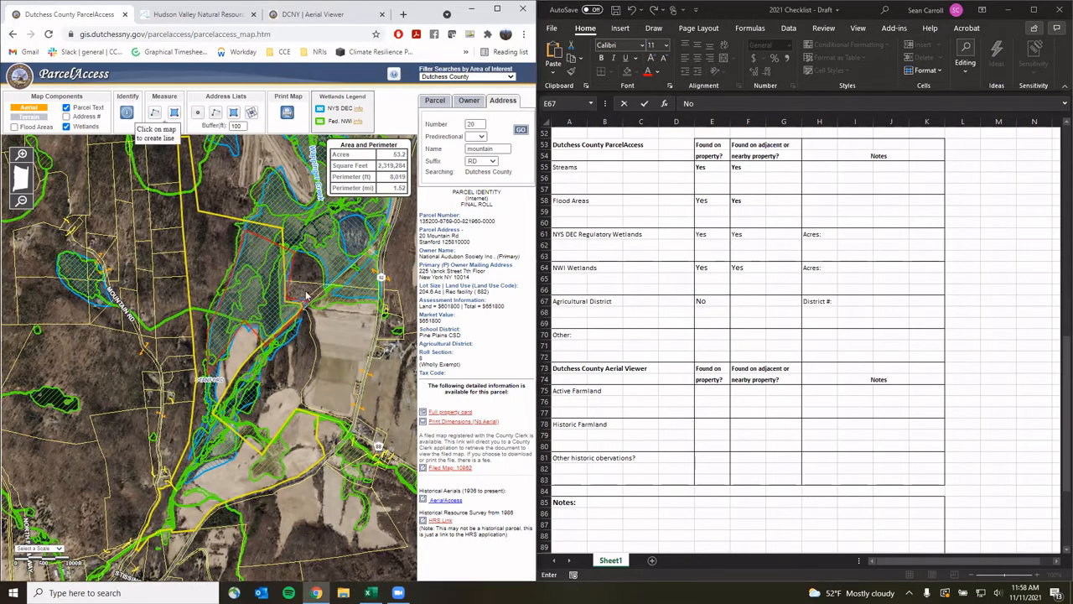
pyautogui.click(126, 112)
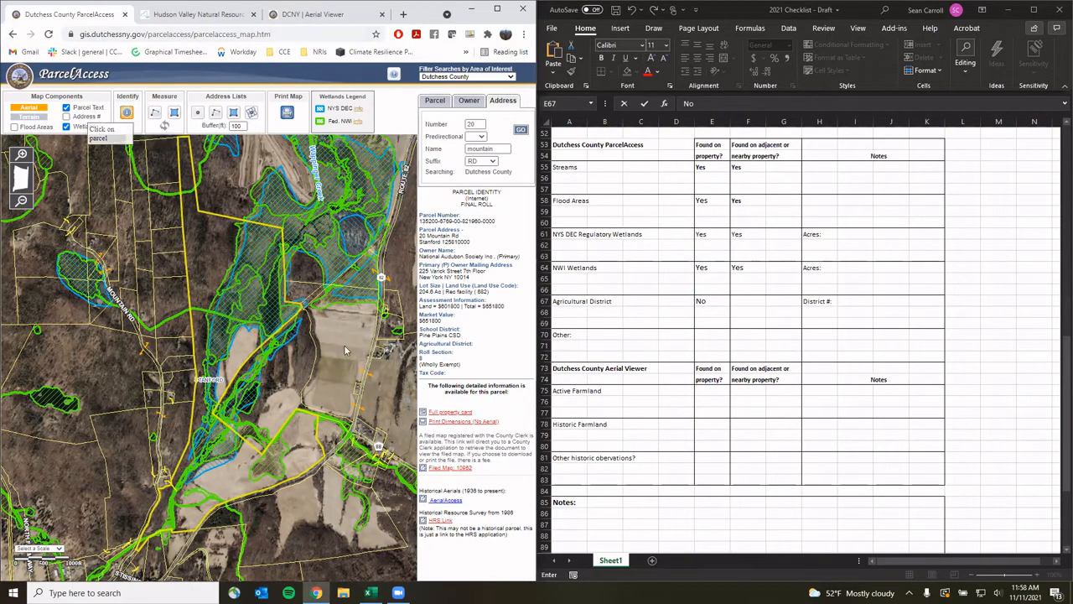
pyautogui.click(289, 379)
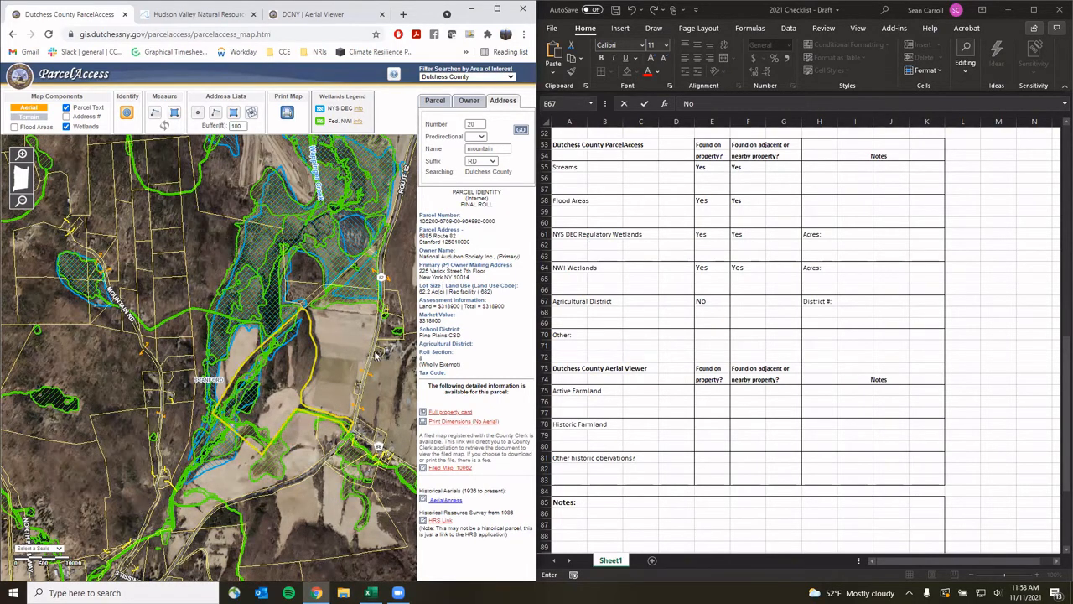
pyautogui.click(339, 354)
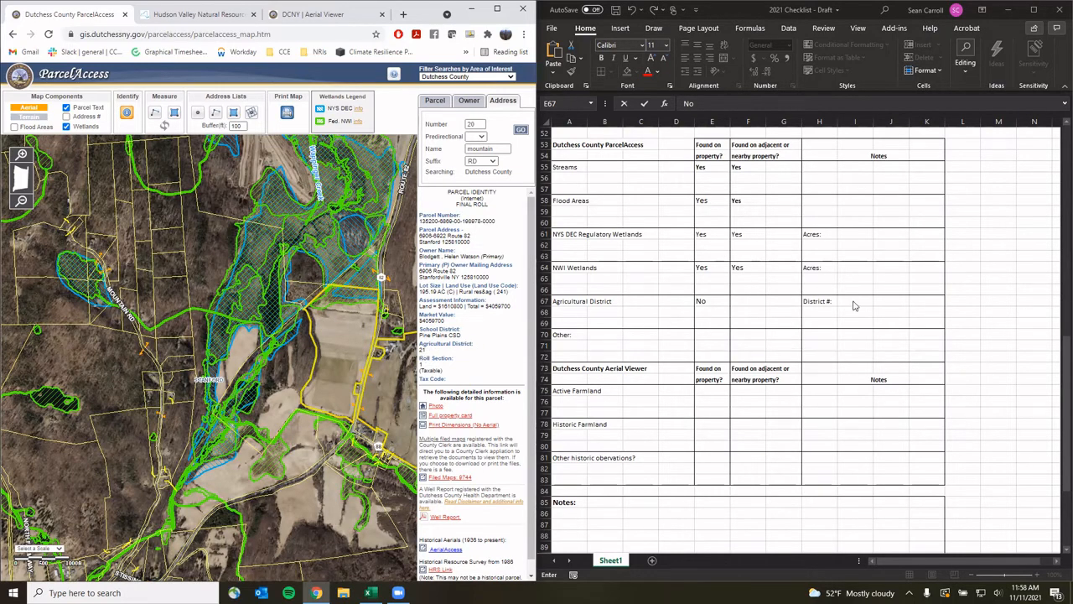
# Enter Yes in F67 for Agricultural District on adjacent property
pyautogui.click(741, 303)
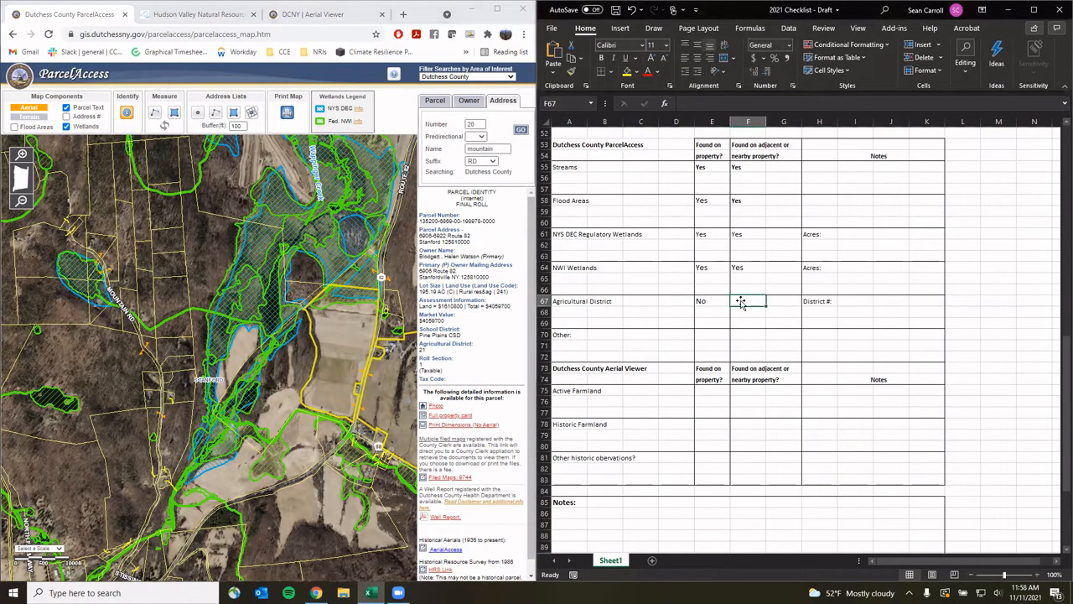
pyautogui.write('Ywea')
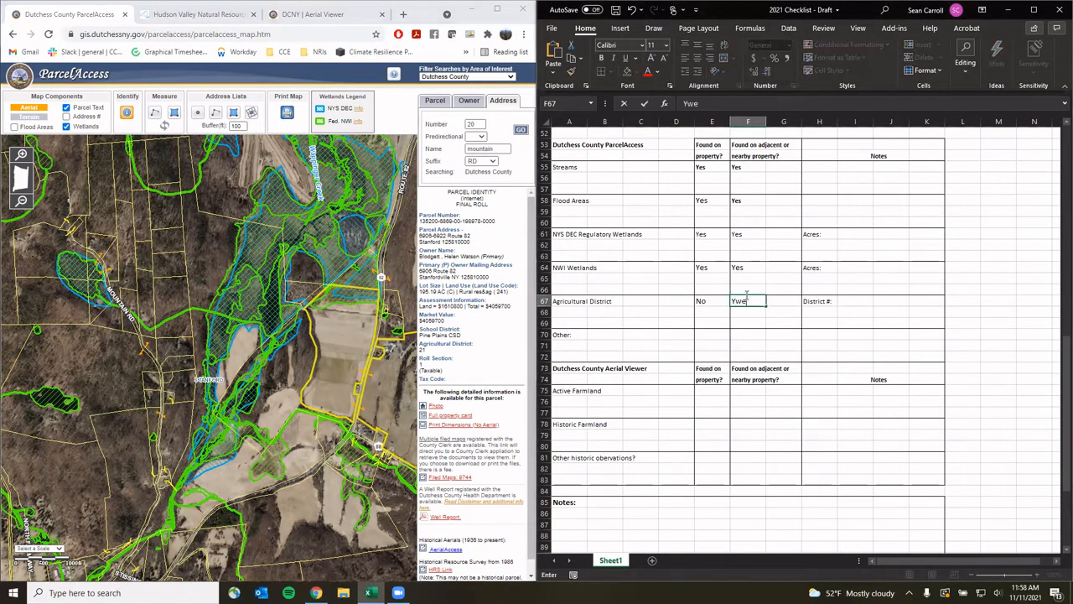
pyautogui.press('BackSpace')
pyautogui.press('BackSpace')
pyautogui.write('es')
# Record District # as '21 (adjacent)' in I67, correcting the typo in the entry
pyautogui.click(847, 301)
pyautogui.write('21')
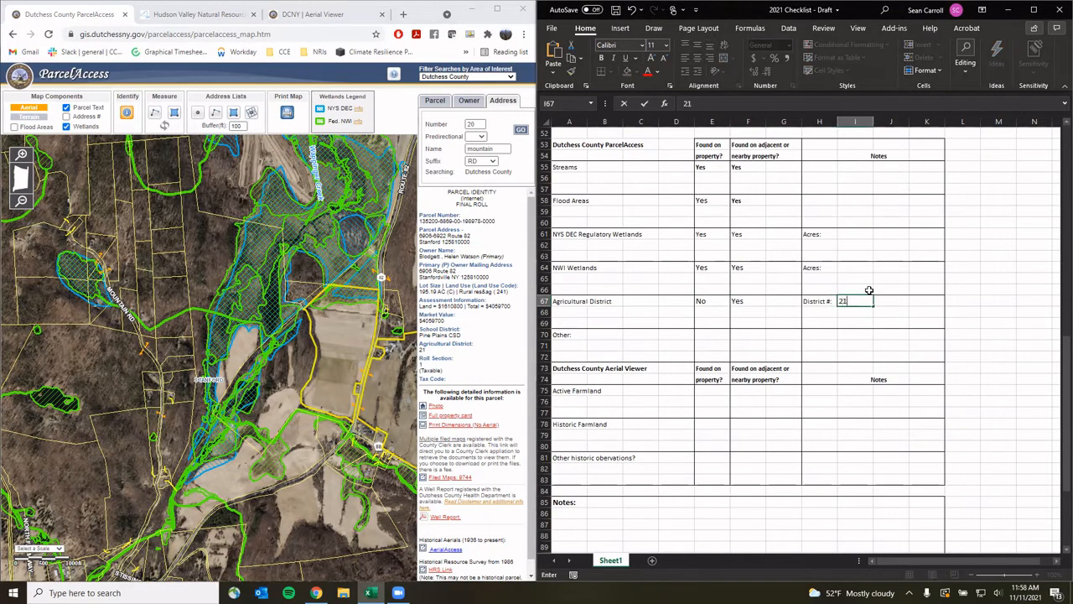
pyautogui.write(' (adjancent')
pyautogui.click(901, 326)
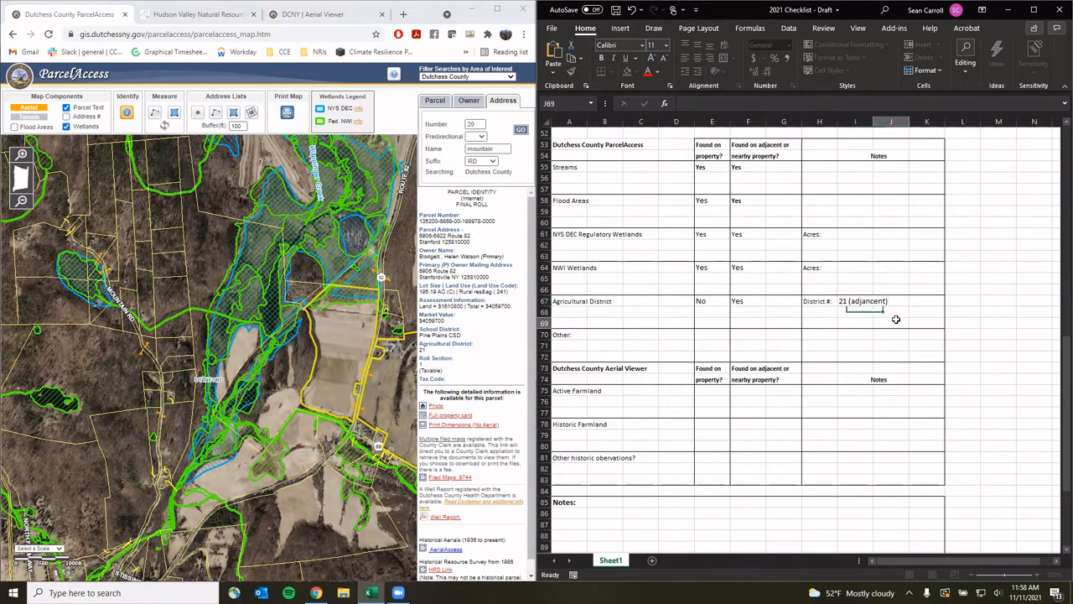
pyautogui.click(870, 301)
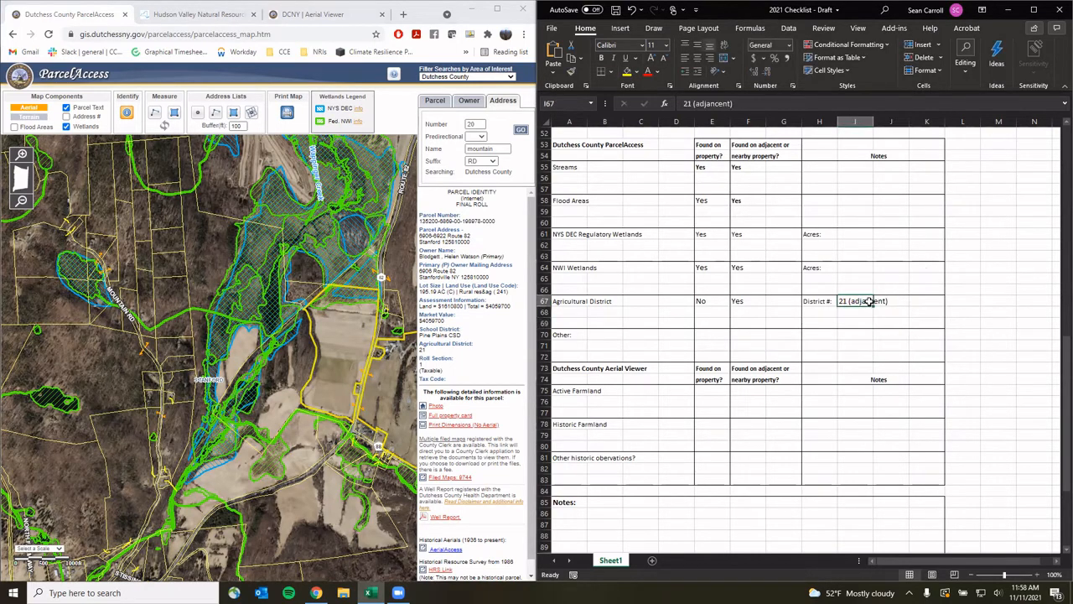
pyautogui.click(716, 101)
pyautogui.press('BackSpace')
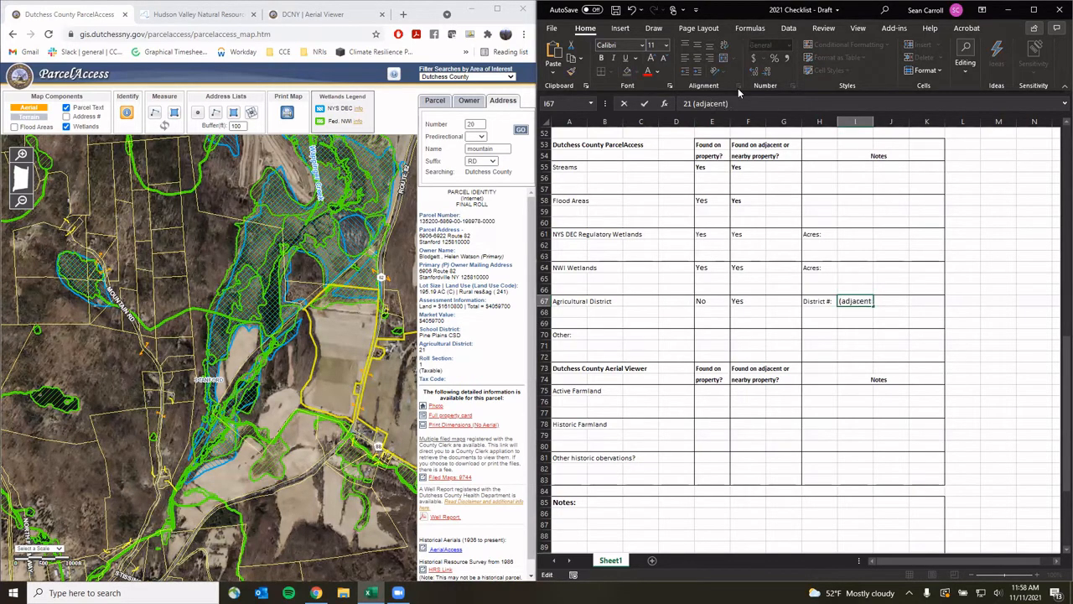
pyautogui.click(873, 311)
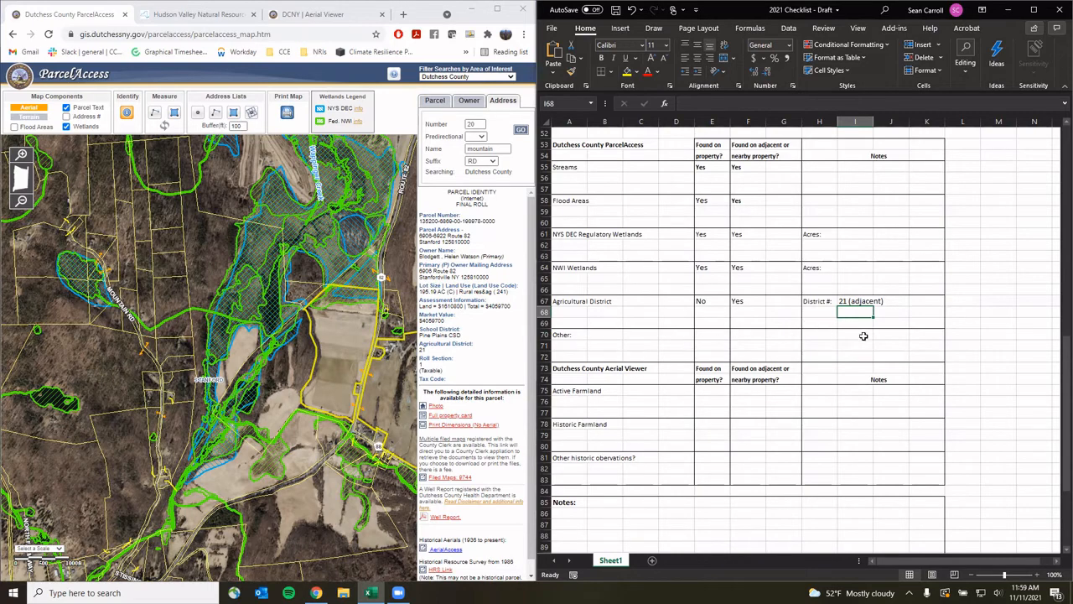
# Scroll down to the checklist's Aerial Viewer section and bring up the Dutchess County Aerial Viewer page
pyautogui.scroll(-2, 727, 355)
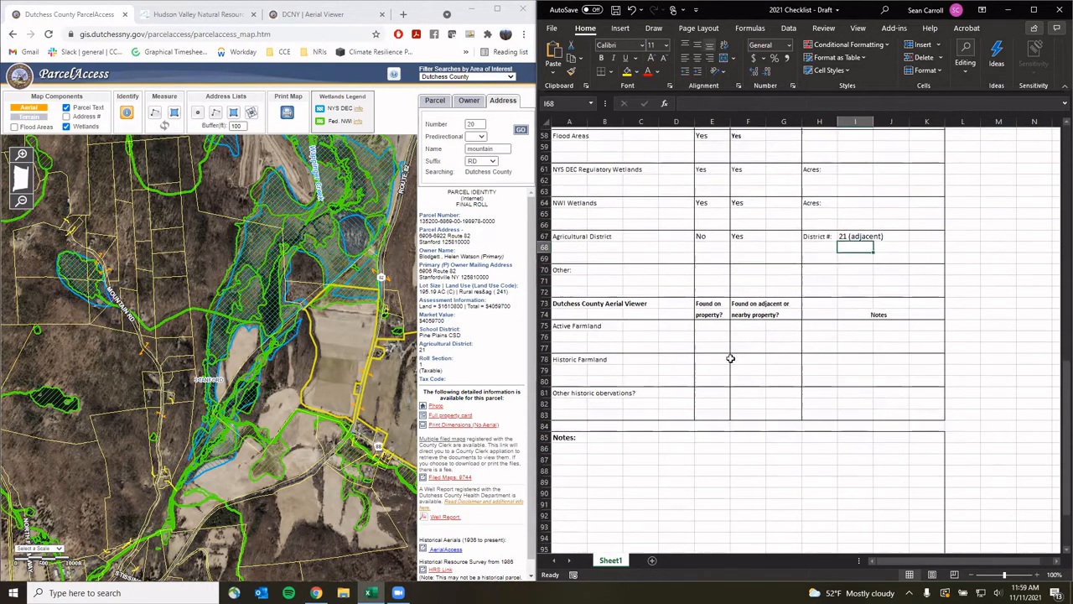
pyautogui.scroll(-1, 654, 308)
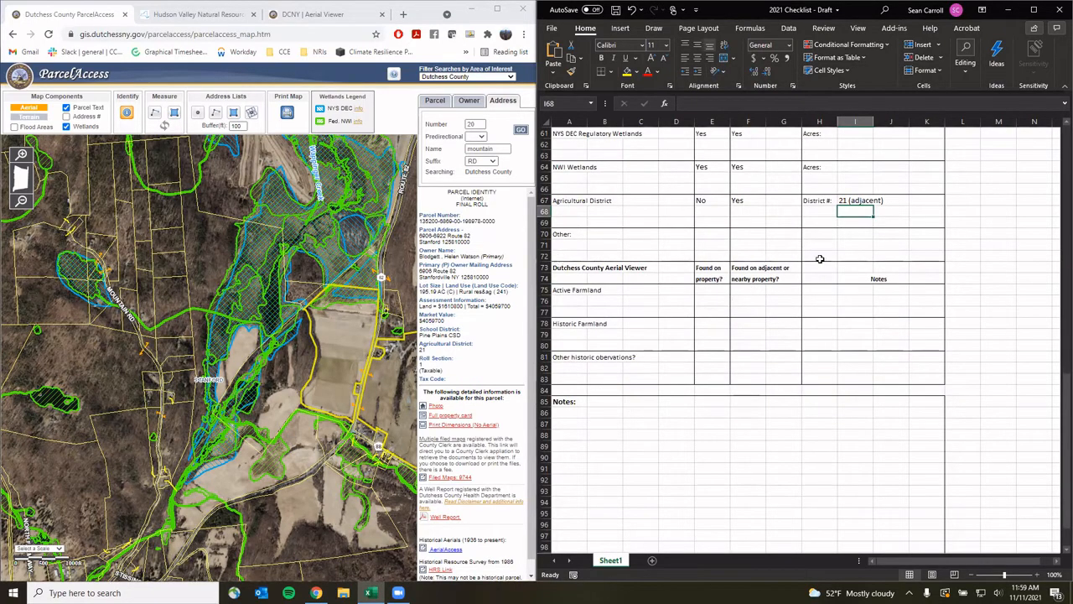
pyautogui.click(333, 17)
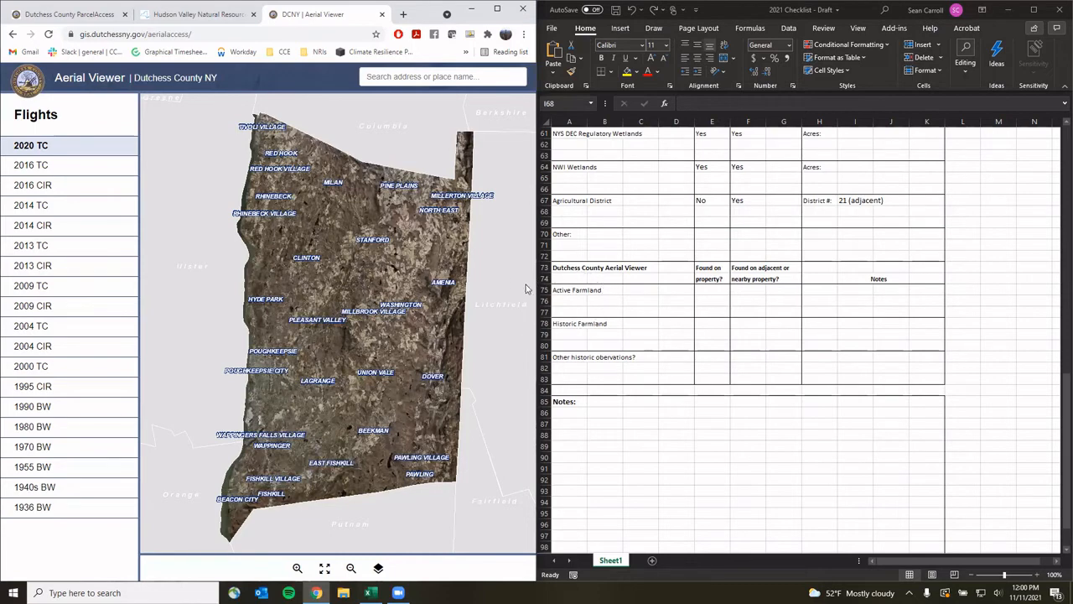
pyautogui.click(422, 77)
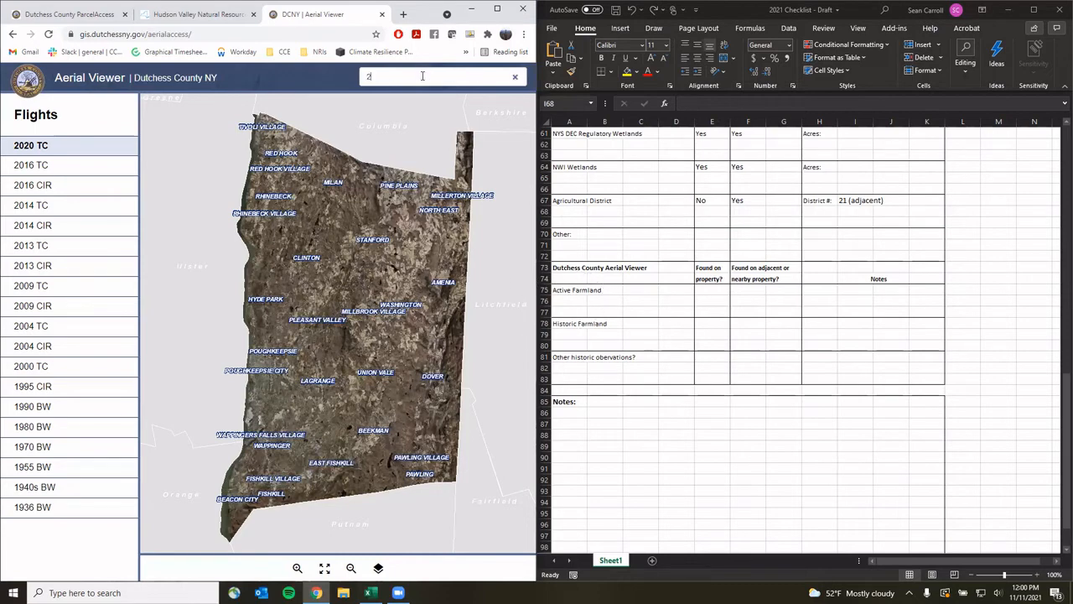
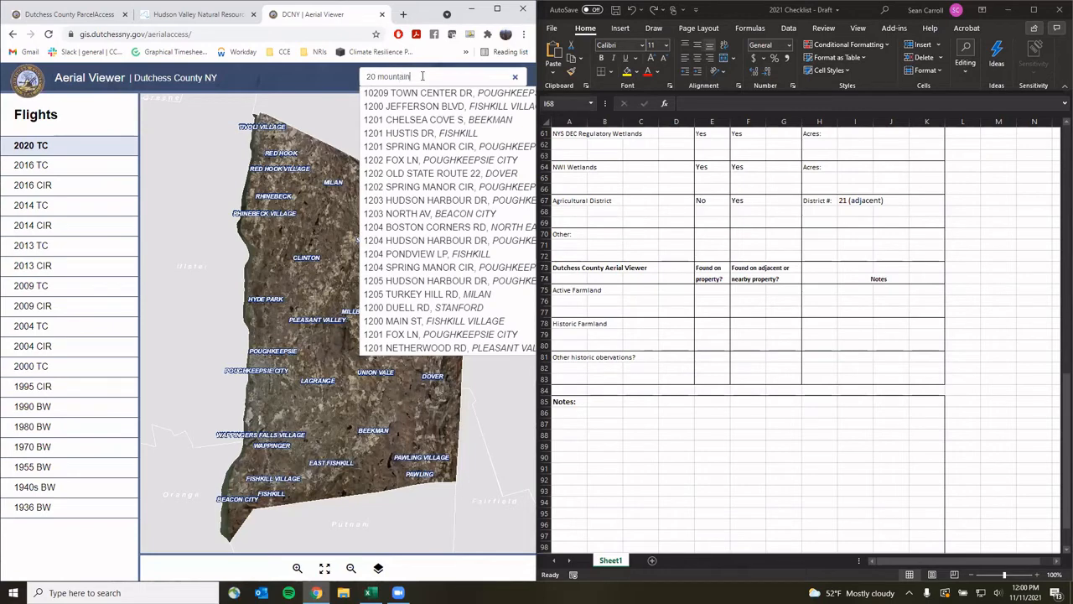
pyautogui.press('Return')
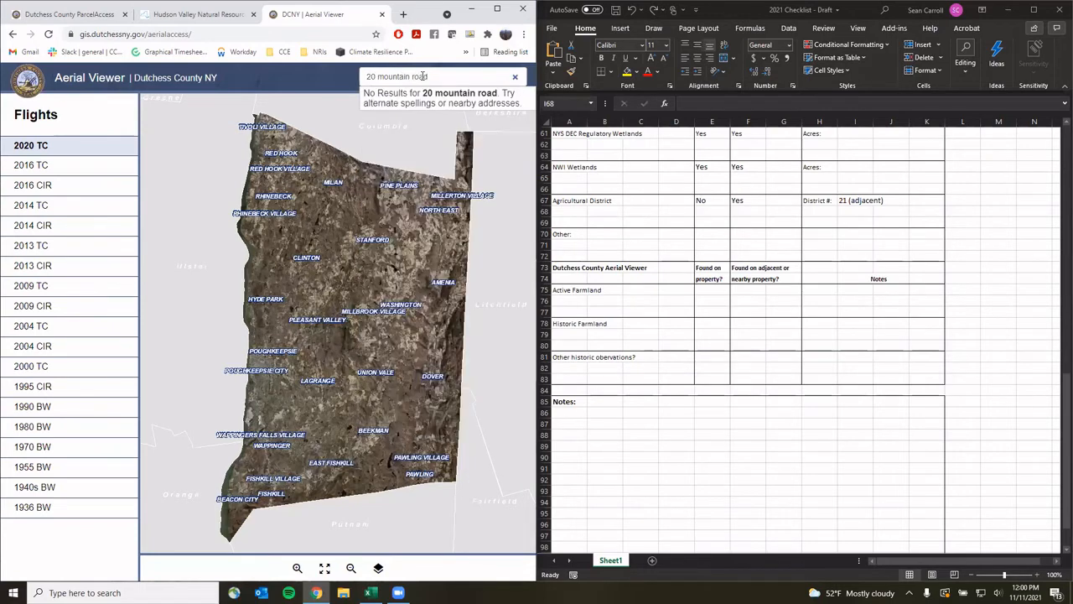
pyautogui.write('stanfordv')
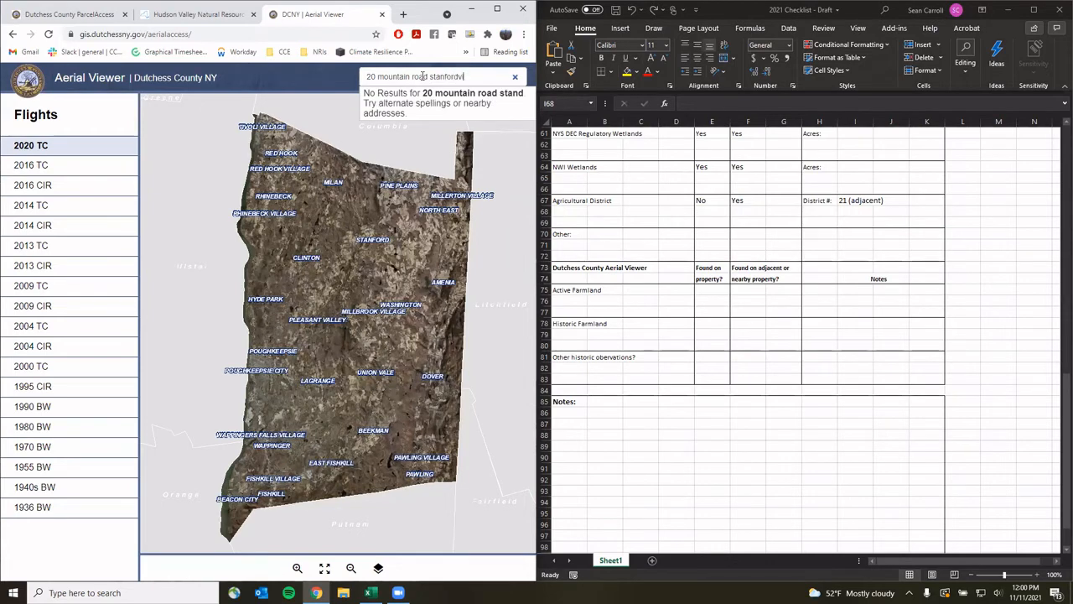
pyautogui.write('ille')
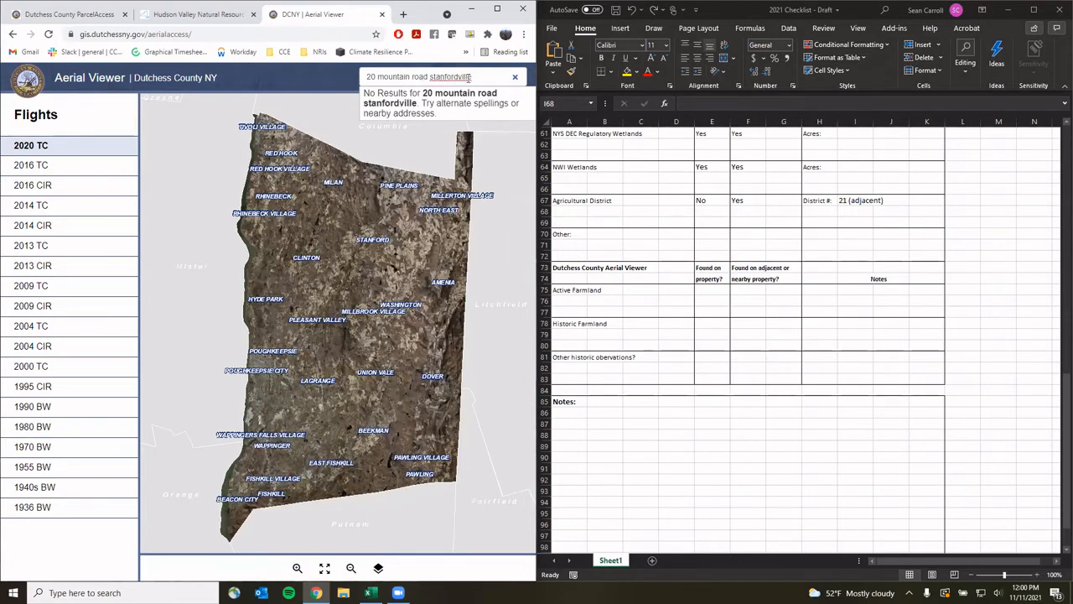
pyautogui.moveTo(483, 79); pyautogui.dragTo(365, 81)
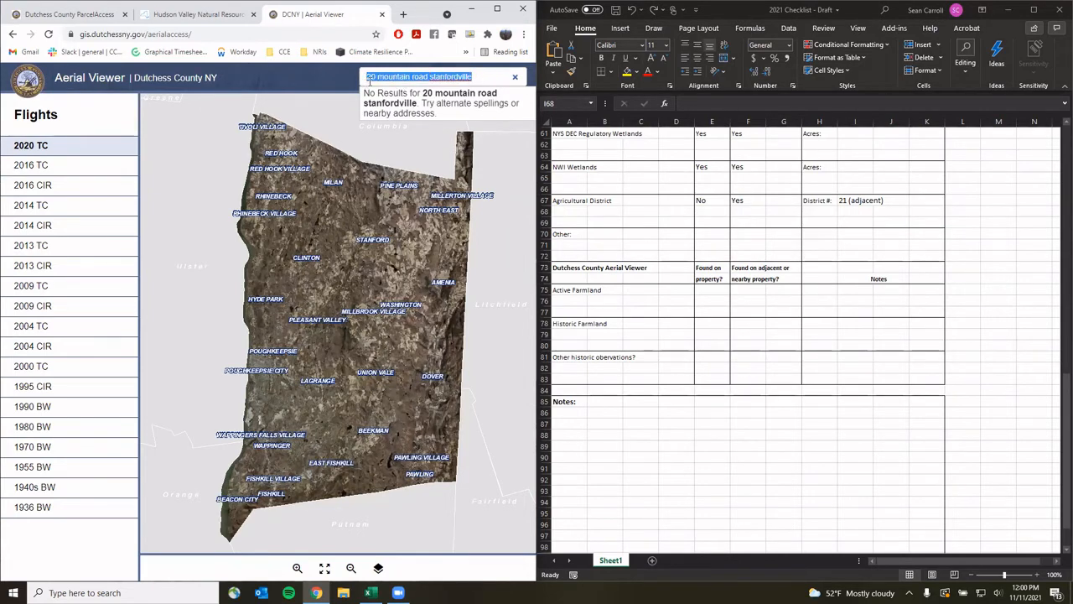
pyautogui.click(378, 77)
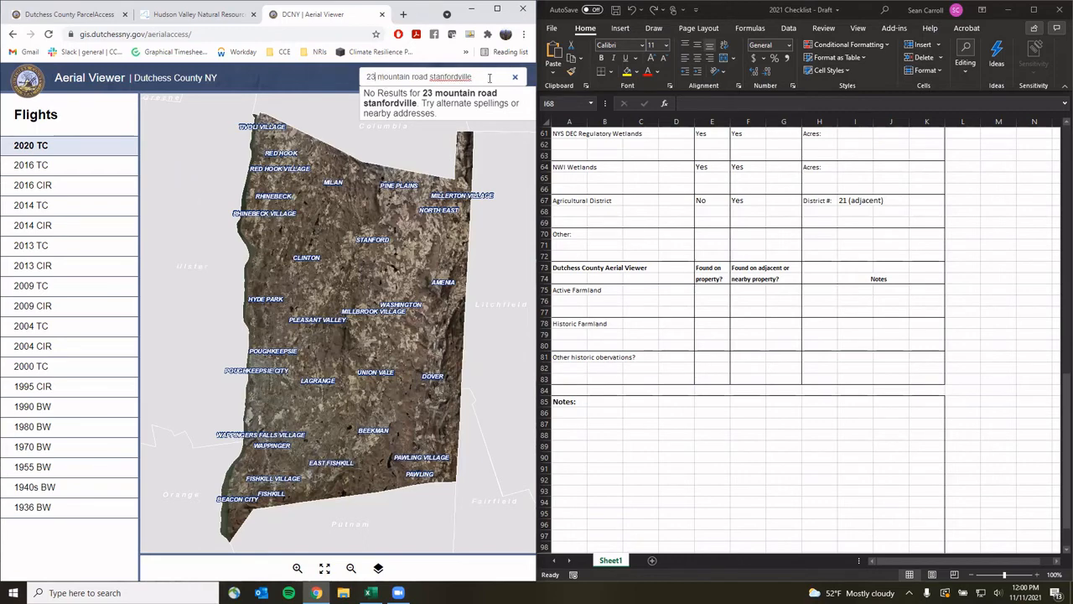
pyautogui.moveTo(490, 78); pyautogui.dragTo(364, 82)
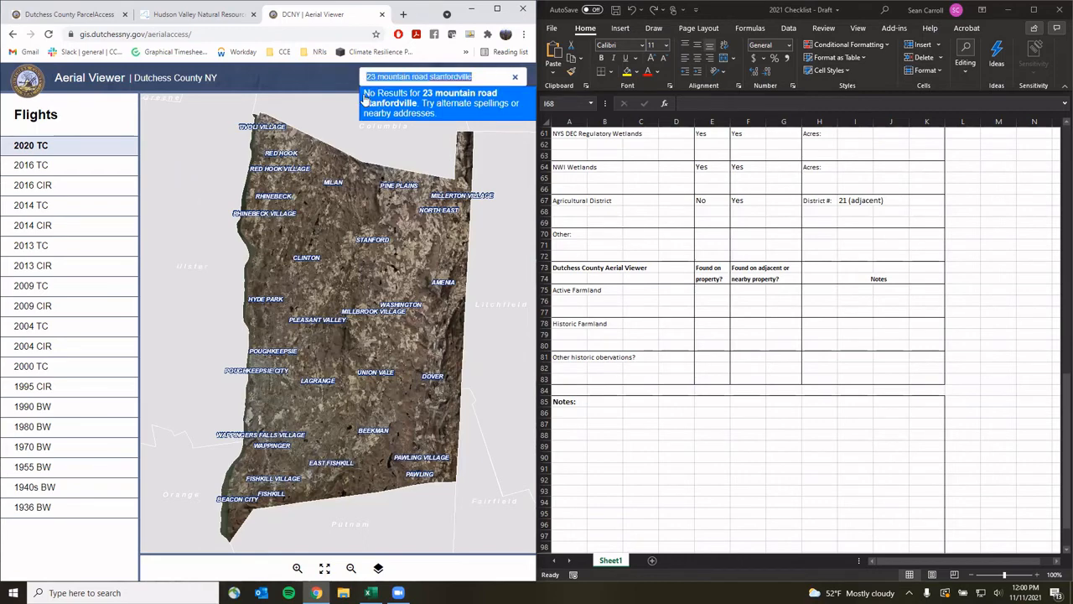
pyautogui.click(515, 78)
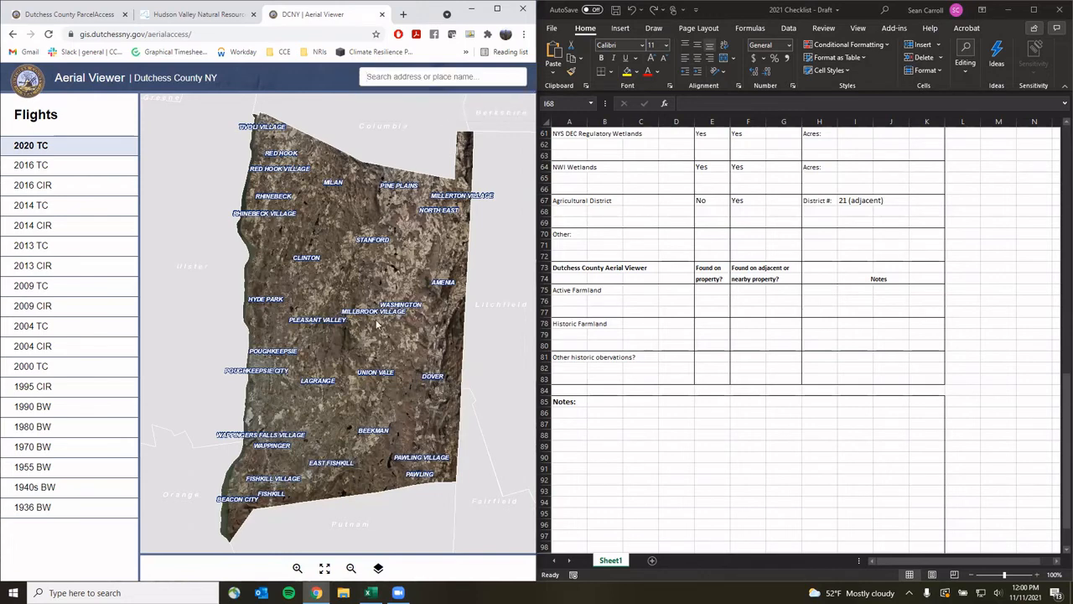
# Zoom the aerial map into the Stanford area near Attlebury
pyautogui.scroll(2, 384, 293)
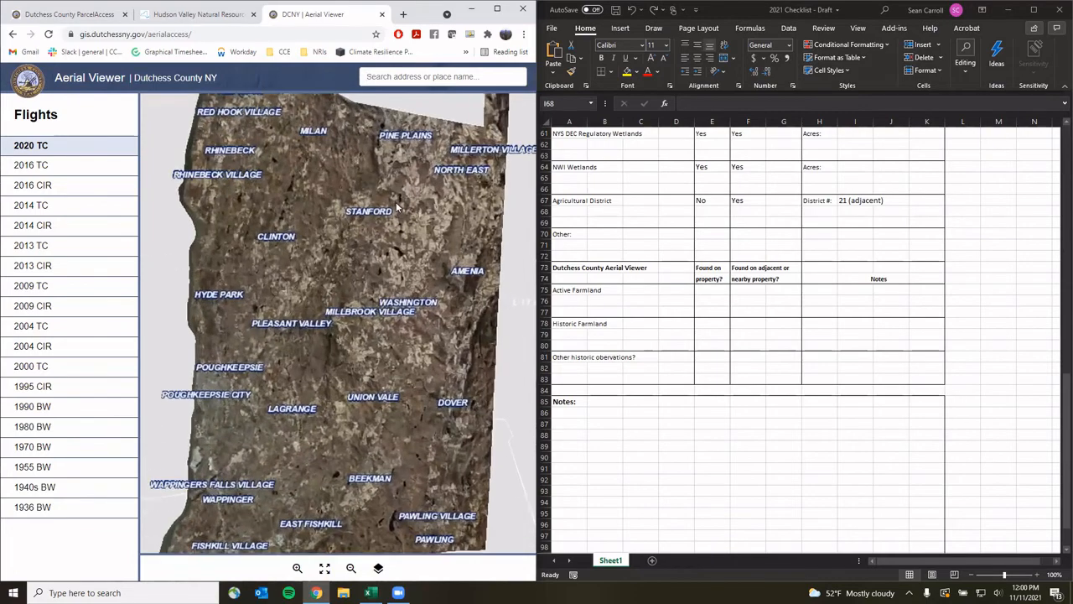
pyautogui.moveTo(391, 208); pyautogui.dragTo(394, 269)
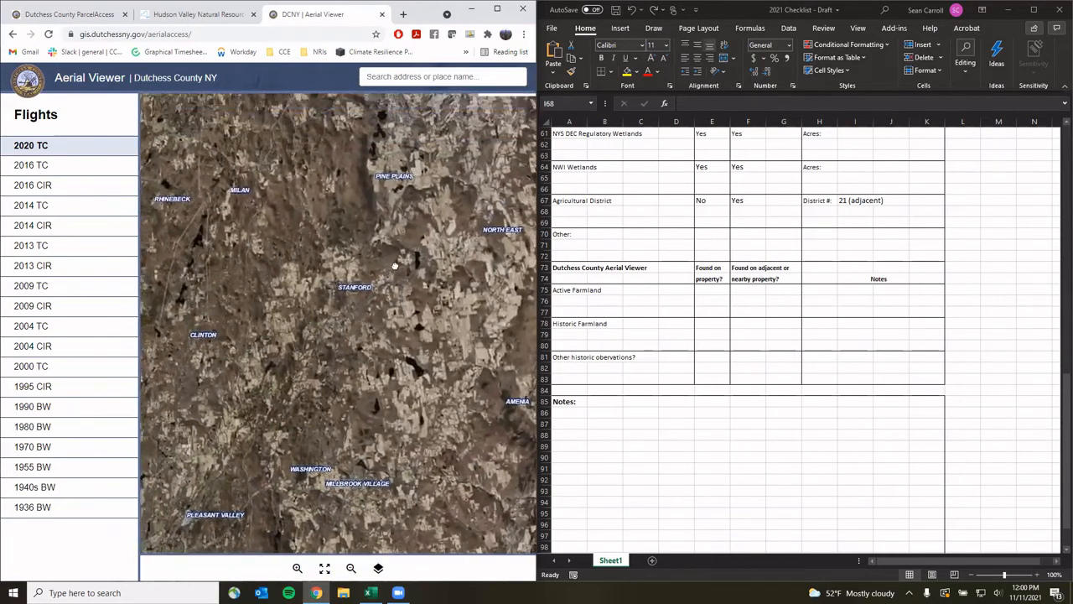
pyautogui.scroll(2, 370, 255)
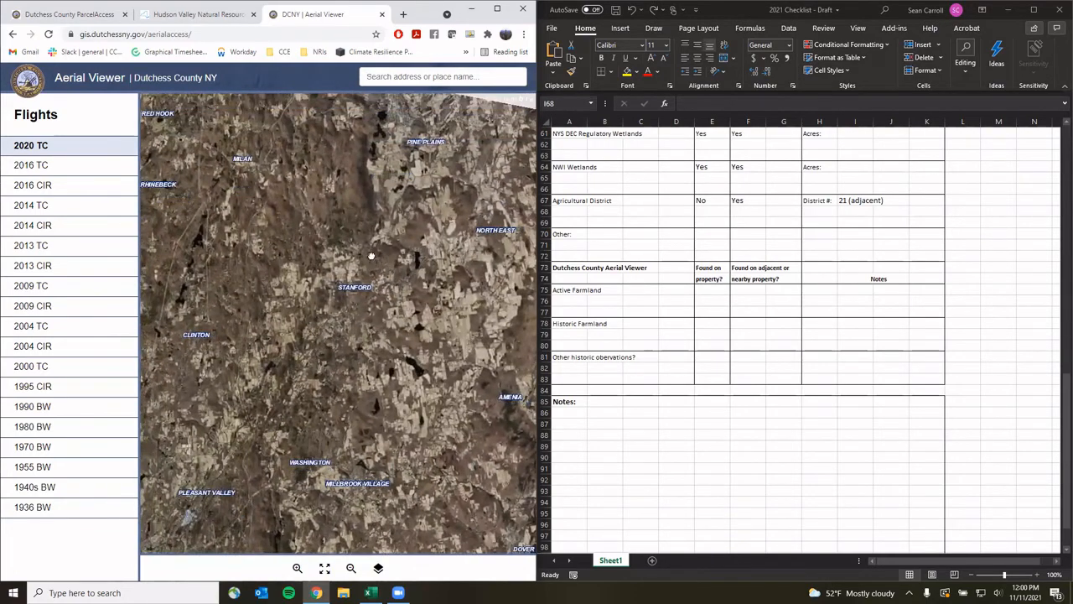
pyautogui.scroll(4, 396, 220)
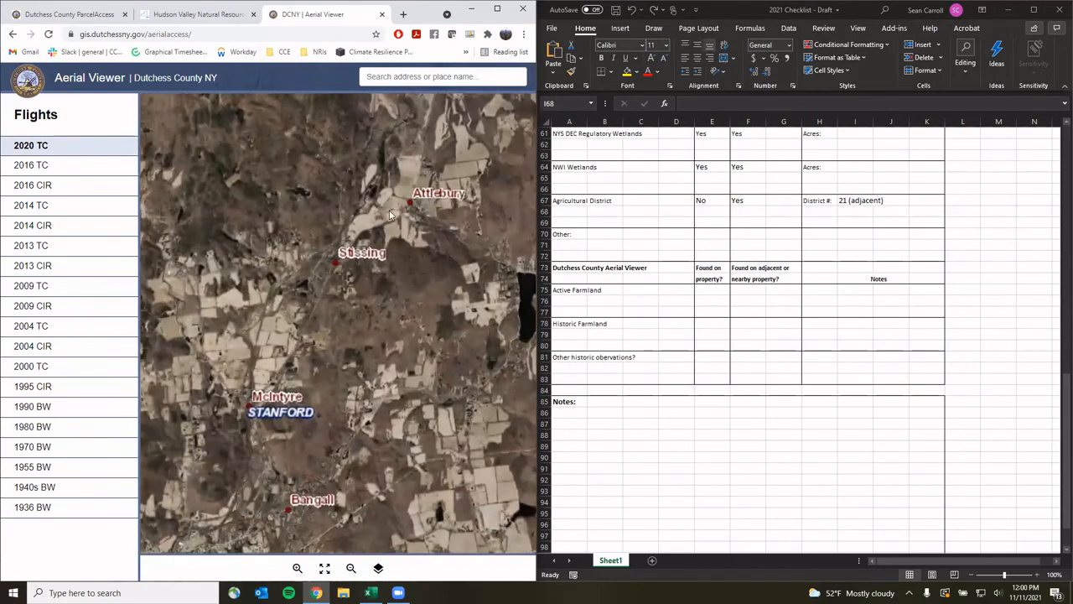
pyautogui.scroll(3, 412, 270)
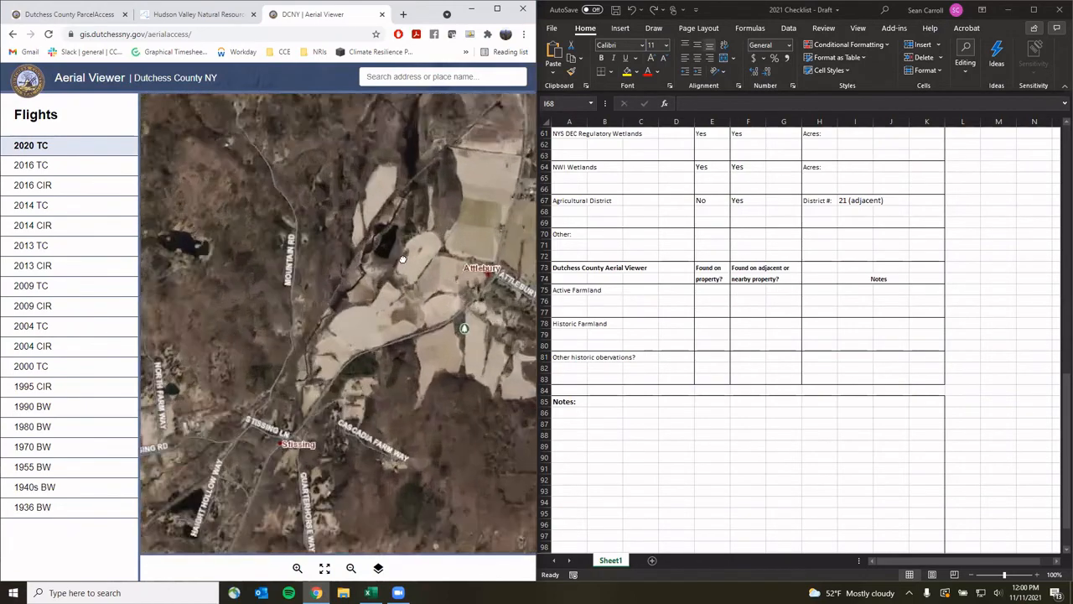
pyautogui.scroll(2, 386, 306)
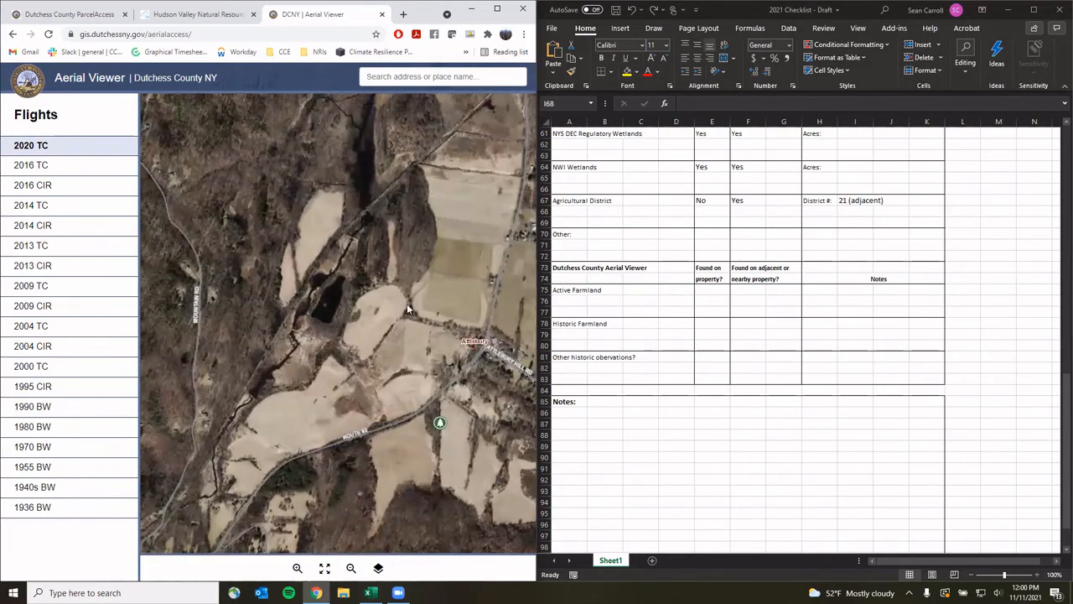
# Center on the pond and fields along Mountain Rd, comparing 2004 TC with 2020 TC imagery
pyautogui.moveTo(218, 471); pyautogui.dragTo(256, 471)
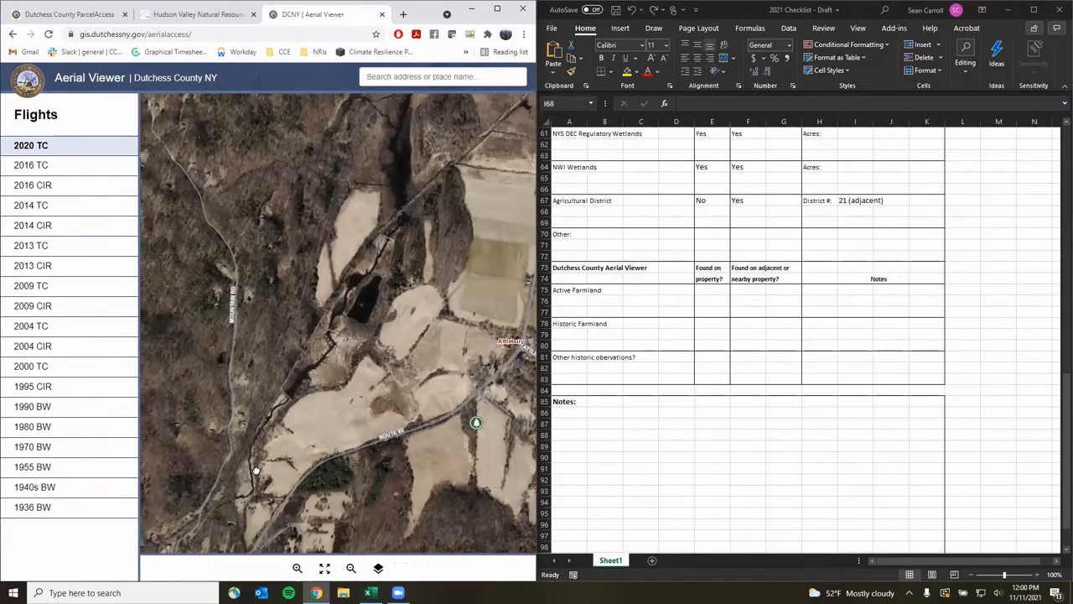
pyautogui.moveTo(383, 271); pyautogui.dragTo(371, 338)
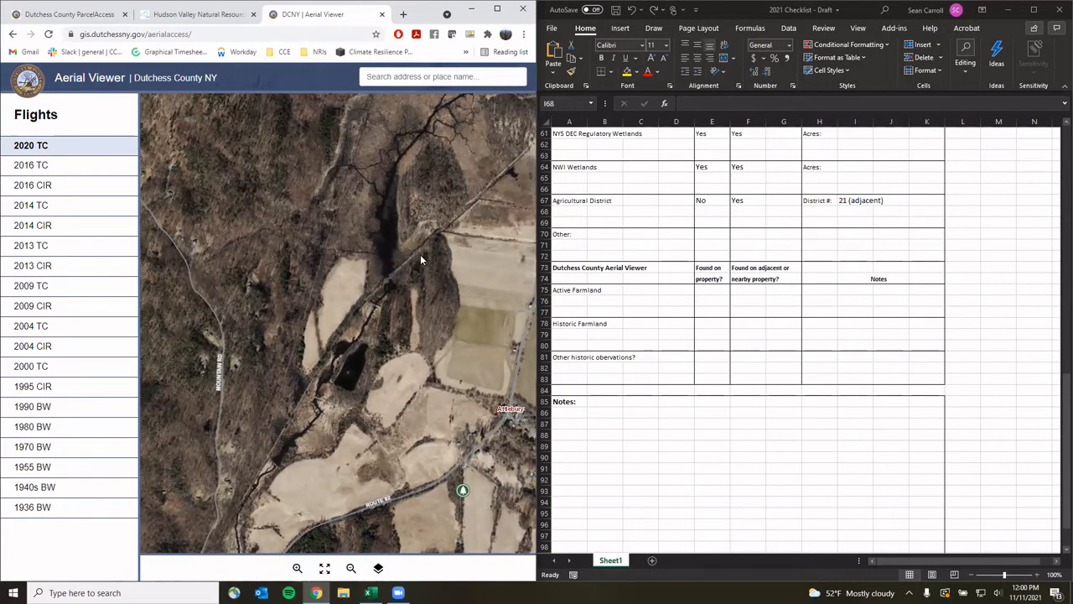
pyautogui.moveTo(420, 260); pyautogui.dragTo(413, 276)
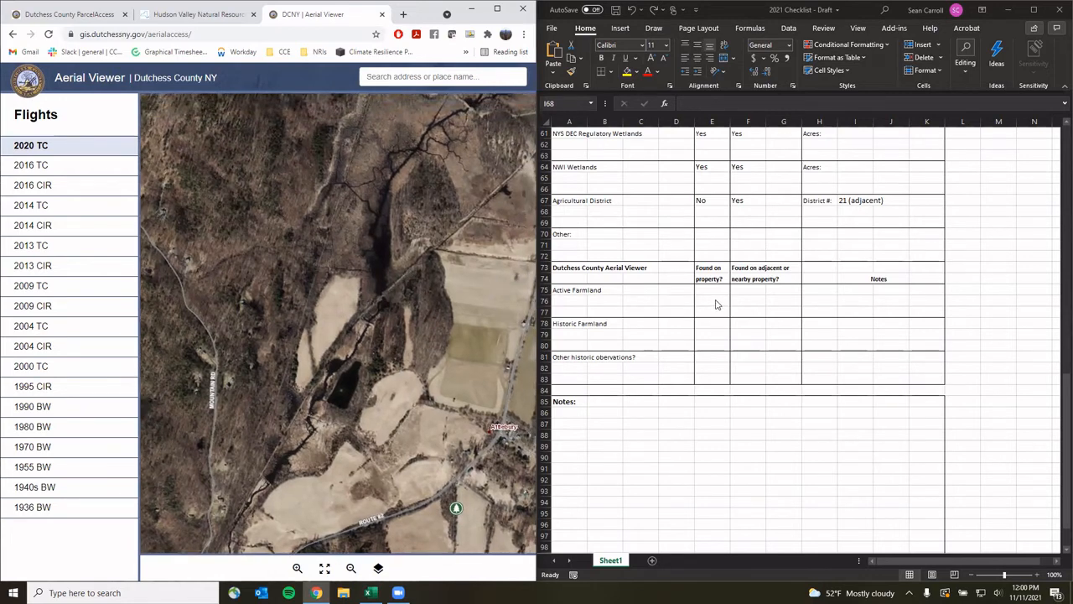
pyautogui.moveTo(290, 462); pyautogui.dragTo(310, 447)
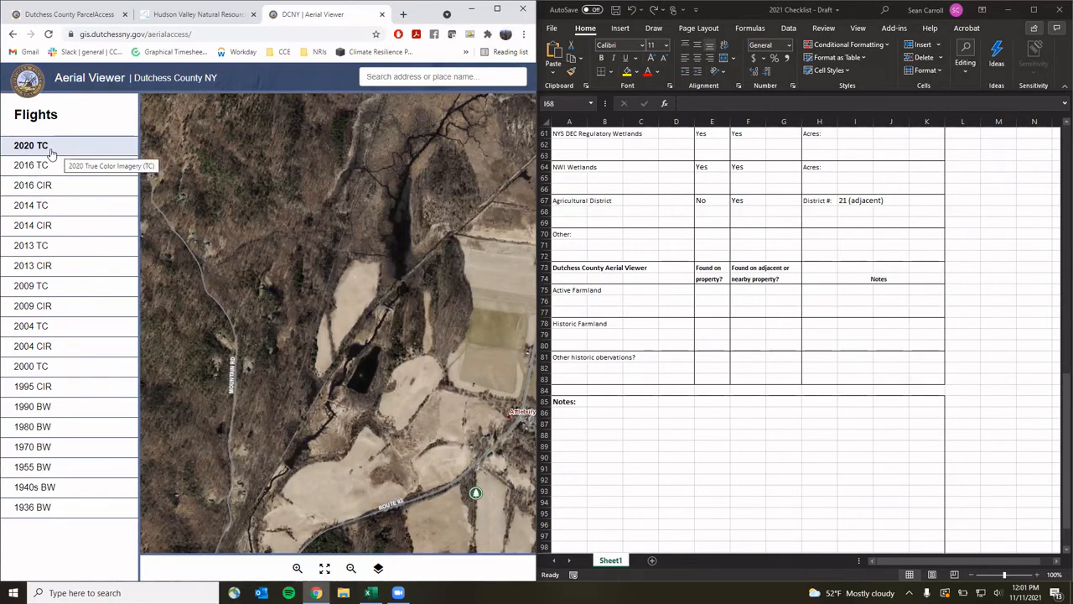
pyautogui.click(44, 332)
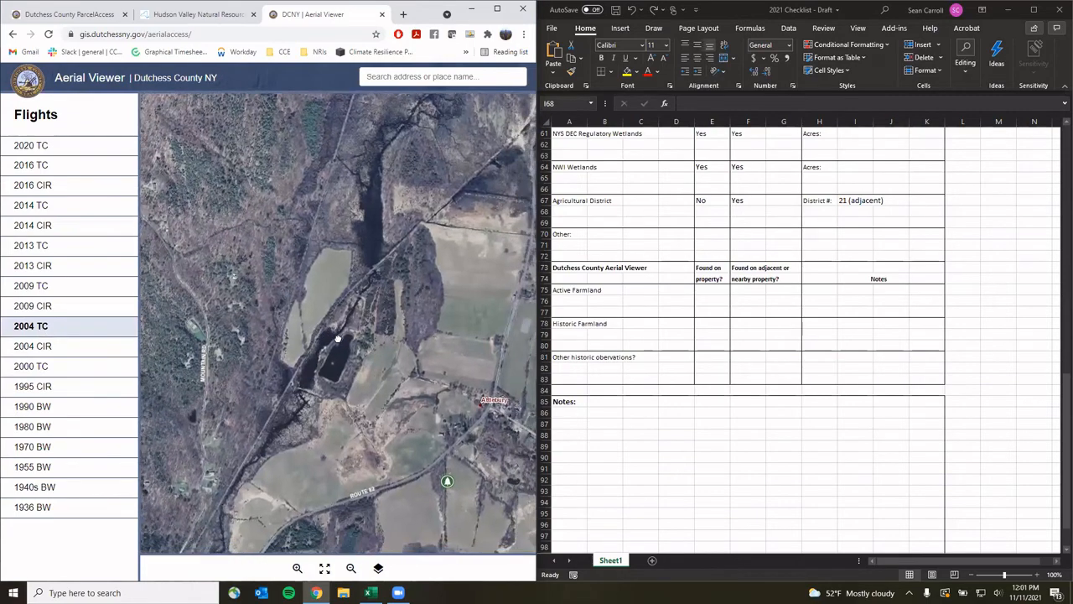
pyautogui.click(38, 148)
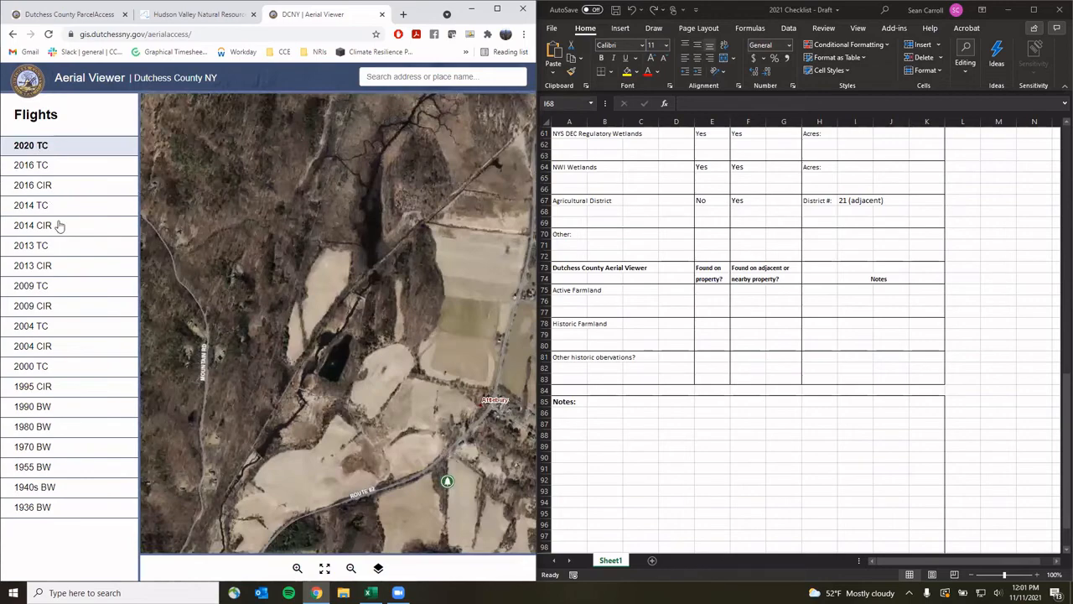
# Compare the 2004 colour-infrared and 2004 true-colour imagery of the property
pyautogui.click(47, 345)
pyautogui.click(42, 329)
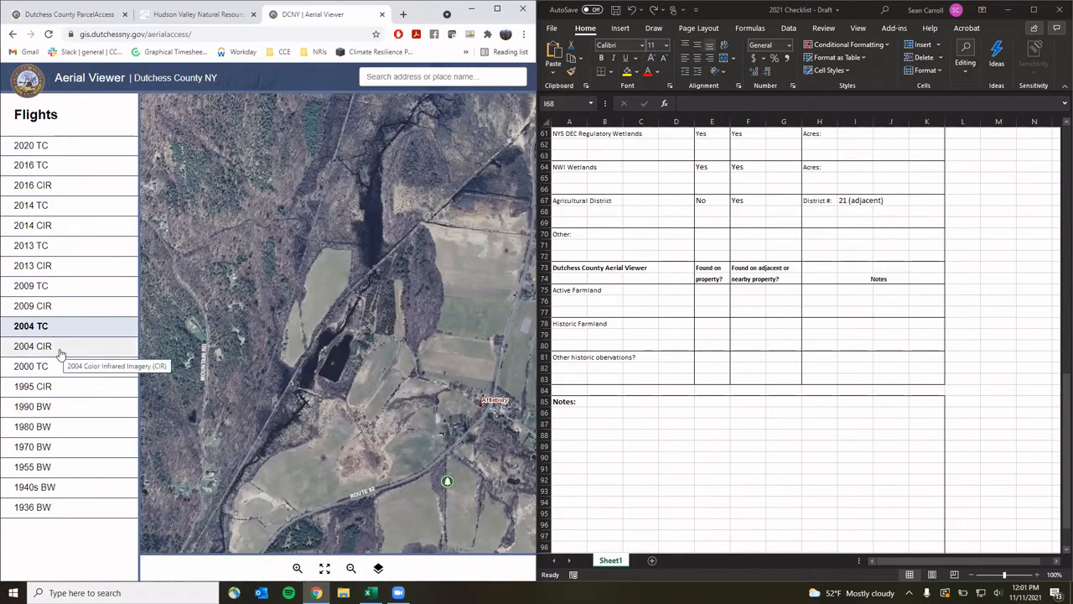
pyautogui.click(60, 353)
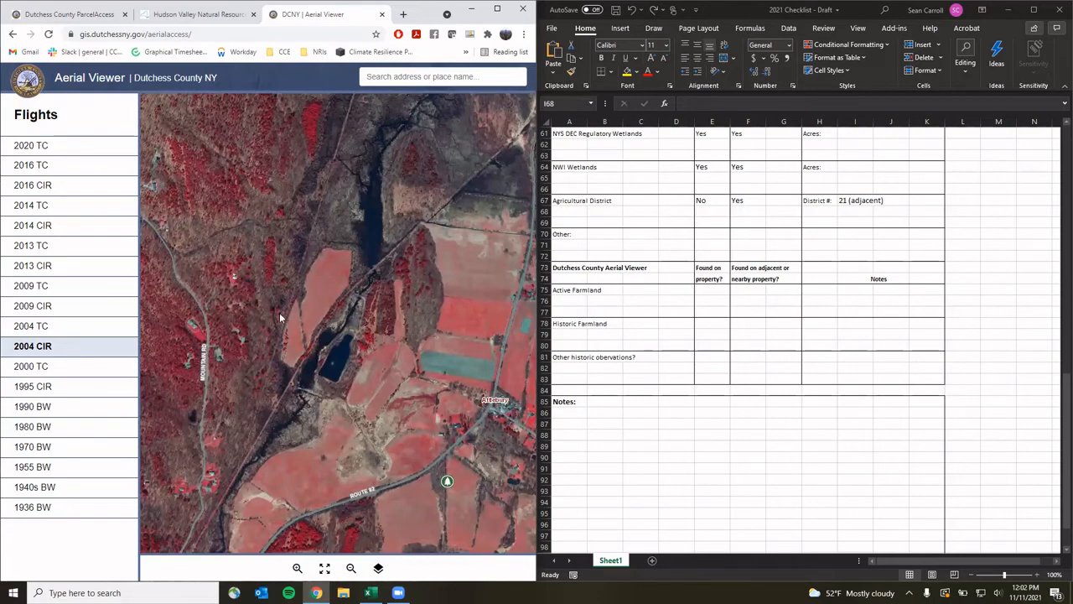
pyautogui.click(60, 331)
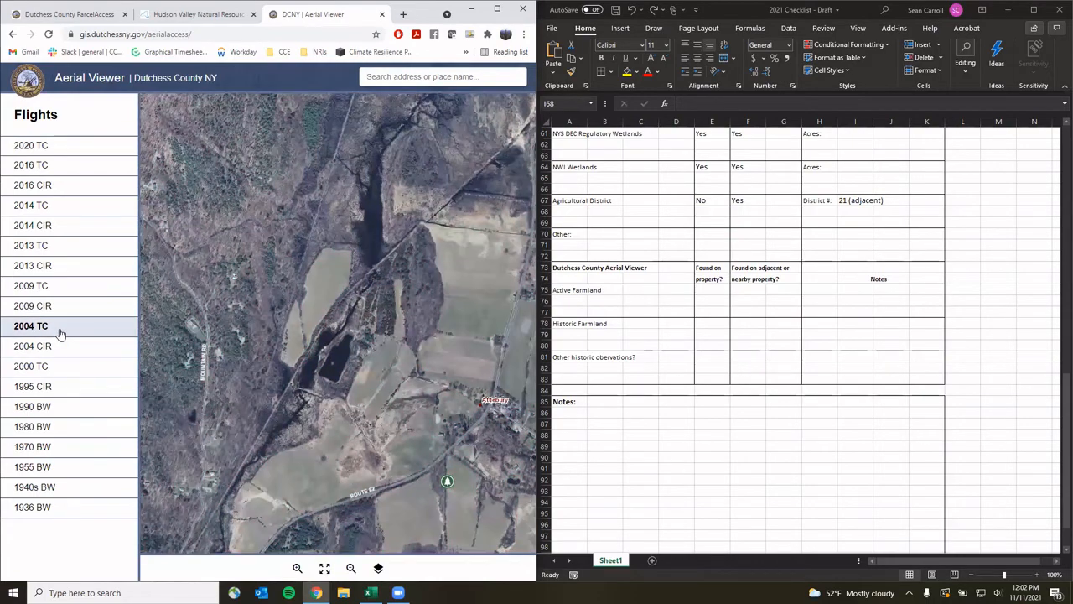
# Review the 1970, 1955, 1940s and 1936 BW flights, settling on 1940s BW
pyautogui.click(43, 452)
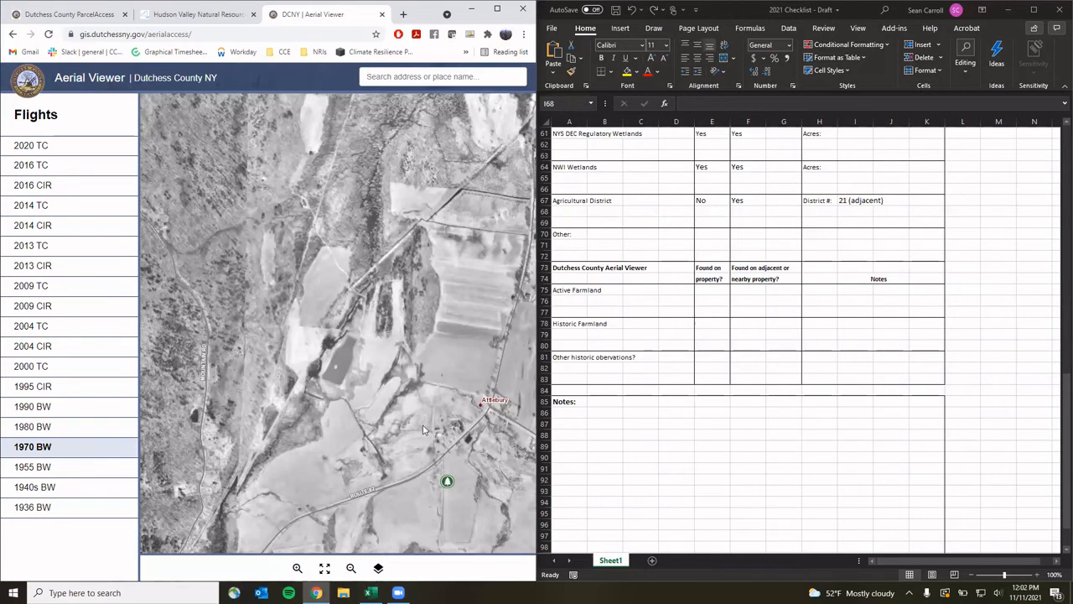
pyautogui.click(37, 470)
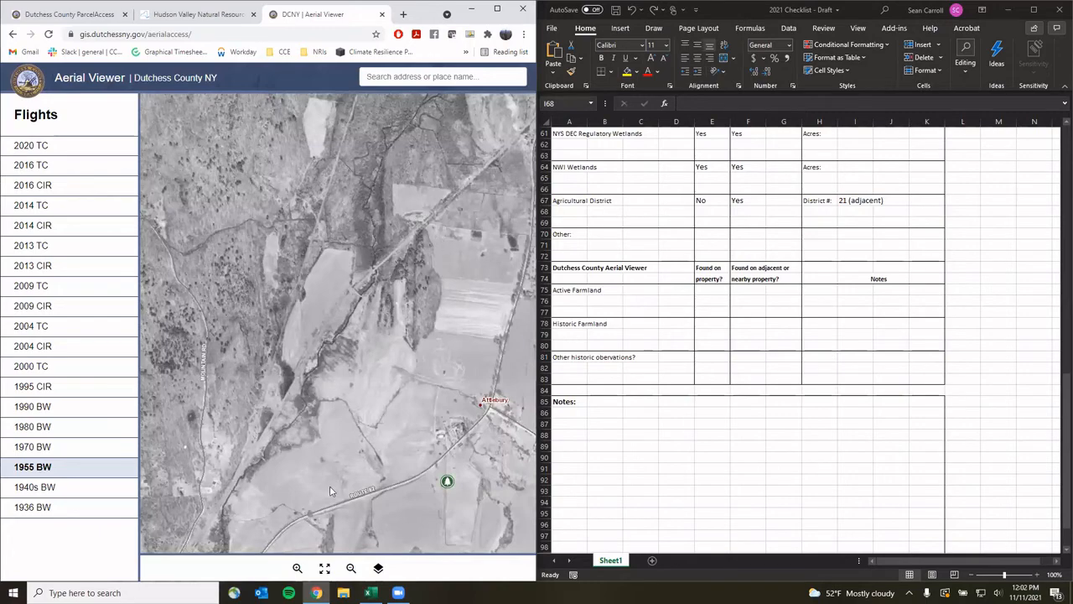
pyautogui.click(60, 491)
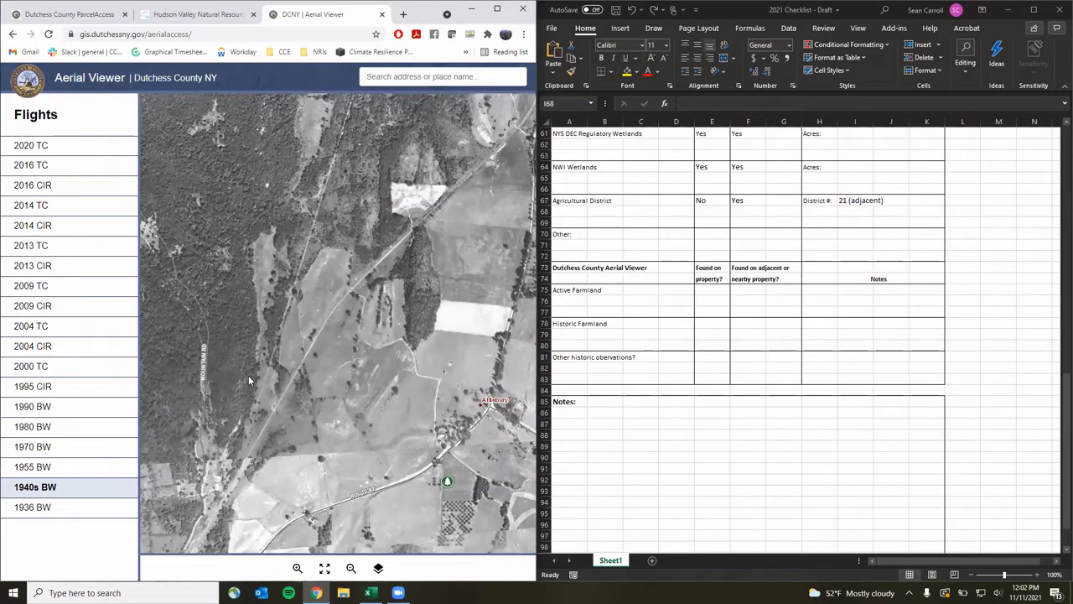
pyautogui.click(30, 508)
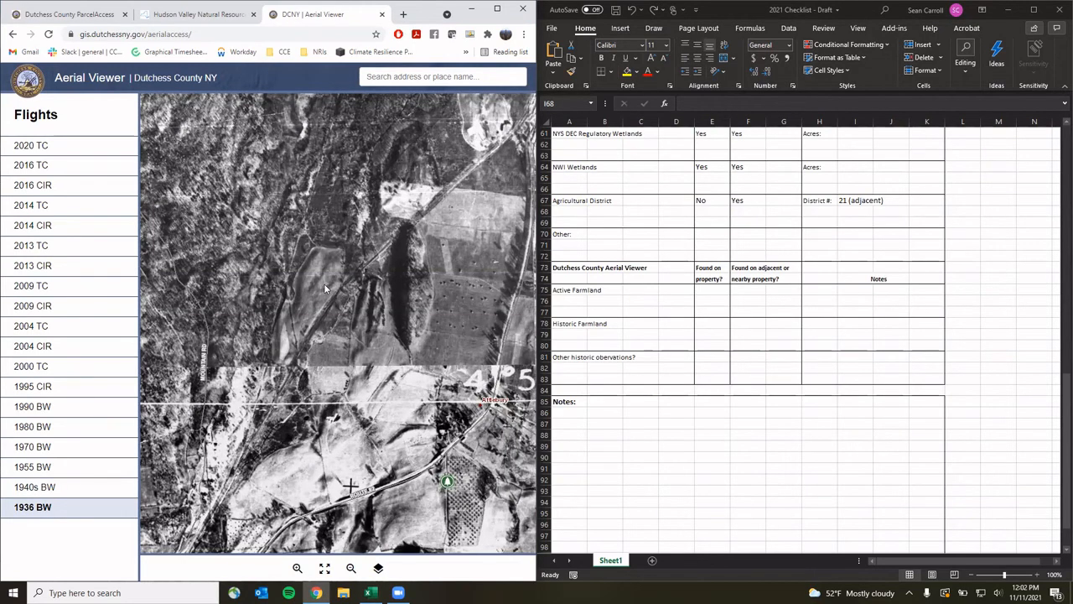
pyautogui.click(77, 484)
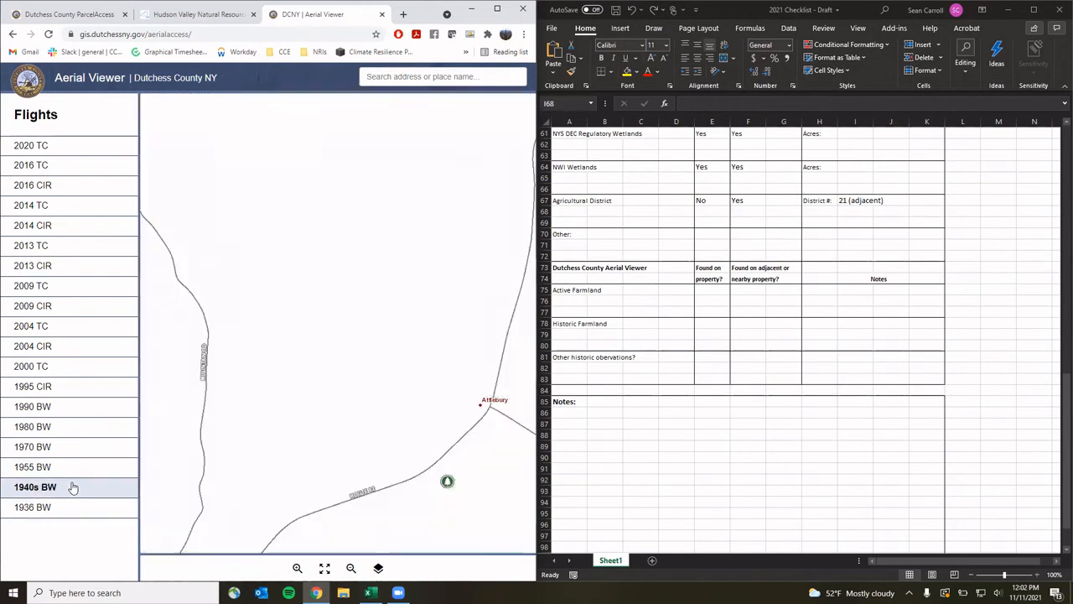
# Mark Active Farmland Yes on and near the property, noting 'Potential leased farming/haying' in H75
pyautogui.click(713, 290)
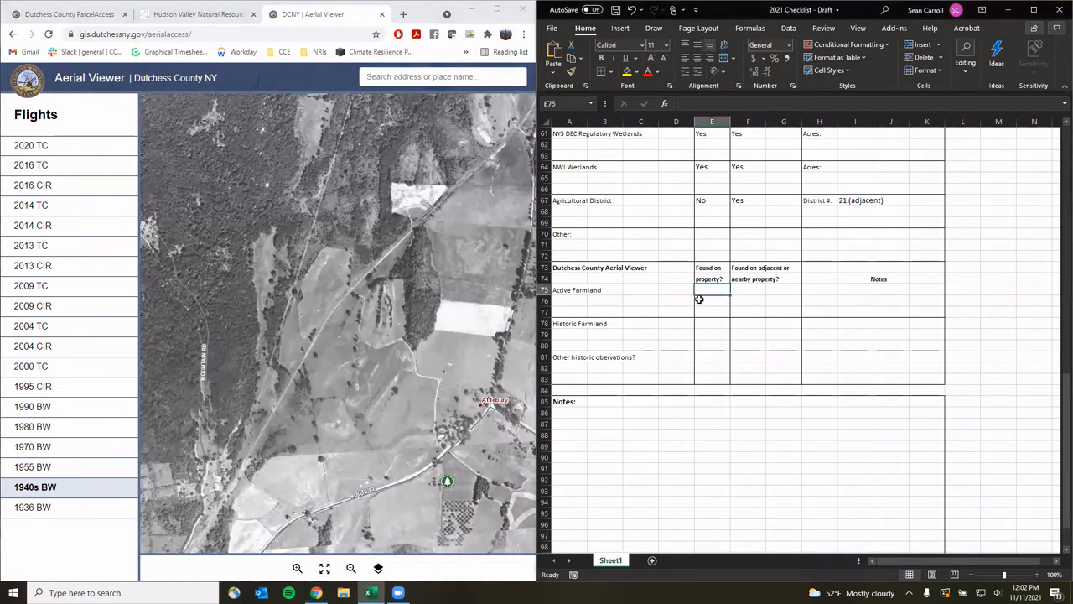
pyautogui.write('Yes')
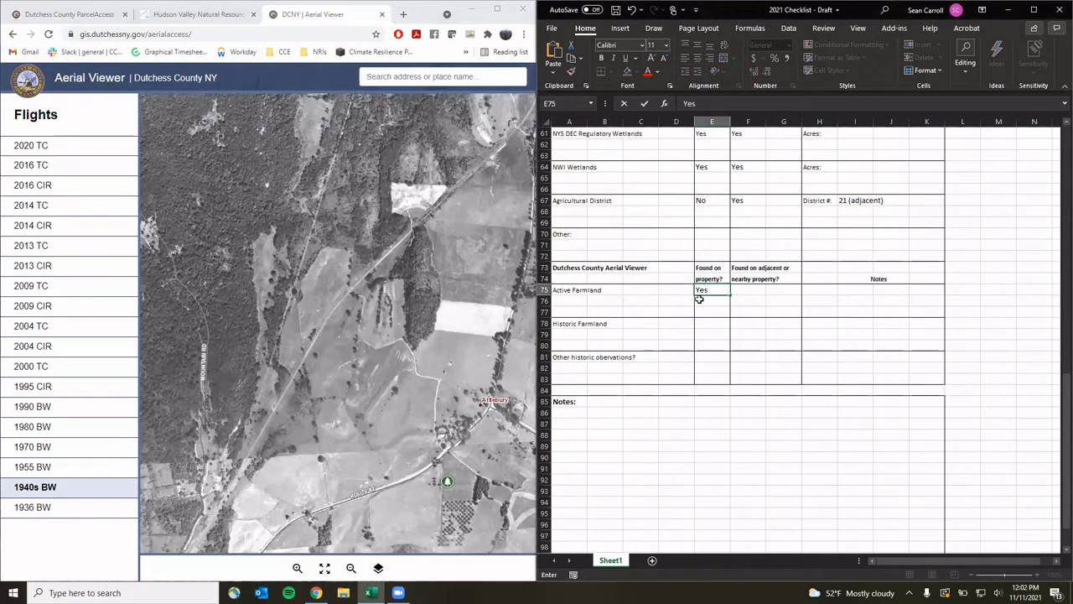
pyautogui.press('Tab')
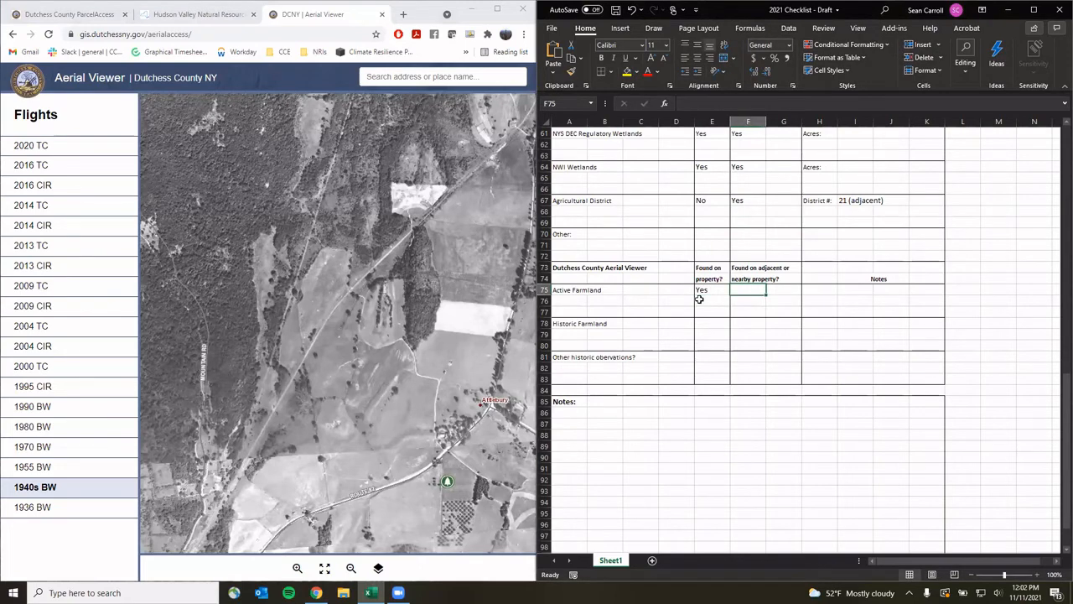
pyautogui.write('Yes')
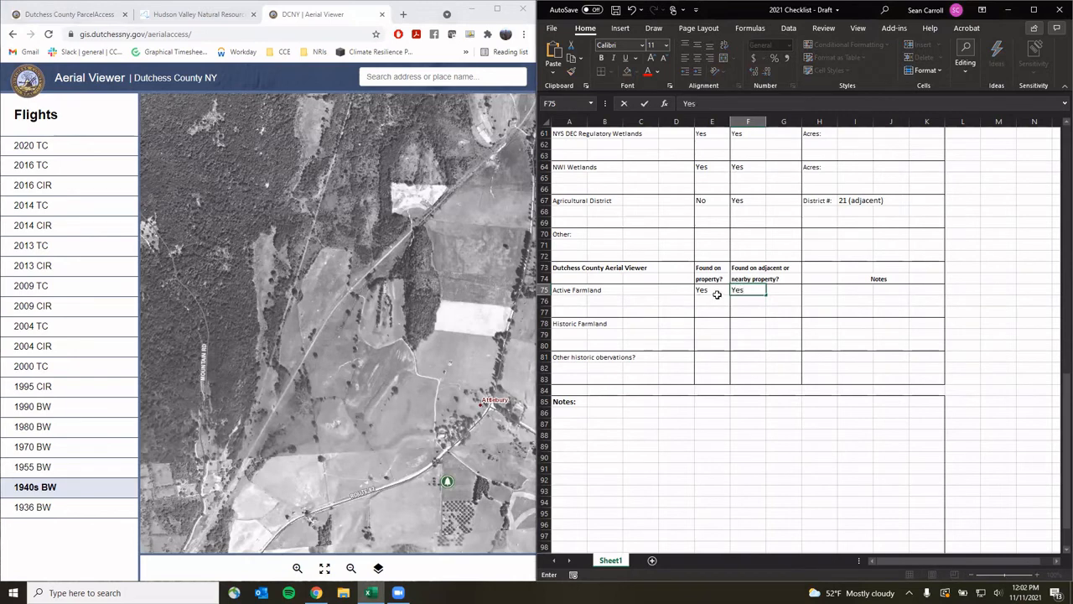
pyautogui.click(831, 289)
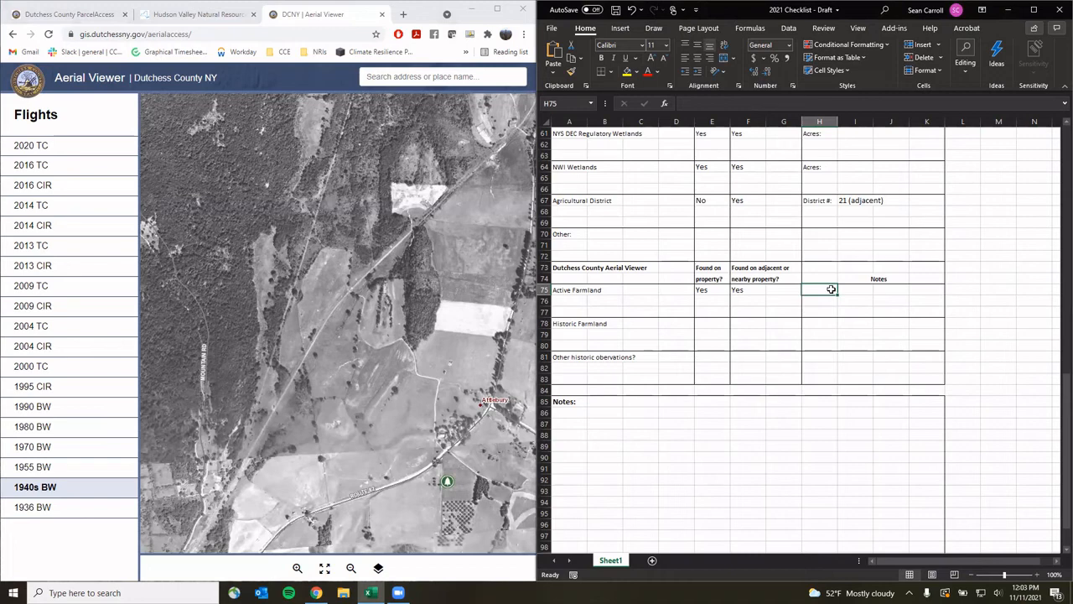
pyautogui.write('Po')
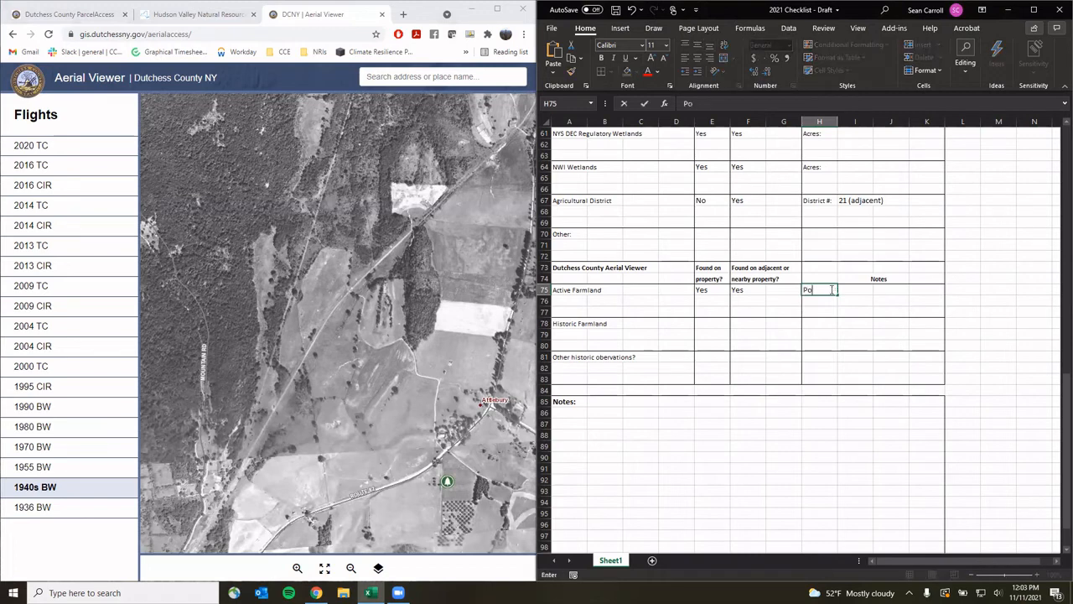
pyautogui.write('tential leased farming/')
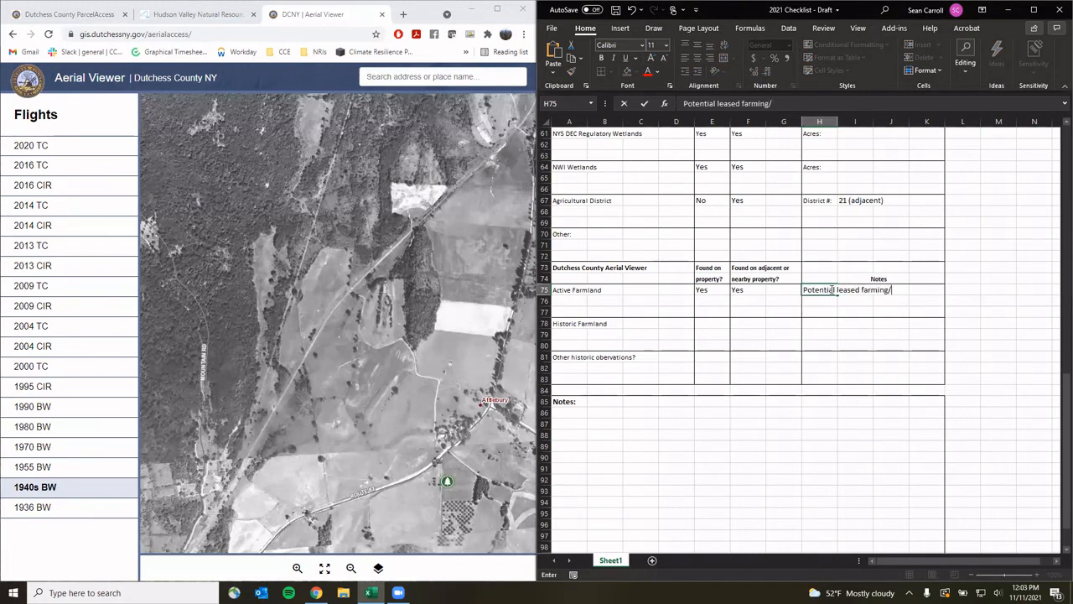
pyautogui.write('haying')
# Enter Yes for Historic Farmland in both E78 and F78
pyautogui.click(718, 321)
pyautogui.write('Yes')
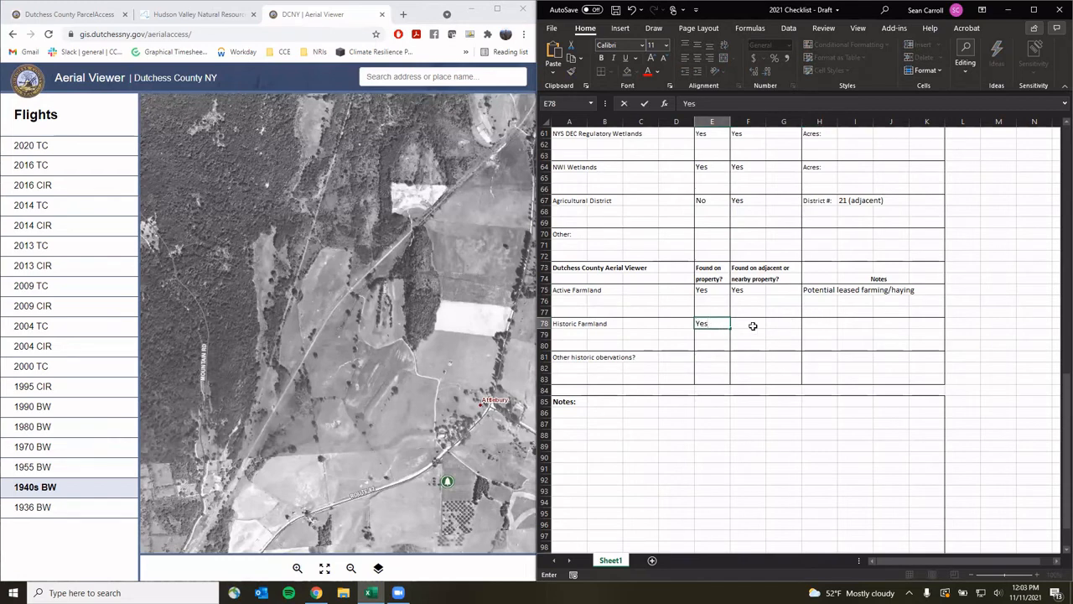
pyautogui.click(749, 321)
pyautogui.write('Yes')
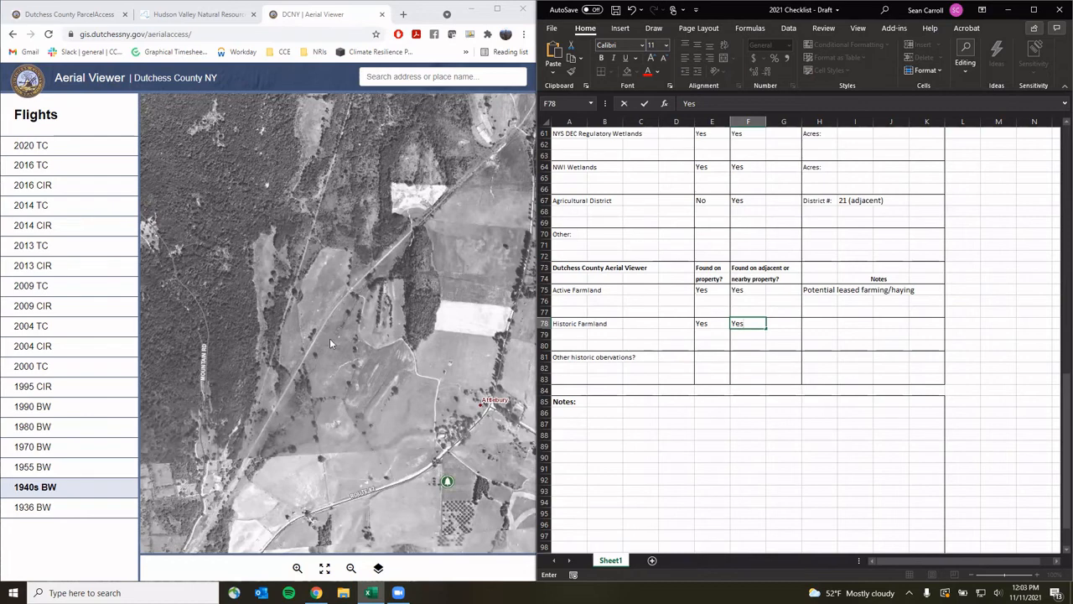
# Compare the 2000 TC, 1990, 1980, 1970 and 1955 BW flights for the pond, ending on 1970 BW
pyautogui.click(52, 370)
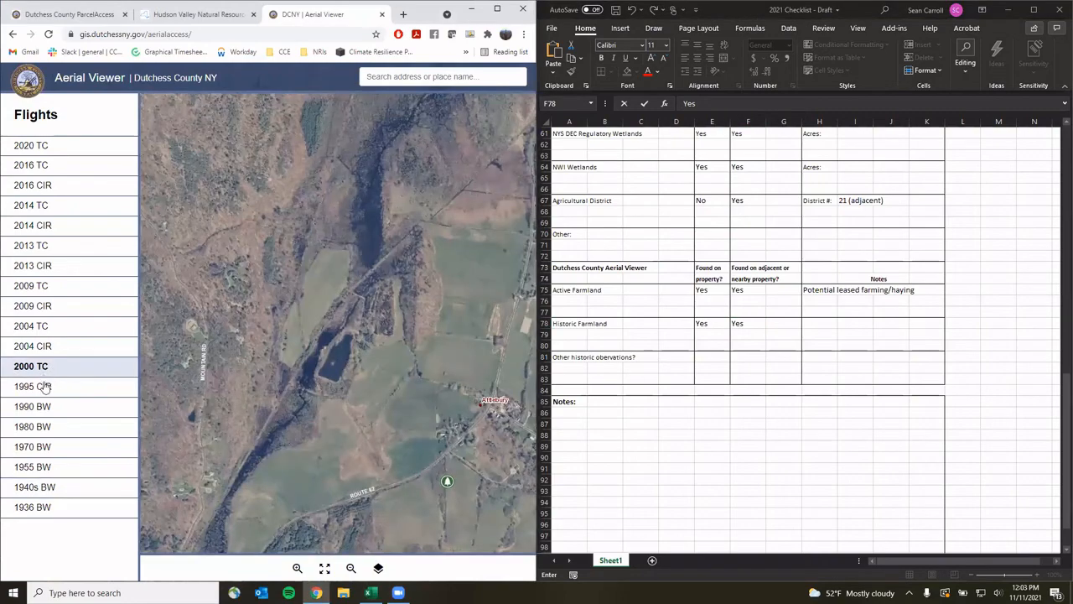
pyautogui.click(45, 409)
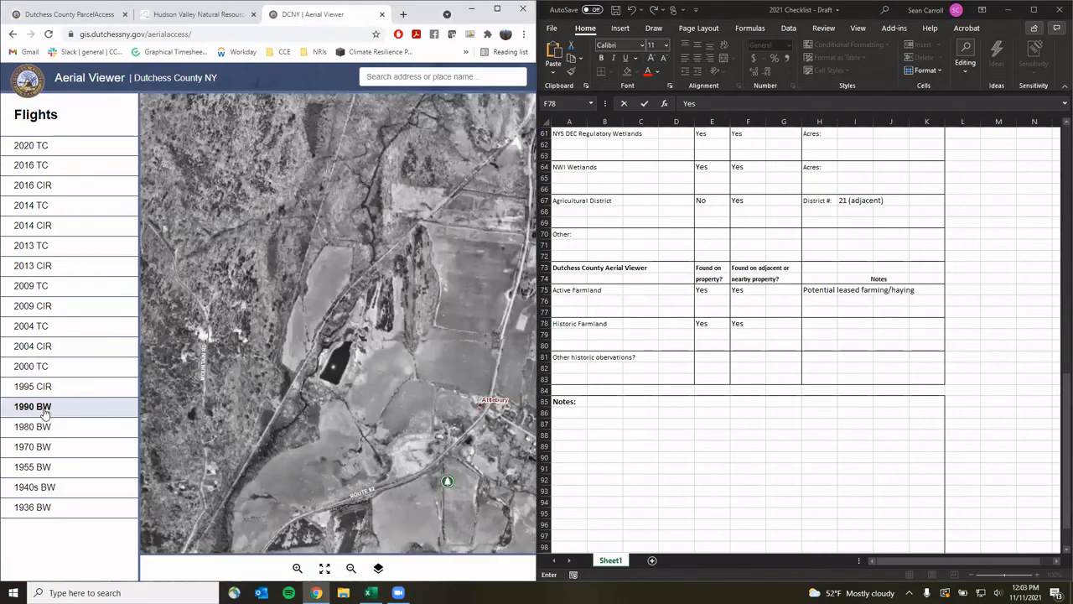
pyautogui.click(49, 431)
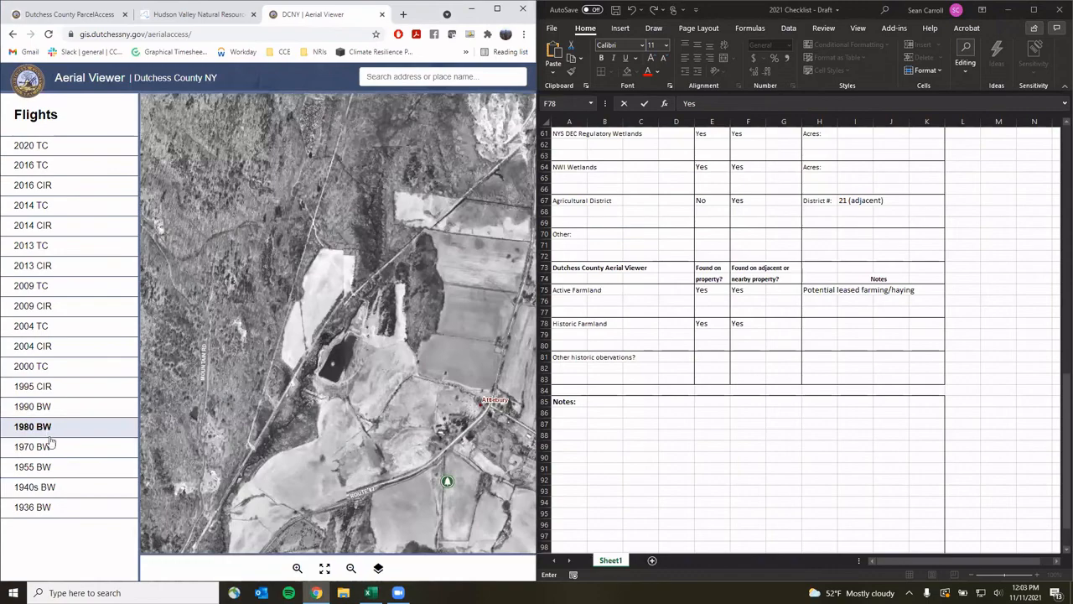
pyautogui.click(51, 449)
pyautogui.click(46, 469)
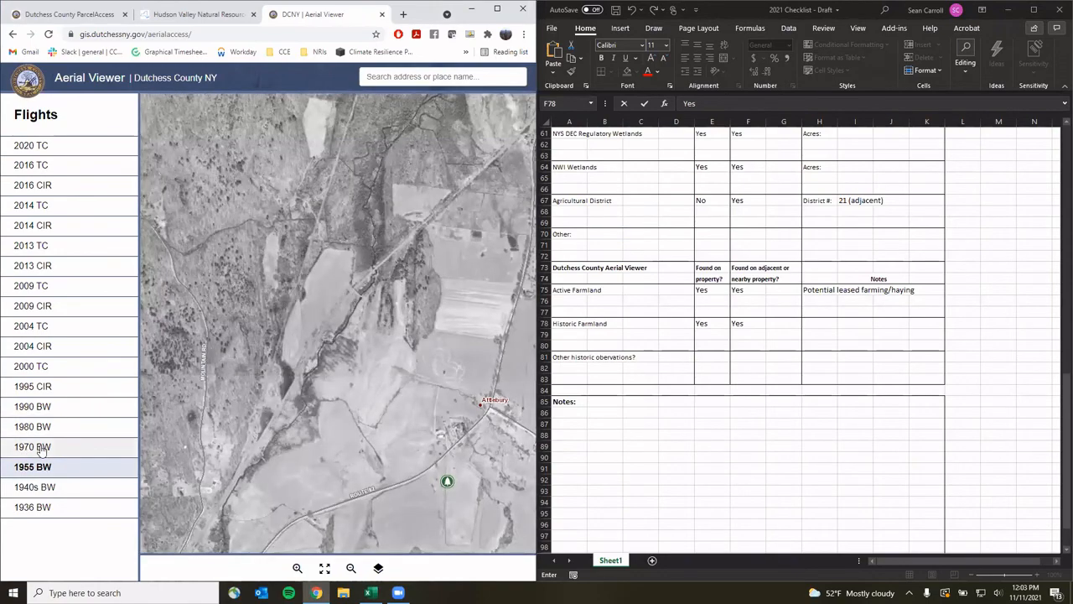
pyautogui.click(41, 449)
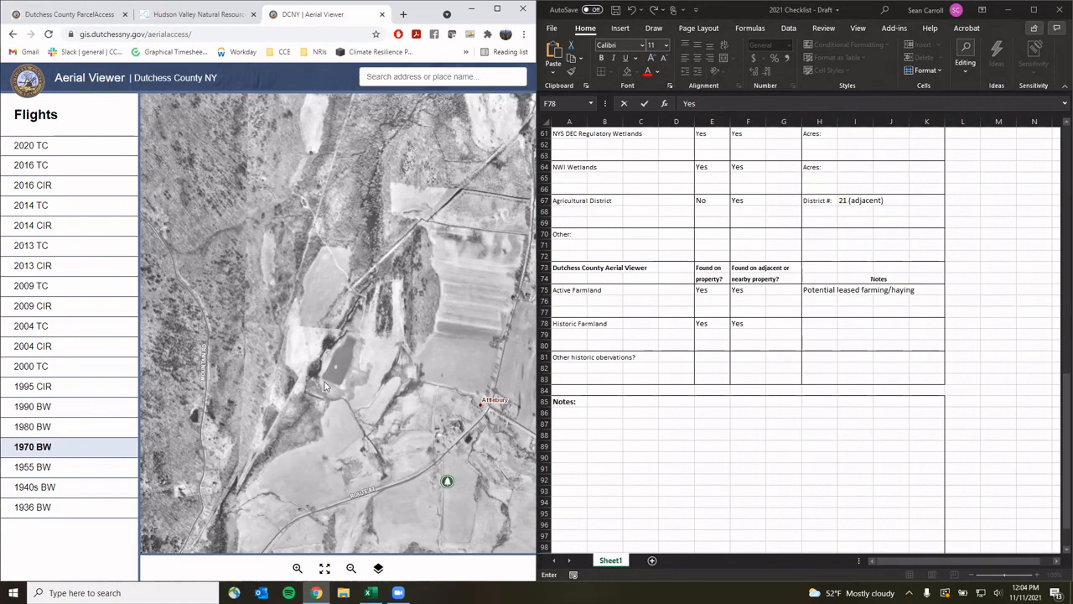
pyautogui.click(48, 472)
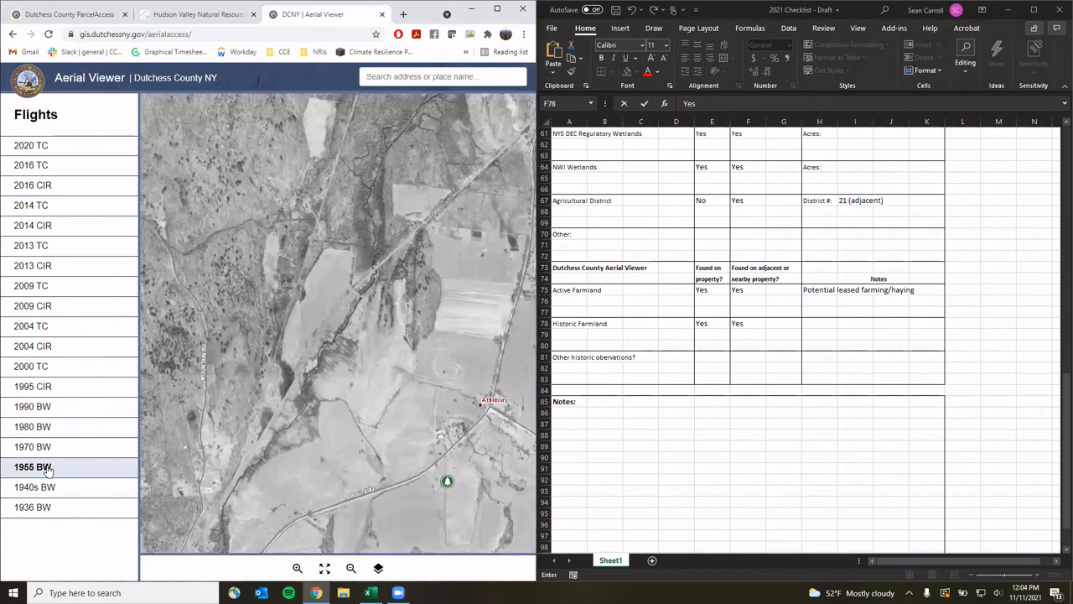
pyautogui.click(48, 451)
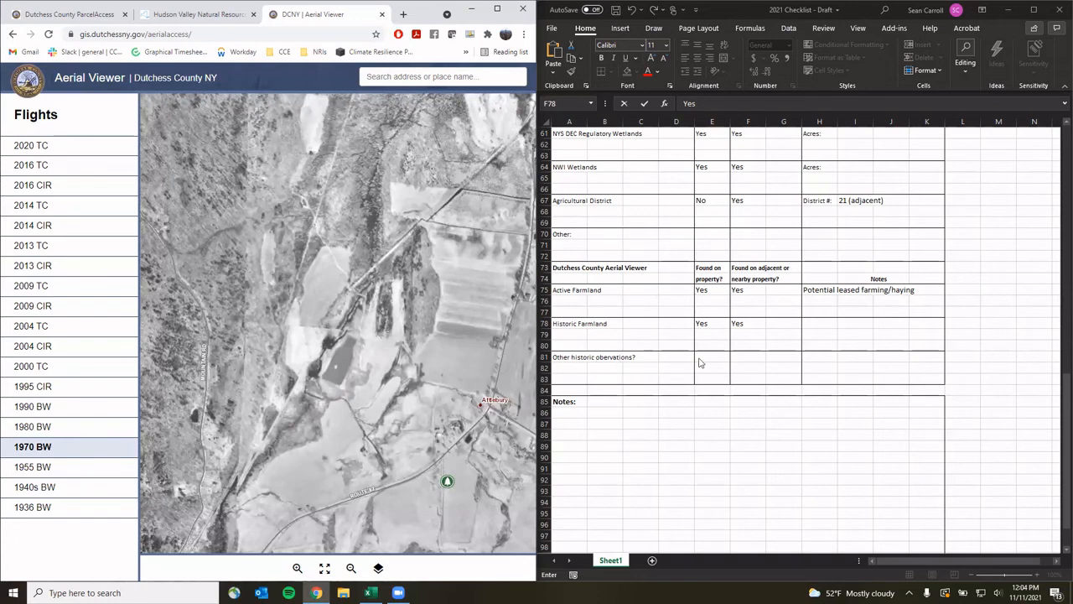
# Note 'Dam/pond created between 1955 & 1970' under Other historic observations in H81
pyautogui.click(813, 355)
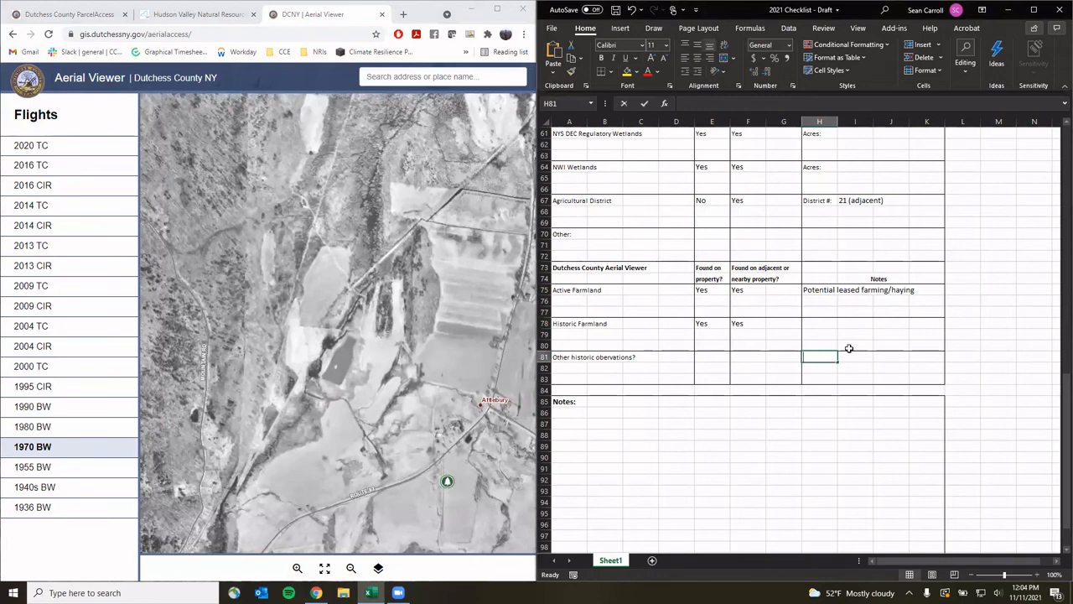
pyautogui.write('Dam/')
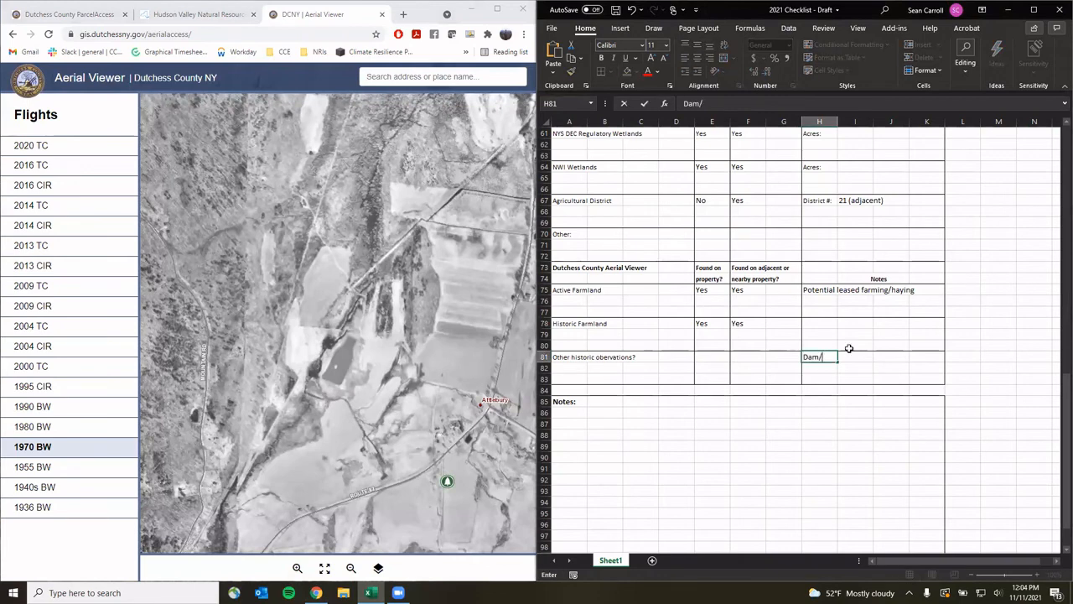
pyautogui.write('poo')
pyautogui.write('nd created between ')
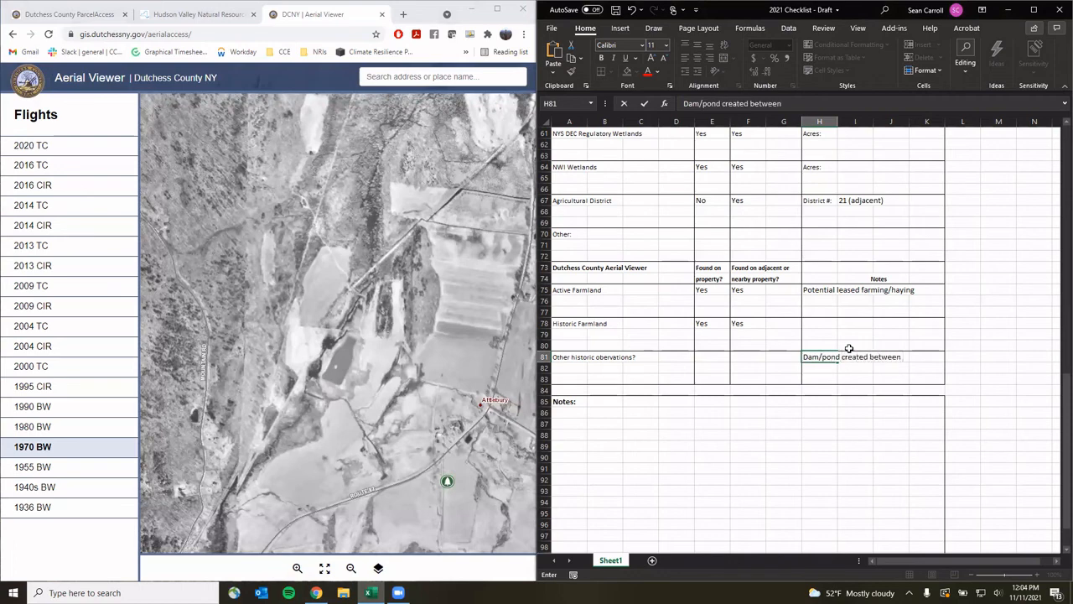
pyautogui.write('1955 & 1970')
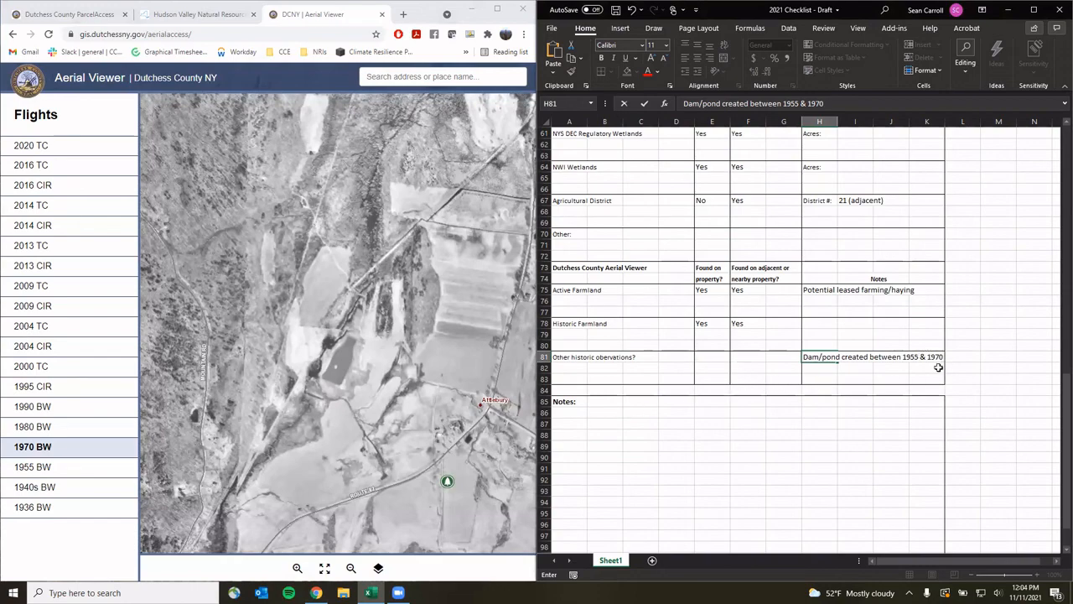
pyautogui.scroll(-4, 931, 368)
pyautogui.scroll(5, 939, 372)
pyautogui.scroll(-4, 939, 372)
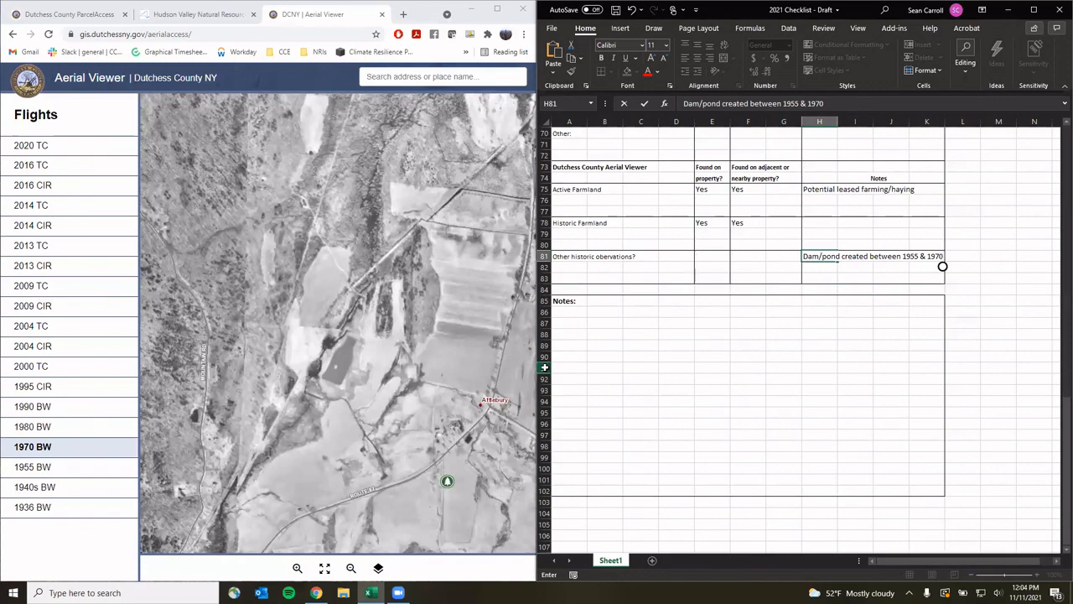
pyautogui.scroll(17, 993, 449)
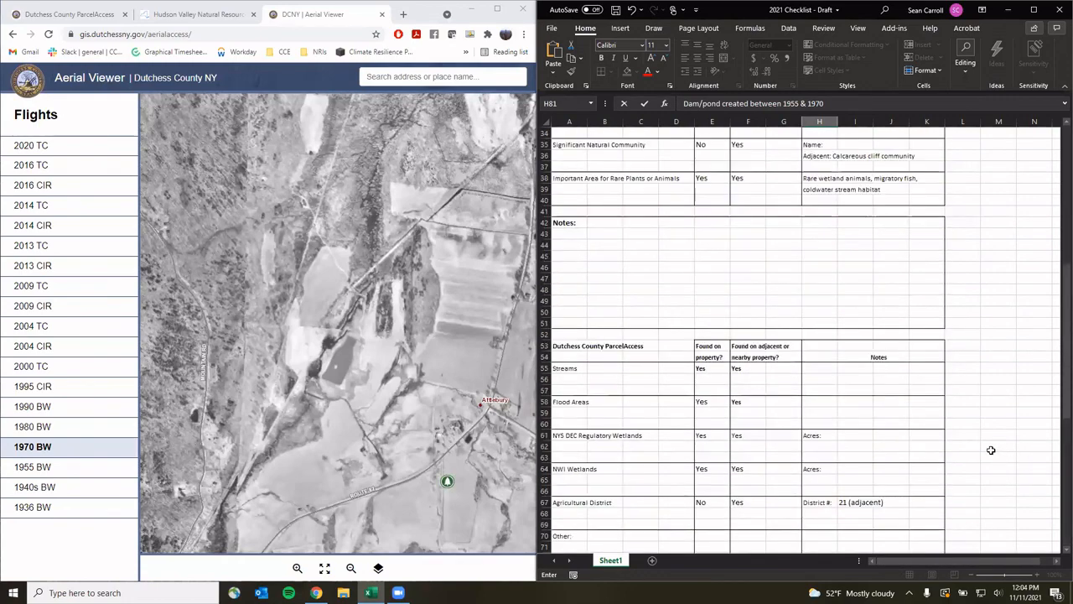
pyautogui.scroll(6, 748, 386)
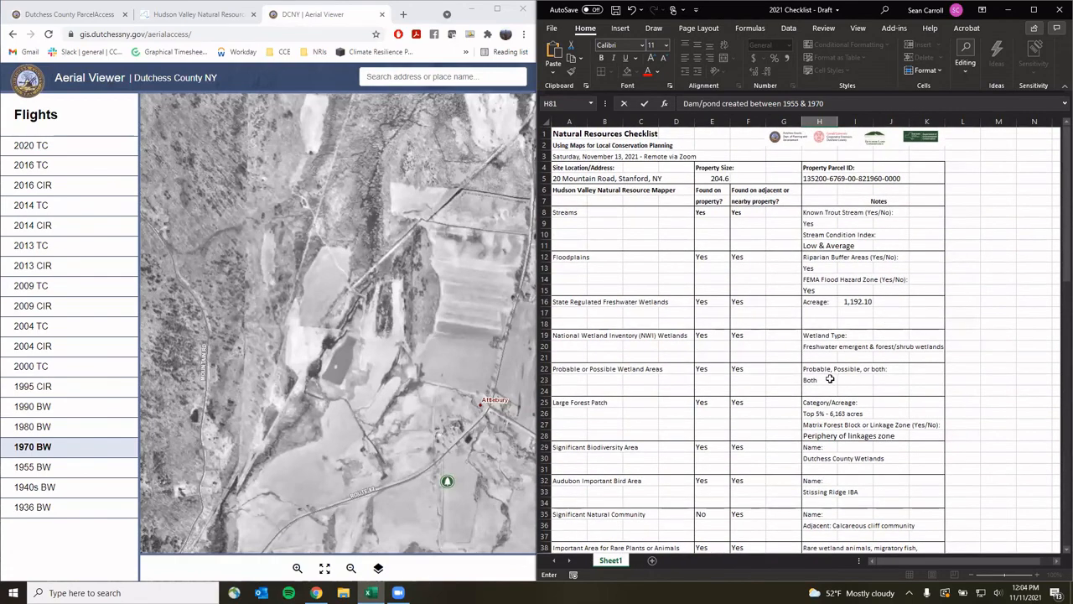
pyautogui.scroll(-20, 831, 382)
pyautogui.scroll(-1, 831, 382)
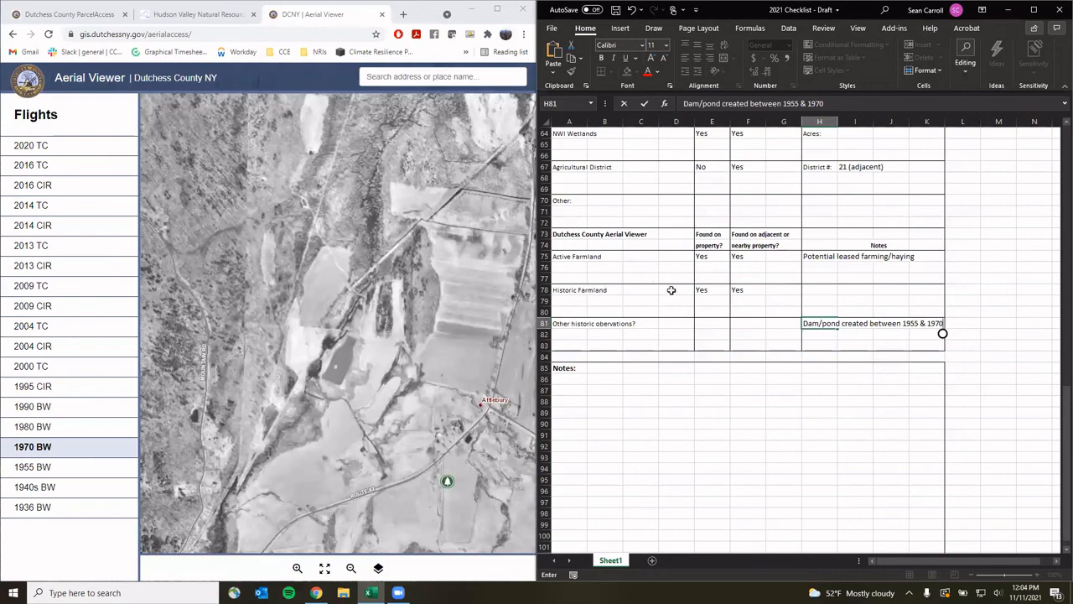
pyautogui.scroll(2, 666, 290)
pyautogui.scroll(6, 665, 290)
pyautogui.scroll(-5, 665, 307)
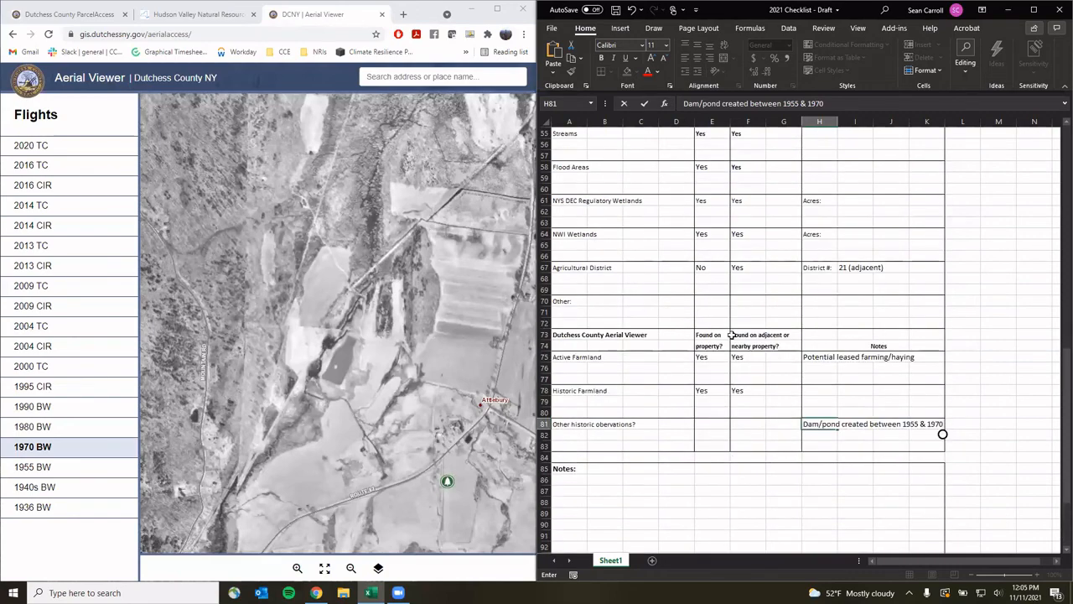
pyautogui.scroll(12, 743, 469)
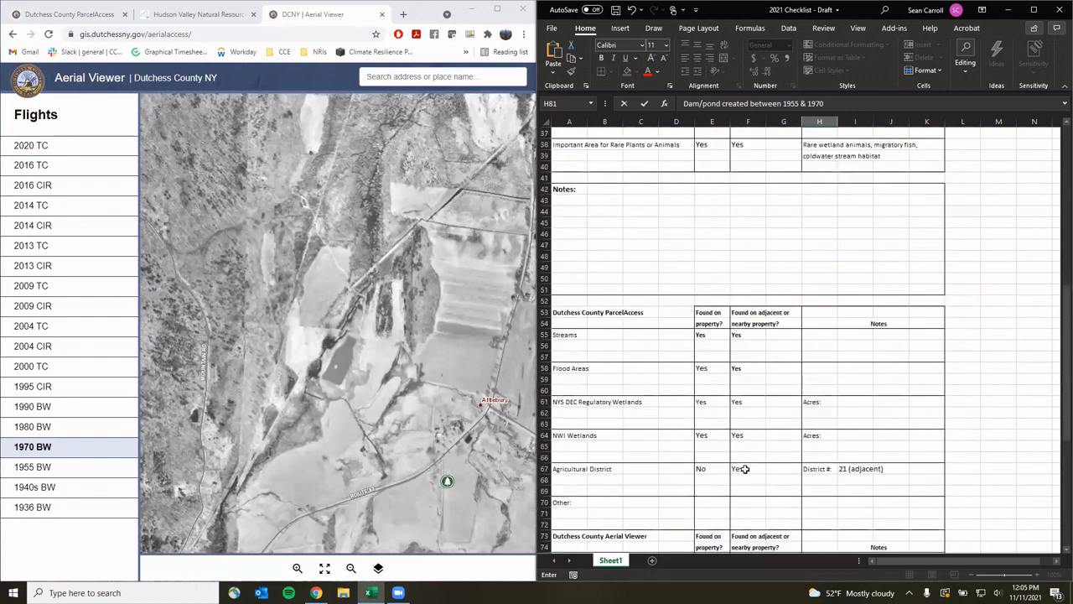
pyautogui.scroll(6, 745, 469)
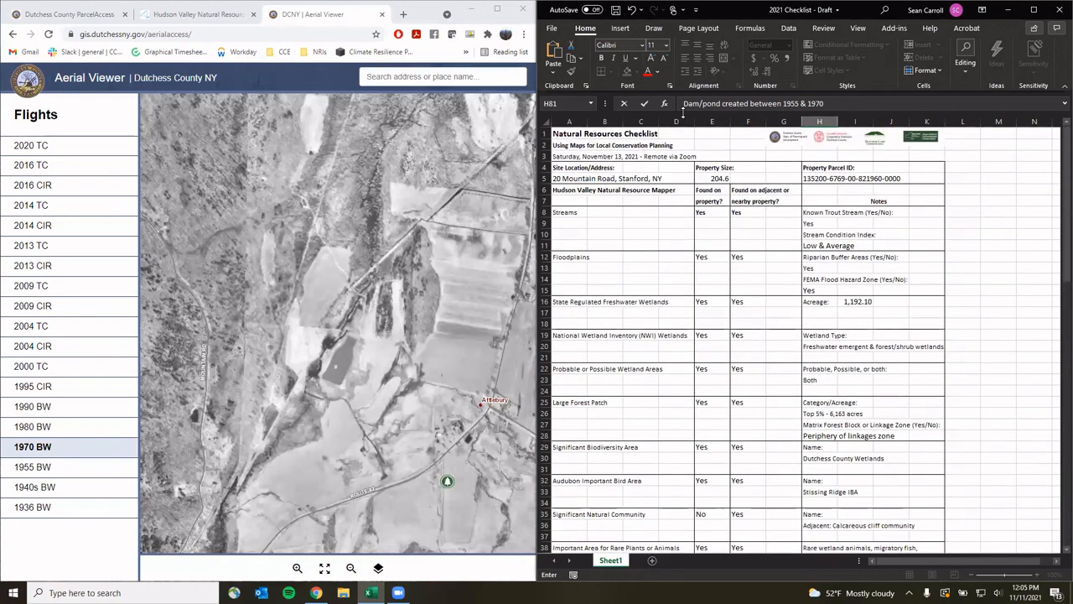